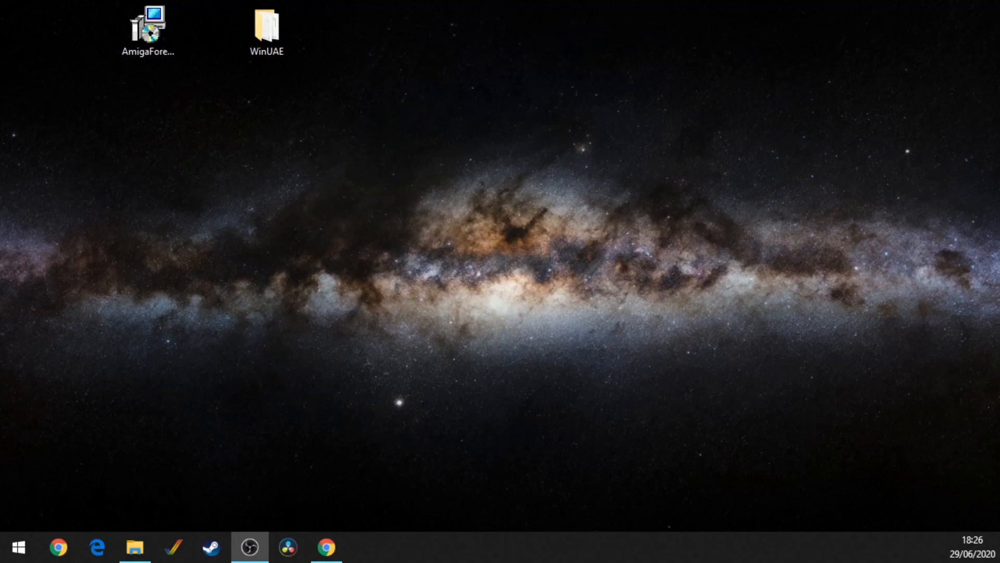
pyautogui.click(529, 324)
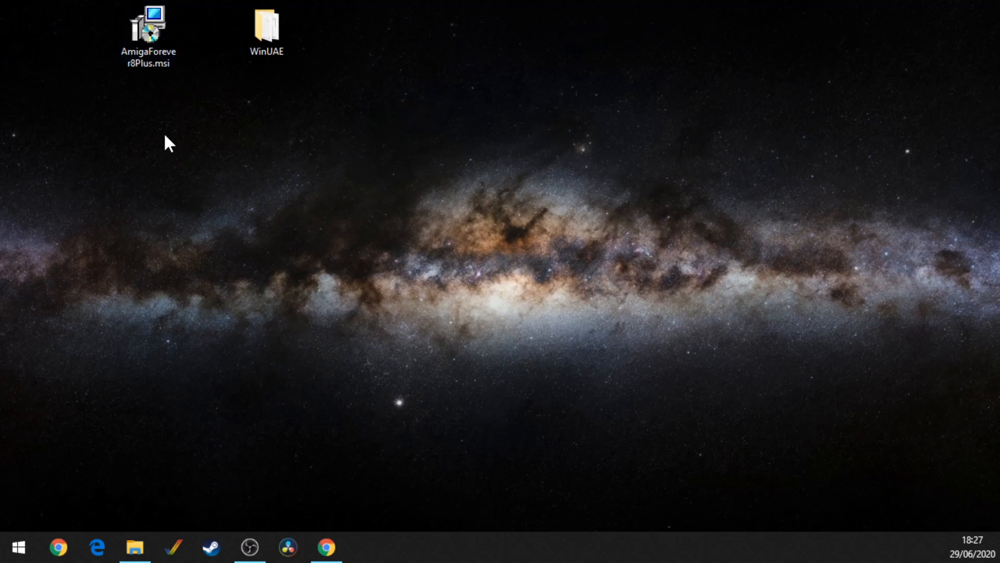
pyautogui.click(156, 34)
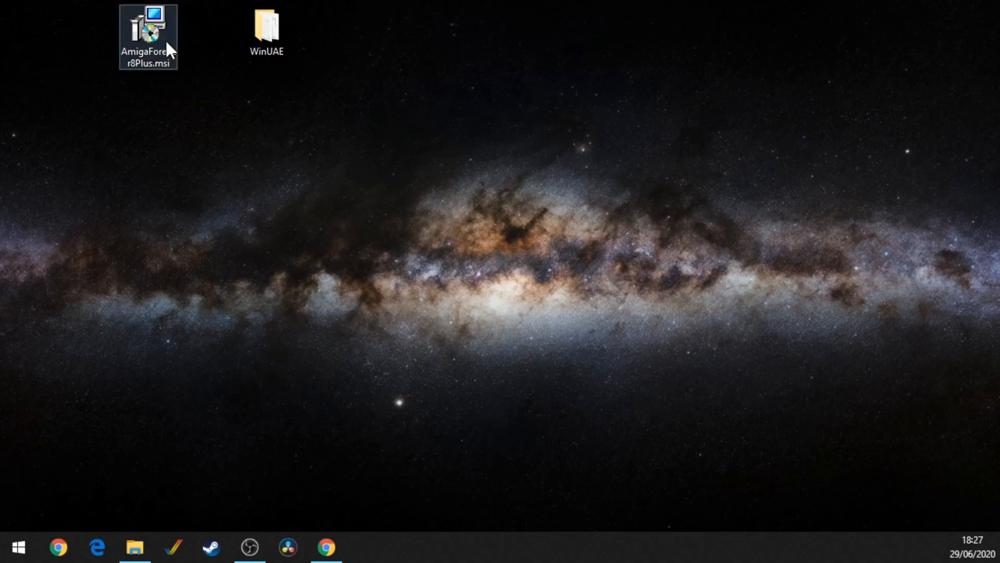
pyautogui.click(293, 334)
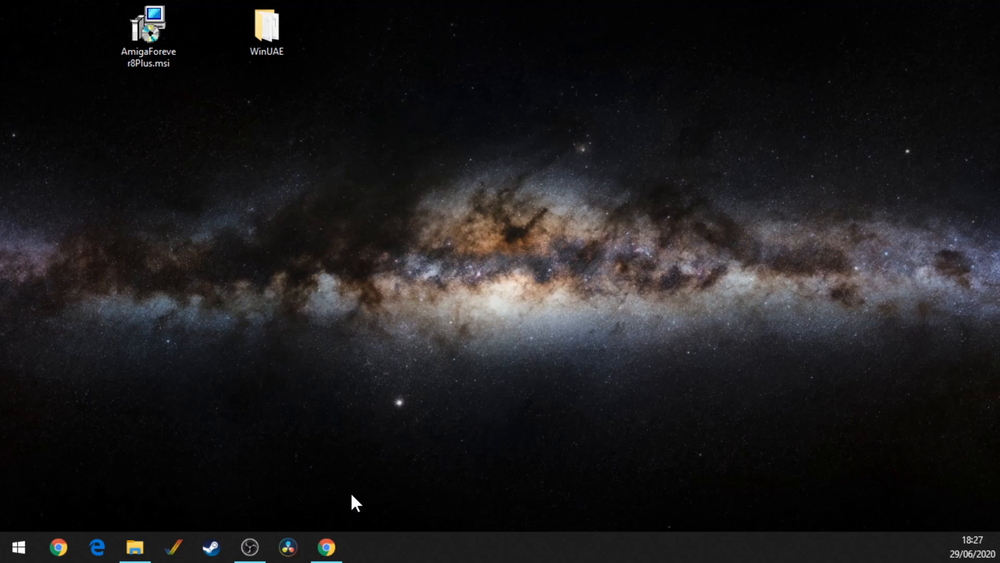
# Step: Switch to the open Amiga Forever website in Chrome, reposition its window and examine the Amiga Forever 8 "R3" heading
pyautogui.click(342, 547)
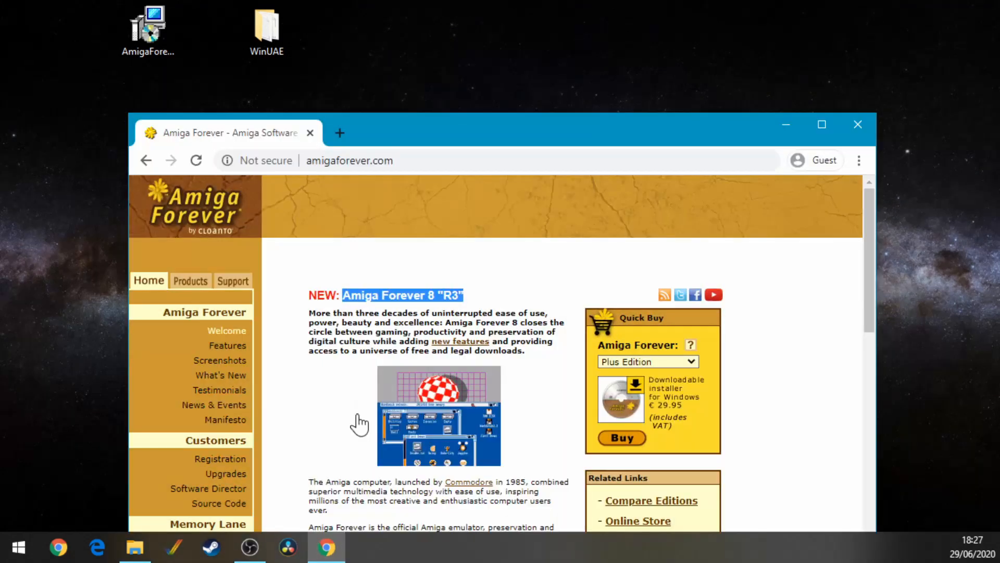
pyautogui.moveTo(497, 138); pyautogui.dragTo(567, 24)
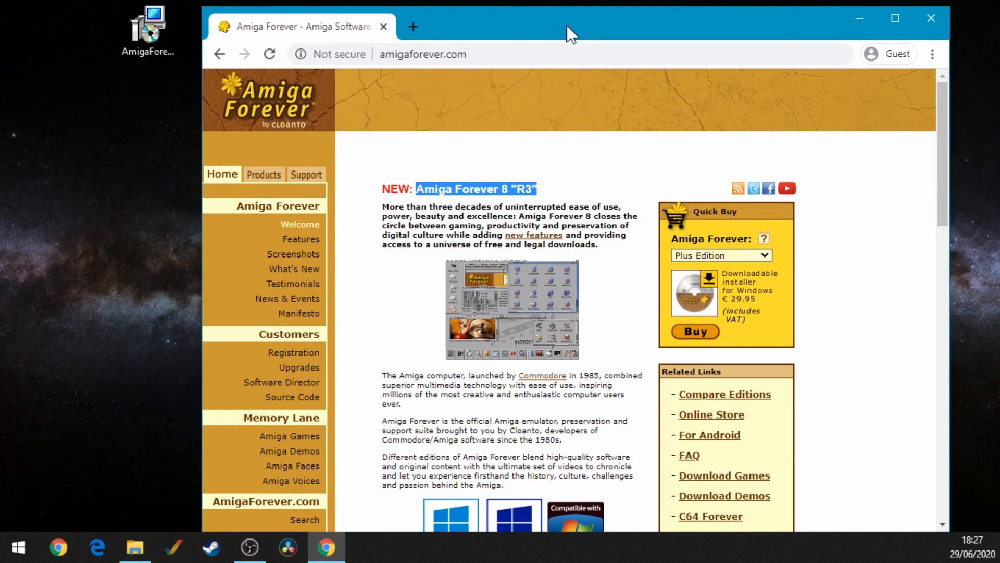
pyautogui.click(427, 193)
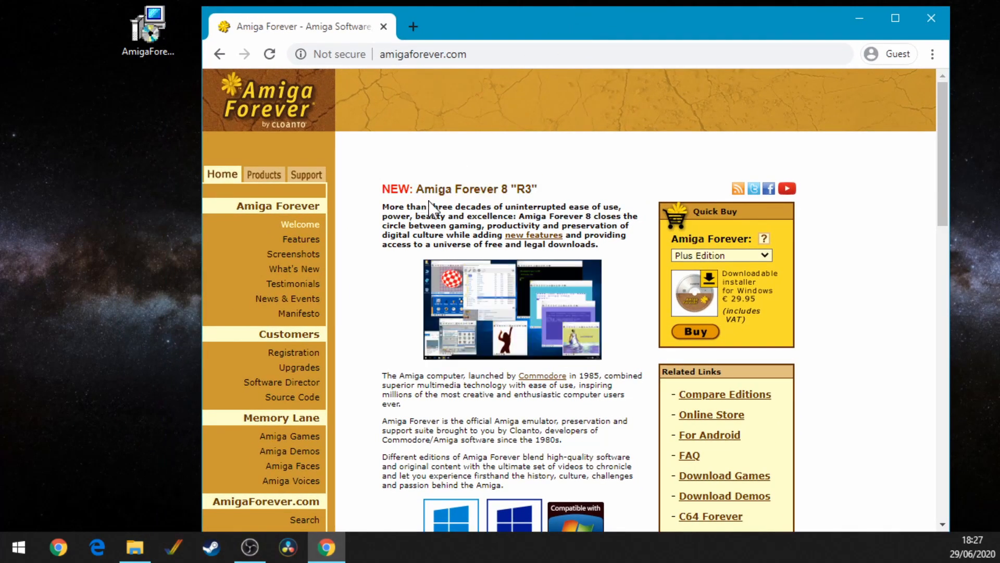
pyautogui.moveTo(418, 194); pyautogui.dragTo(558, 195)
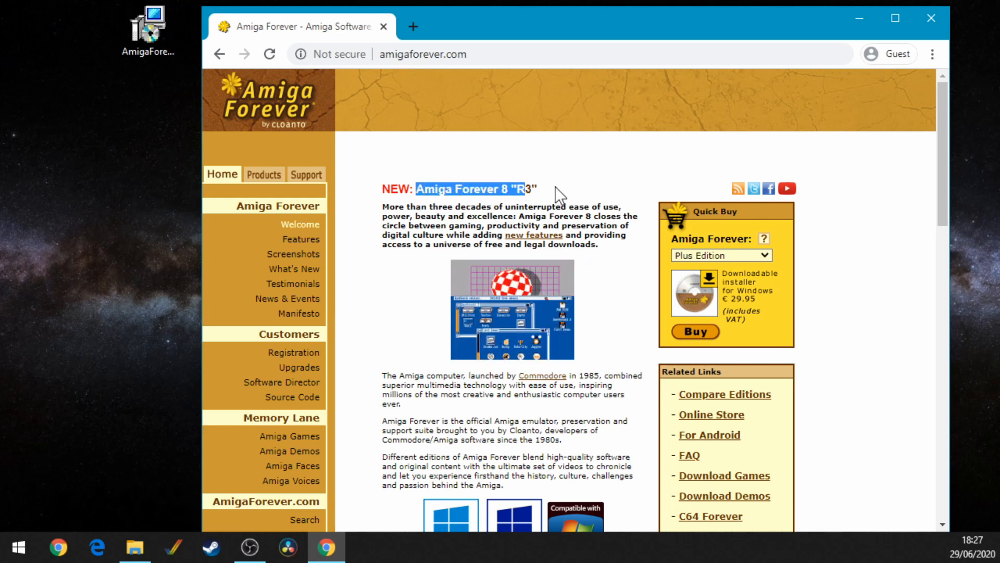
pyautogui.click(554, 191)
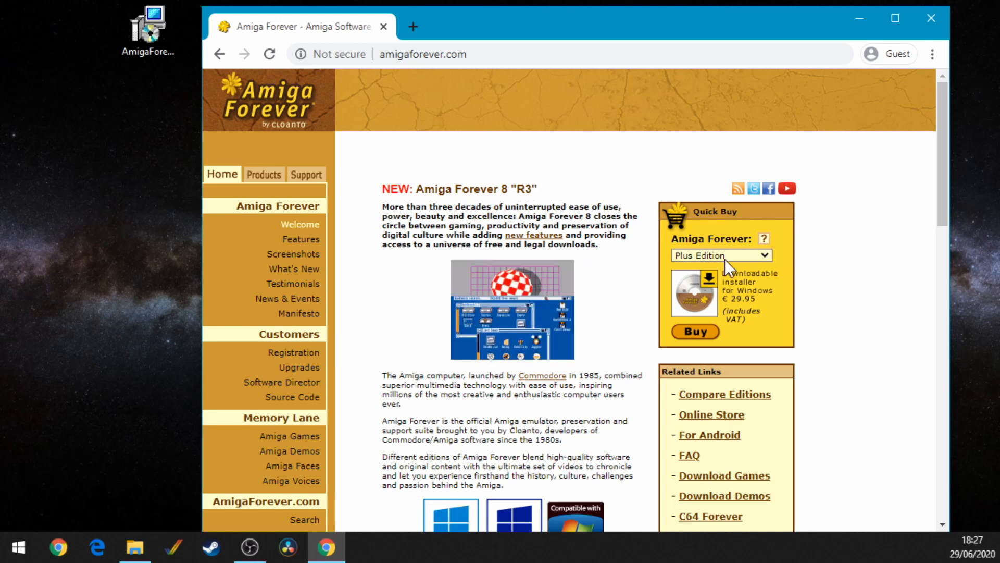
# Step: Check the Plus Edition upgrade price in the Amiga Forever store for an owner of another edition, and minimize the browser
pyautogui.click(712, 256)
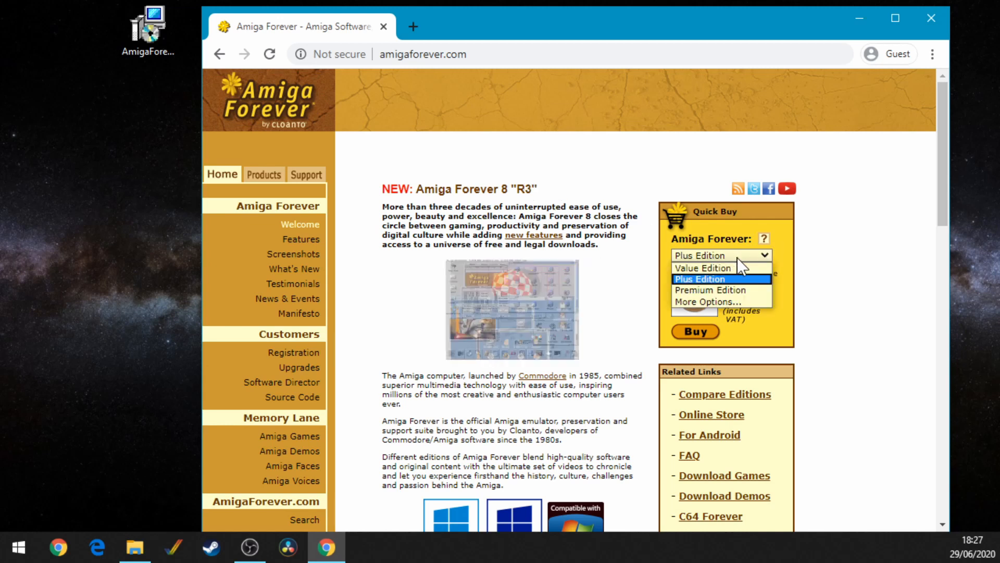
pyautogui.click(719, 297)
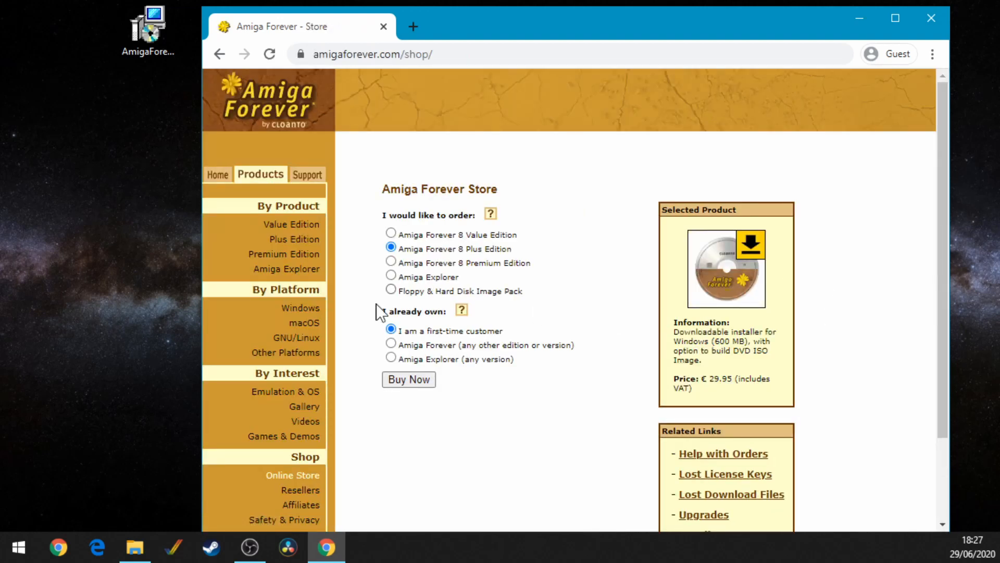
pyautogui.click(392, 345)
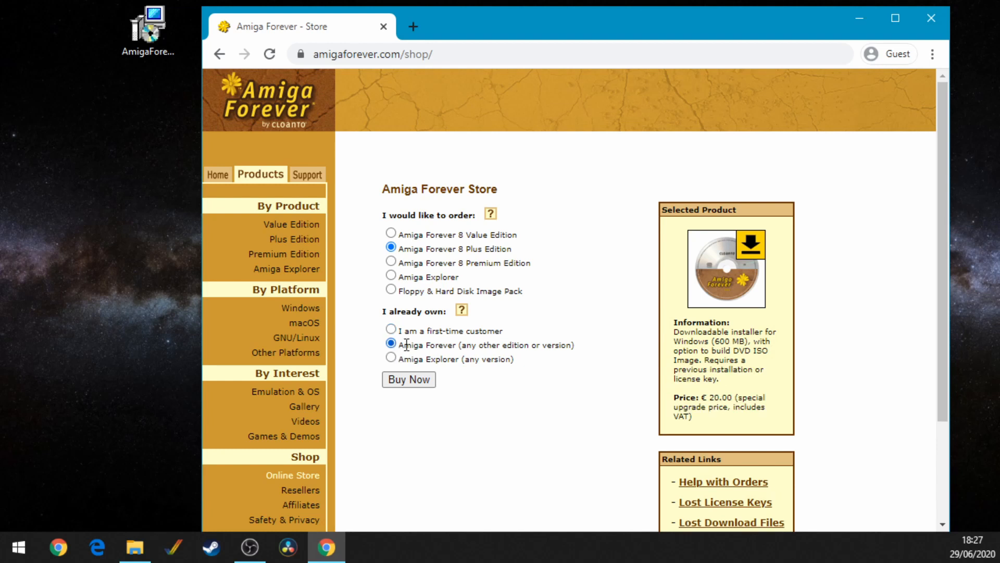
pyautogui.moveTo(710, 399); pyautogui.dragTo(743, 399)
pyautogui.click(859, 19)
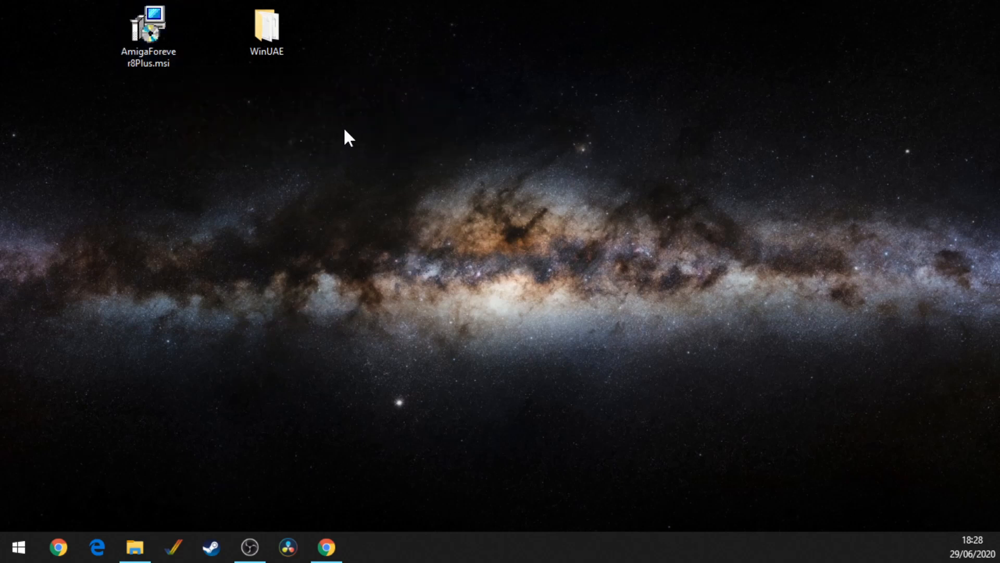
# Step: In File Explorer, look through Public Documents' Amiga Files\WinUAE folder and its Configurations subfolder, and return to the WinUAE folder
pyautogui.click(135, 547)
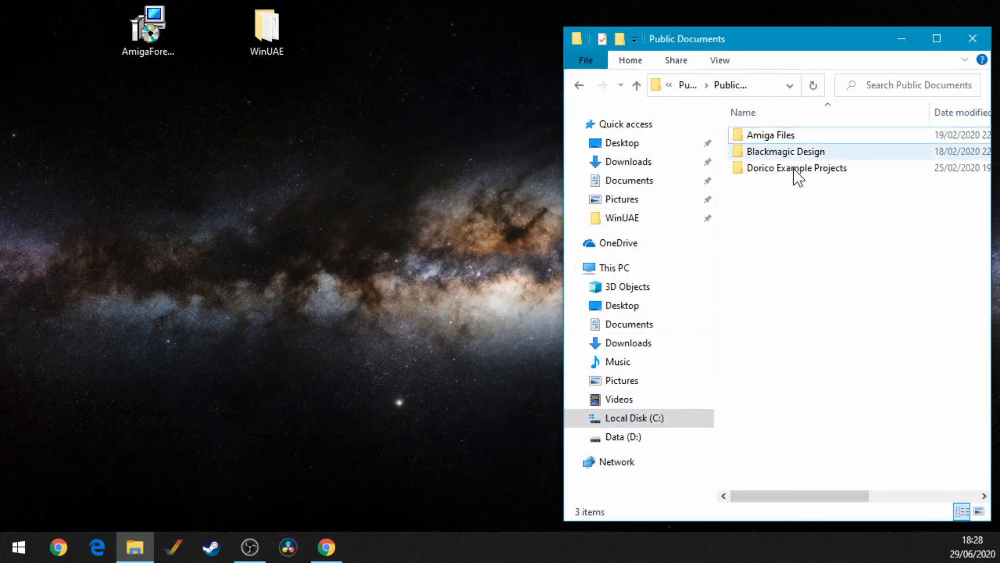
pyautogui.click(786, 136)
pyautogui.doubleClick(786, 136)
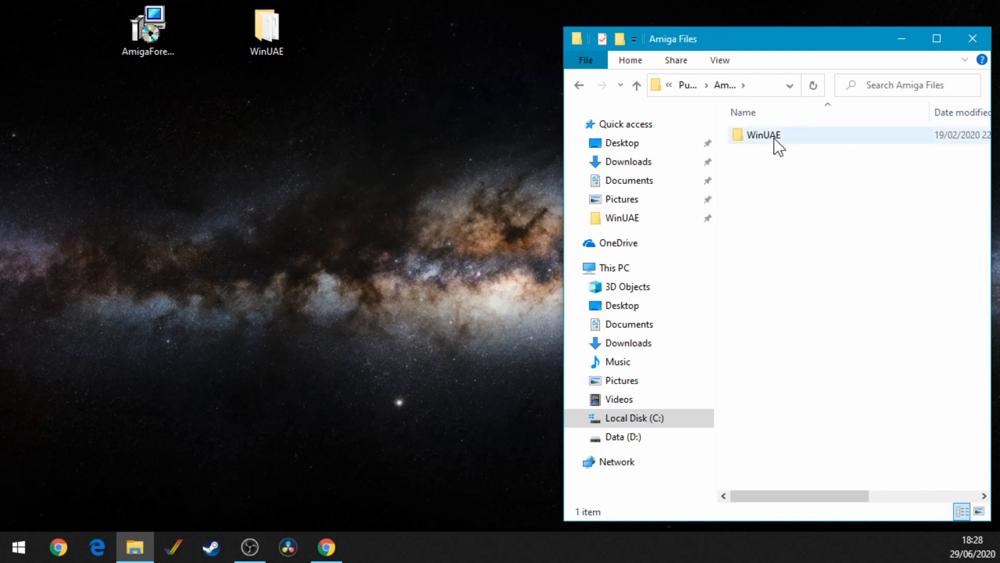
pyautogui.doubleClick(776, 141)
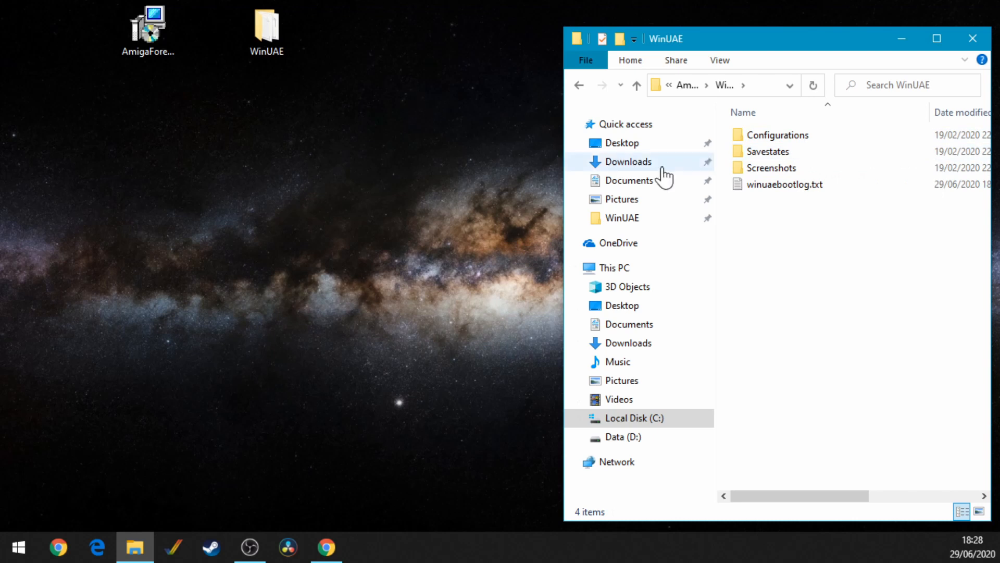
pyautogui.doubleClick(778, 134)
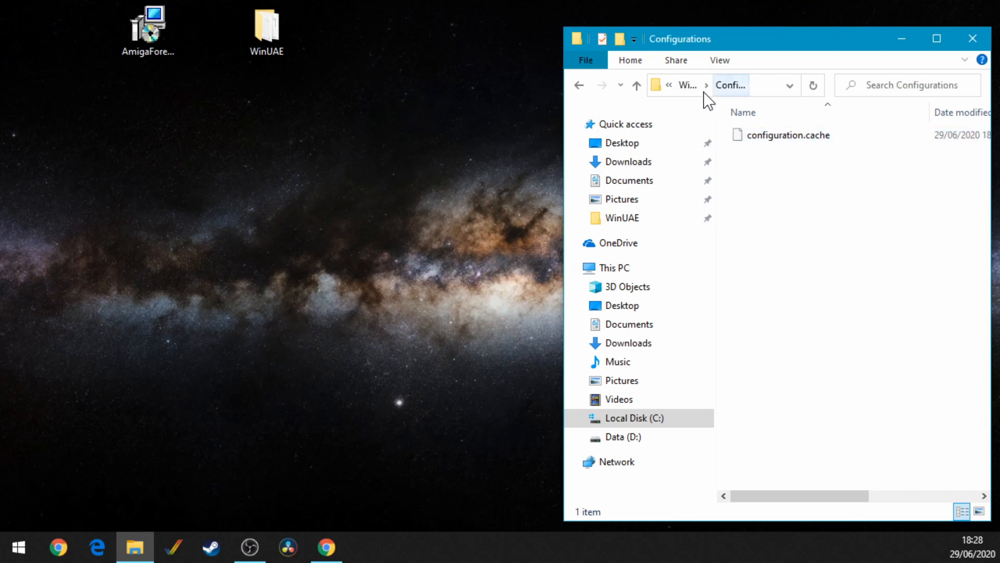
pyautogui.click(688, 85)
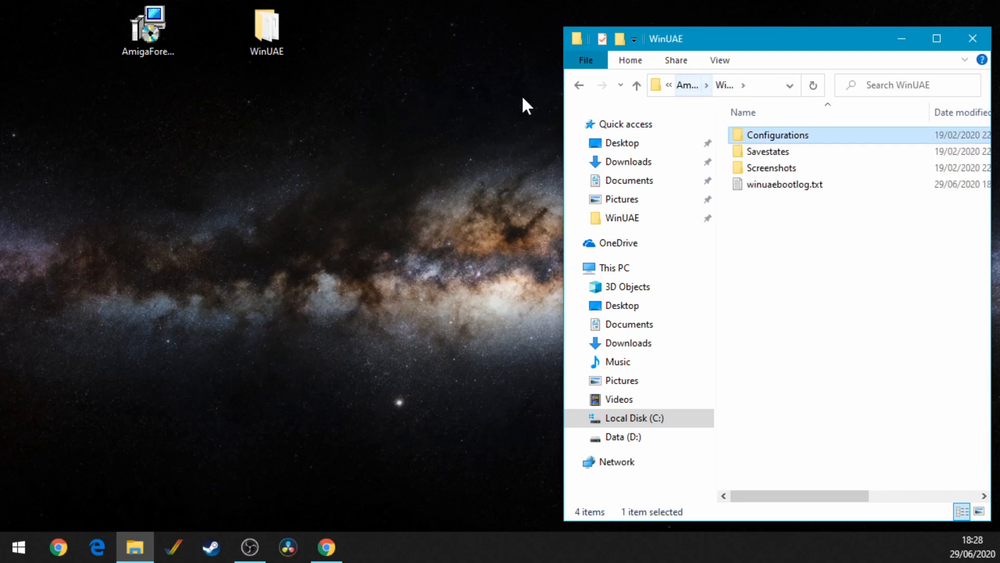
# Step: Open the desktop WinUAE folder and check the contents of its Kickstart Roms and Hard Drive subfolders
pyautogui.doubleClick(282, 29)
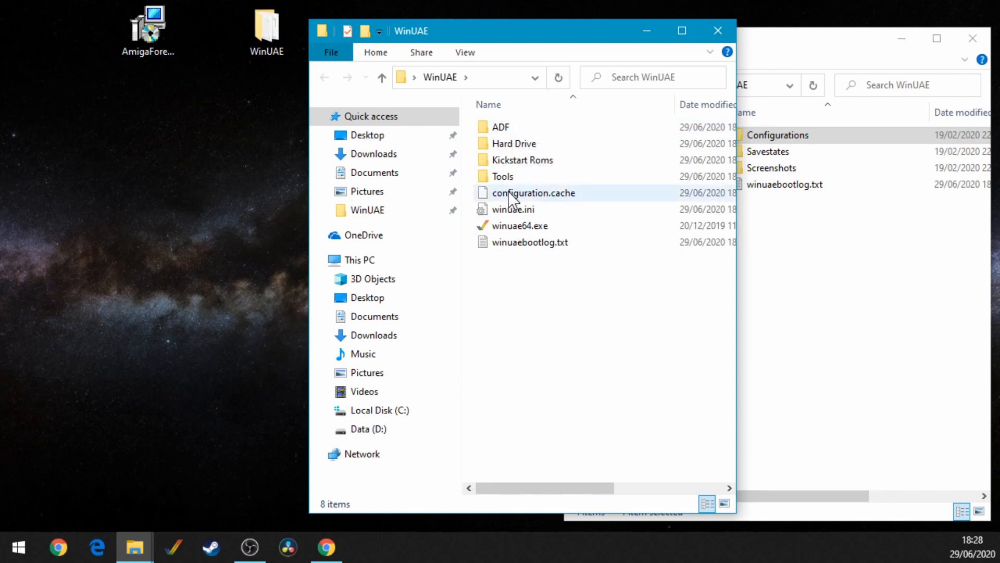
pyautogui.doubleClick(538, 164)
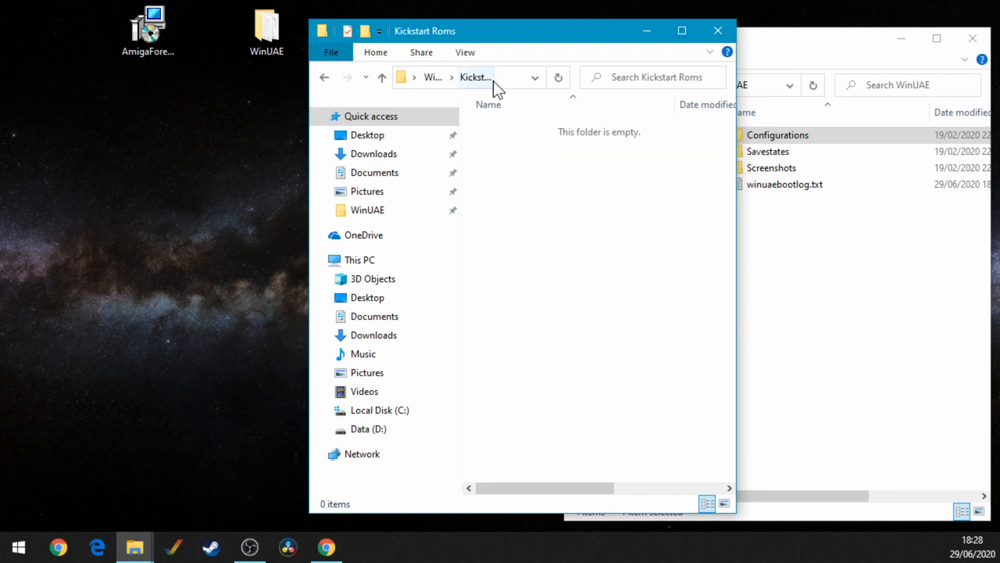
pyautogui.click(325, 77)
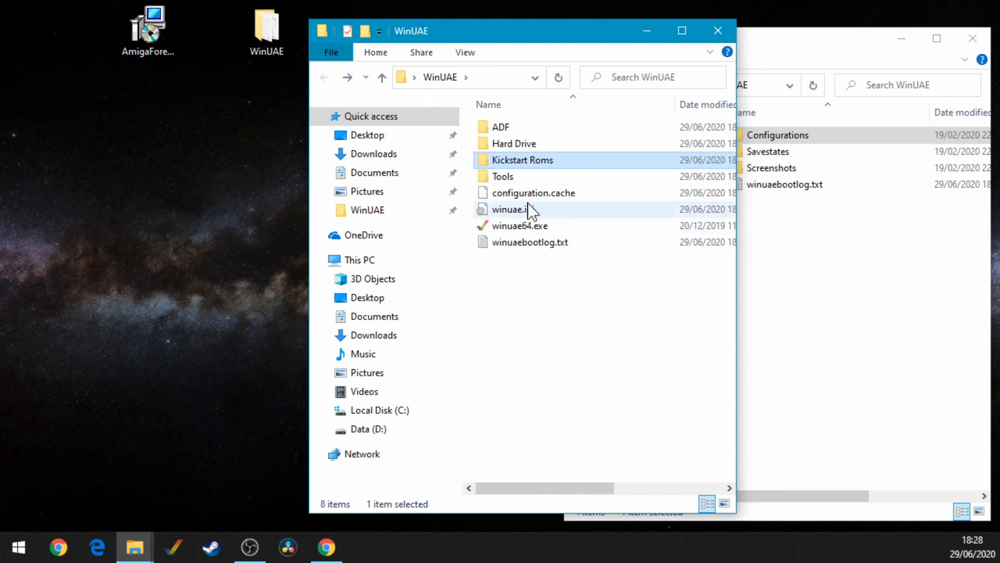
pyautogui.click(521, 144)
pyautogui.doubleClick(520, 143)
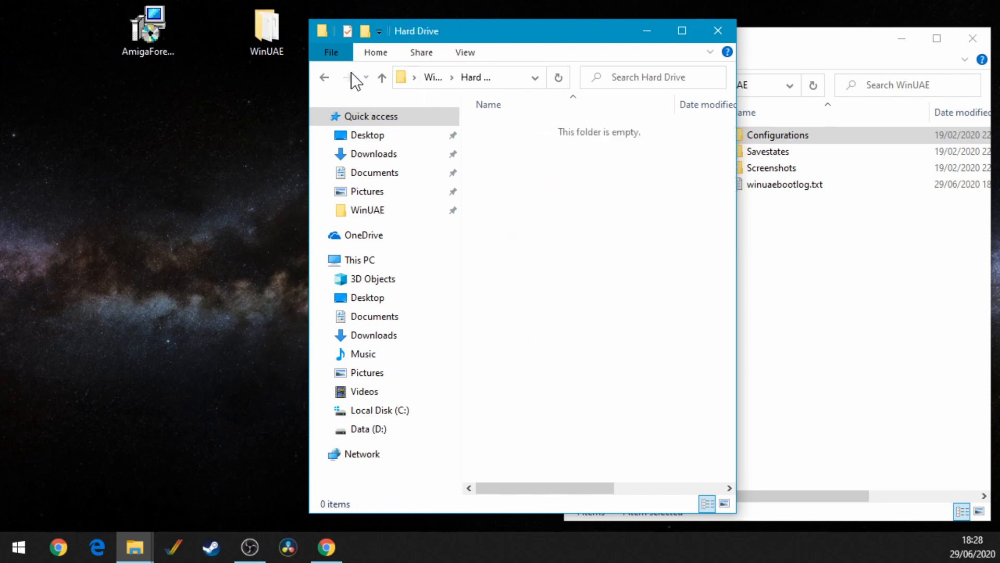
pyautogui.click(325, 78)
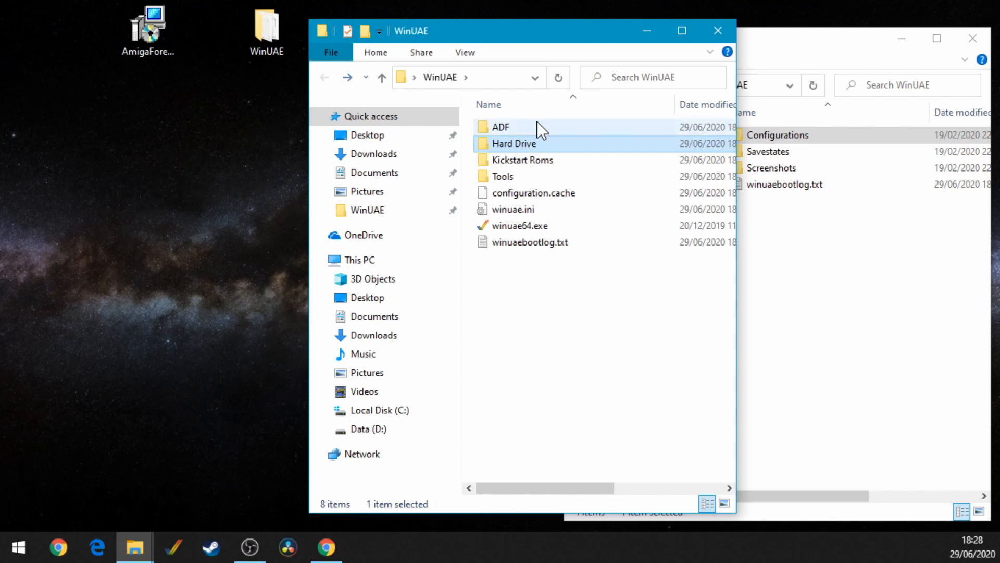
pyautogui.click(572, 288)
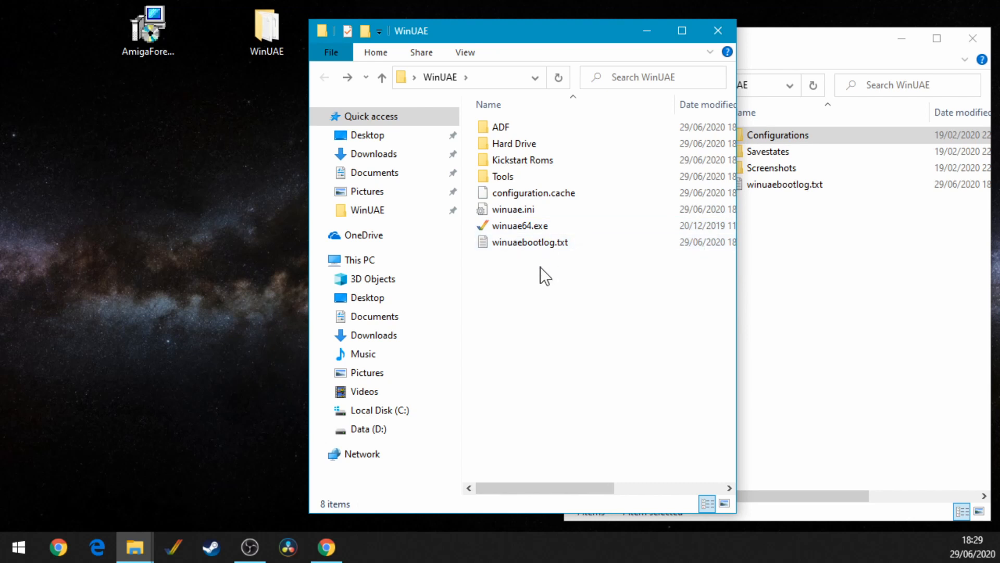
# Step: Examine the WHDLoad folder and pfs3aio file inside the Tools subfolder, and return to the WinUAE folder
pyautogui.click(511, 180)
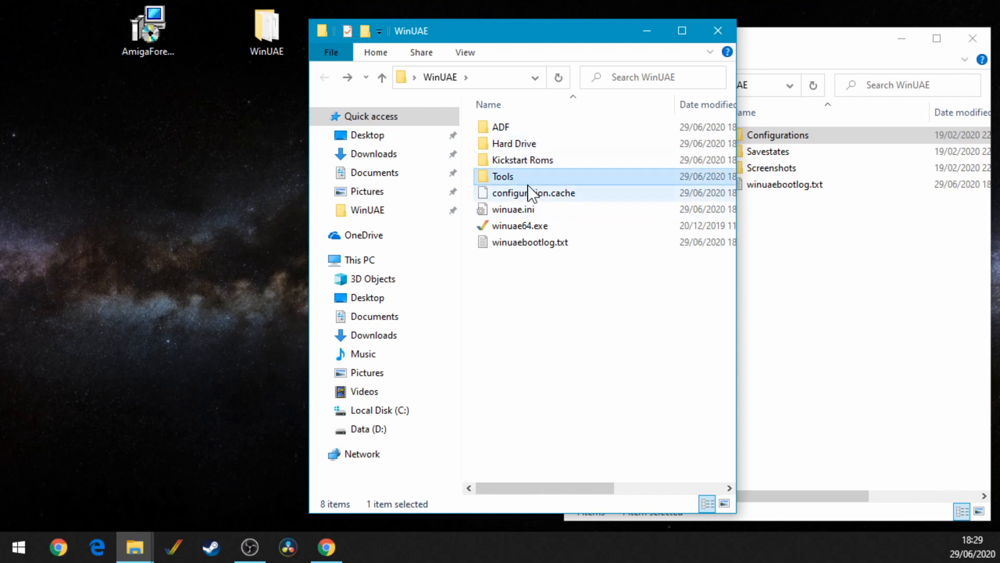
pyautogui.click(538, 127)
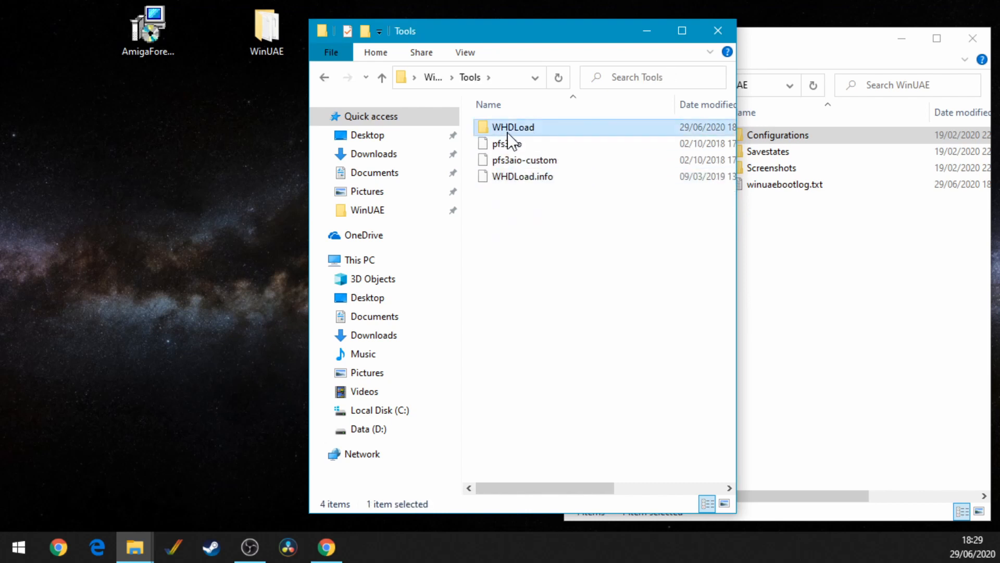
pyautogui.click(505, 147)
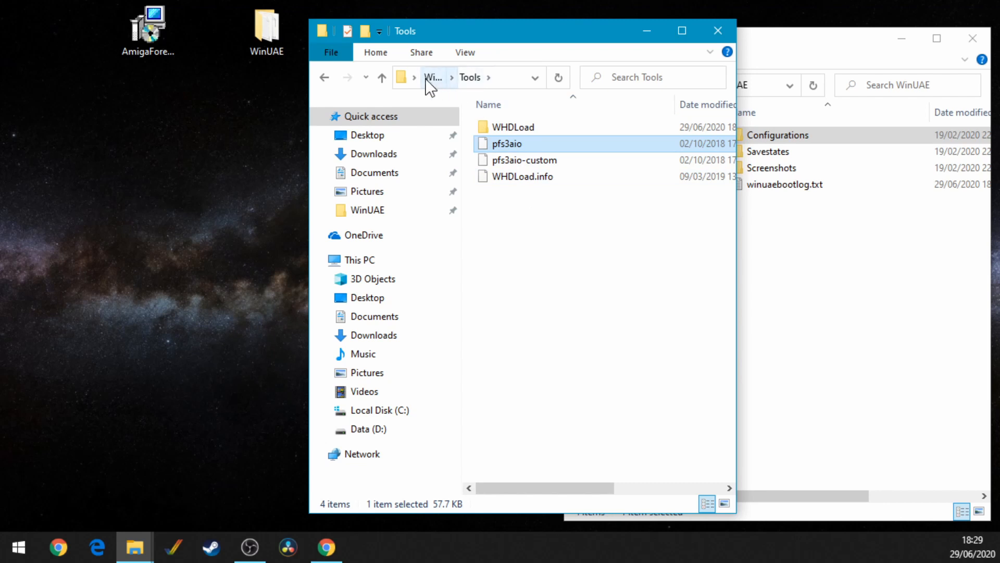
pyautogui.click(325, 79)
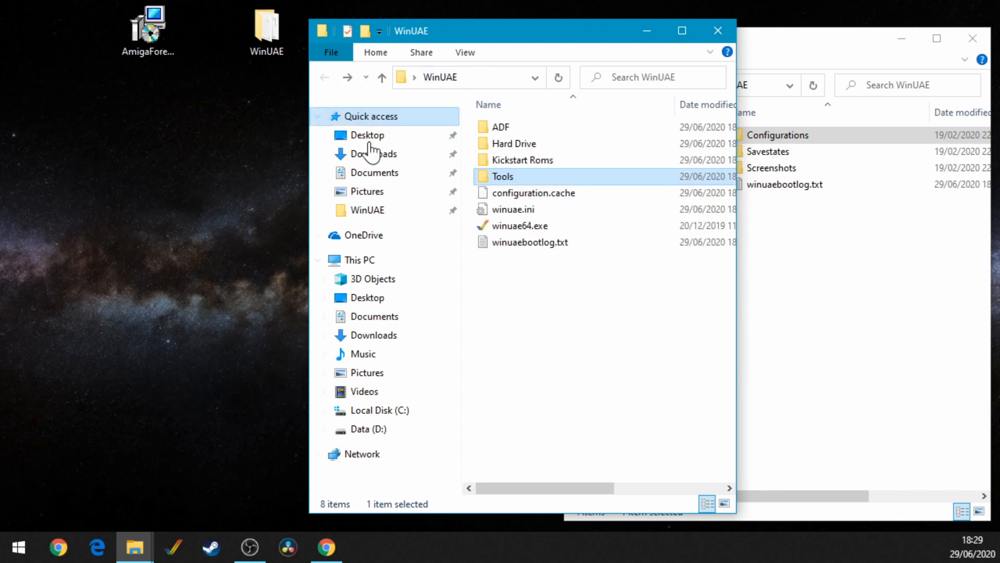
# Step: Examine the disk images in the ADF\BetterWB folder, including Update40to43.adf, and return to the WinUAE folder
pyautogui.doubleClick(517, 126)
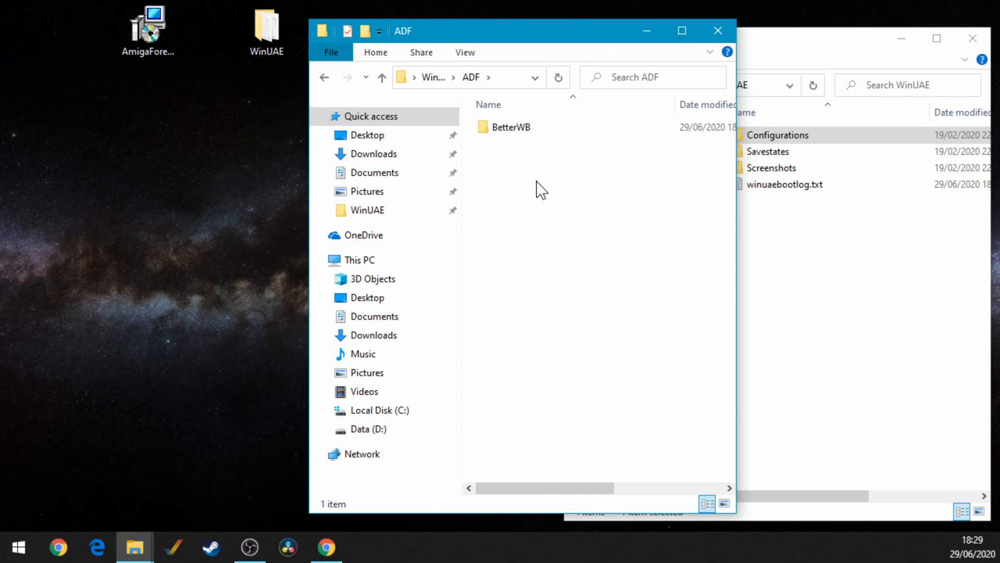
pyautogui.click(509, 127)
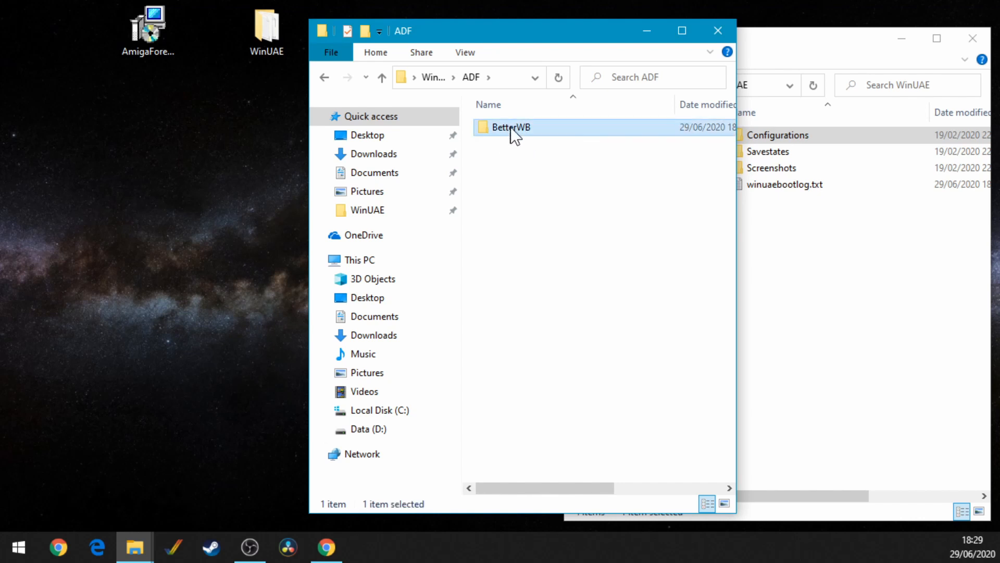
pyautogui.doubleClick(509, 127)
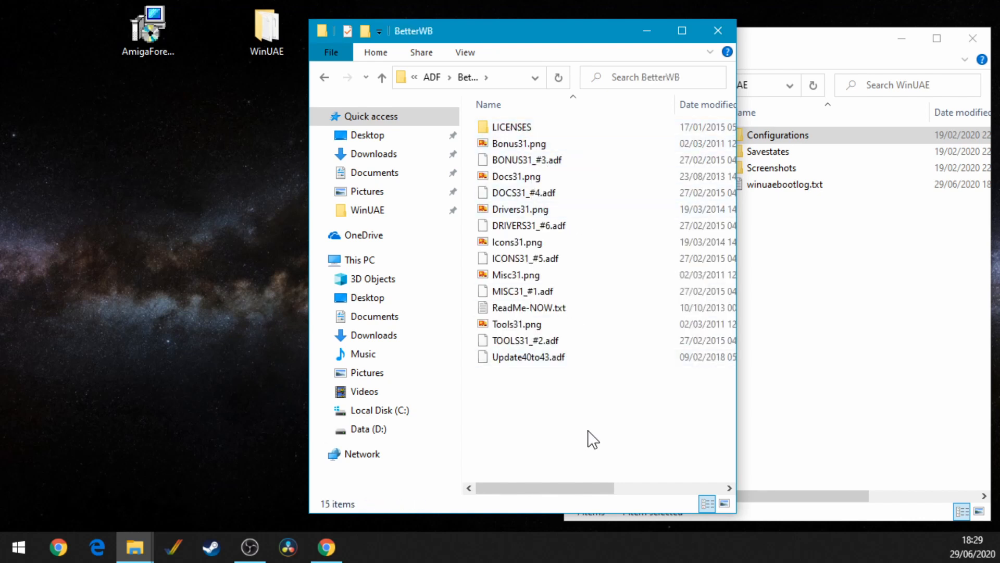
pyautogui.click(536, 357)
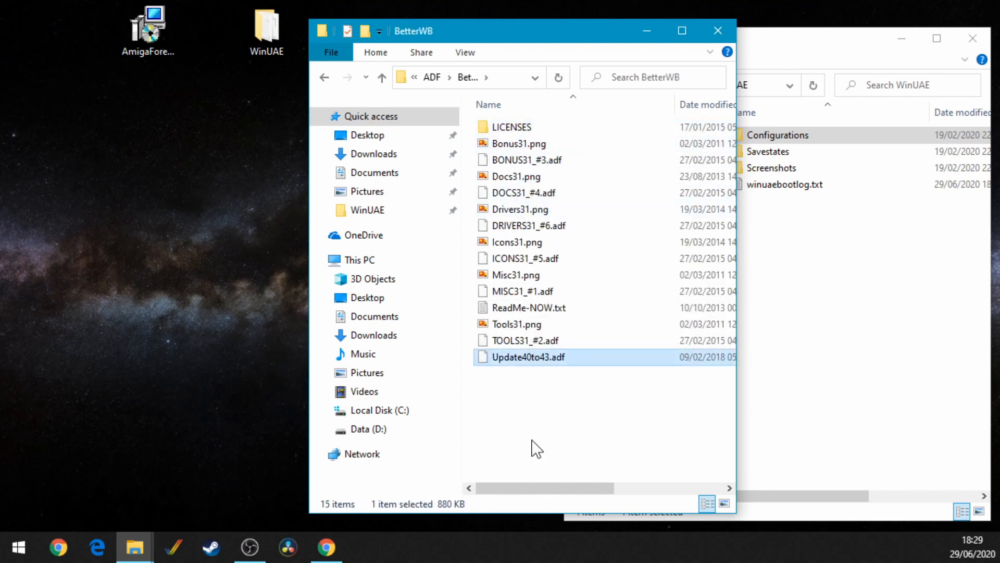
pyautogui.click(585, 395)
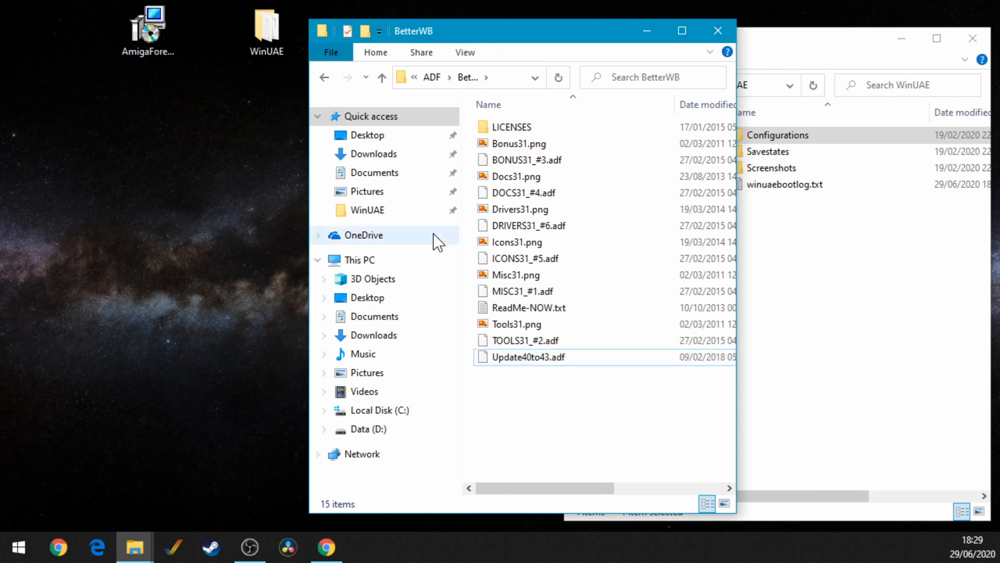
pyautogui.click(324, 78)
pyautogui.click(324, 77)
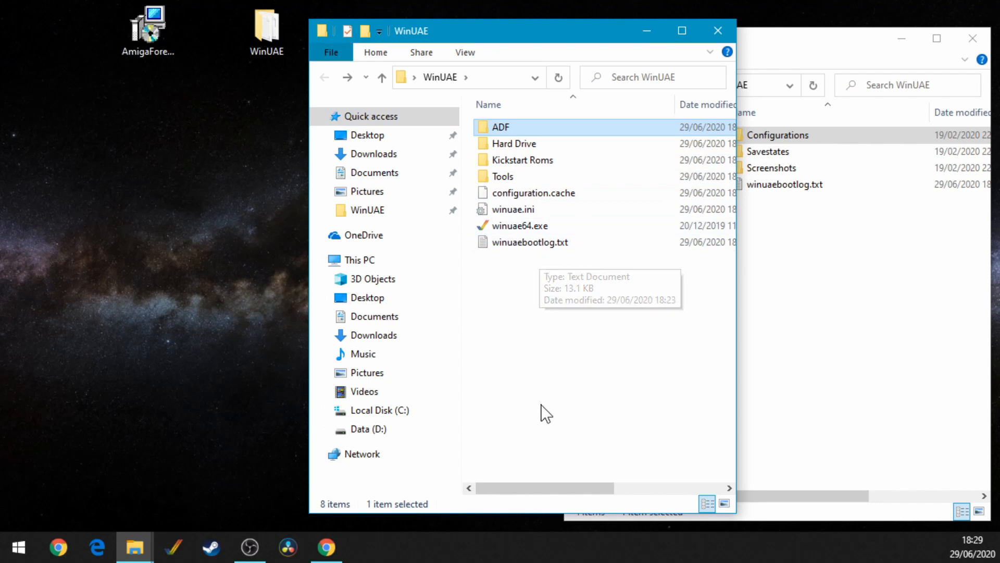
# Step: Bring the Amiga Files\WinUAE window to the front and launch the AmigaForever8Plus.msi installer from the desktop
pyautogui.click(897, 330)
pyautogui.click(900, 331)
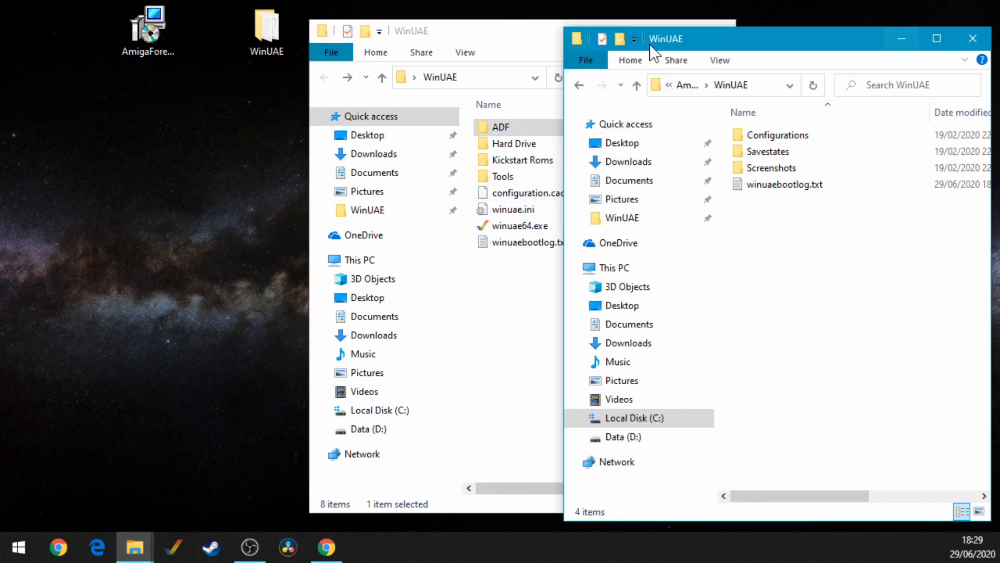
pyautogui.doubleClick(148, 32)
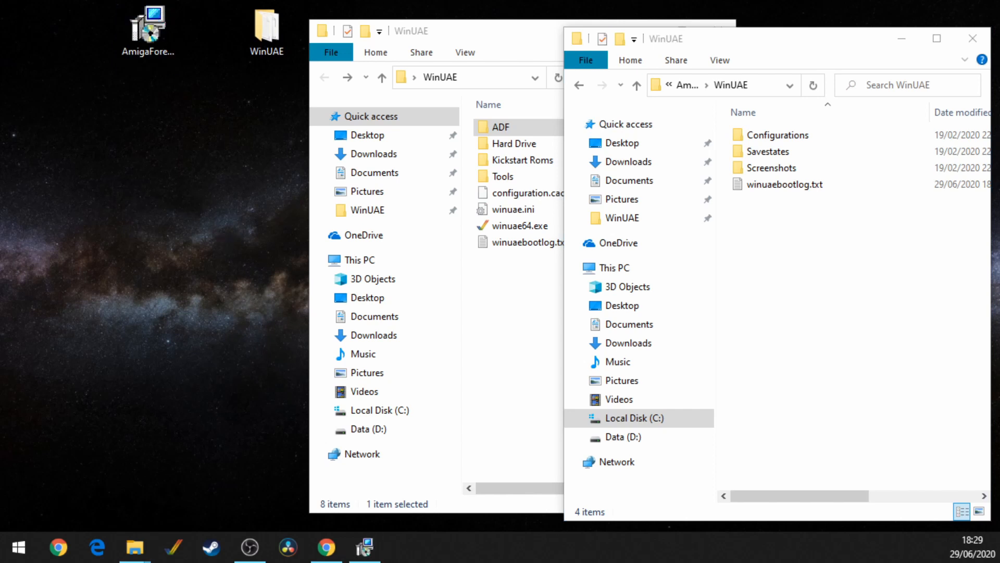
# Step: Install Amiga Forever with the license terms accepted and the Complete setup type, and finish with the player set to open
pyautogui.moveTo(0, 225); pyautogui.dragTo(497, 114)
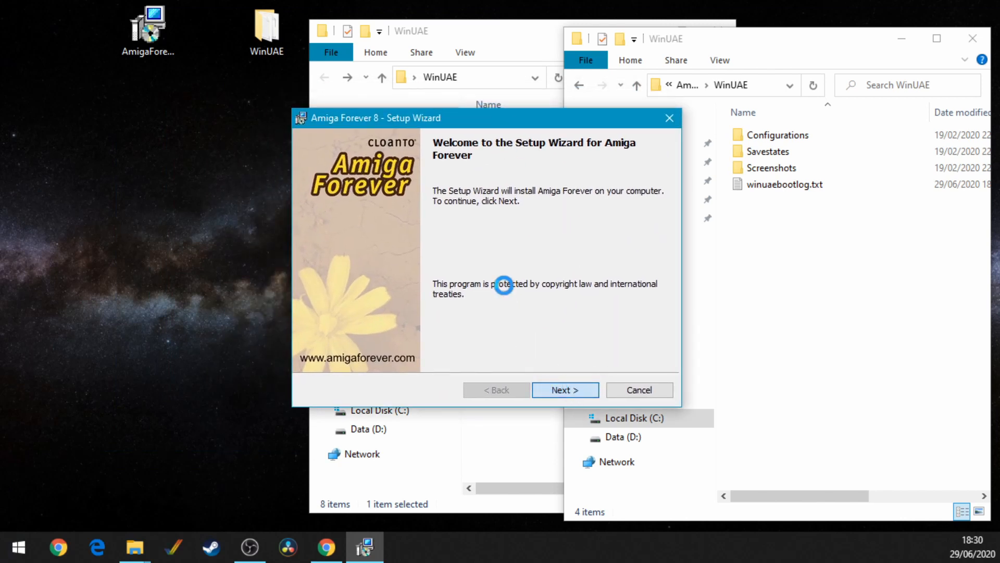
pyautogui.click(305, 352)
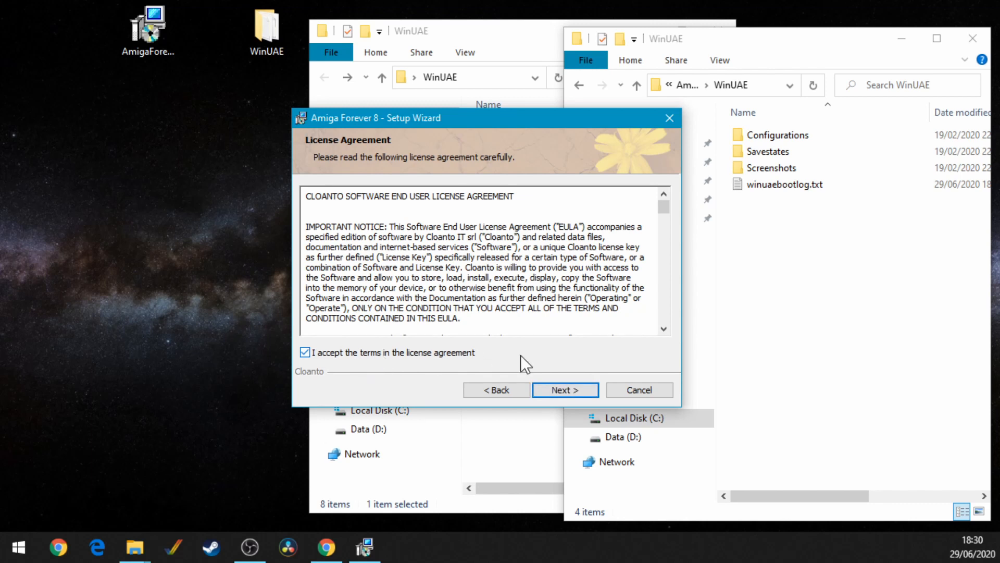
pyautogui.click(583, 392)
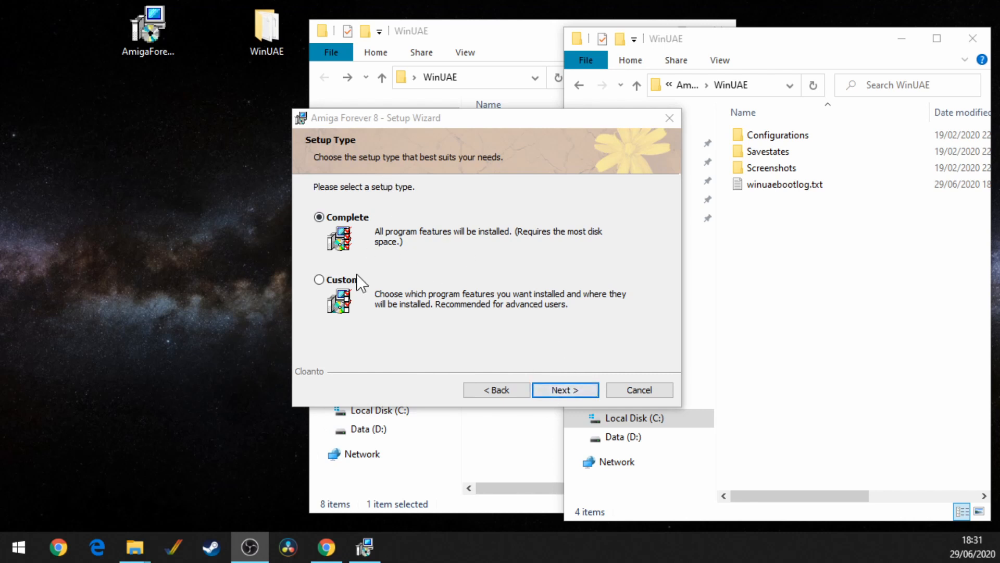
pyautogui.click(569, 388)
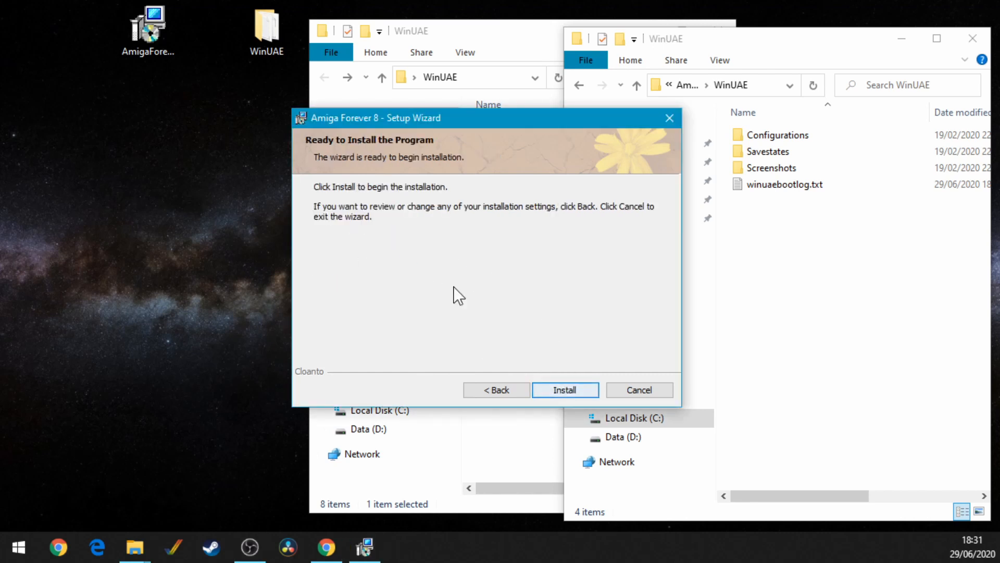
pyautogui.click(568, 391)
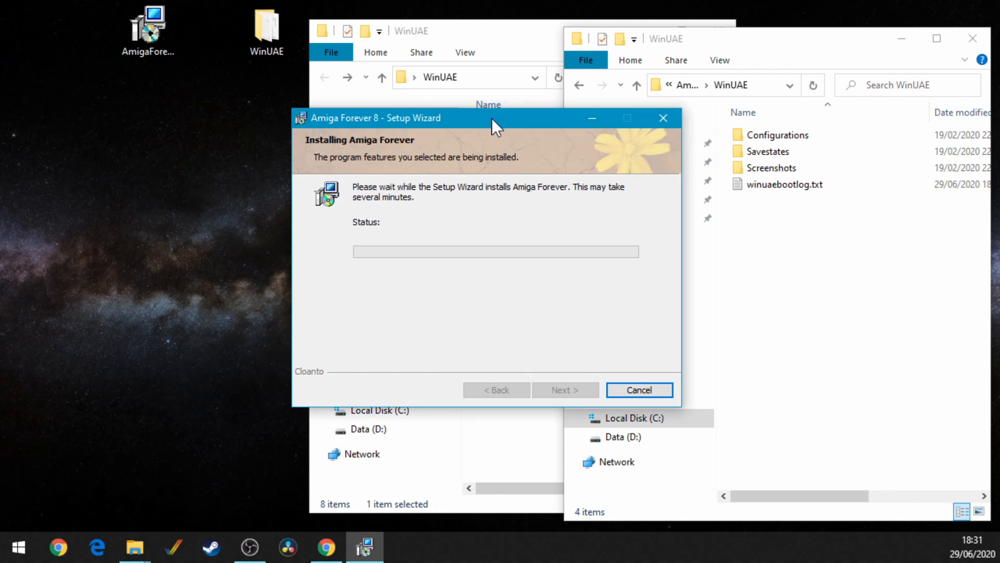
pyautogui.moveTo(491, 118); pyautogui.dragTo(505, 126)
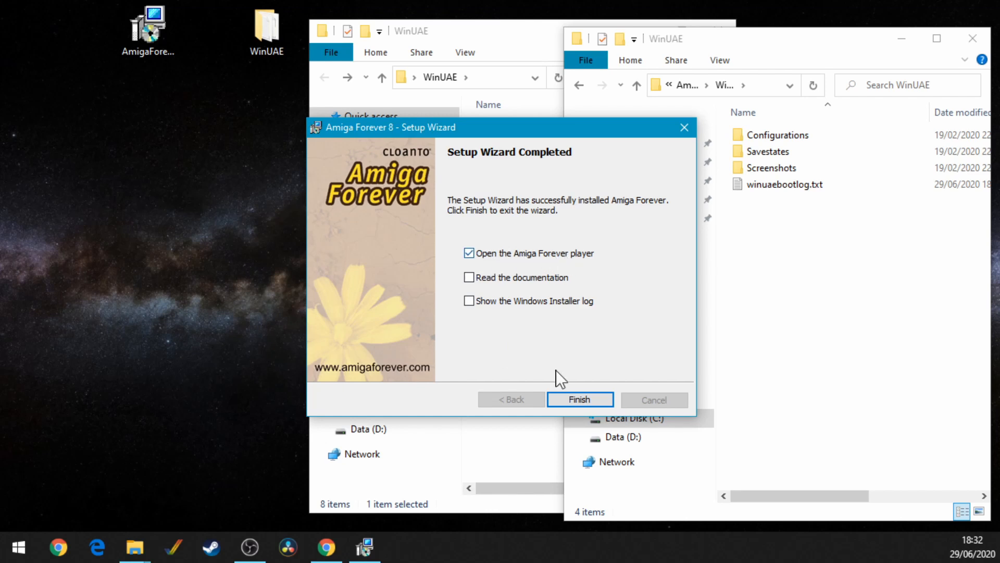
pyautogui.click(587, 399)
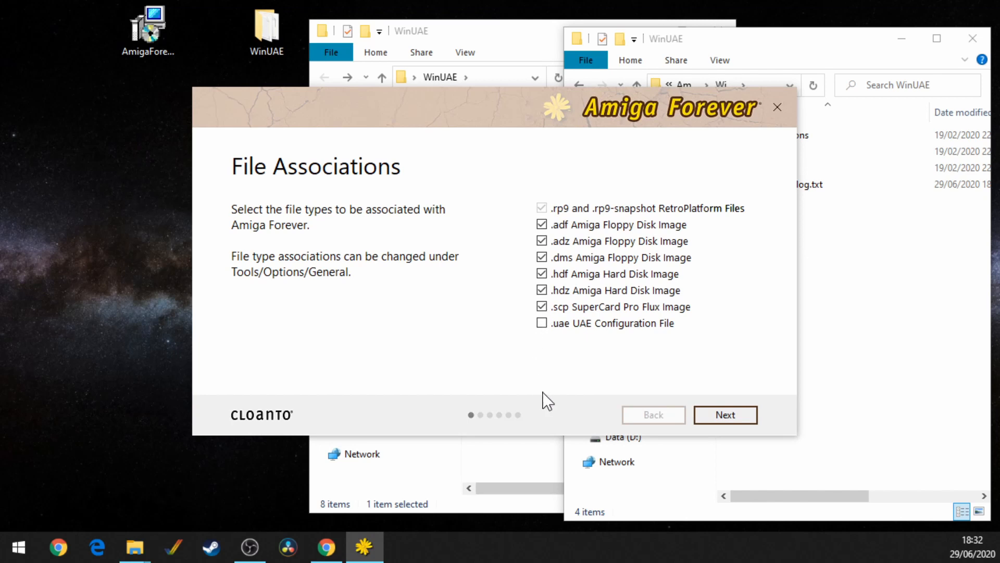
# Step: Keep the default file associations and assign Left Windows, Right Windows and Scroll Lock as the shared left, right and Help keys
pyautogui.moveTo(584, 329)
pyautogui.click(726, 414)
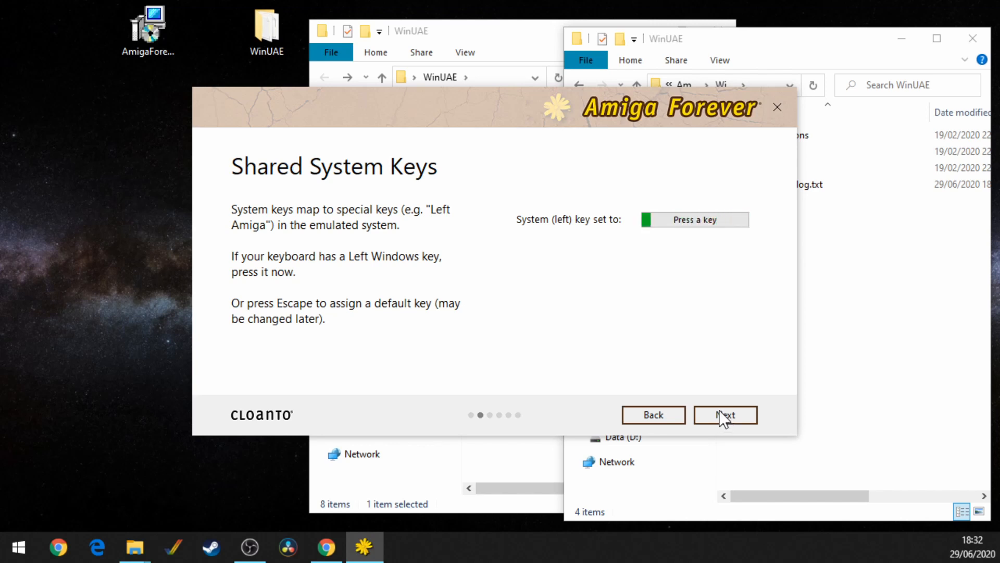
pyautogui.press('super')
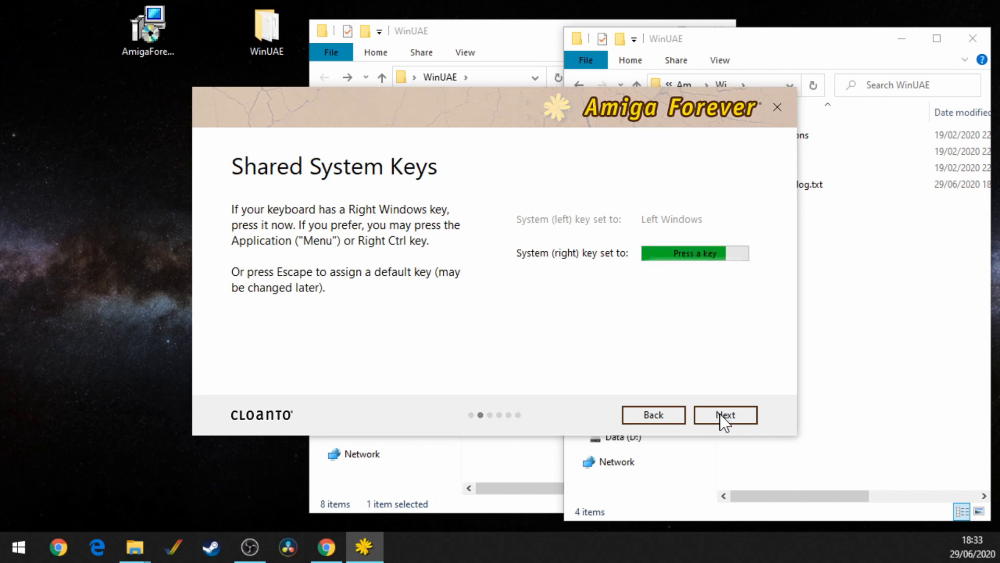
pyautogui.press('super')
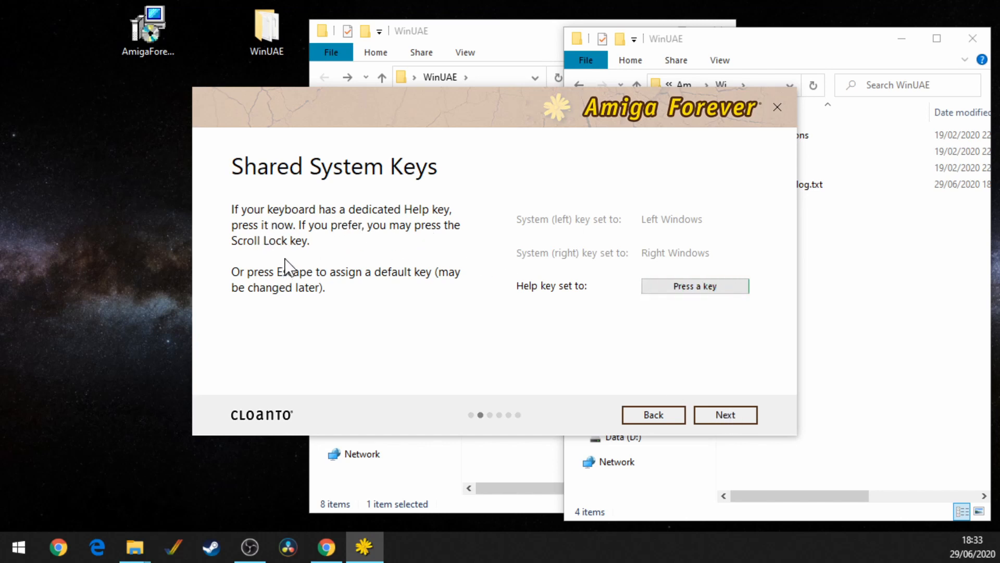
pyautogui.press('Scroll_Lock')
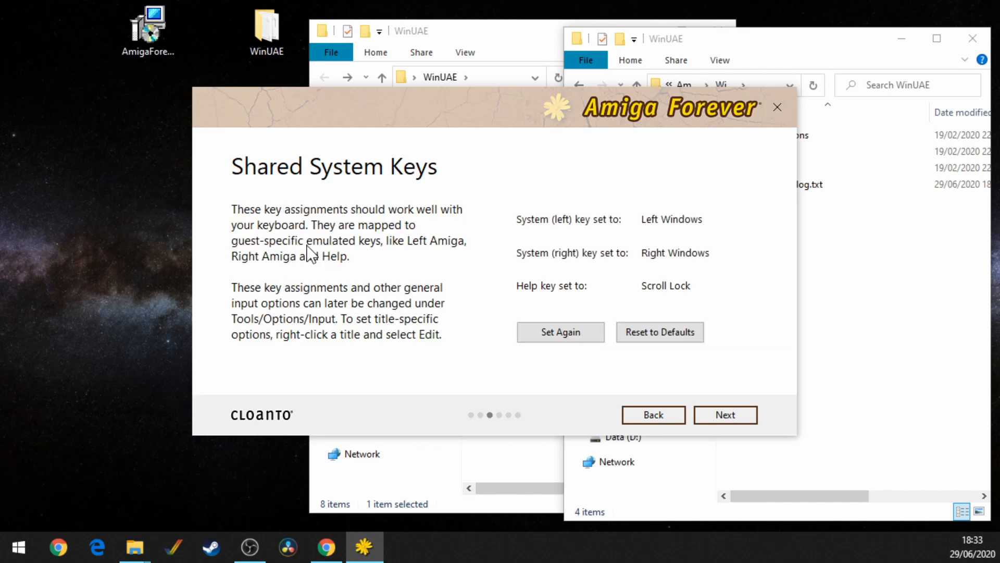
pyautogui.click(734, 420)
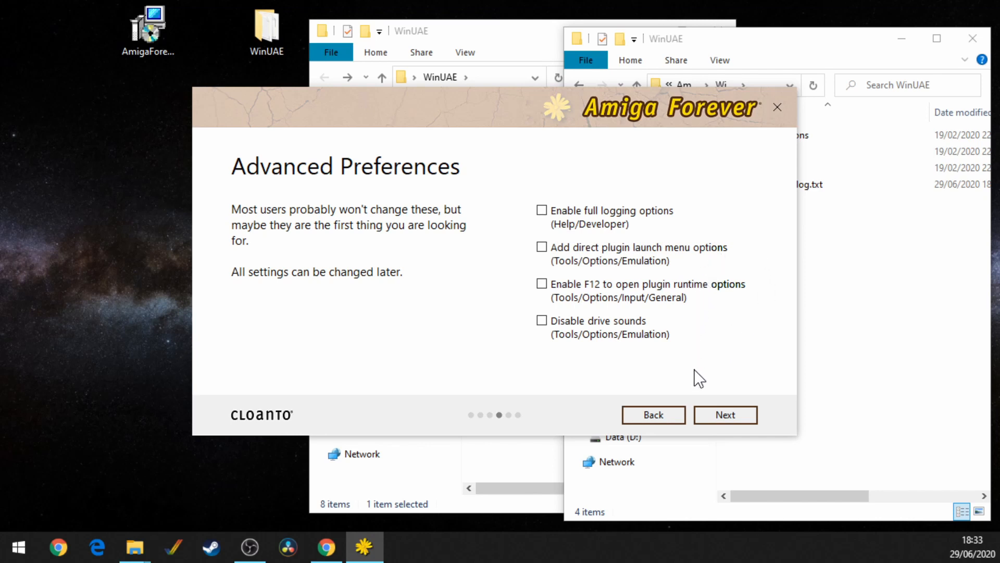
# Step: Keep the advanced preferences, disable the update checks on launch and once a week, and finish the configuration wizard
pyautogui.click(742, 417)
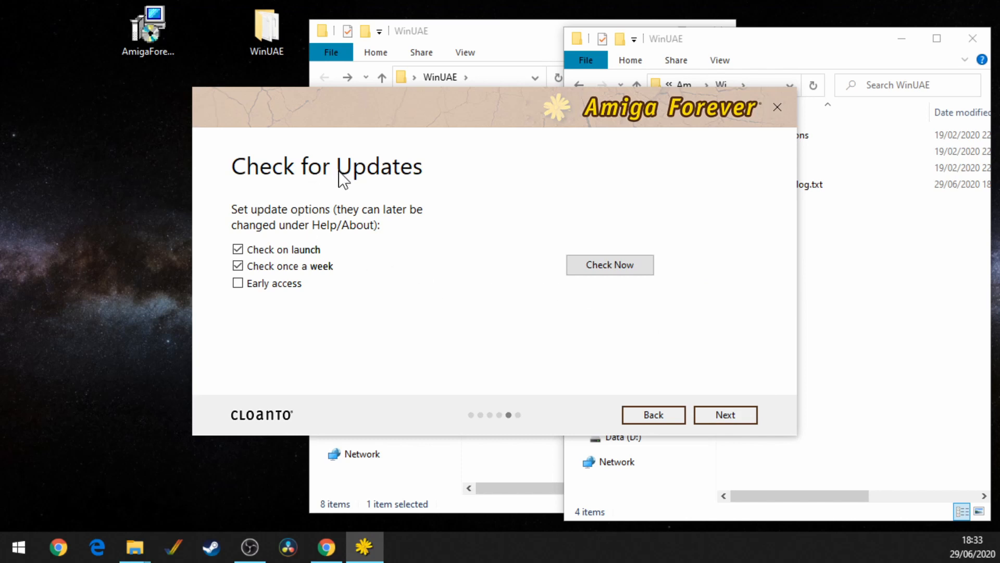
pyautogui.click(245, 267)
pyautogui.click(247, 251)
pyautogui.click(725, 414)
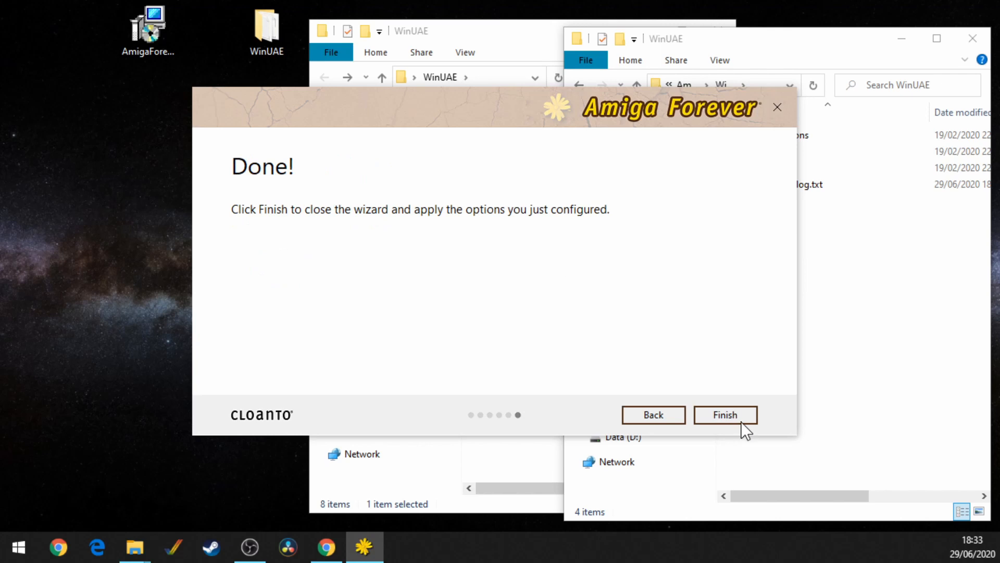
pyautogui.click(738, 415)
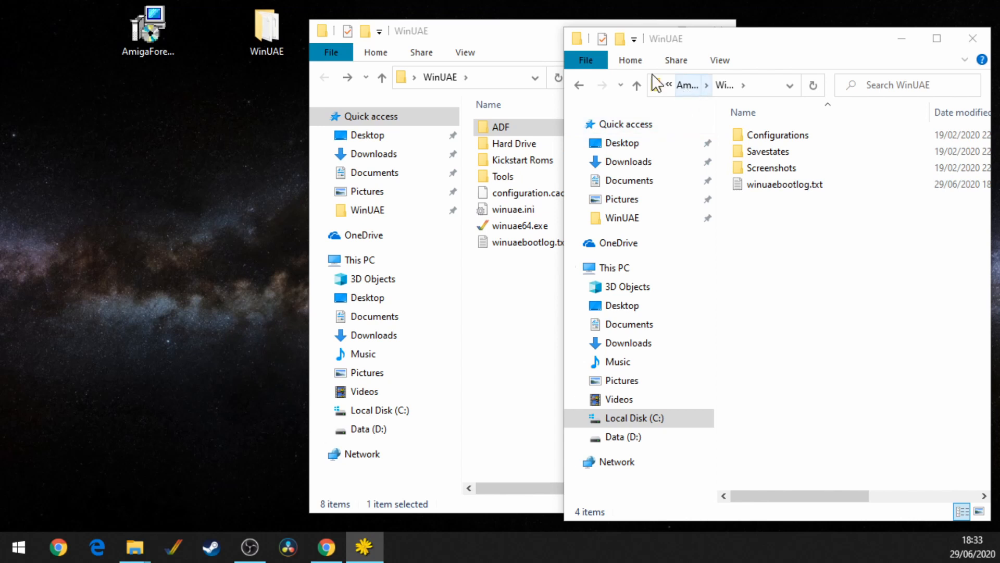
# Step: Arrange the two WinUAE folder windows side by side and go back to the parent Amiga Files folder in the public one
pyautogui.moveTo(494, 33); pyautogui.dragTo(257, 84)
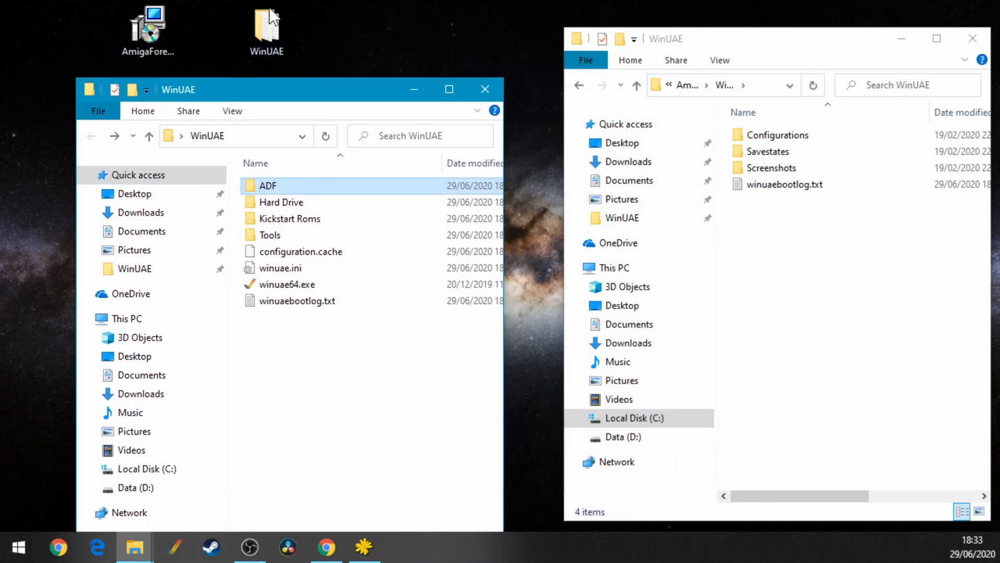
pyautogui.click(820, 262)
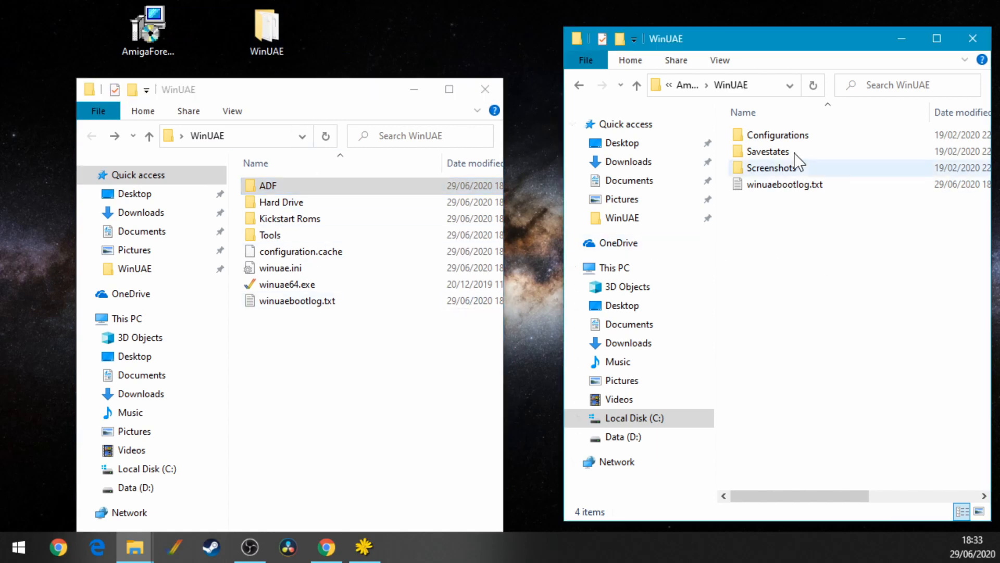
pyautogui.click(579, 86)
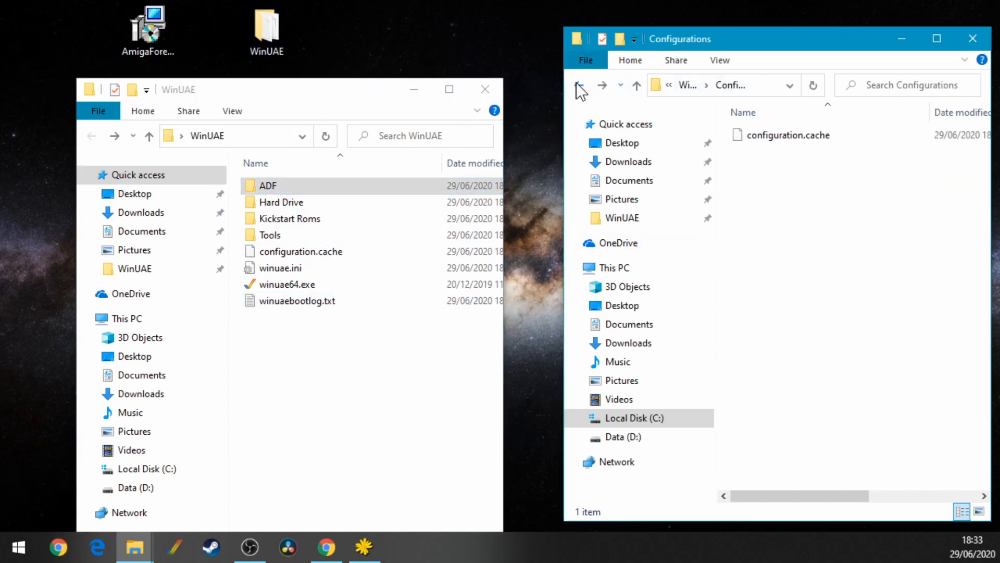
pyautogui.click(578, 85)
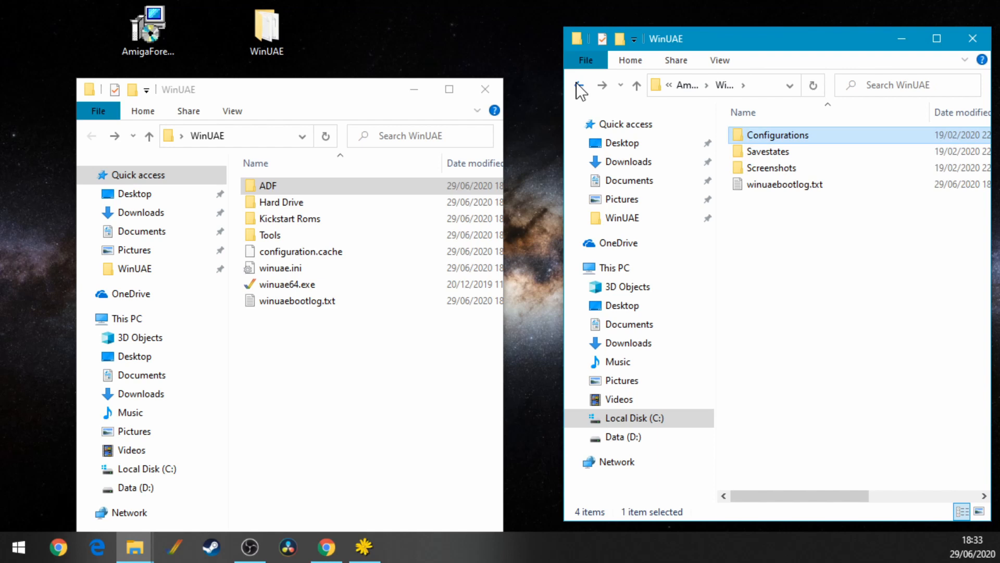
pyautogui.click(579, 85)
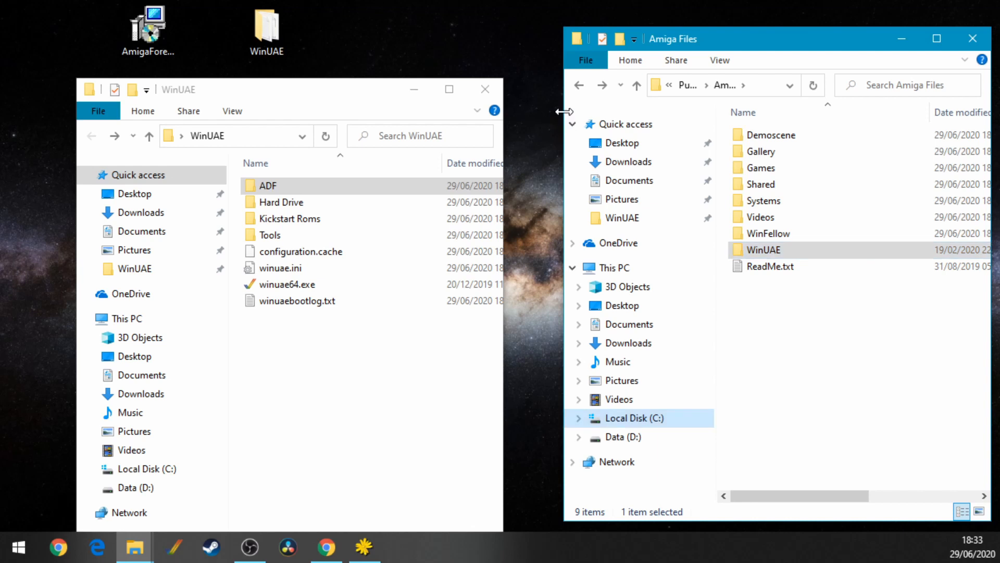
pyautogui.moveTo(566, 120); pyautogui.dragTo(113, 121)
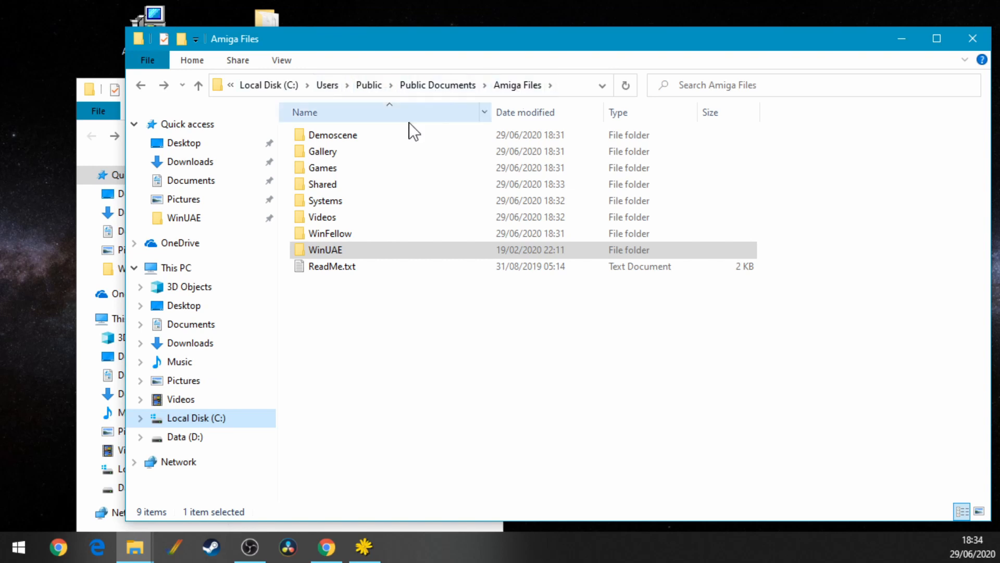
pyautogui.moveTo(127, 158); pyautogui.dragTo(644, 161)
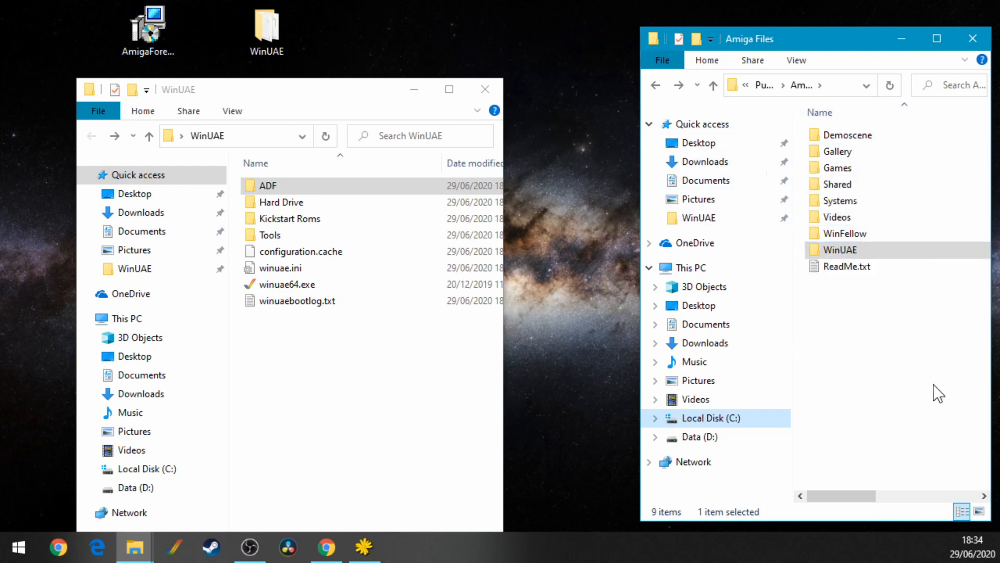
# Step: Open the Shared\rom folder inside Amiga Files and look through its ROM files
pyautogui.doubleClick(837, 185)
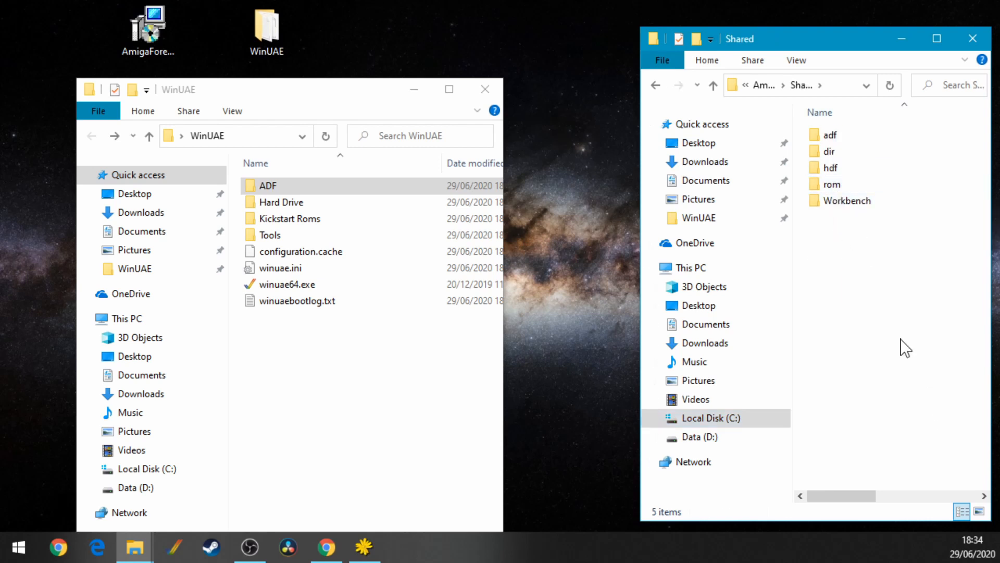
pyautogui.doubleClick(831, 185)
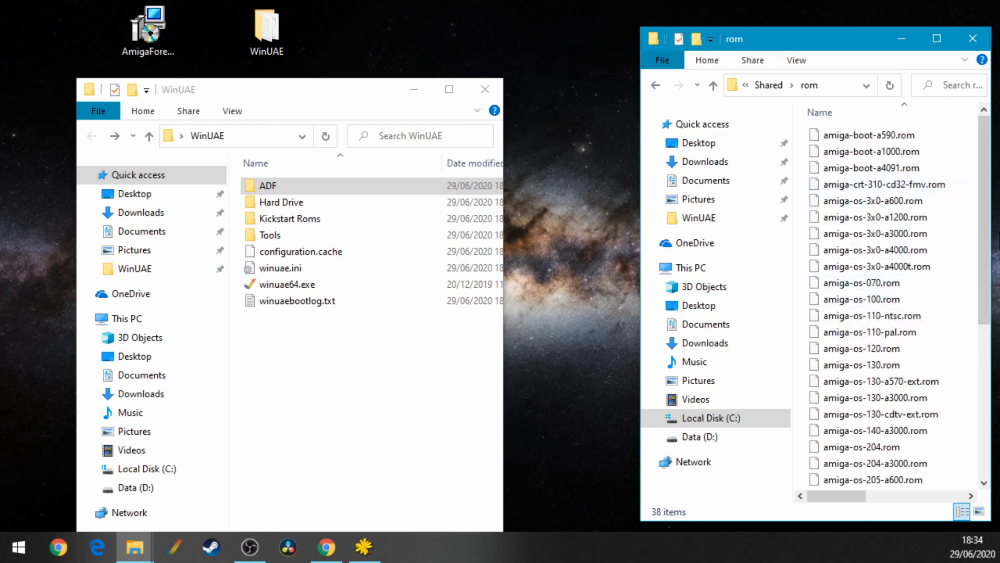
pyautogui.moveTo(989, 223); pyautogui.dragTo(992, 391)
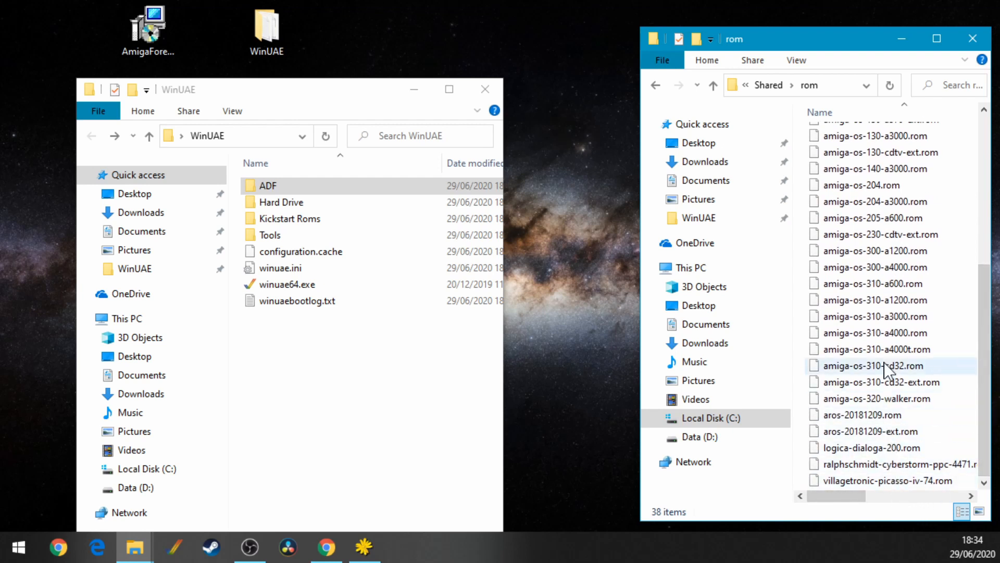
pyautogui.scroll(2, 893, 315)
pyautogui.scroll(2, 855, 276)
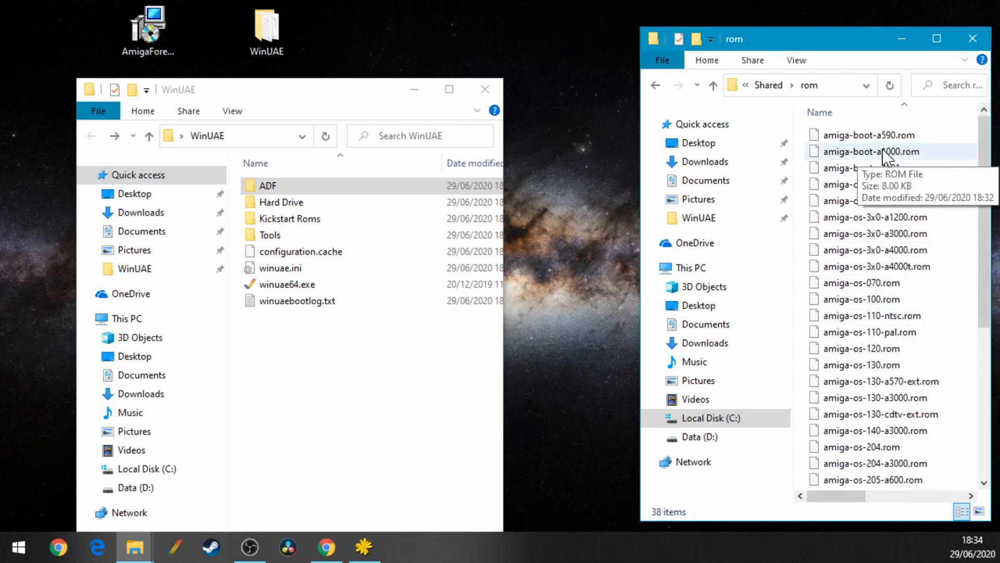
pyautogui.scroll(-5, 848, 196)
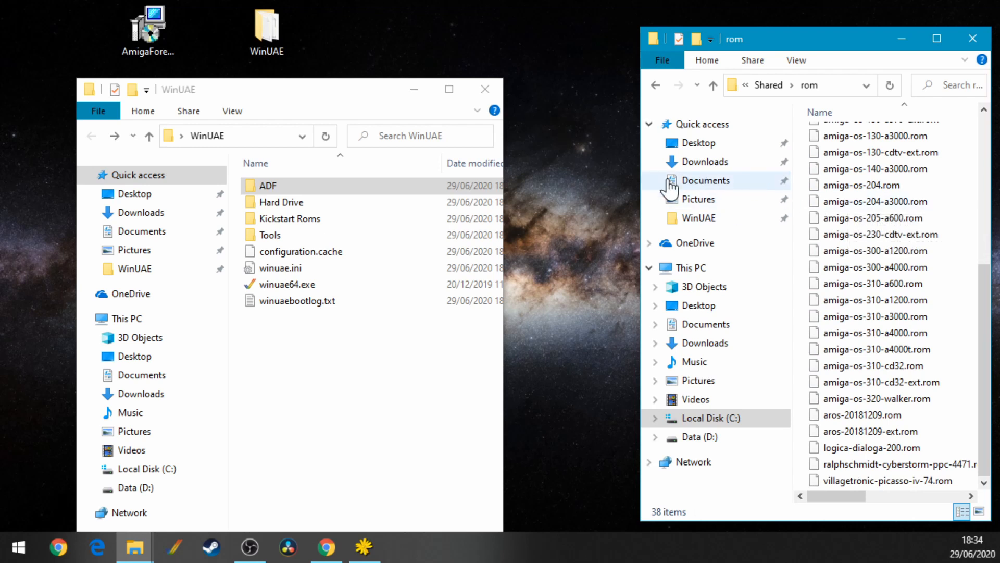
# Step: Copy all the ROM files from Shared\rom into the desktop WinUAE folder's Kickstart Roms subfolder and reopen that subfolder to check them
pyautogui.doubleClick(299, 218)
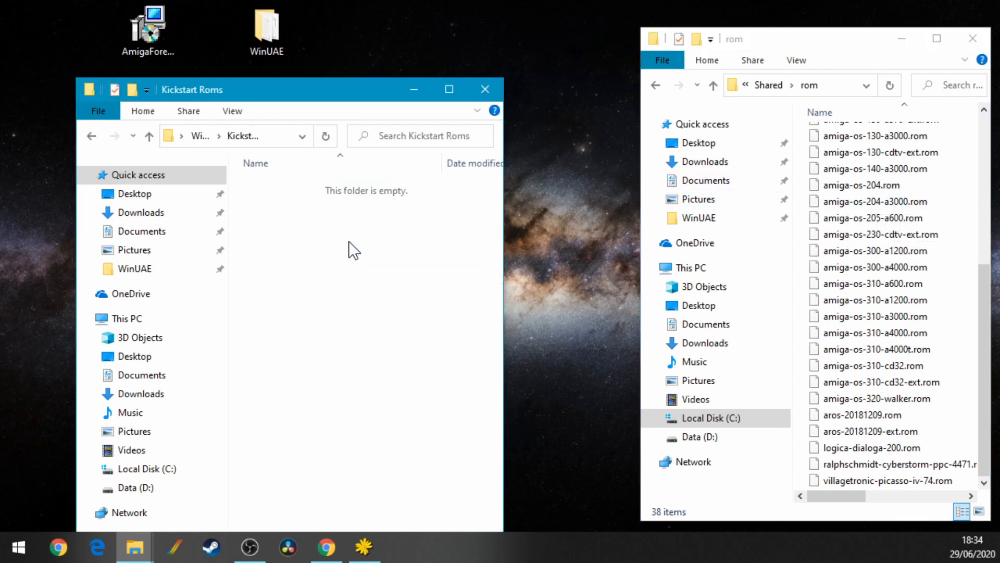
pyautogui.scroll(5, 956, 409)
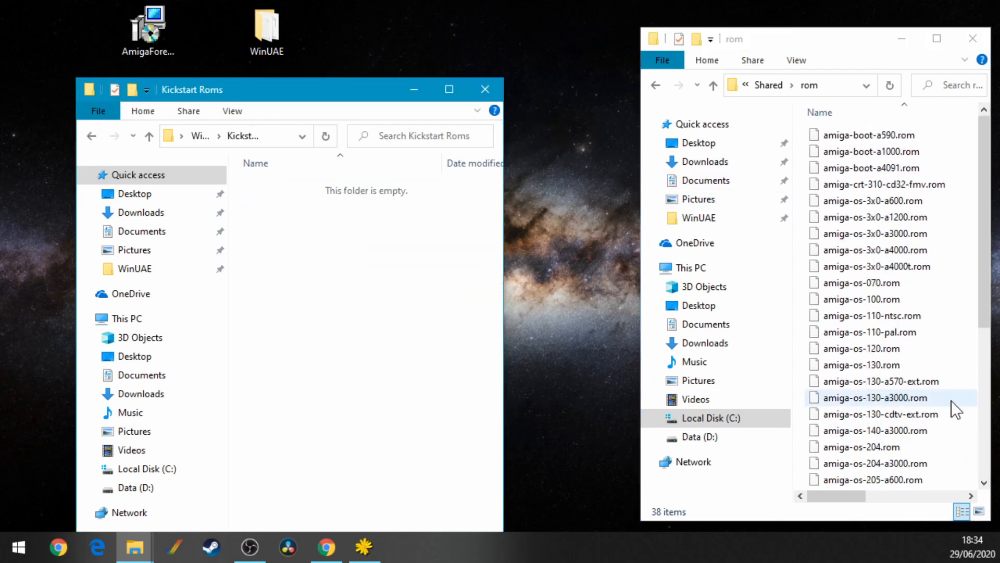
pyautogui.scroll(-5, 953, 402)
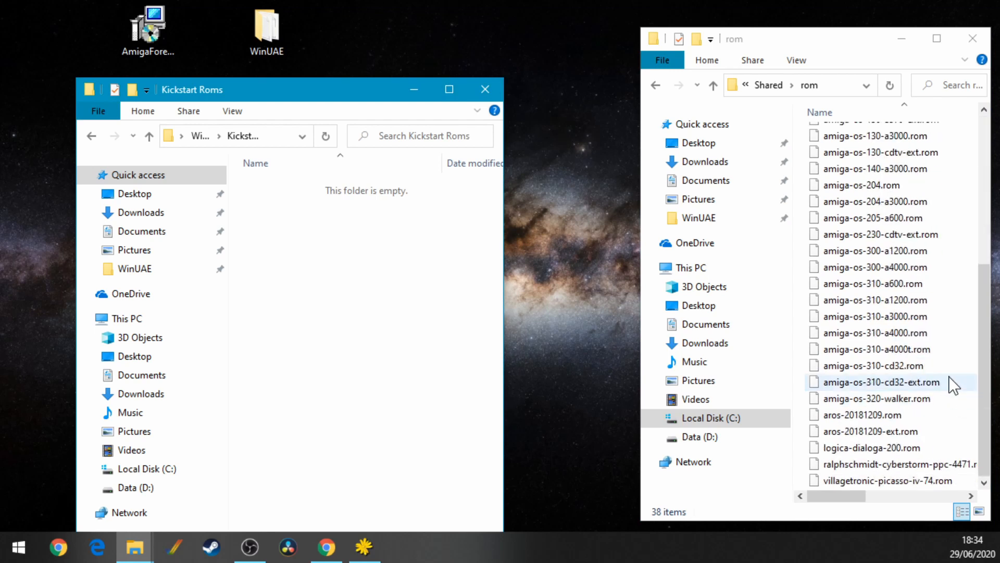
pyautogui.scroll(5, 953, 386)
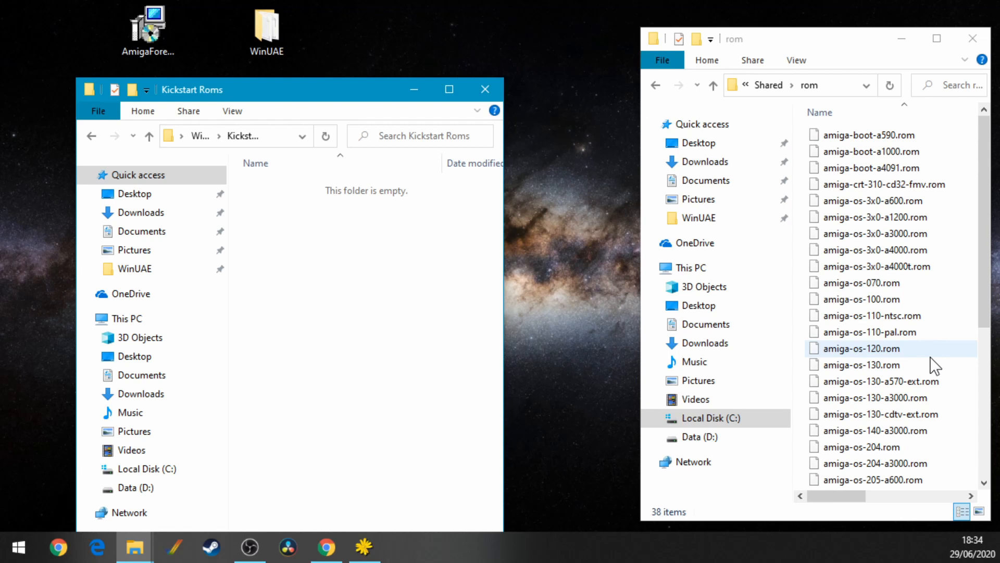
pyautogui.click(830, 100)
pyautogui.hotkey('ctrl', 'a')
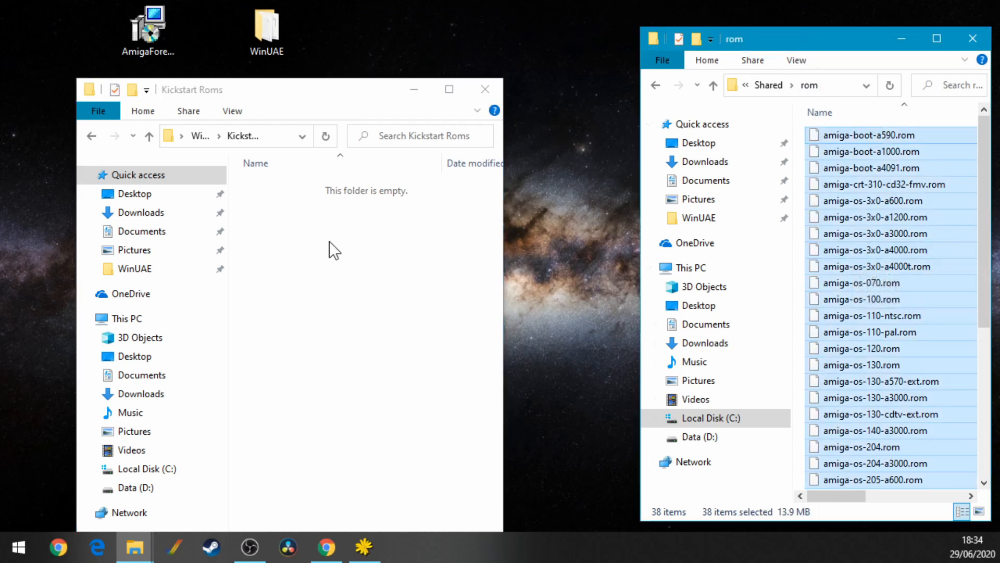
pyautogui.click(396, 281)
pyautogui.hotkey('ctrl', 'v')
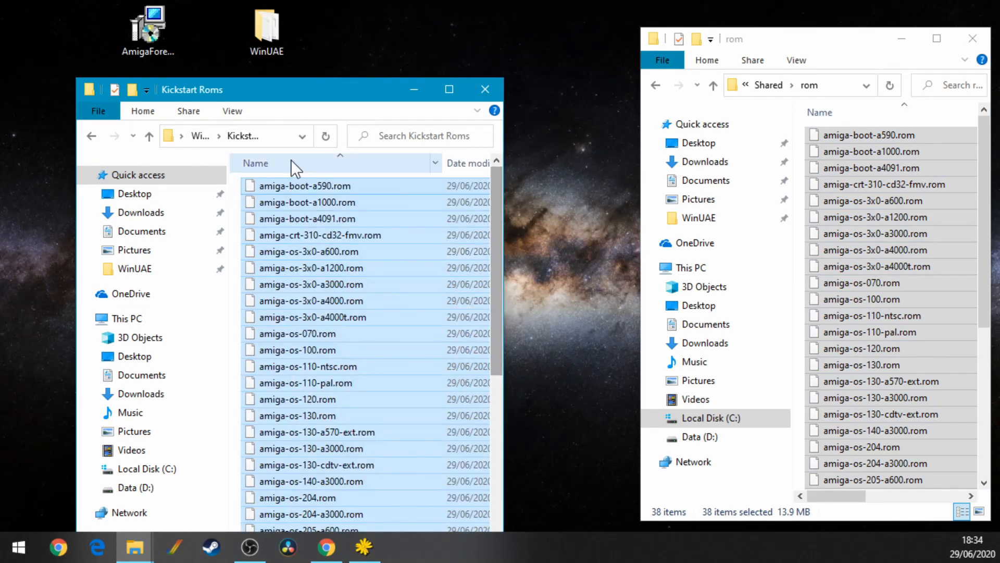
pyautogui.click(201, 136)
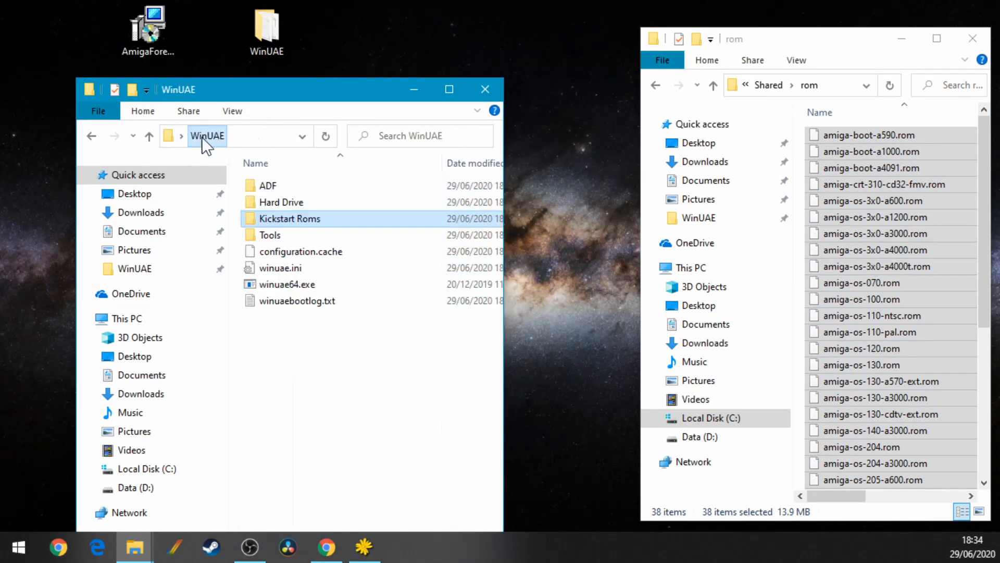
pyautogui.doubleClick(293, 218)
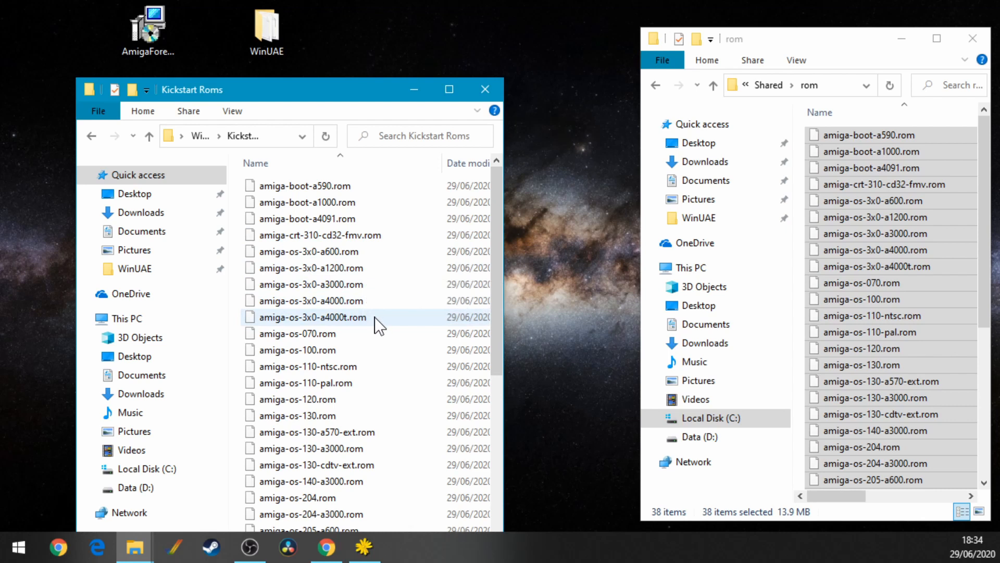
# Step: Look through the copied ROM files in the Kickstart Roms folder, including the A600, 1.3 and 3.1 A1200 ROMs
pyautogui.click(348, 250)
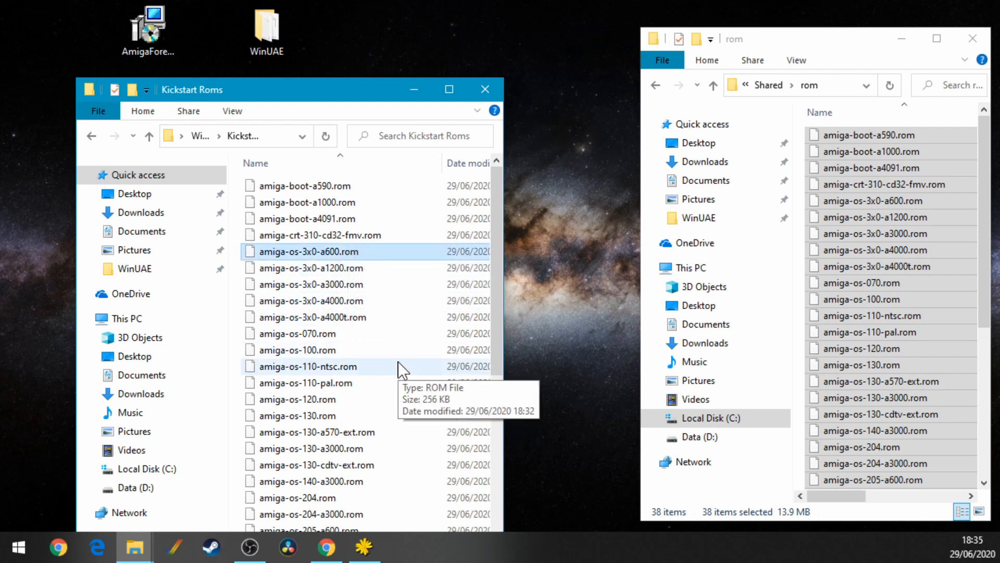
pyautogui.scroll(-3, 401, 367)
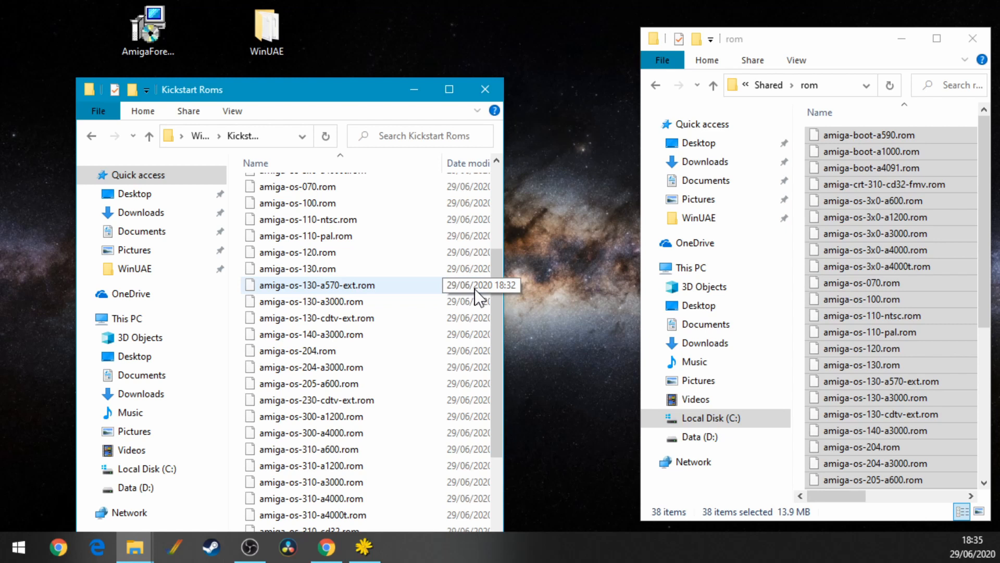
pyautogui.scroll(-2, 474, 288)
pyautogui.moveTo(343, 90); pyautogui.dragTo(390, 61)
pyautogui.scroll(5, 451, 318)
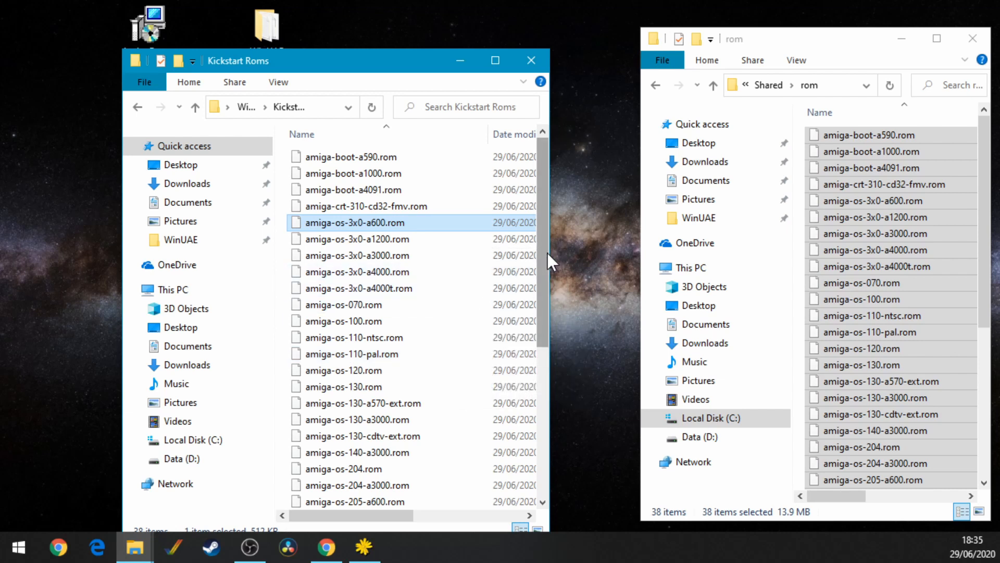
pyautogui.moveTo(547, 254)
pyautogui.mouseDown()
pyautogui.moveTo(543, 311)
pyautogui.moveTo(551, 244)
pyautogui.mouseUp()
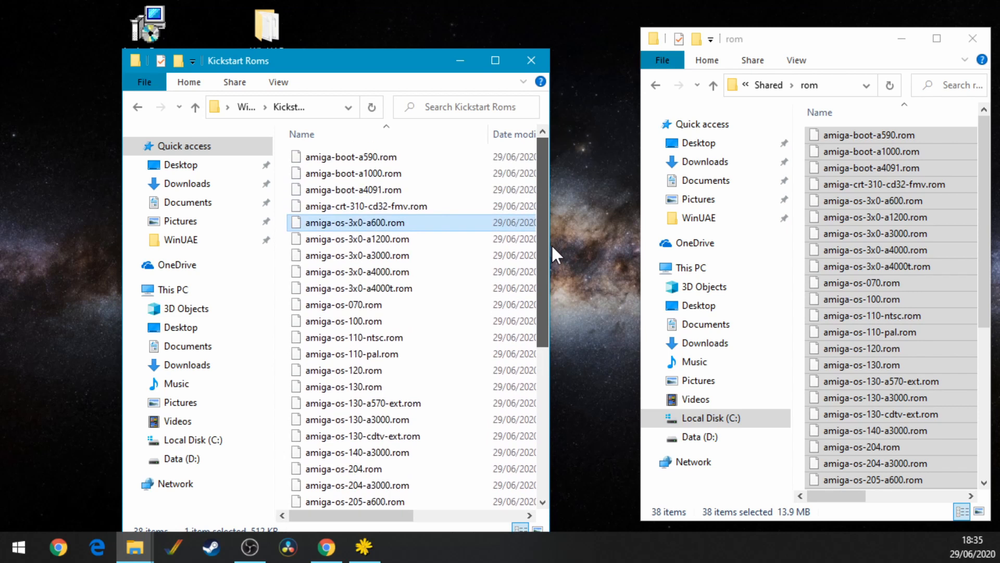
pyautogui.click(352, 390)
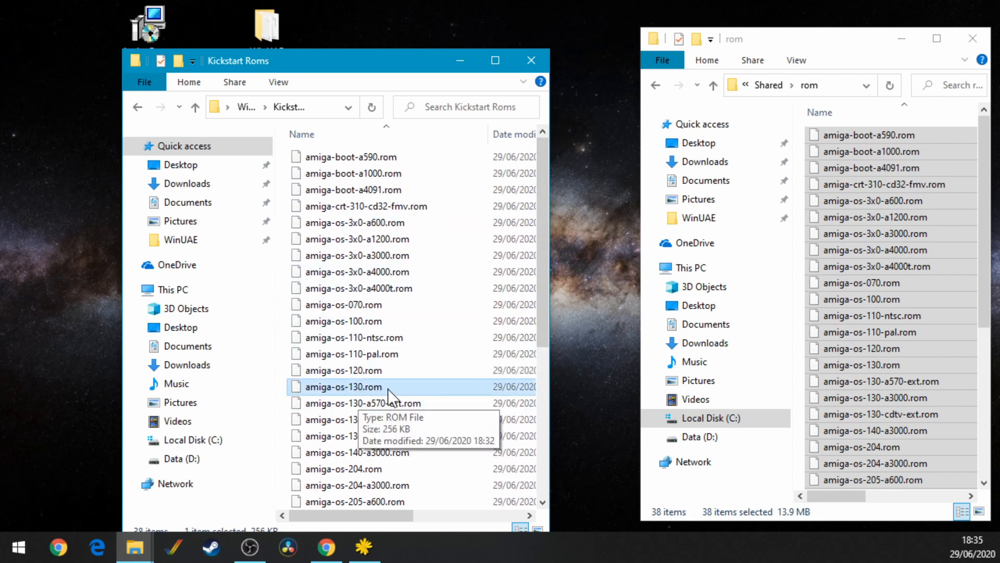
pyautogui.scroll(-3, 426, 399)
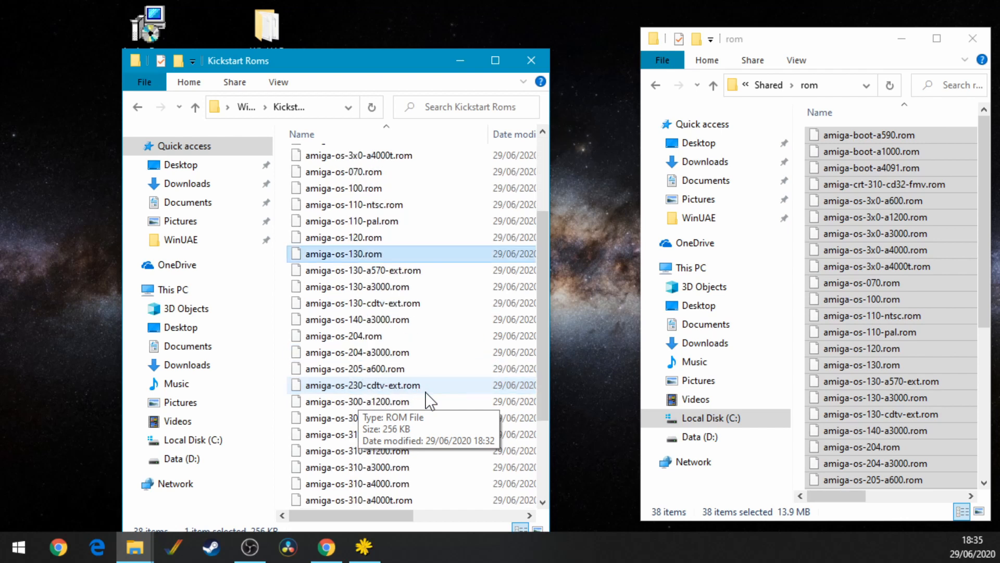
pyautogui.scroll(-1, 426, 399)
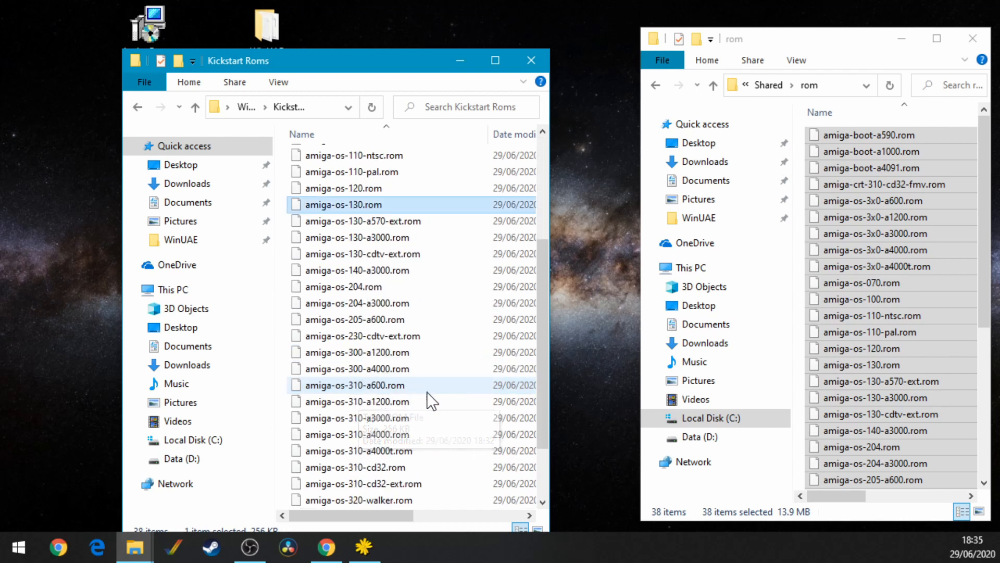
pyautogui.click(323, 402)
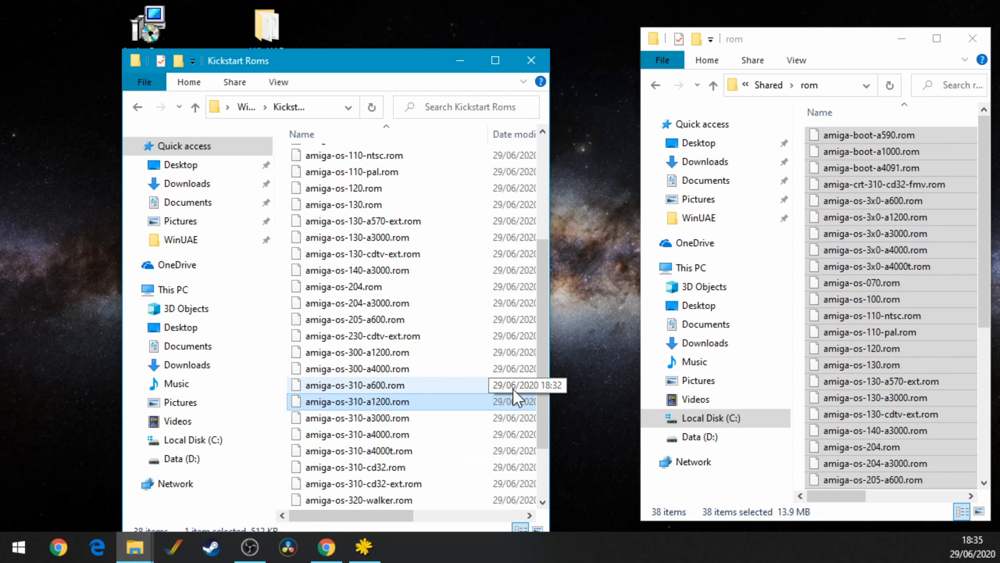
# Step: Open the Shared\adf folder and copy the six amiga-os-310 disk images, from extras through workbench
pyautogui.click(657, 86)
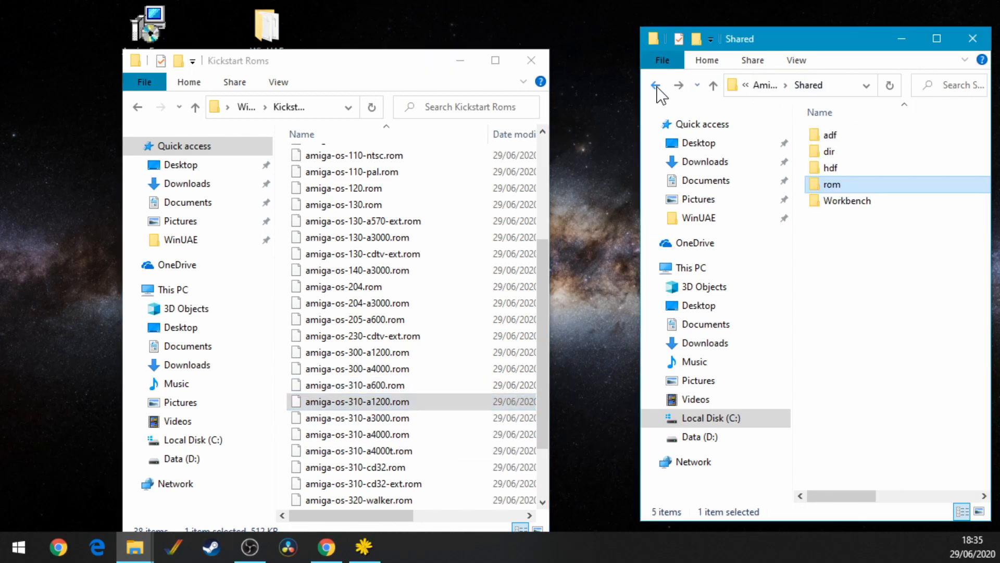
pyautogui.doubleClick(834, 136)
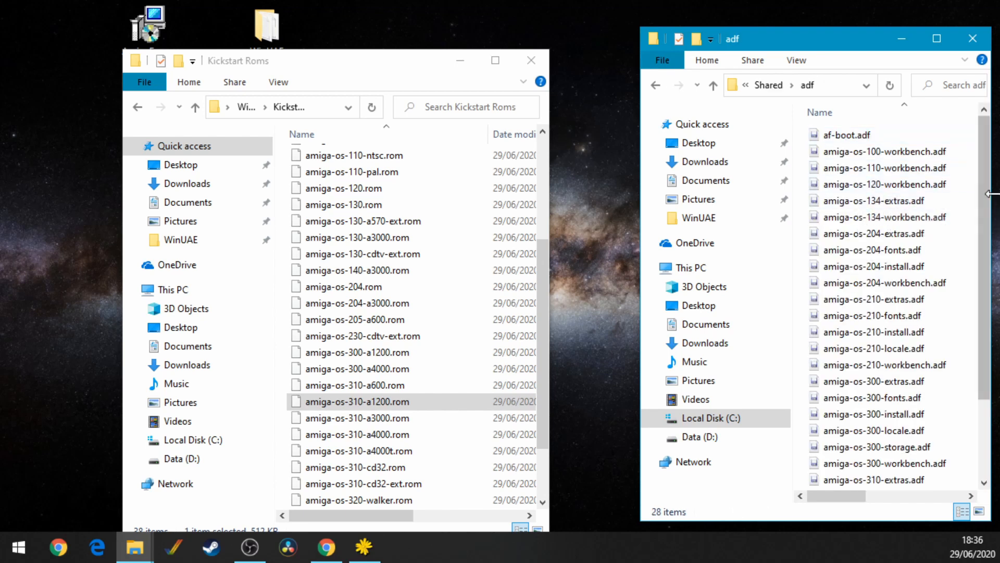
pyautogui.moveTo(987, 200); pyautogui.dragTo(938, 158)
pyautogui.scroll(-2, 931, 304)
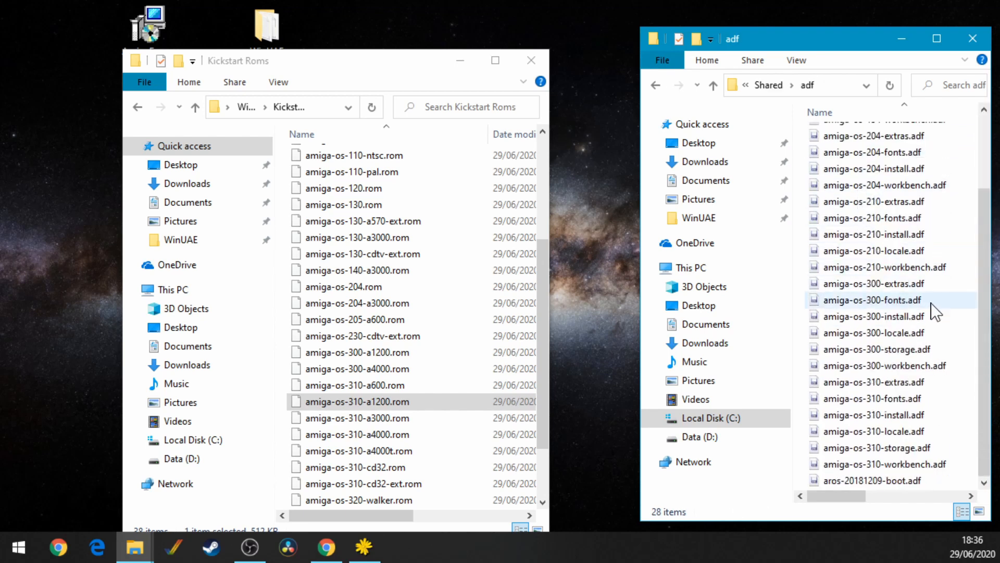
pyautogui.click(917, 384)
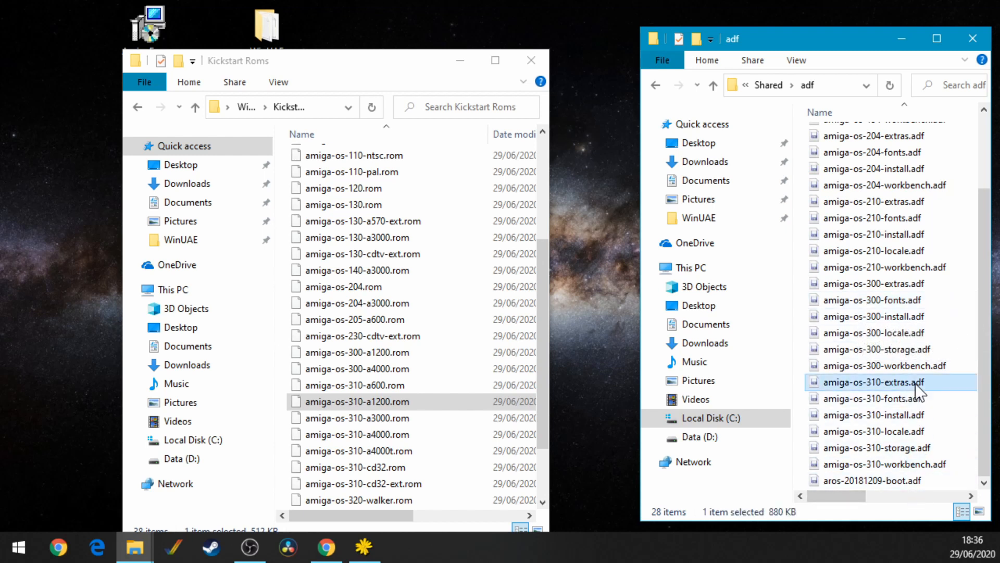
pyautogui.keyDown('shift'); pyautogui.click(918, 465); pyautogui.keyUp('shift')
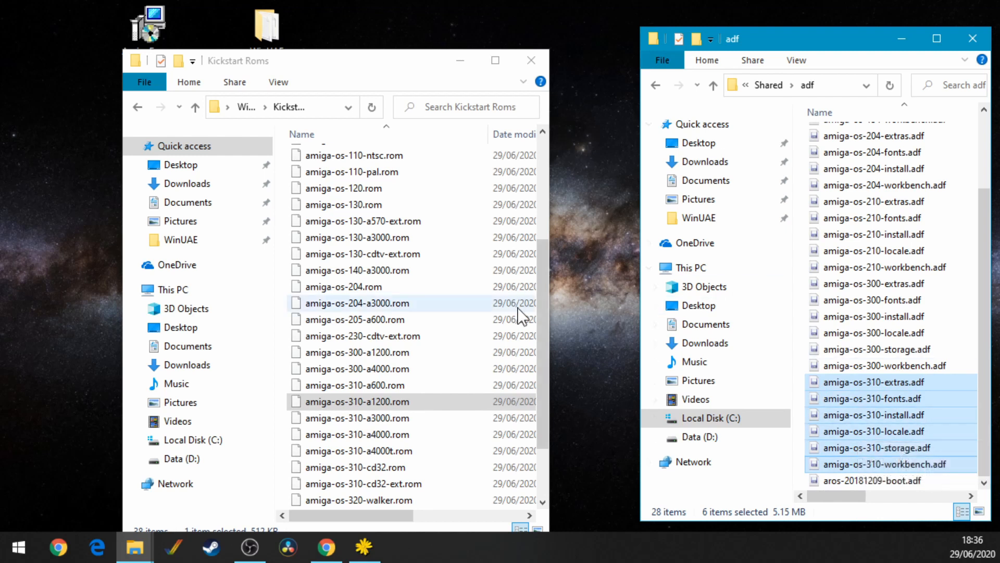
# Step: Paste the amiga-os-310 disk images into the desktop WinUAE folder's ADF subfolder and return to the WinUAE folder
pyautogui.click(138, 107)
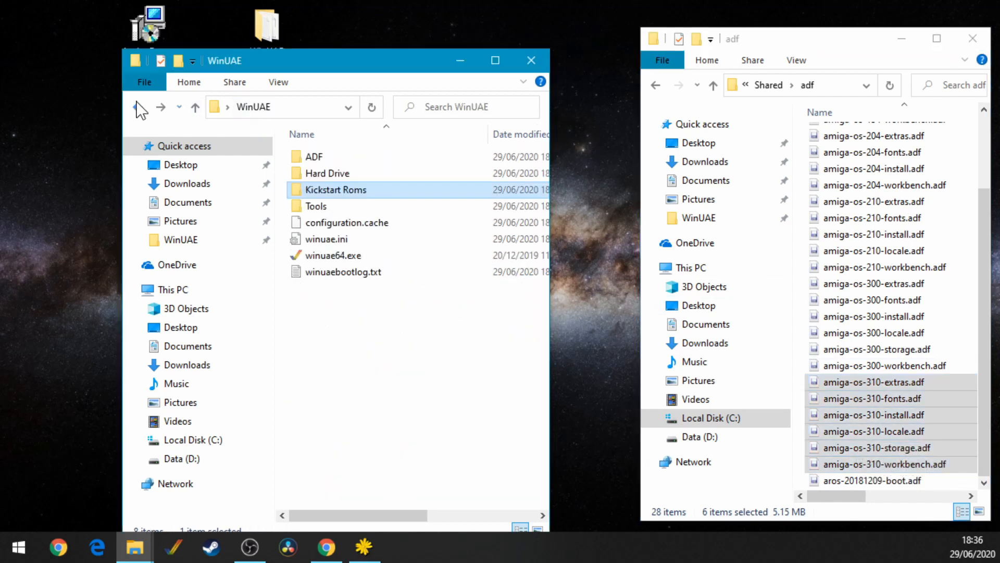
pyautogui.doubleClick(315, 157)
pyautogui.hotkey('ctrl', 'v')
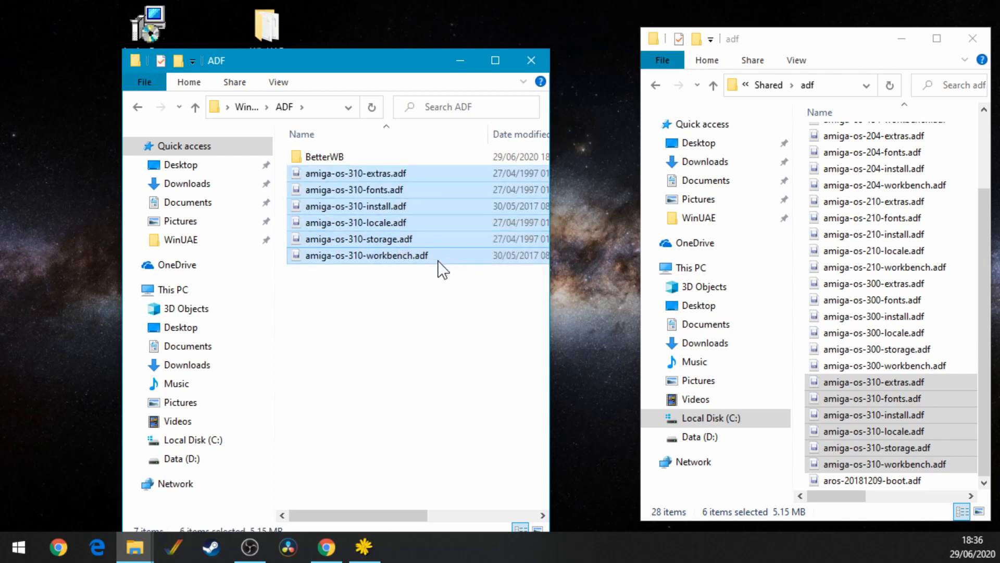
pyautogui.click(417, 303)
pyautogui.click(136, 107)
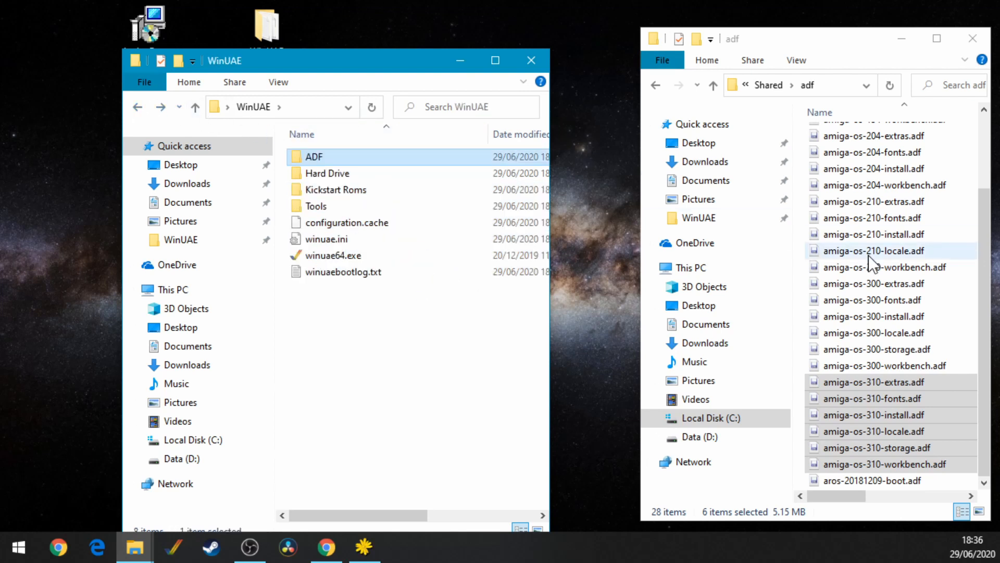
# Step: Go back to the Shared folder and close its window
pyautogui.scroll(2, 950, 410)
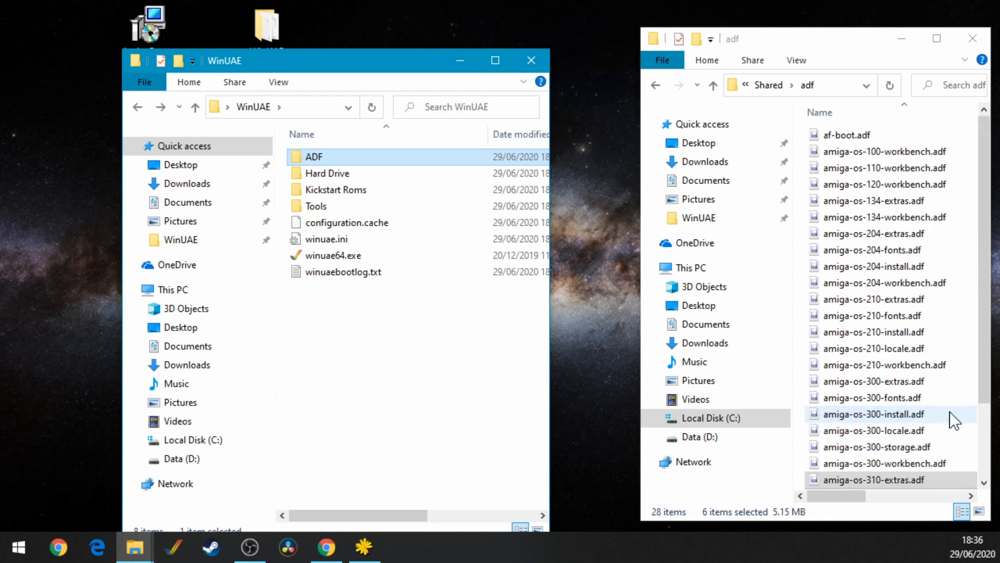
pyautogui.click(768, 85)
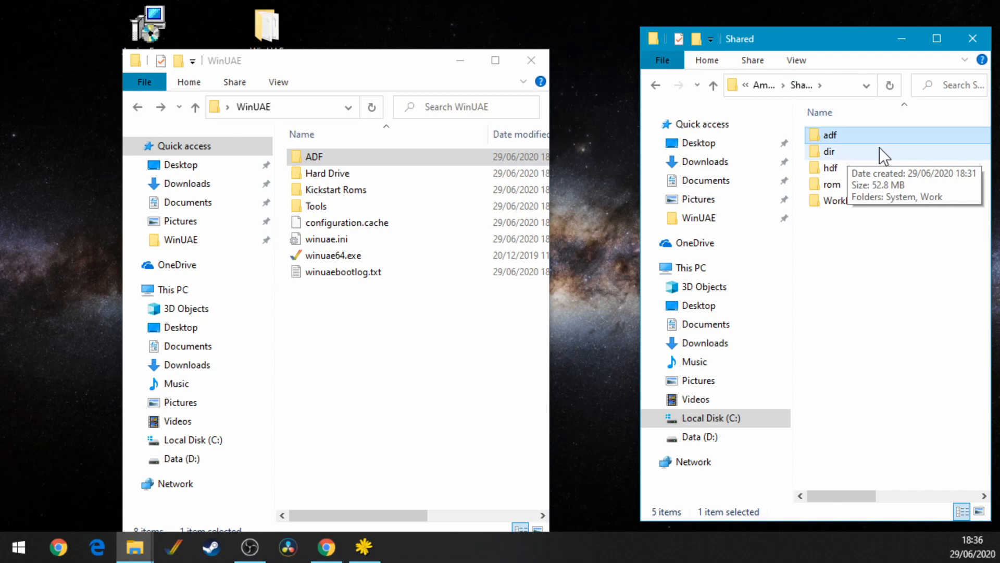
pyautogui.click(972, 38)
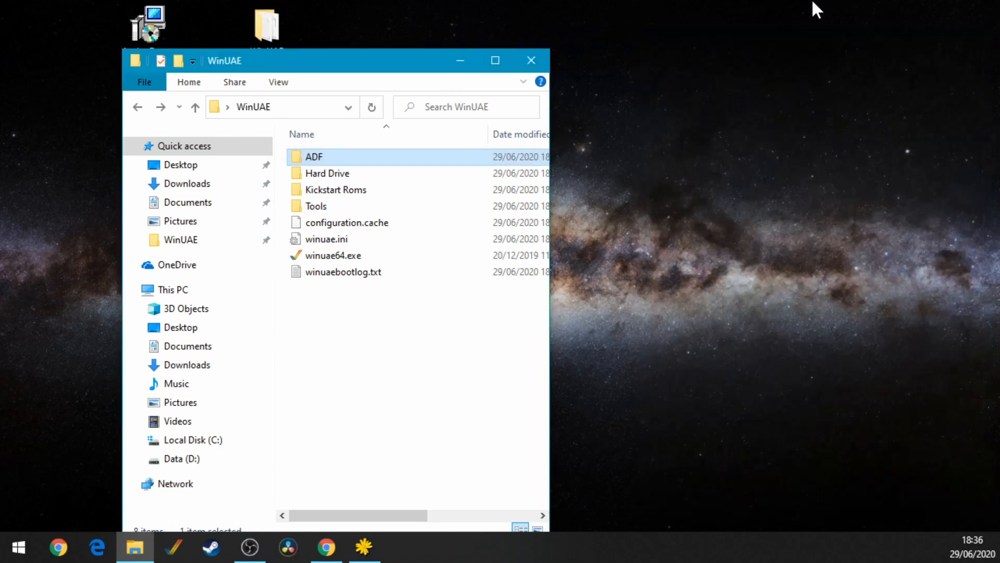
# Step: Launch winuae64.exe, dismiss the system ROM message and move the WinUAE Properties window to the middle of the screen
pyautogui.click(500, 353)
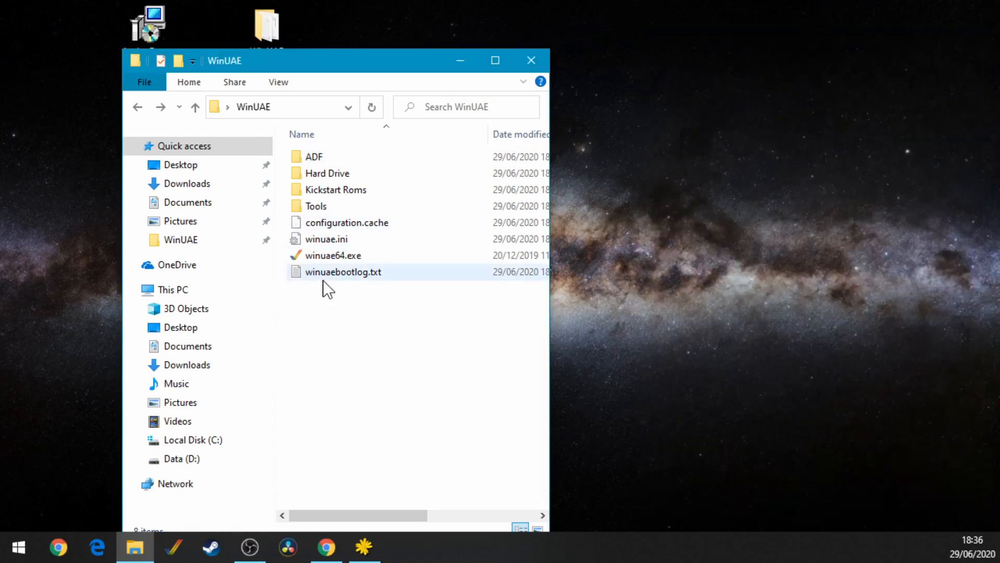
pyautogui.doubleClick(352, 255)
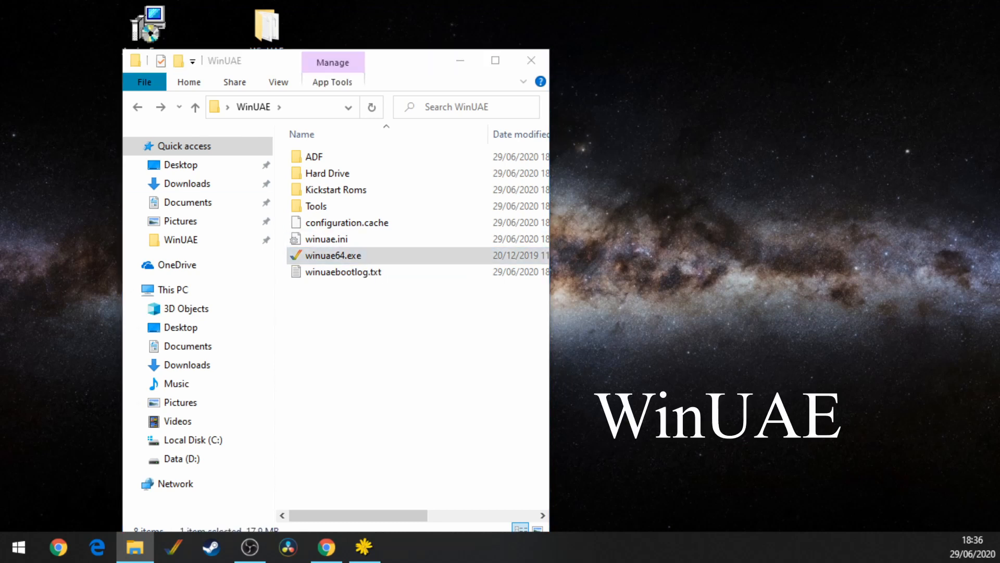
pyautogui.moveTo(354, 320); pyautogui.dragTo(547, 223)
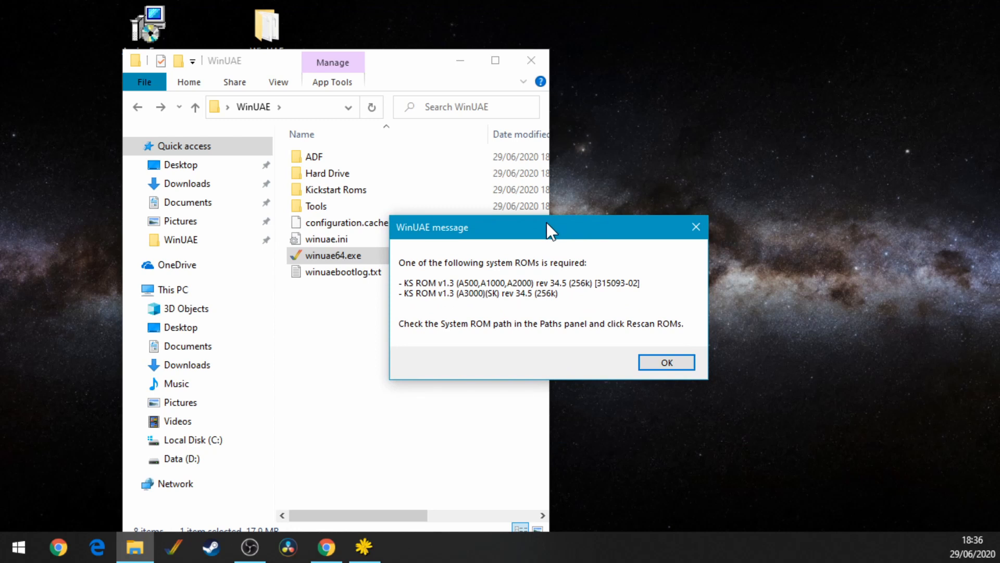
pyautogui.click(675, 364)
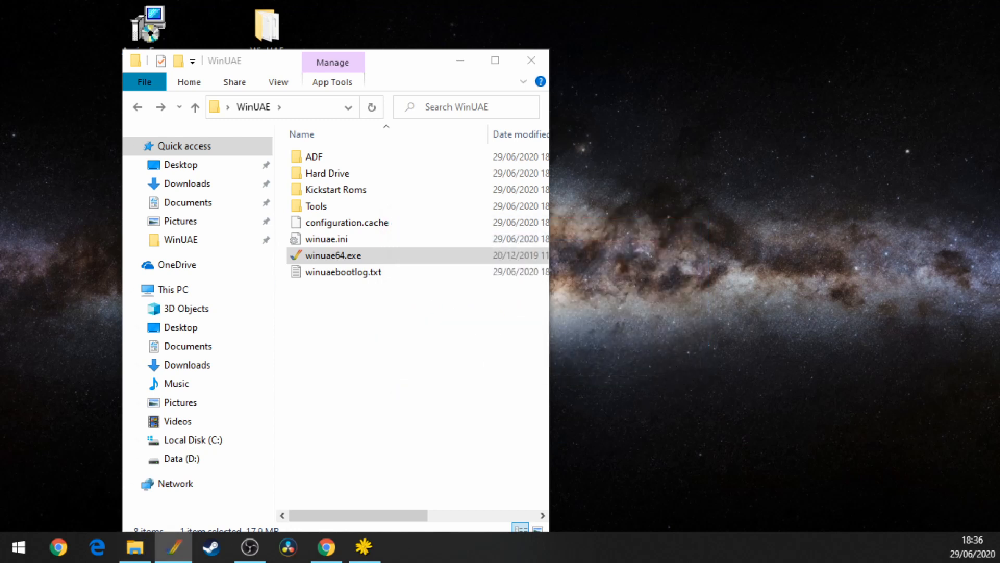
pyautogui.moveTo(67, 224); pyautogui.dragTo(637, 35)
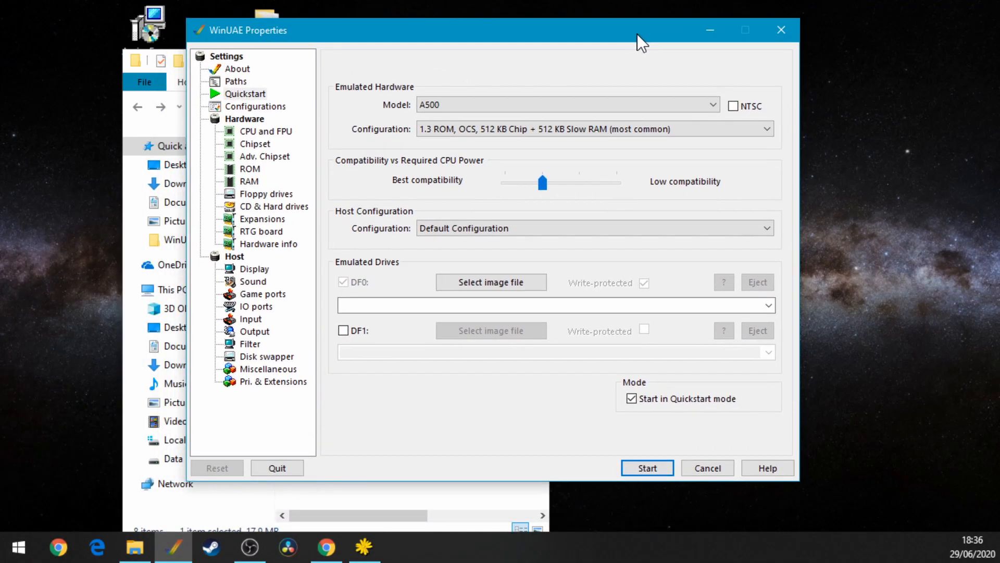
# Step: Set the System ROMs path to the Kickstart Roms folder and dismiss the ROM scan report
pyautogui.click(235, 82)
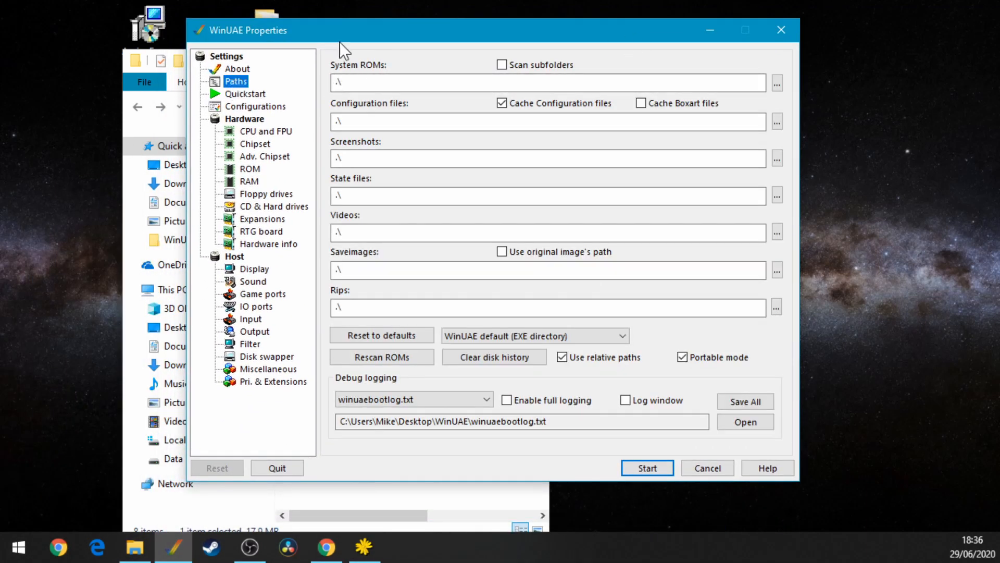
pyautogui.click(777, 83)
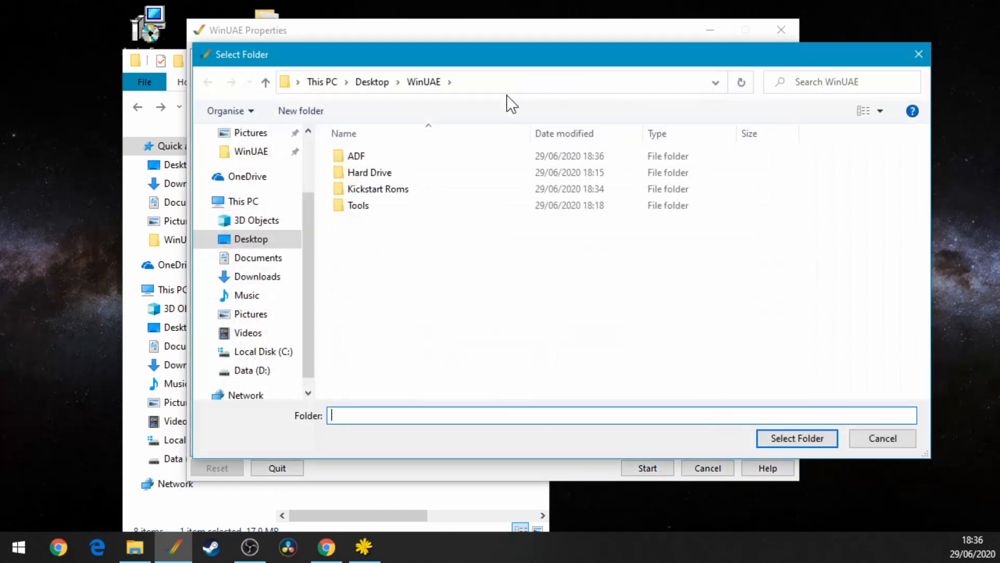
pyautogui.click(372, 193)
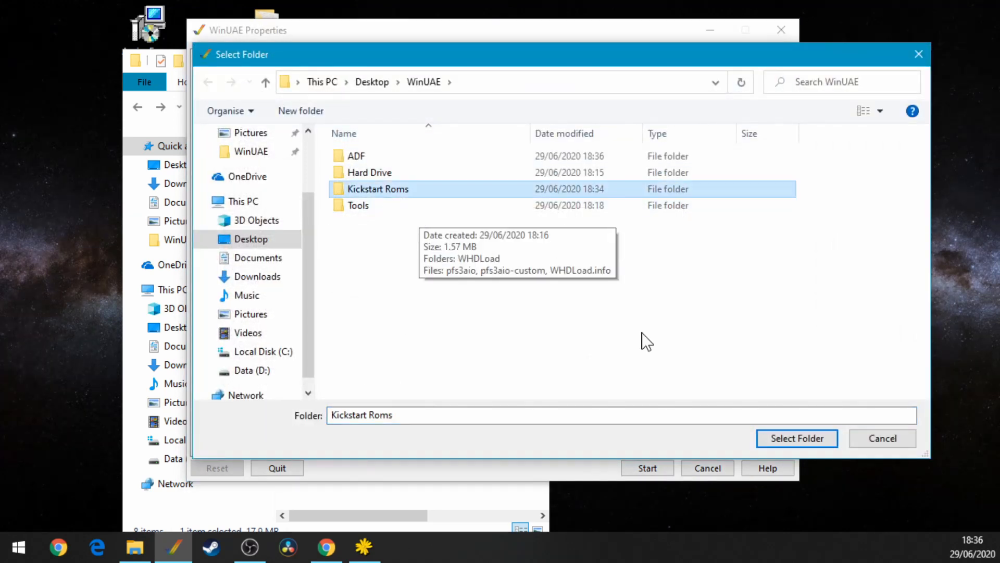
pyautogui.click(779, 439)
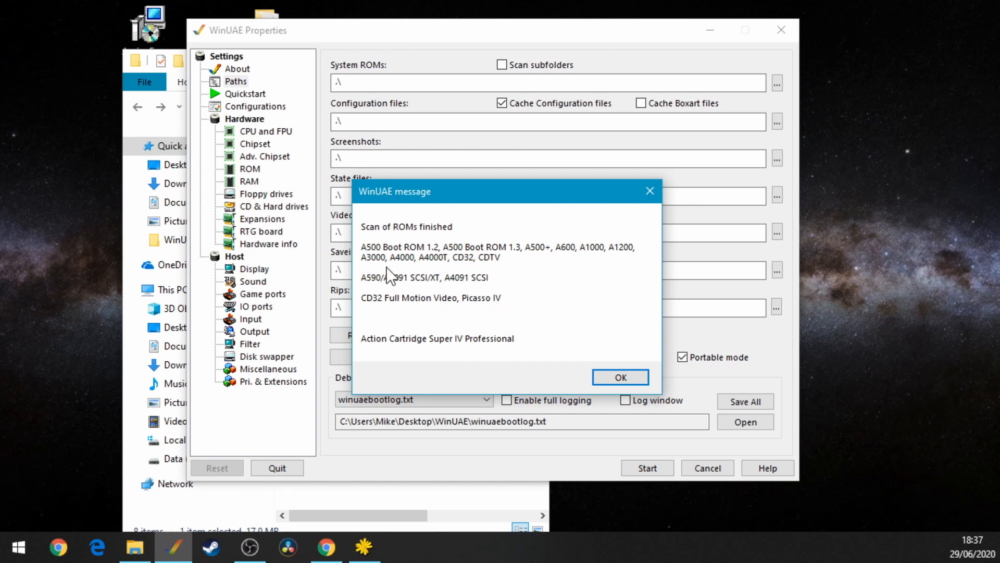
pyautogui.click(618, 375)
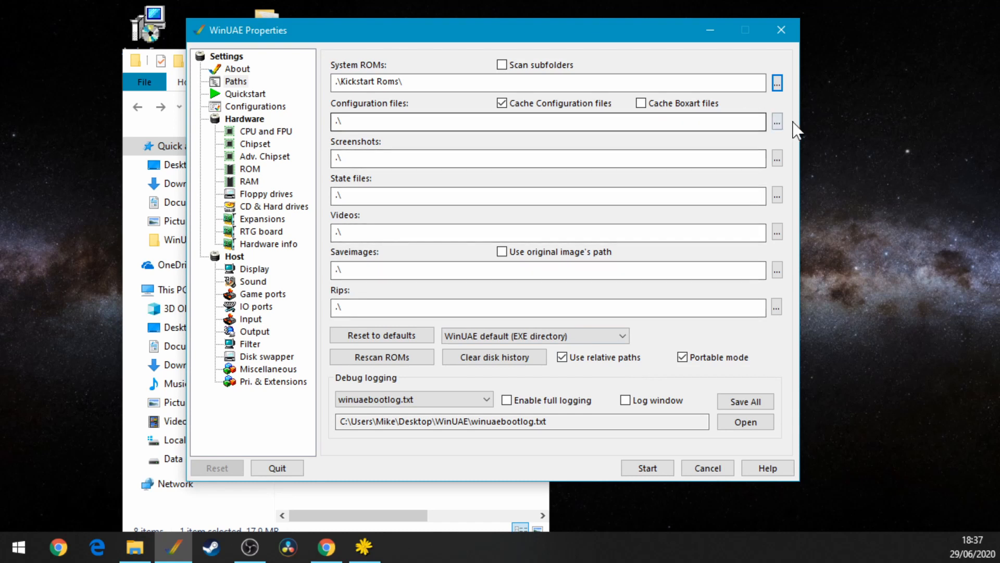
# Step: Create a folder named Configs inside the WinUAE folder and set it as the Configuration files path
pyautogui.click(776, 121)
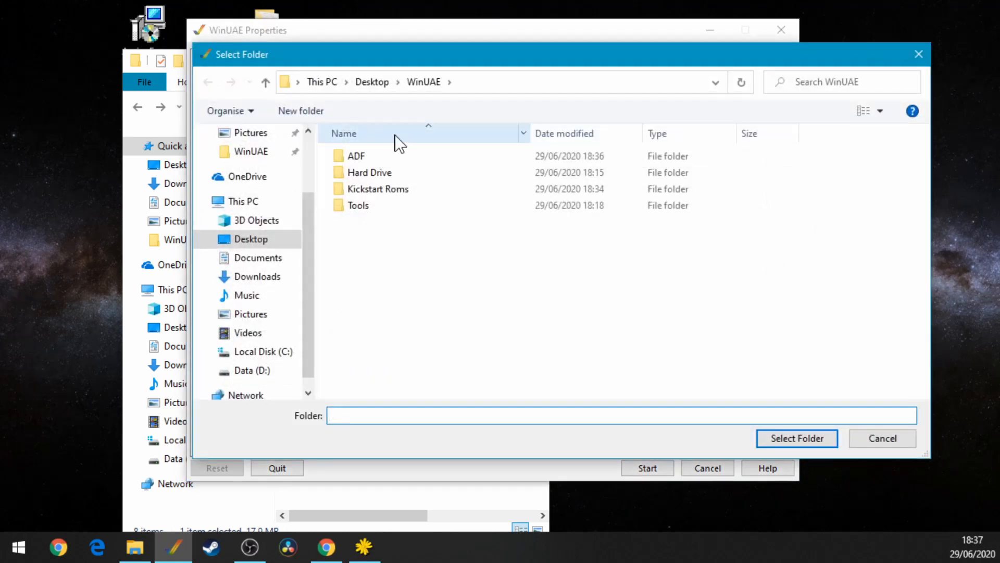
pyautogui.click(290, 111)
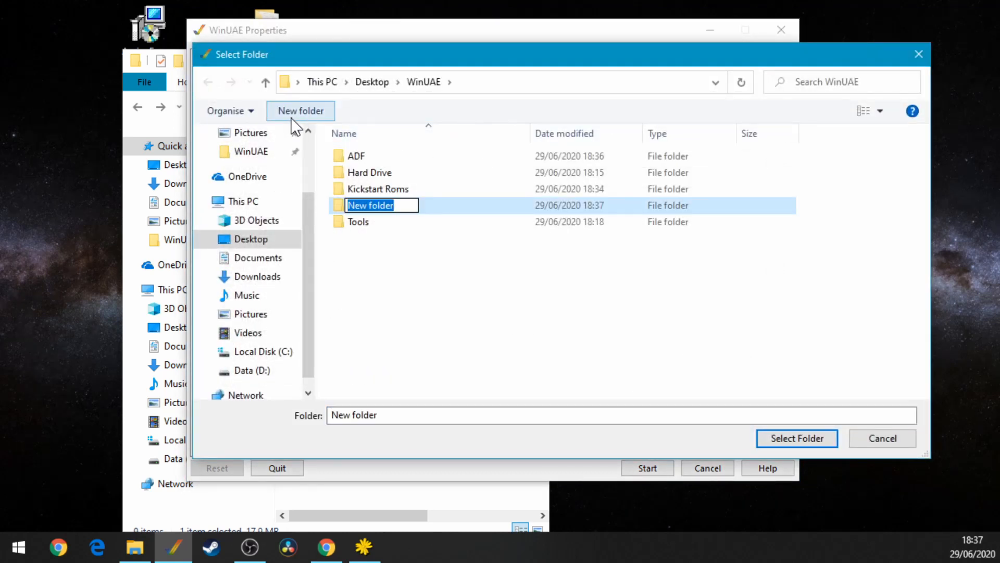
pyautogui.write('Configs')
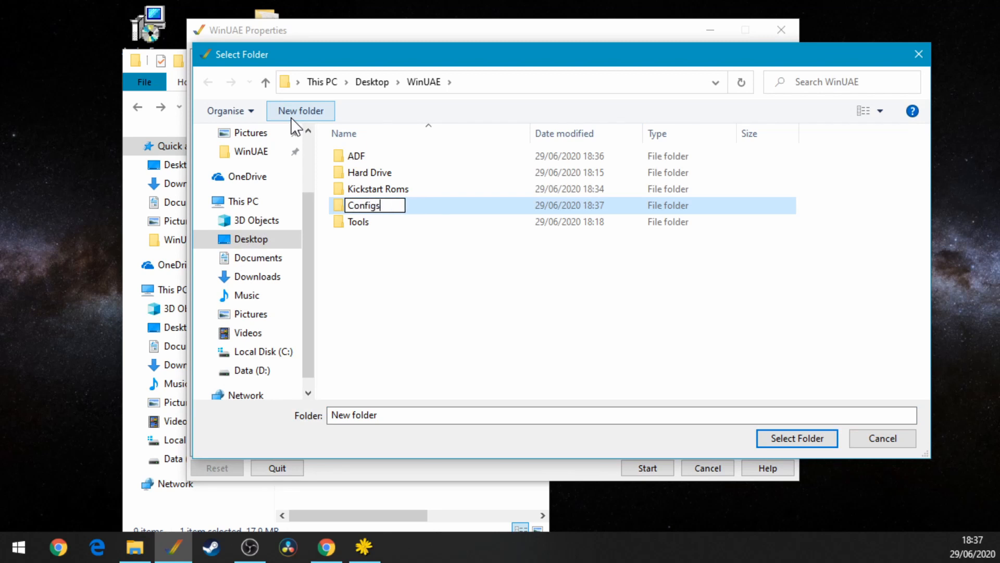
pyautogui.press('Return')
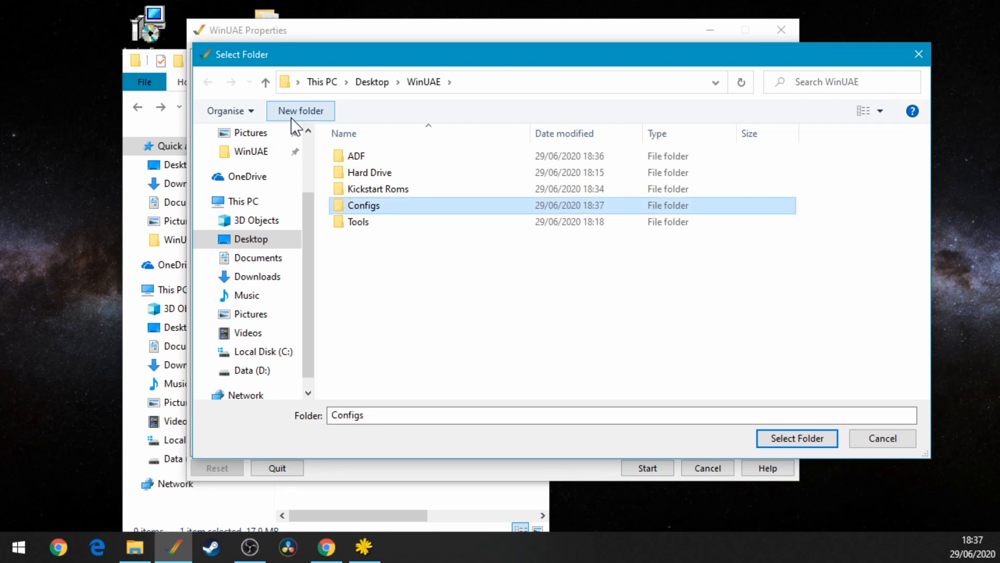
pyautogui.click(783, 440)
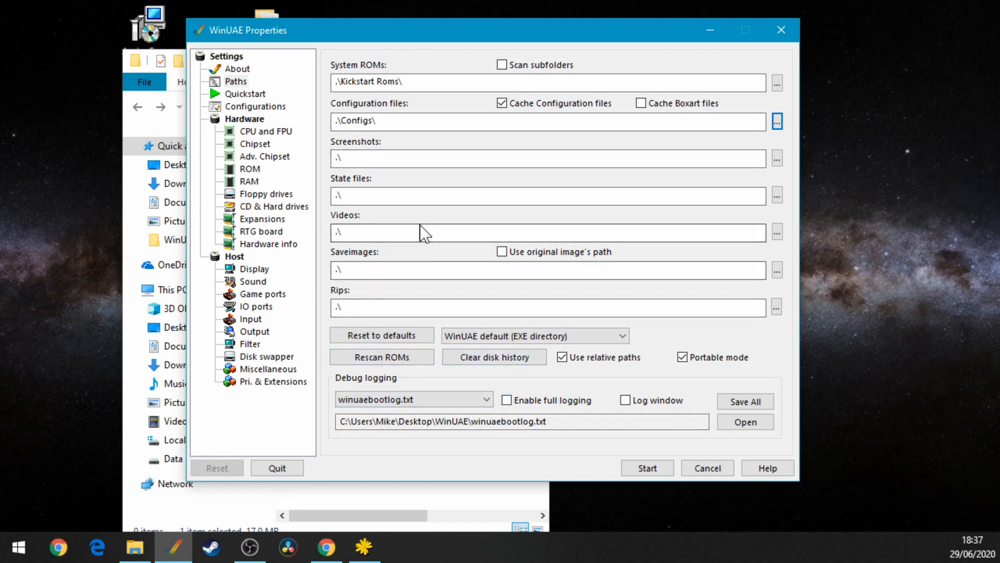
# Step: Set the quickstart machine to model A1200 with the 4 MB Fast RAM expanded configuration
pyautogui.click(231, 95)
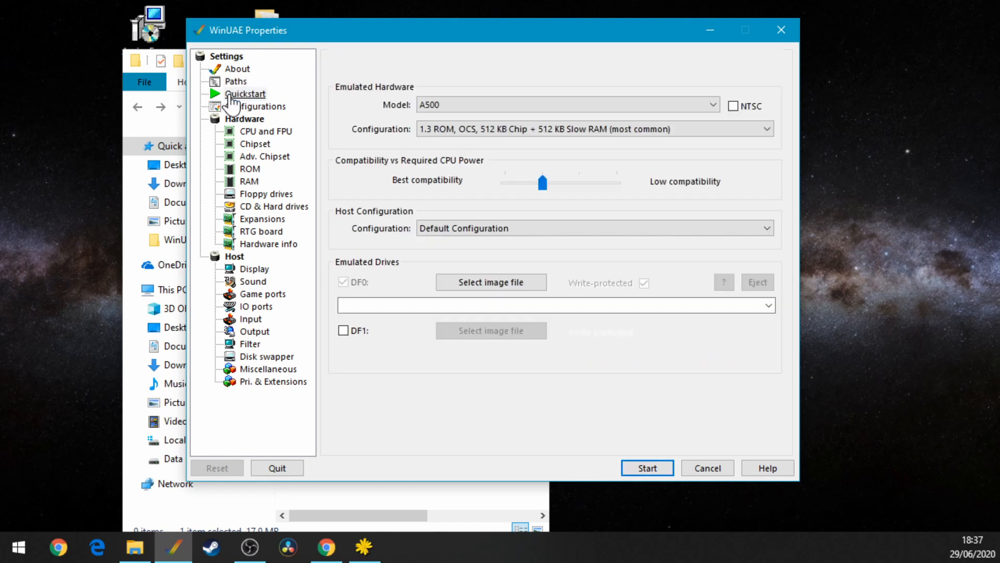
pyautogui.click(515, 104)
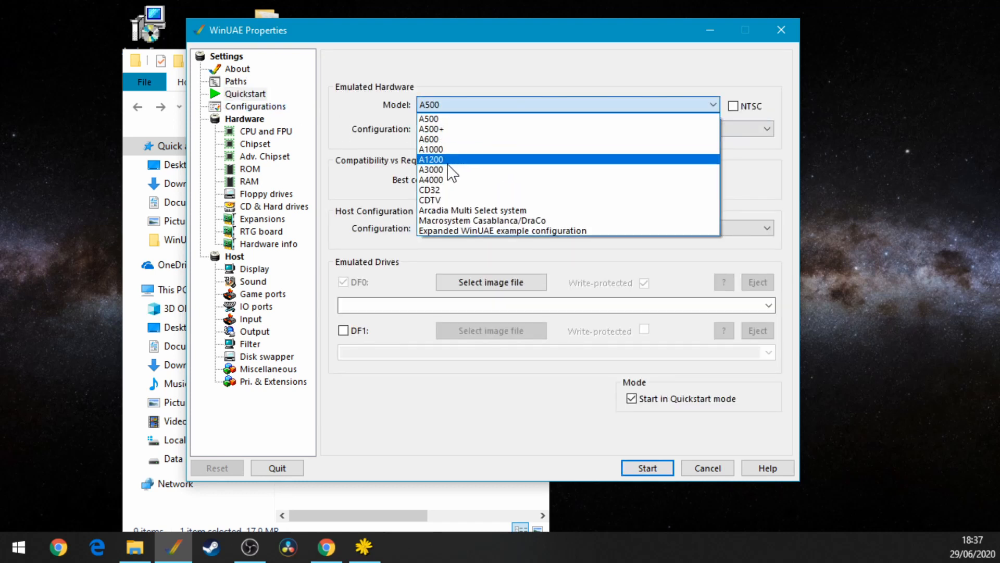
pyautogui.click(441, 161)
pyautogui.click(486, 128)
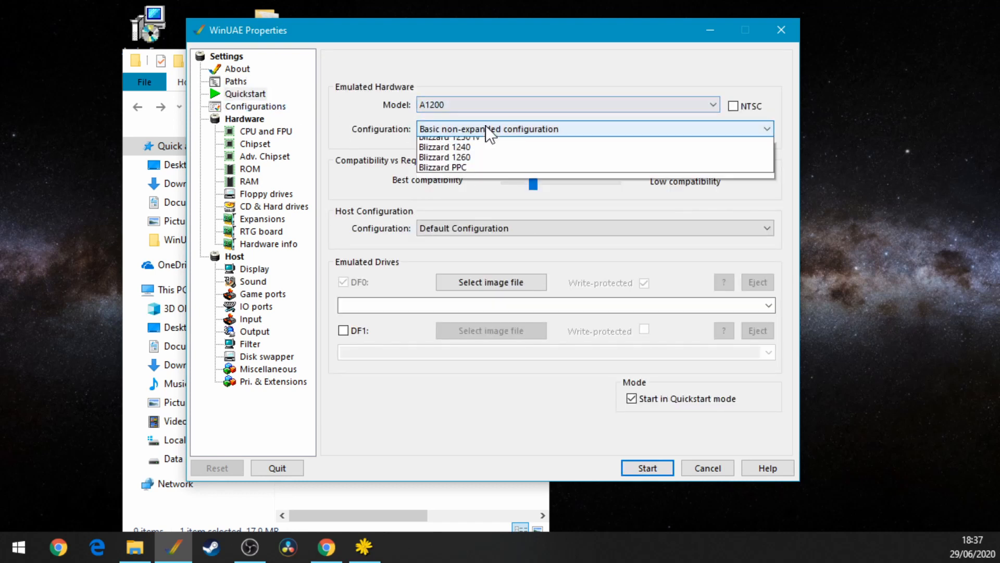
pyautogui.click(490, 153)
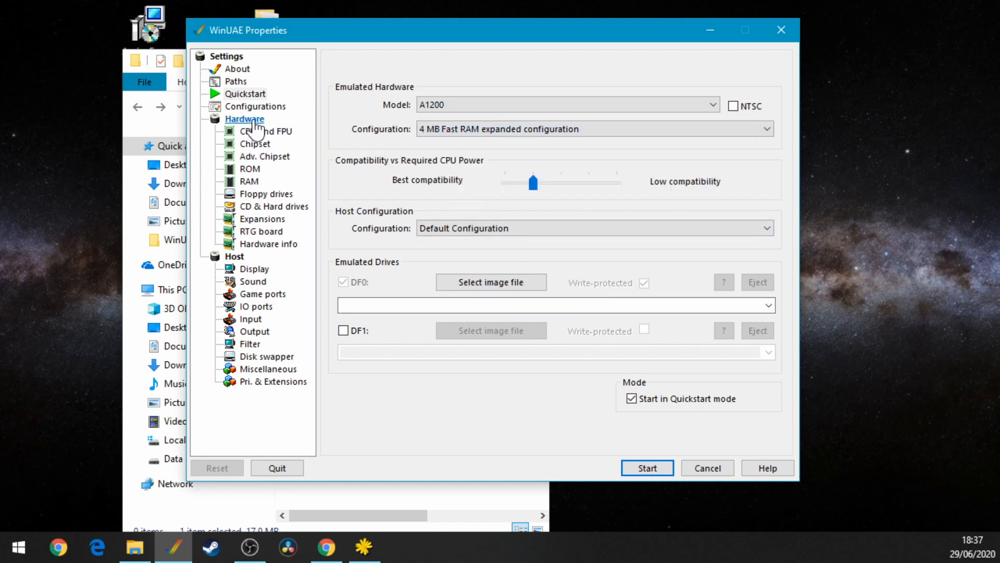
# Step: Turn off 24-bit addressing and enable JIT for the emulated CPU
pyautogui.click(266, 132)
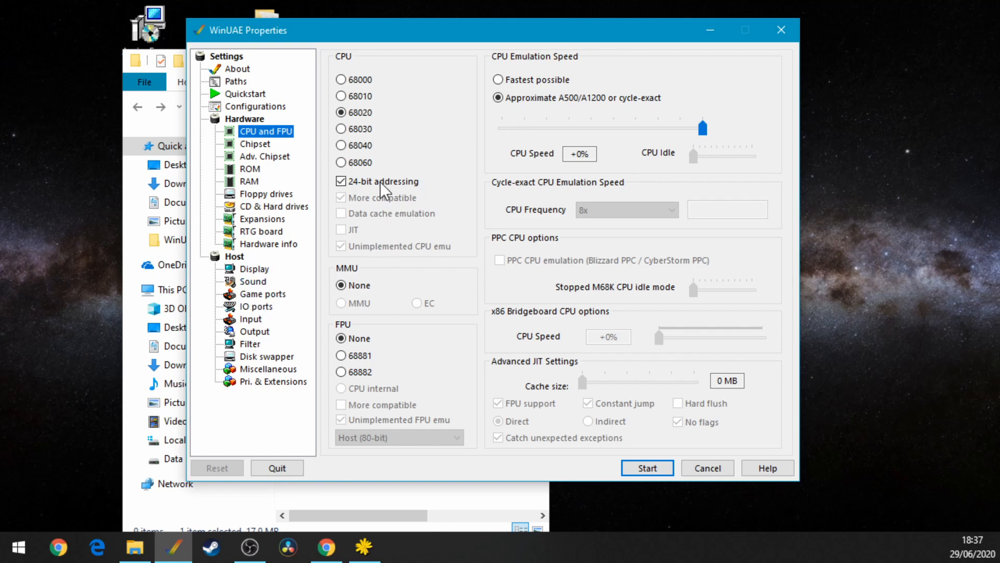
pyautogui.click(349, 183)
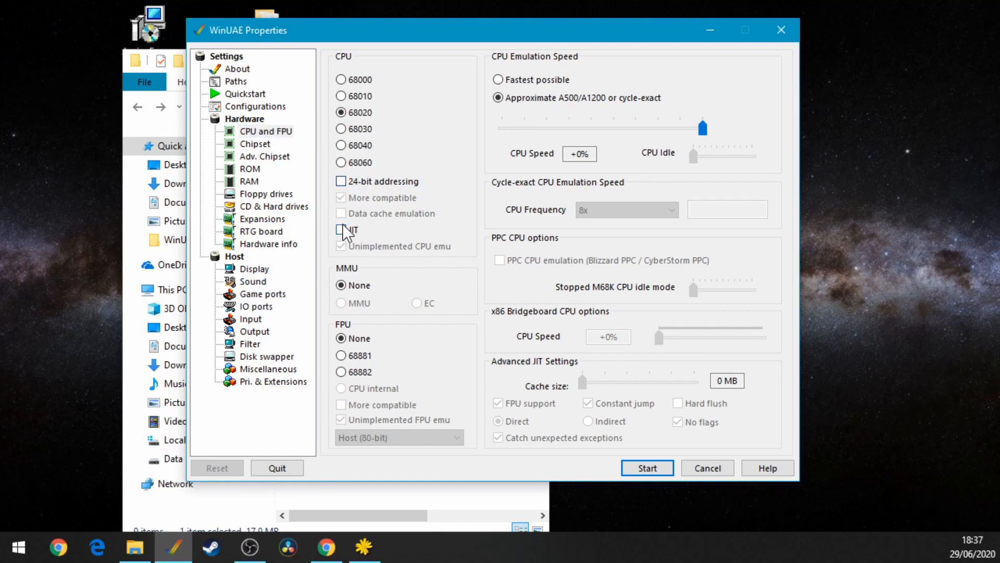
pyautogui.click(344, 230)
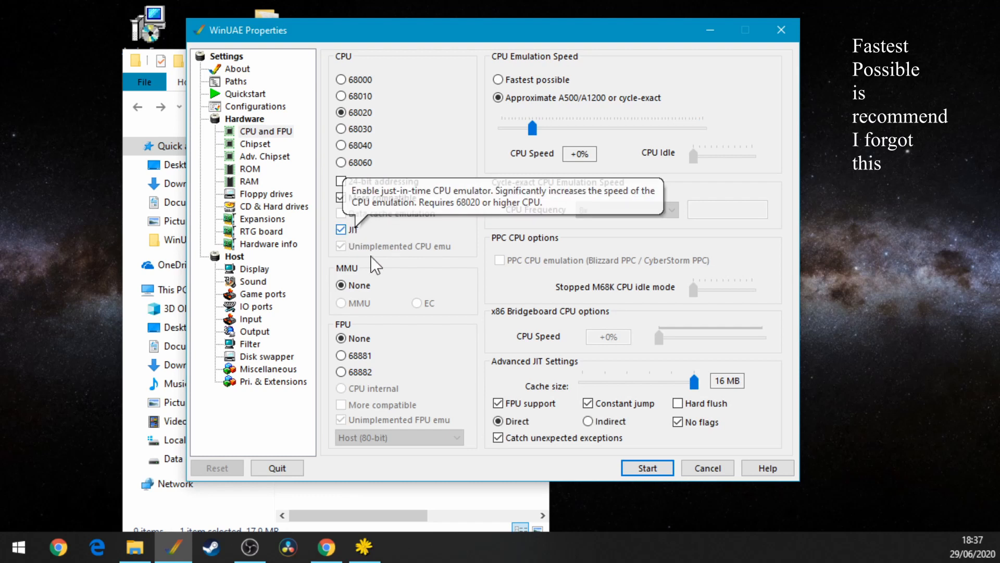
# Step: Check the chipset settings and set the main ROM file to KS ROM v3.1 (A1200) rev 40.68
pyautogui.click(261, 144)
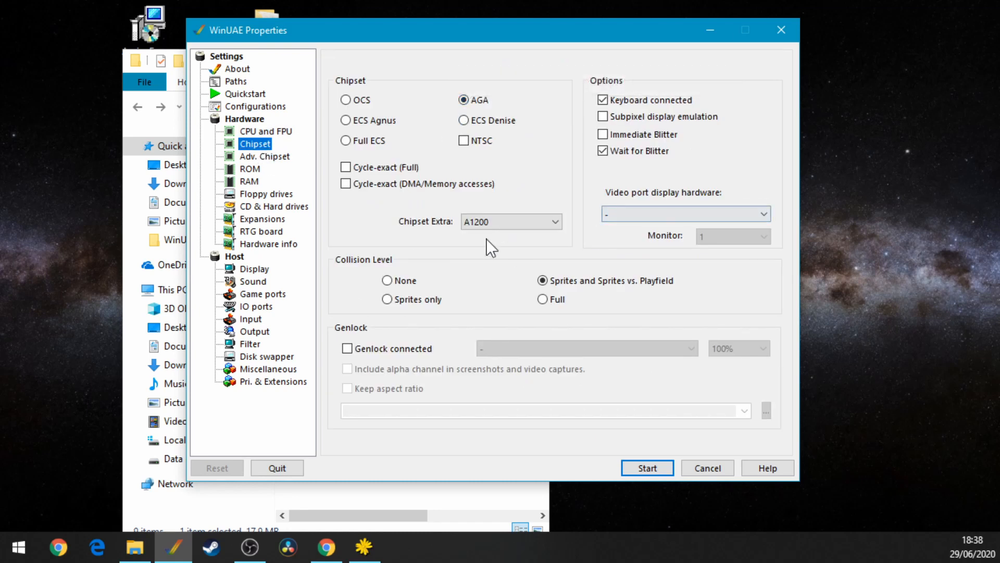
pyautogui.click(248, 170)
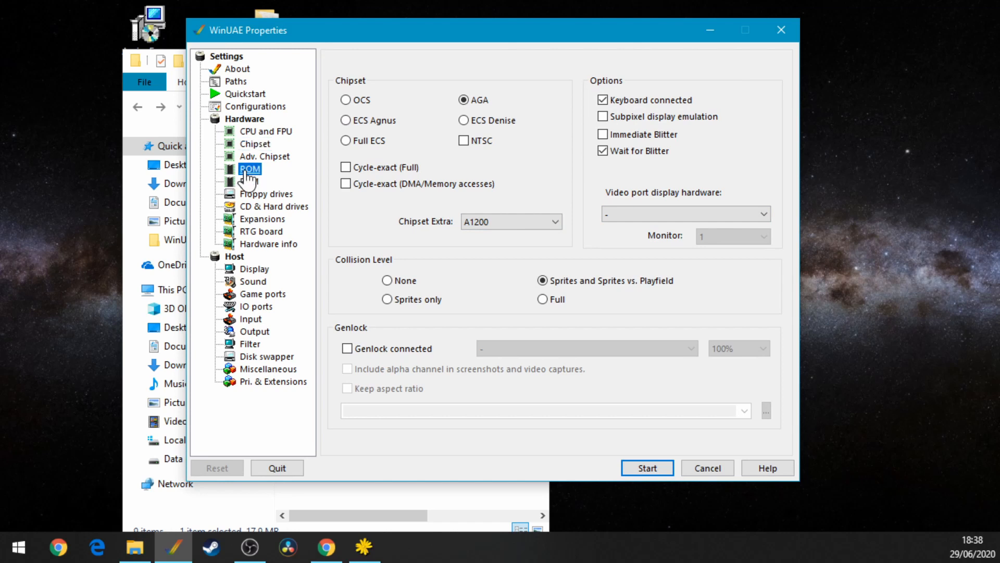
pyautogui.click(751, 95)
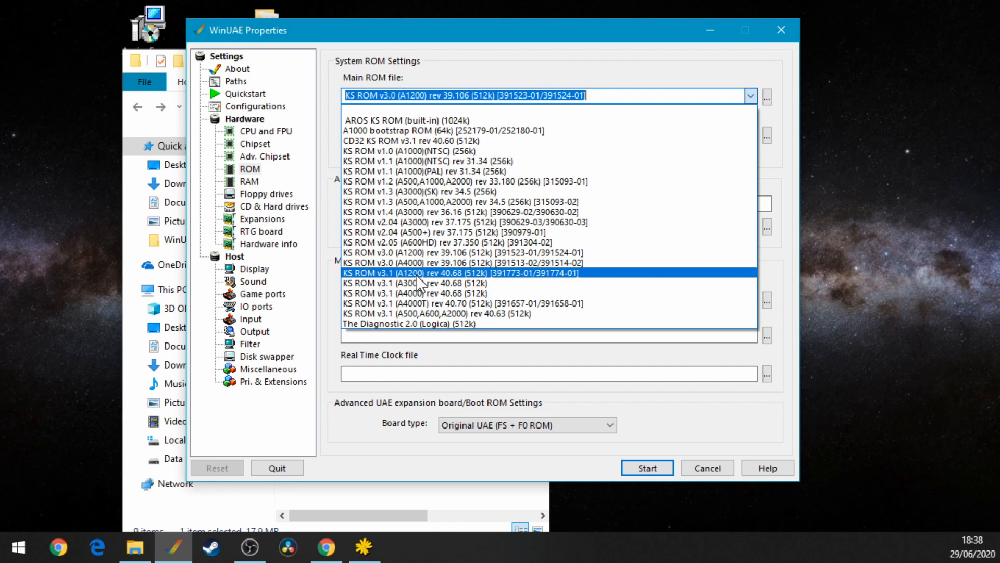
pyautogui.click(416, 275)
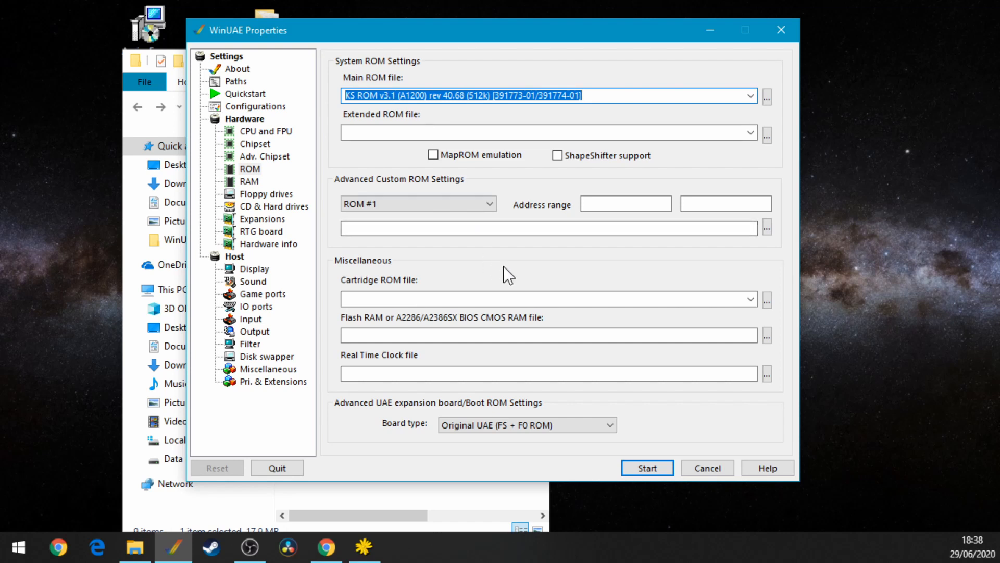
# Step: Set Z2 Fast RAM to none and Z3 Fast RAM to 128 MB, and set the floppy drive emulation speed to Turbo
pyautogui.click(250, 182)
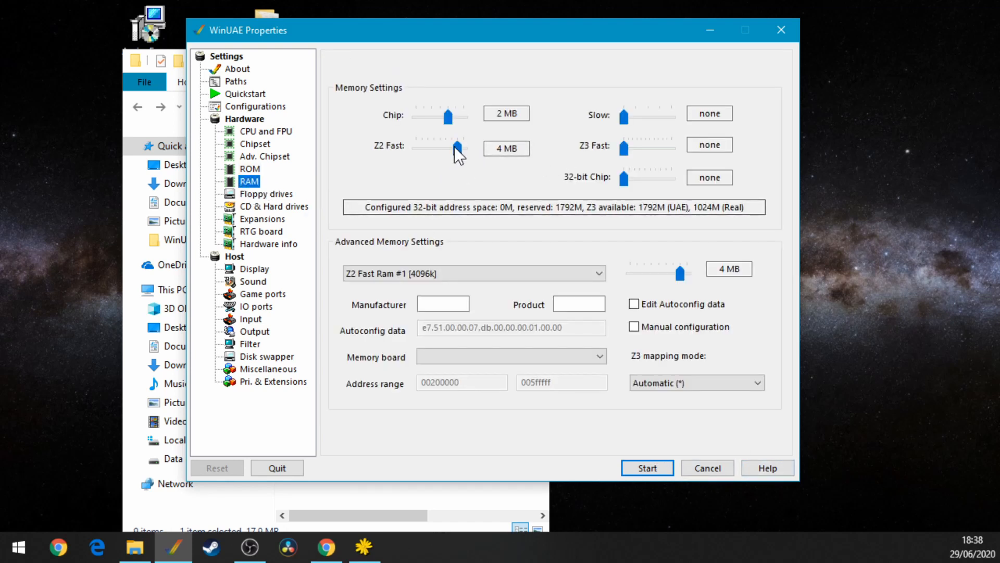
pyautogui.moveTo(457, 149); pyautogui.dragTo(328, 156)
pyautogui.moveTo(626, 151); pyautogui.dragTo(659, 149)
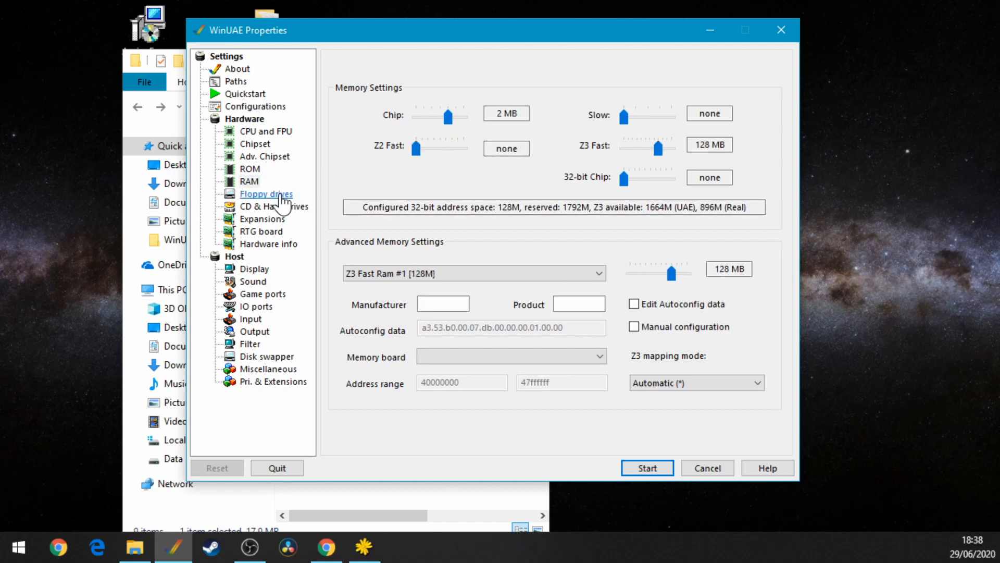
pyautogui.click(257, 196)
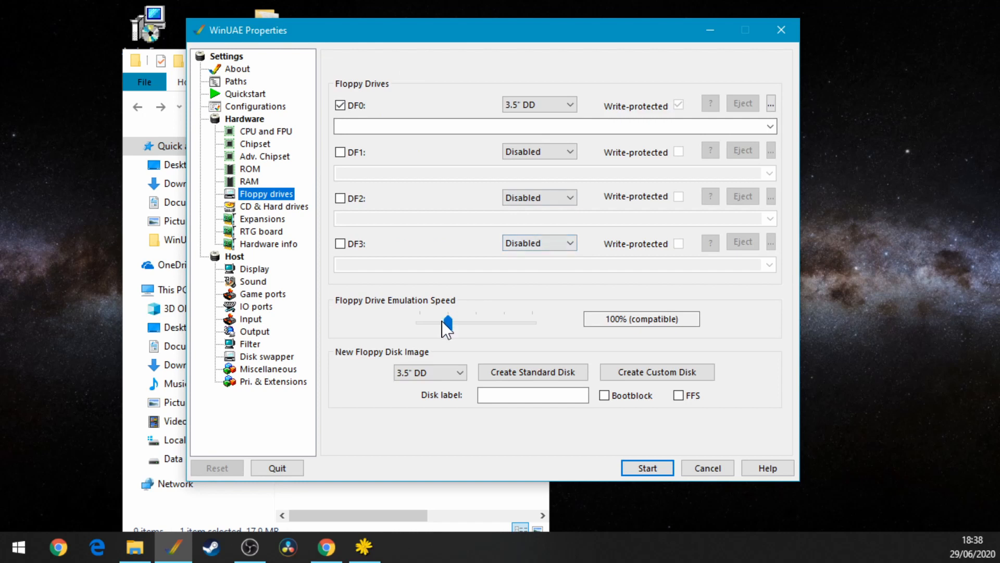
pyautogui.moveTo(442, 320); pyautogui.dragTo(389, 333)
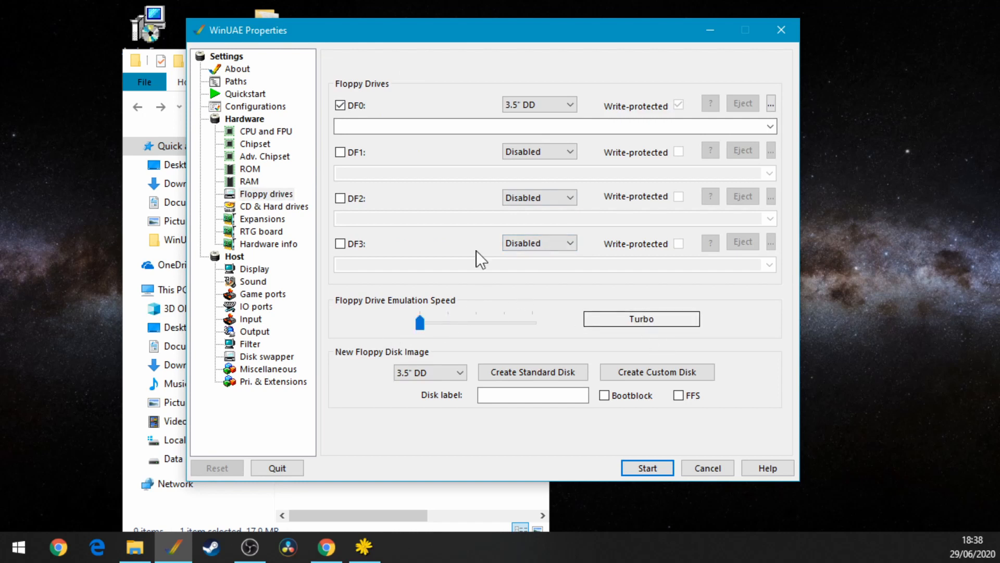
# Step: Create a 100 MB PFS3 hard disk image named AmigaForeverTest in the Hard Drive folder
pyautogui.click(271, 207)
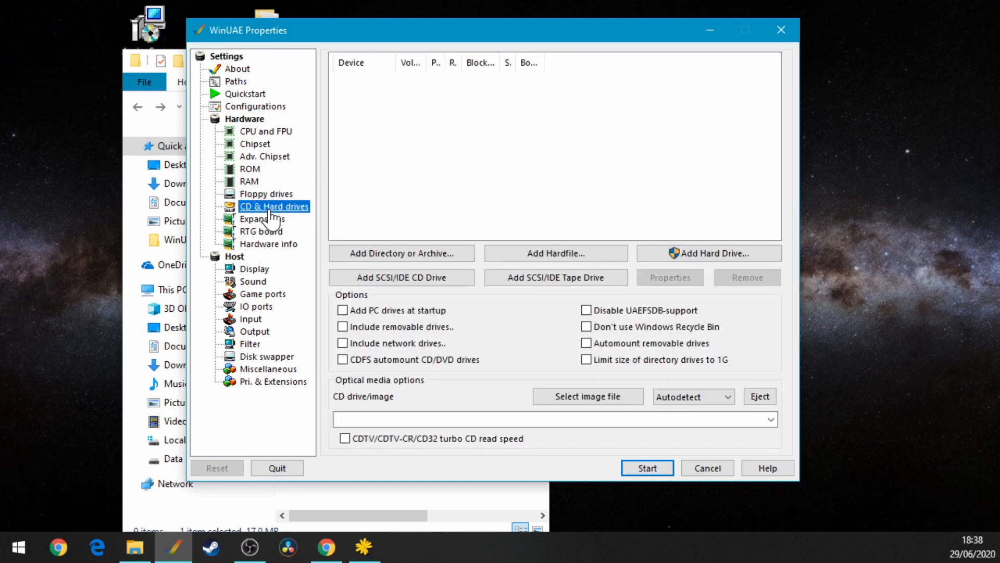
pyautogui.click(557, 252)
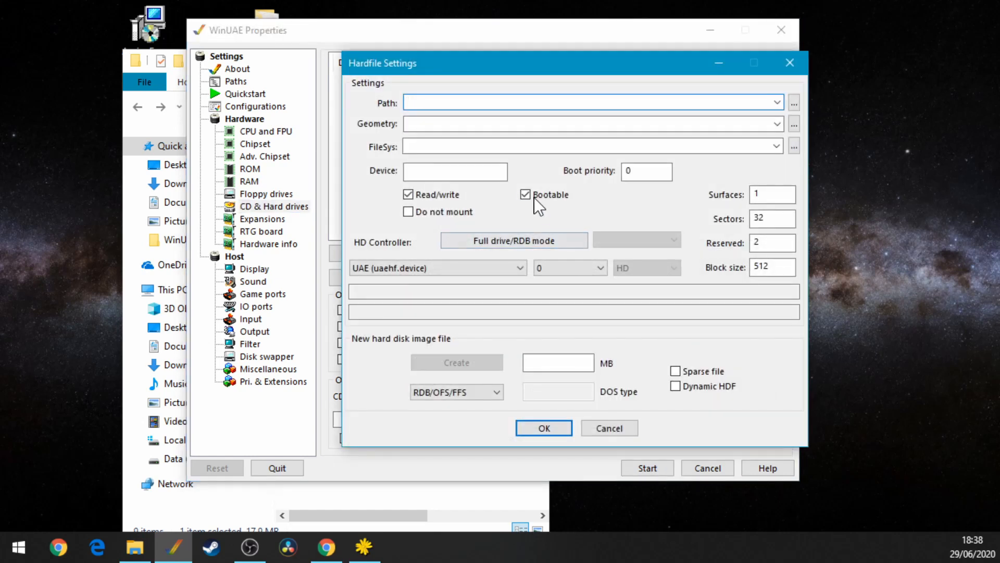
pyautogui.click(555, 362)
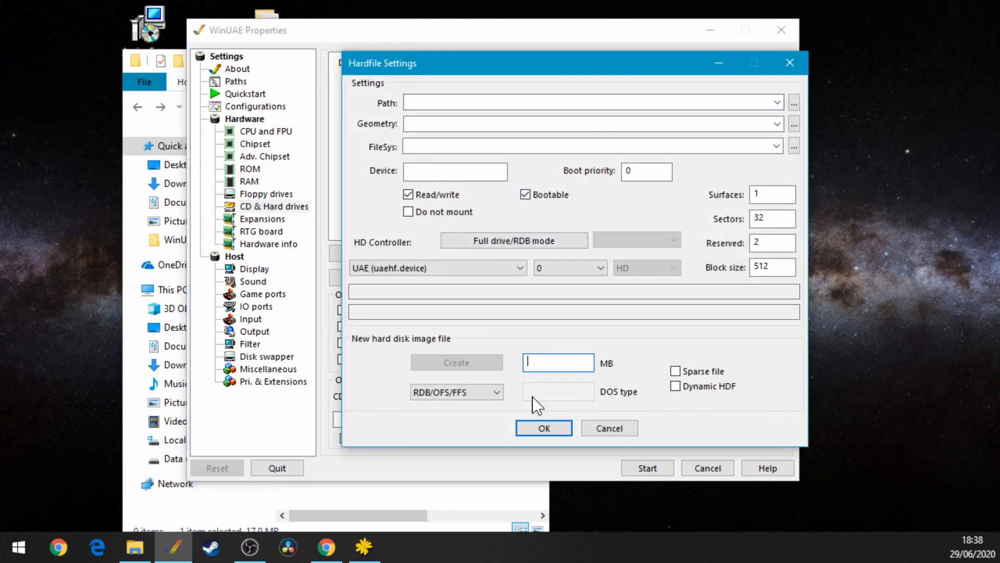
pyautogui.click(472, 392)
pyautogui.click(427, 418)
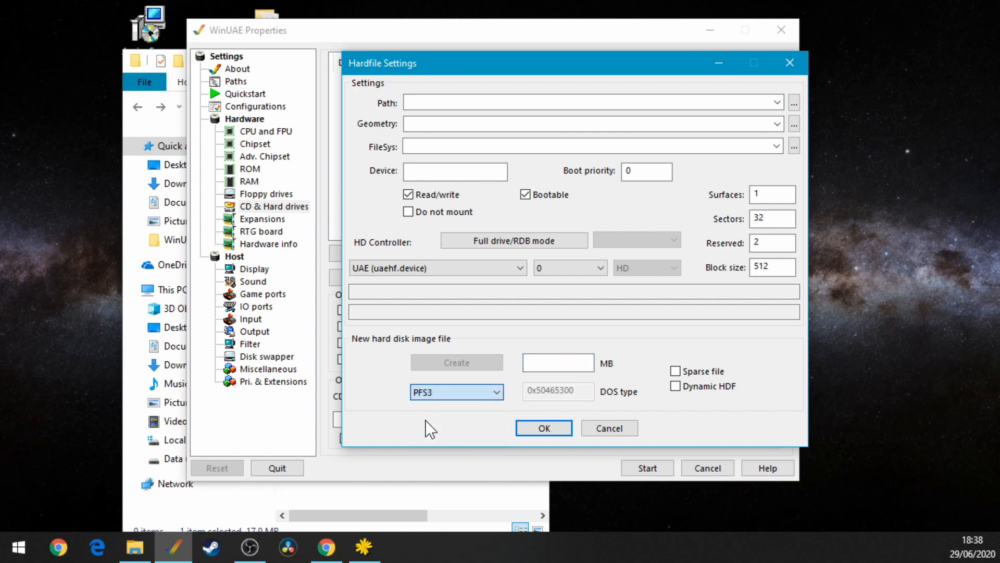
pyautogui.click(558, 362)
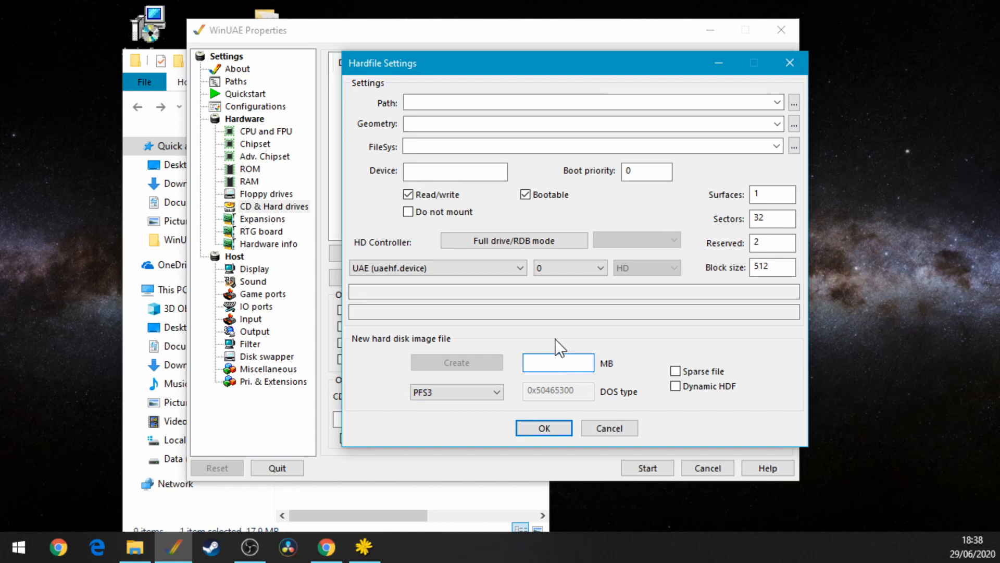
pyautogui.write('100')
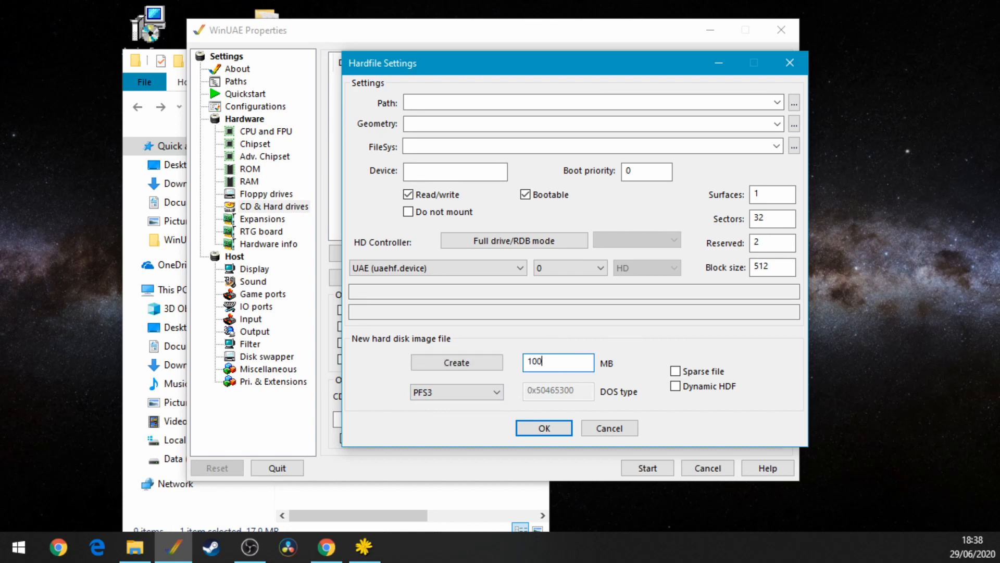
pyautogui.click(474, 365)
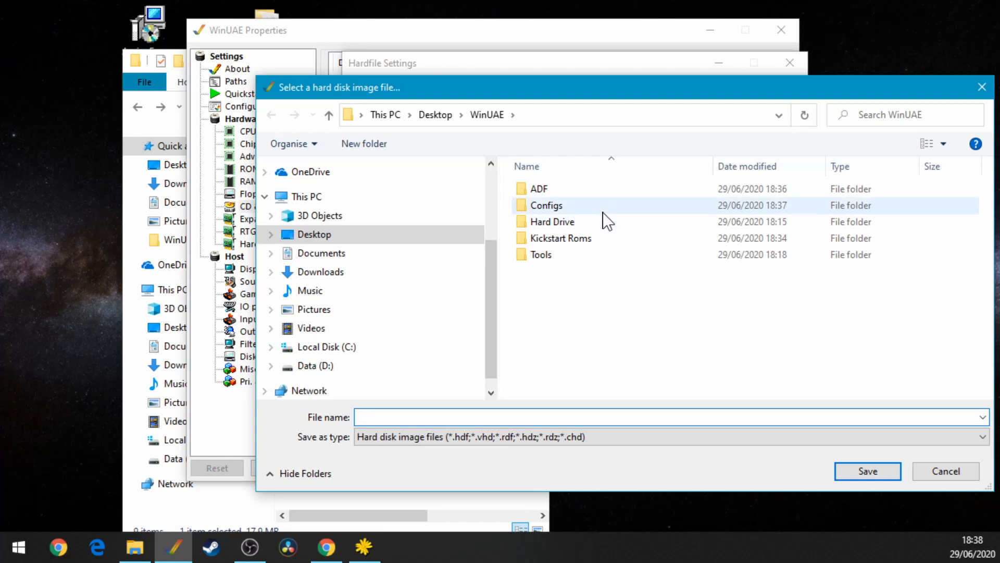
pyautogui.doubleClick(556, 222)
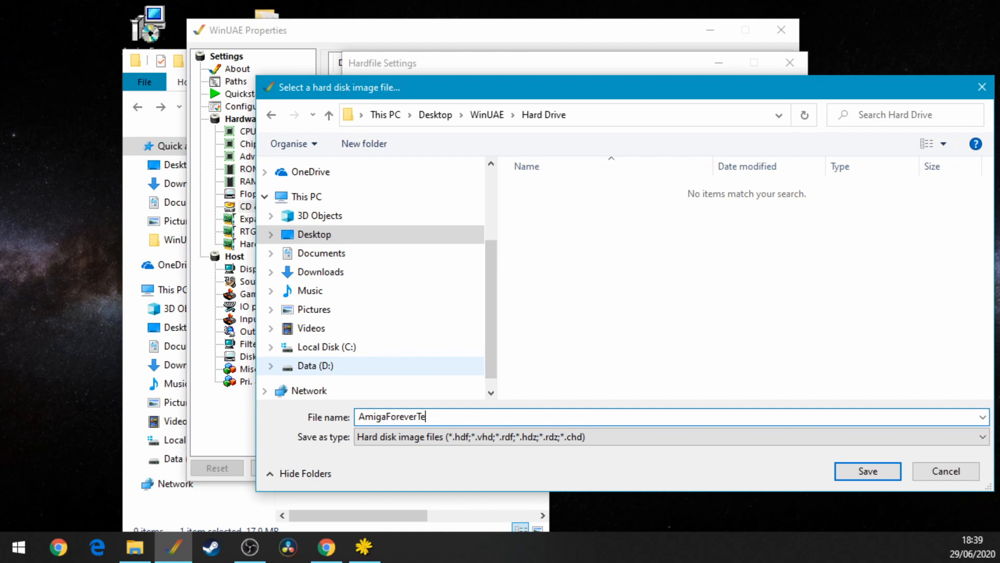
pyautogui.click(868, 472)
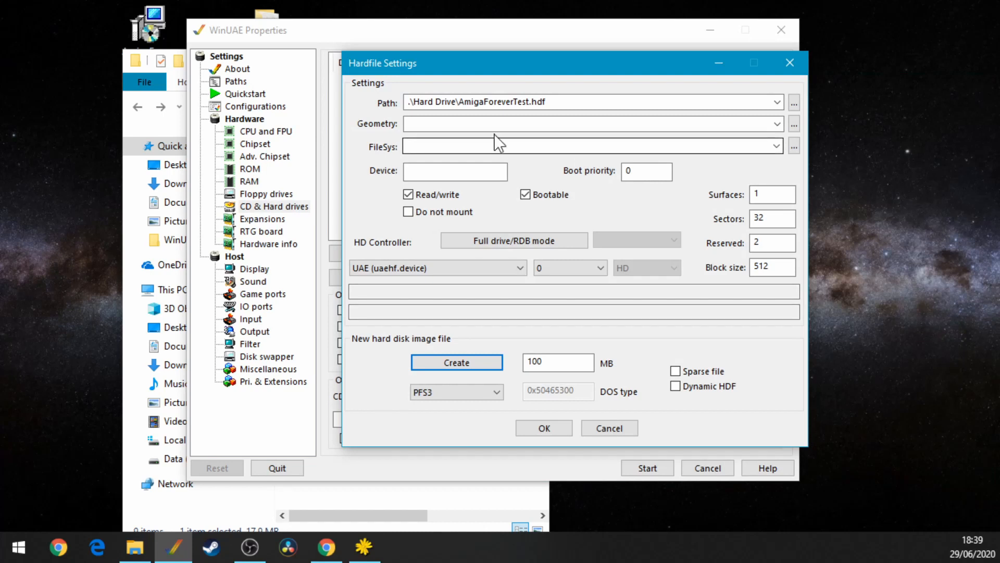
# Step: Assign pfs3aio from the Tools folder as the hardfile's file system, name the device DH0 and add the drive
pyautogui.click(794, 146)
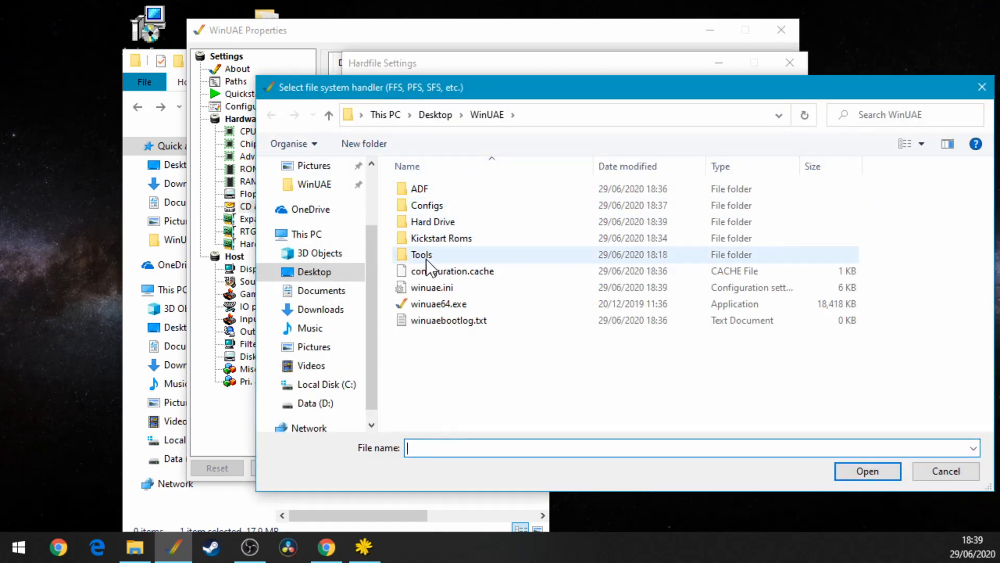
pyautogui.doubleClick(426, 256)
pyautogui.click(430, 206)
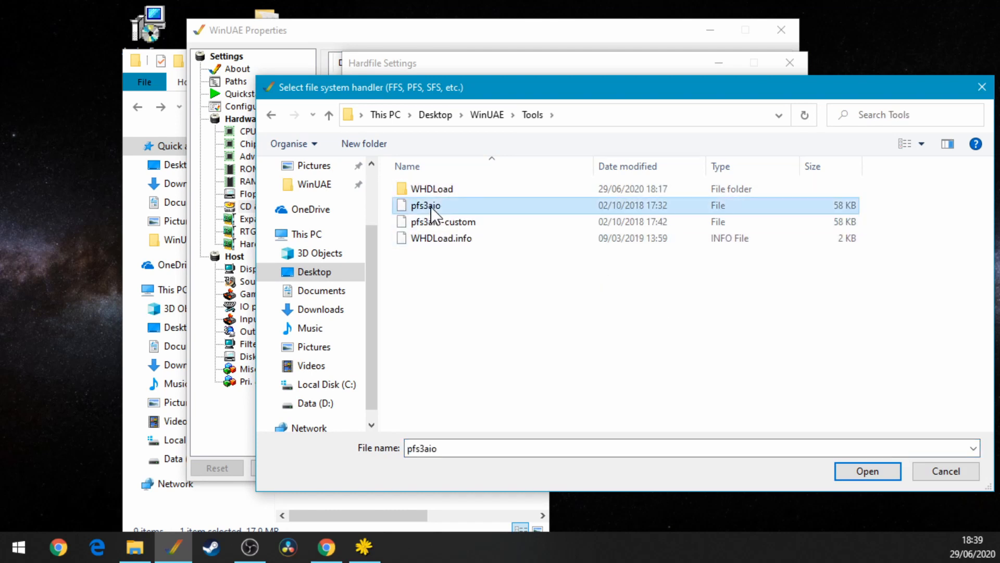
pyautogui.click(844, 470)
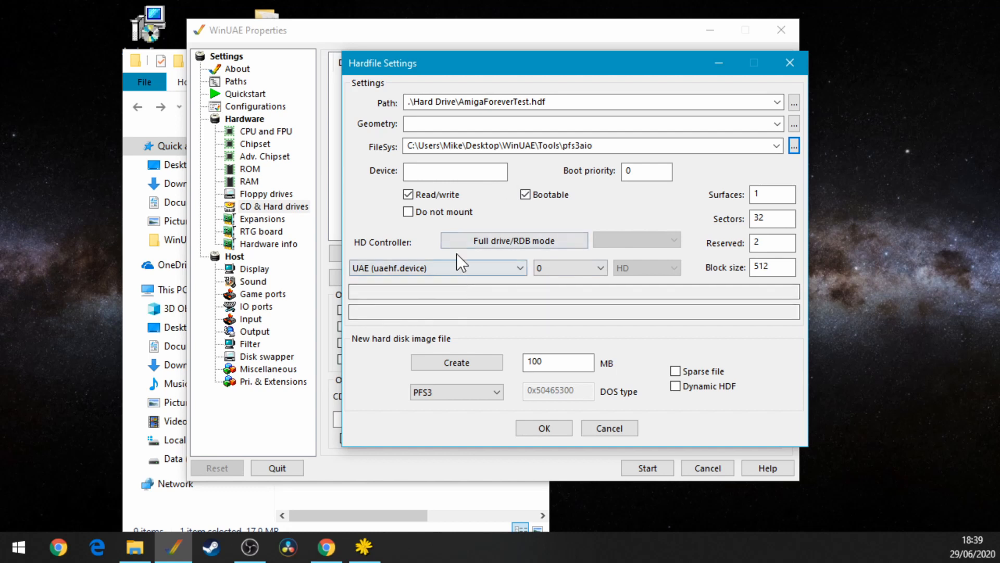
pyautogui.click(450, 171)
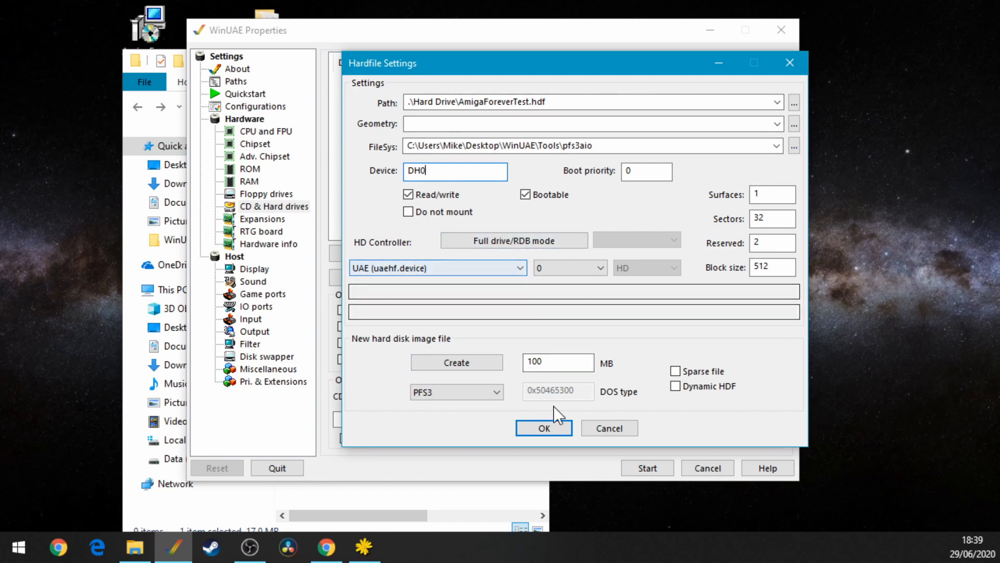
pyautogui.click(551, 427)
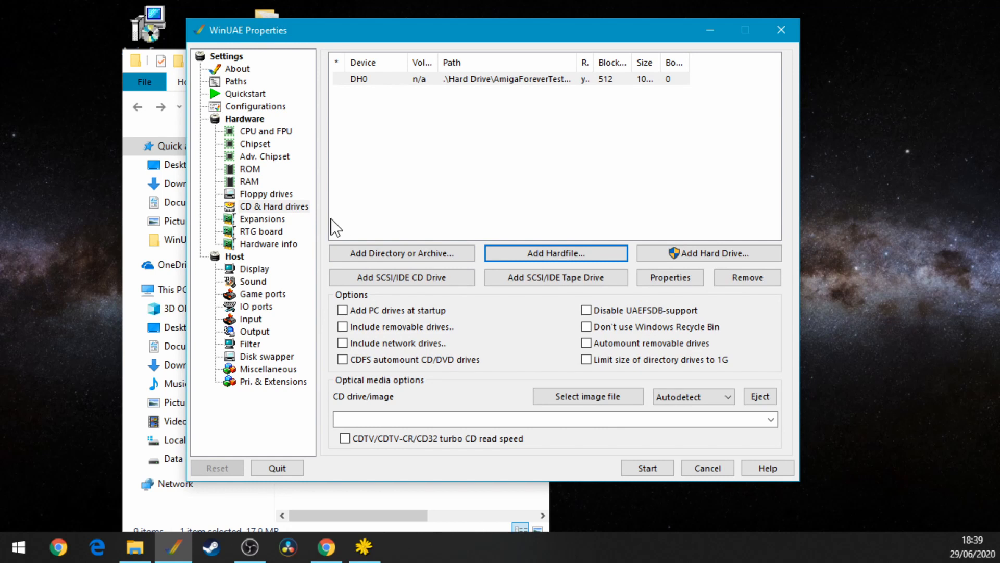
# Step: Enable floppy drives DF1, DF2 and DF3 in addition to DF0
pyautogui.click(266, 194)
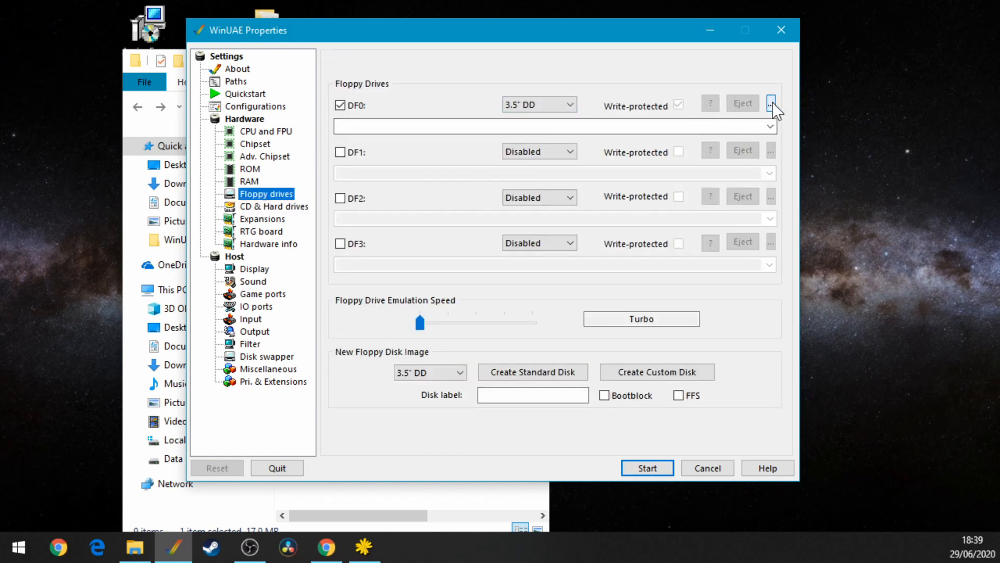
pyautogui.click(340, 152)
pyautogui.click(340, 198)
pyautogui.click(340, 243)
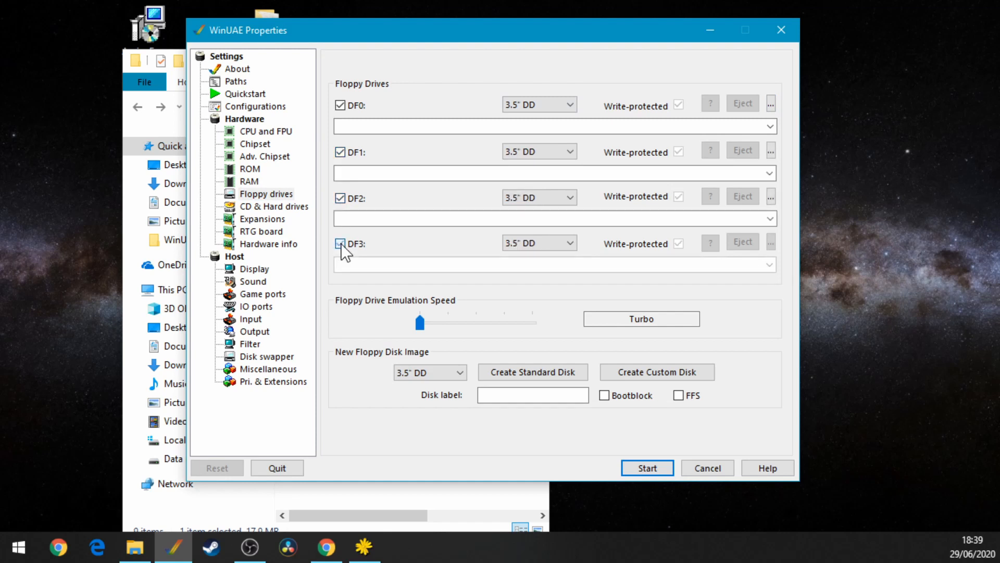
# Step: Save the machine setup as a configuration named Test1
pyautogui.click(254, 106)
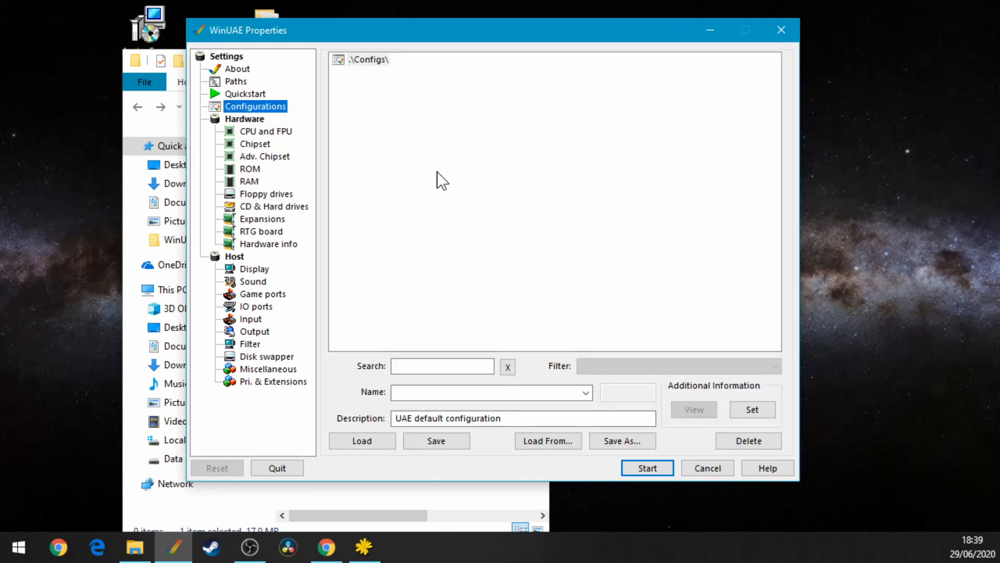
pyautogui.click(437, 391)
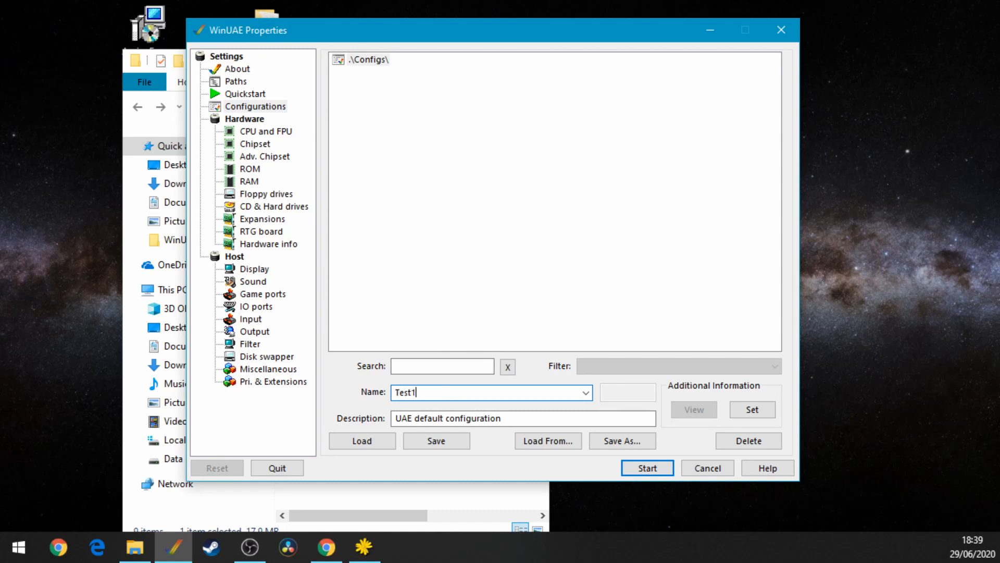
pyautogui.click(448, 441)
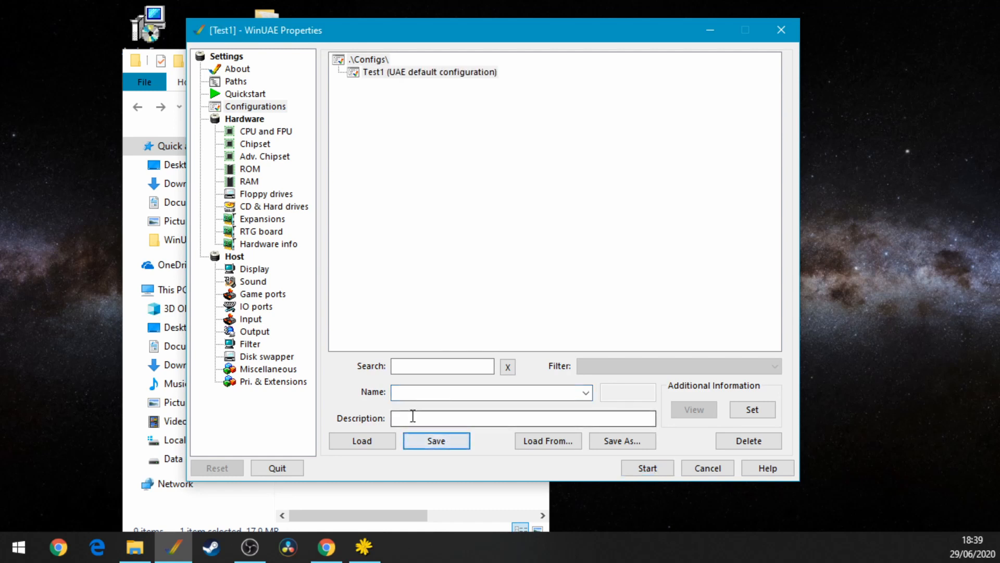
# Step: Insert amiga-os-310-install.adf from the ADF folder into floppy drive DF0 and amiga-os-310-workbench.adf into DF1
pyautogui.click(262, 195)
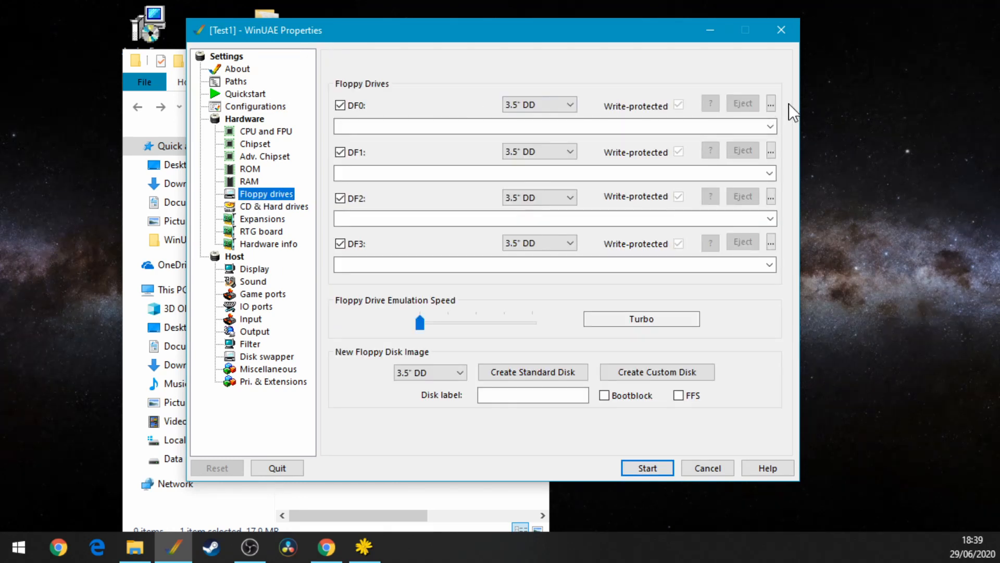
pyautogui.click(769, 103)
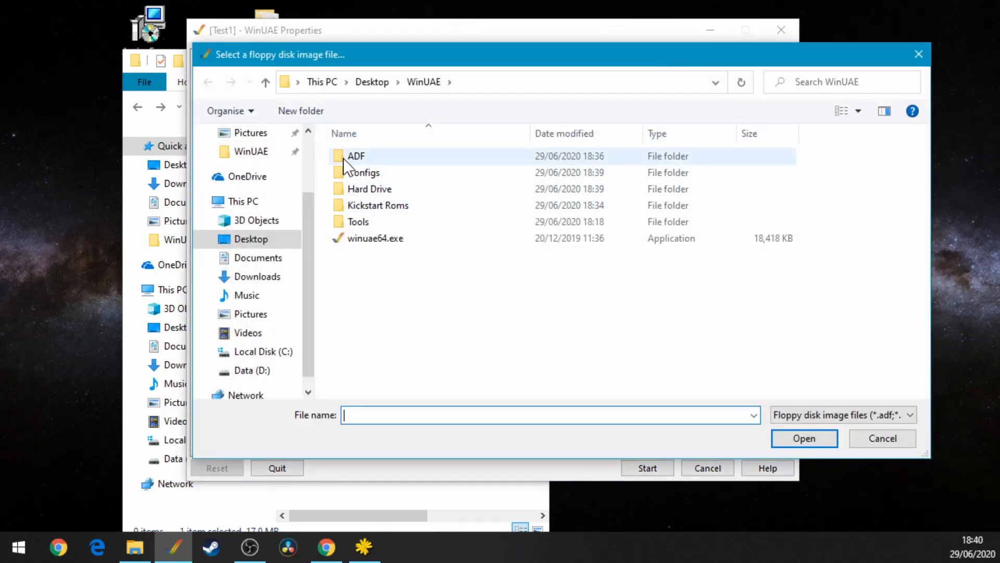
pyautogui.doubleClick(345, 158)
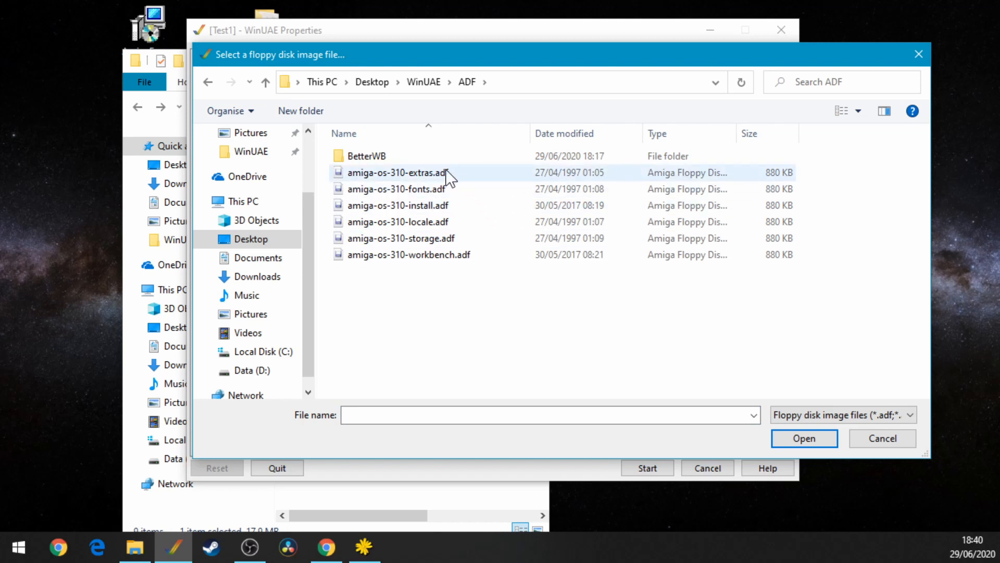
pyautogui.click(435, 206)
pyautogui.click(796, 435)
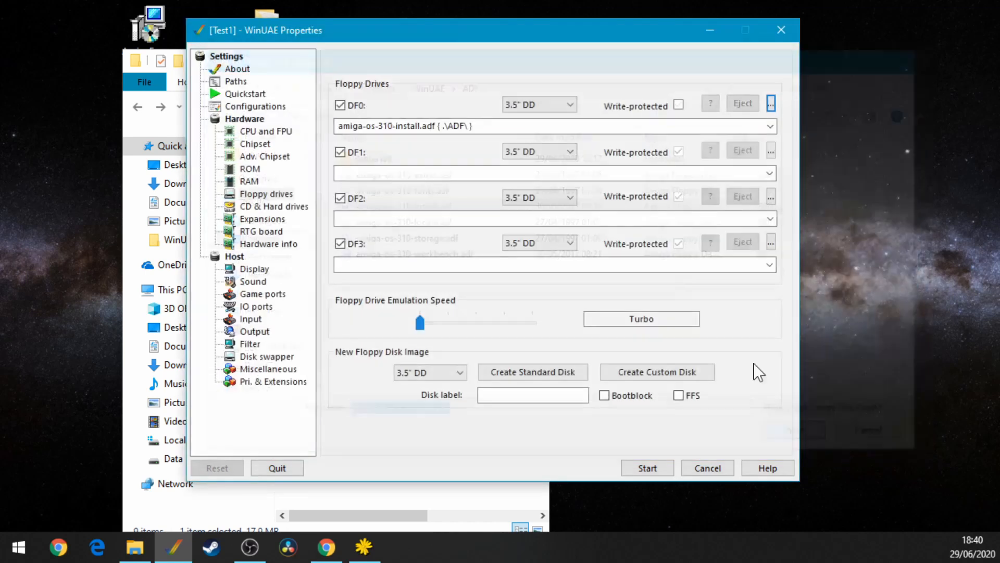
pyautogui.click(770, 152)
pyautogui.click(442, 260)
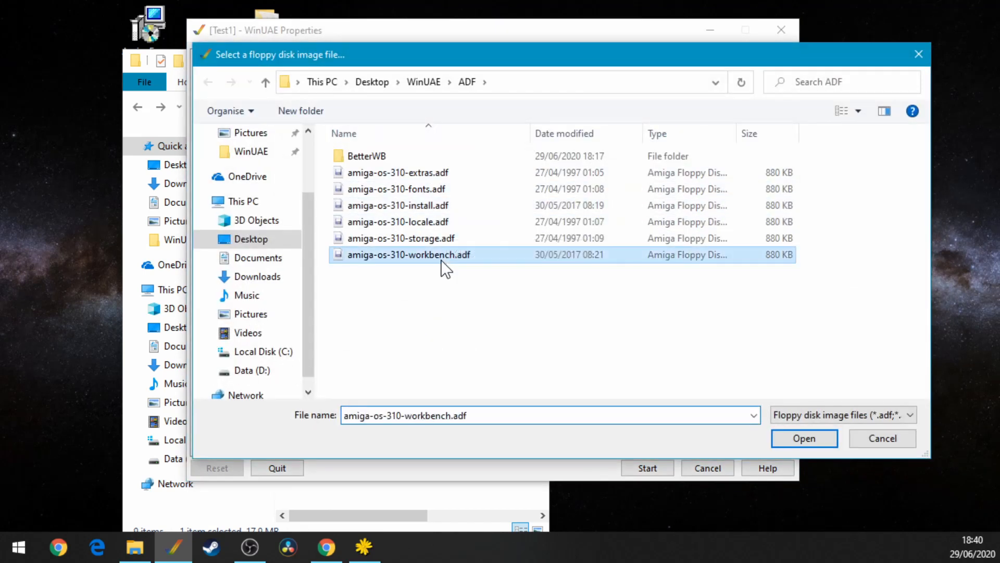
pyautogui.click(806, 437)
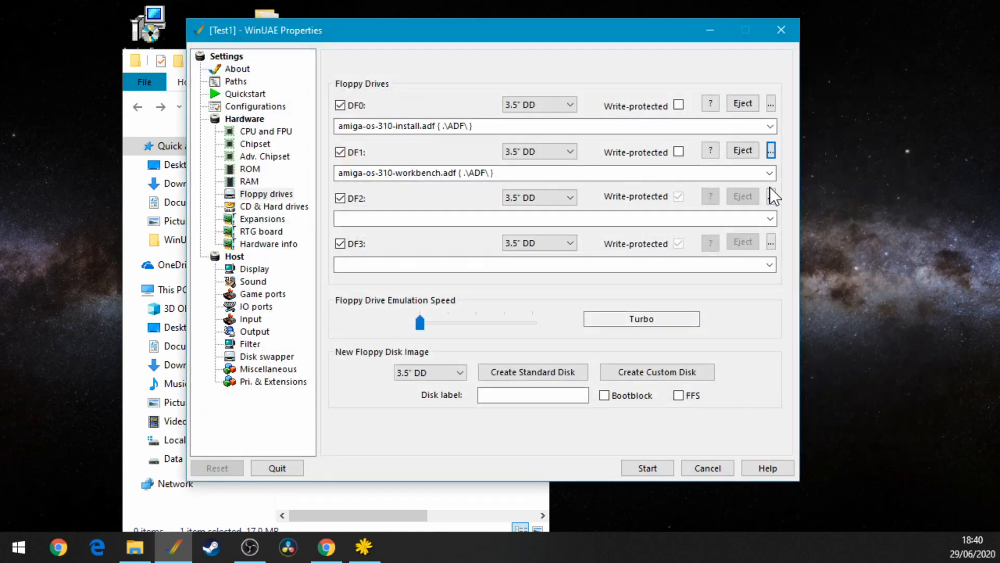
# Step: Insert amiga-os-310-locale.adf into floppy drive DF2 and amiga-os-310-storage.adf into DF3
pyautogui.click(770, 192)
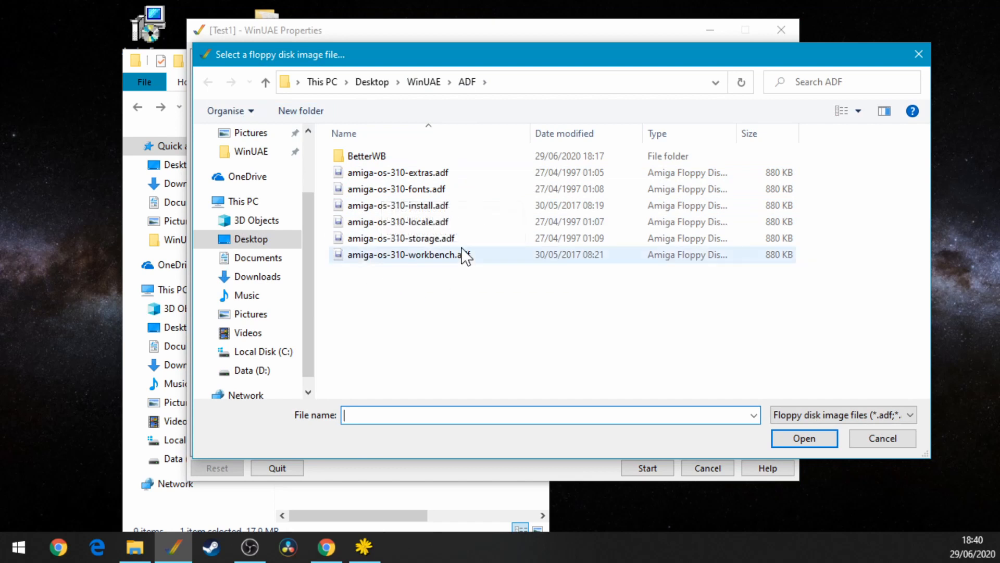
pyautogui.click(448, 221)
pyautogui.click(828, 437)
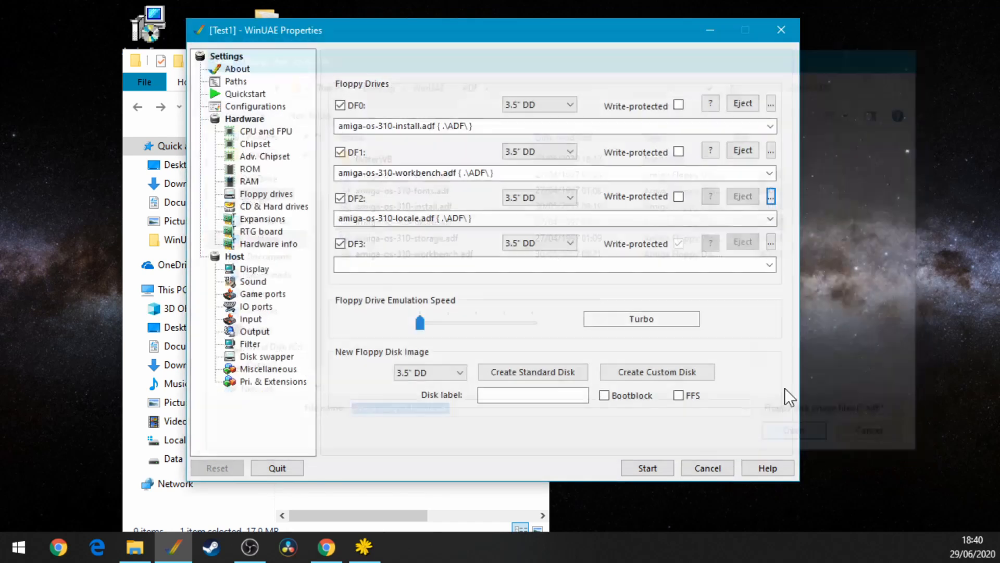
pyautogui.click(771, 242)
pyautogui.click(437, 239)
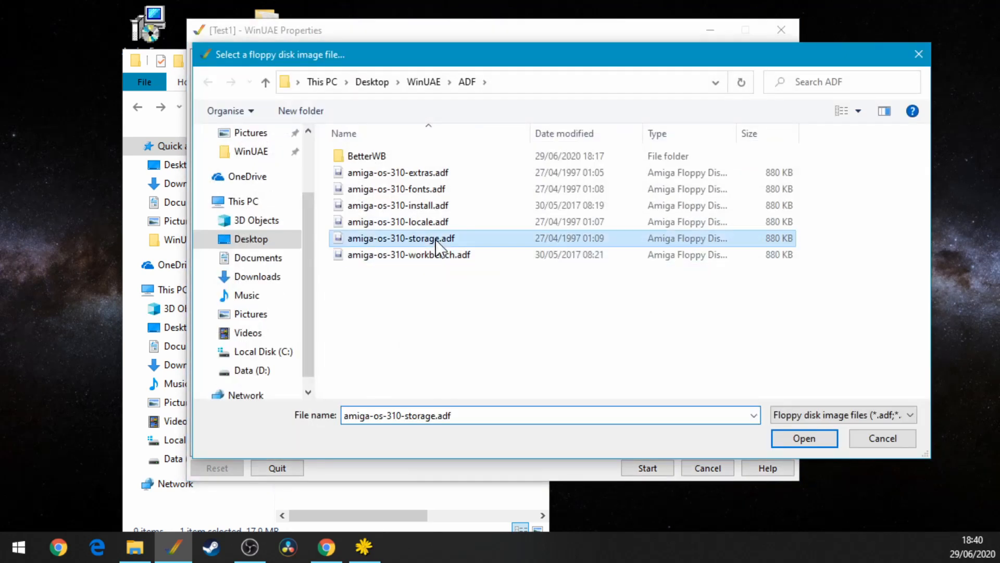
pyautogui.click(802, 439)
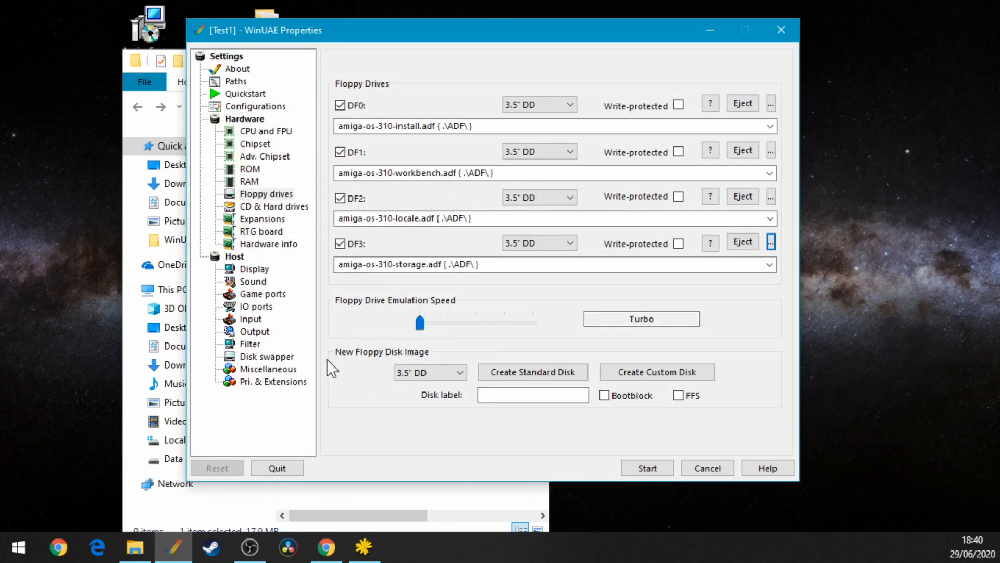
# Step: Start the Test1 emulation, reposition its window on the desktop and capture the mouse in it
pyautogui.click(646, 468)
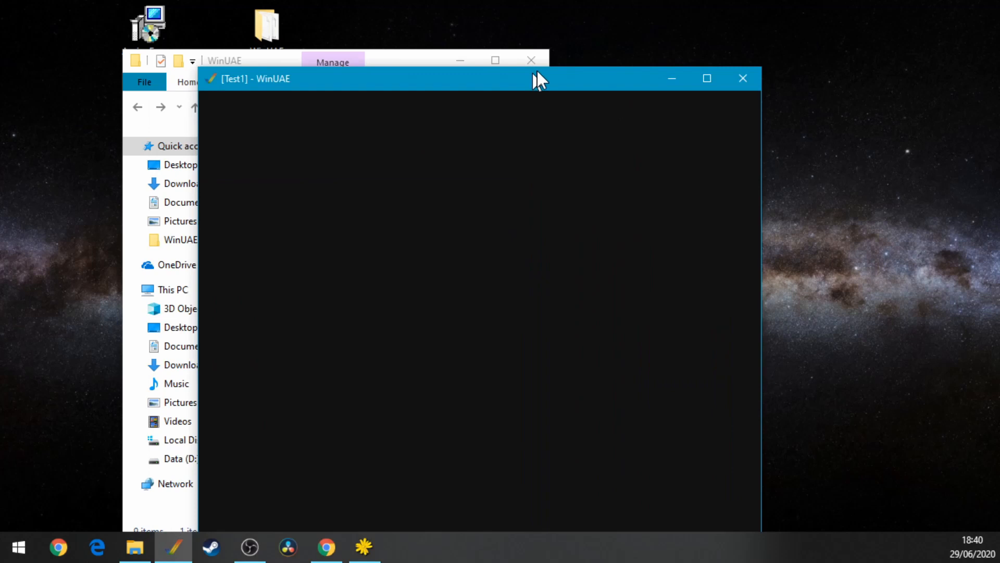
pyautogui.moveTo(537, 76); pyautogui.dragTo(584, 45)
pyautogui.click(539, 125)
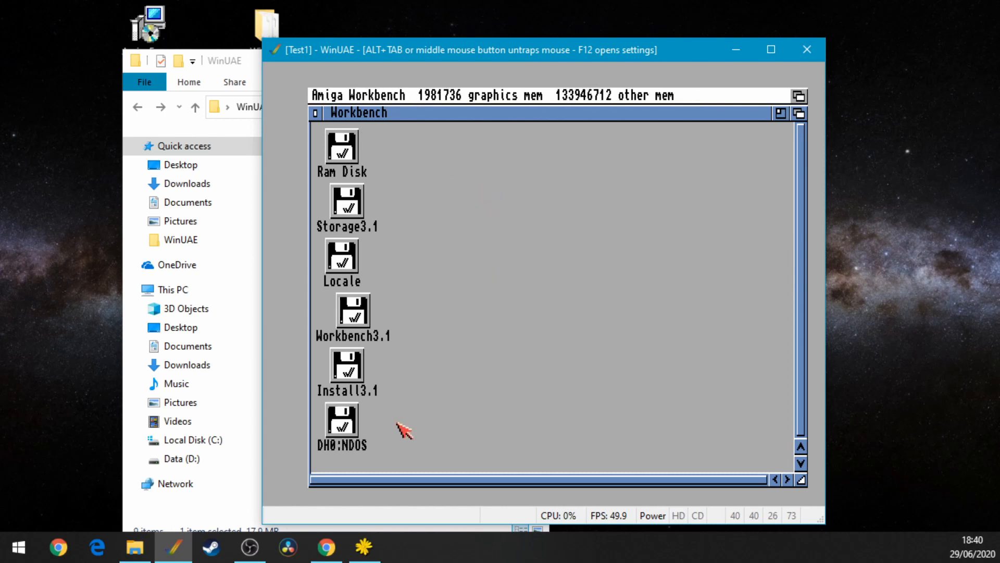
# Step: Quick-format the DH0:NDOS drive with the volume name AmigaForever, accepting the format warnings and the PFS3 notice
pyautogui.click(337, 434)
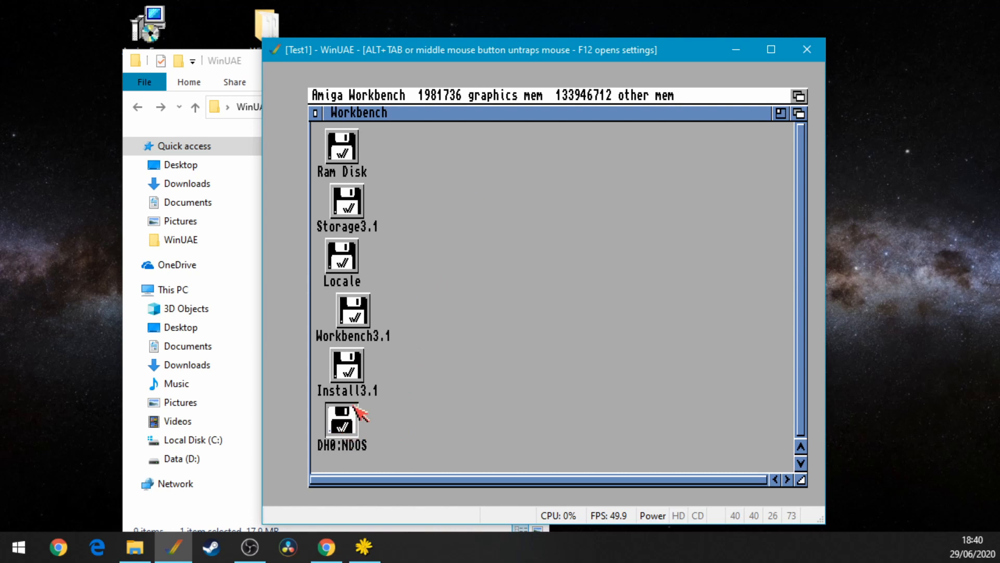
pyautogui.rightClick(442, 113)
pyautogui.rightClick(457, 250)
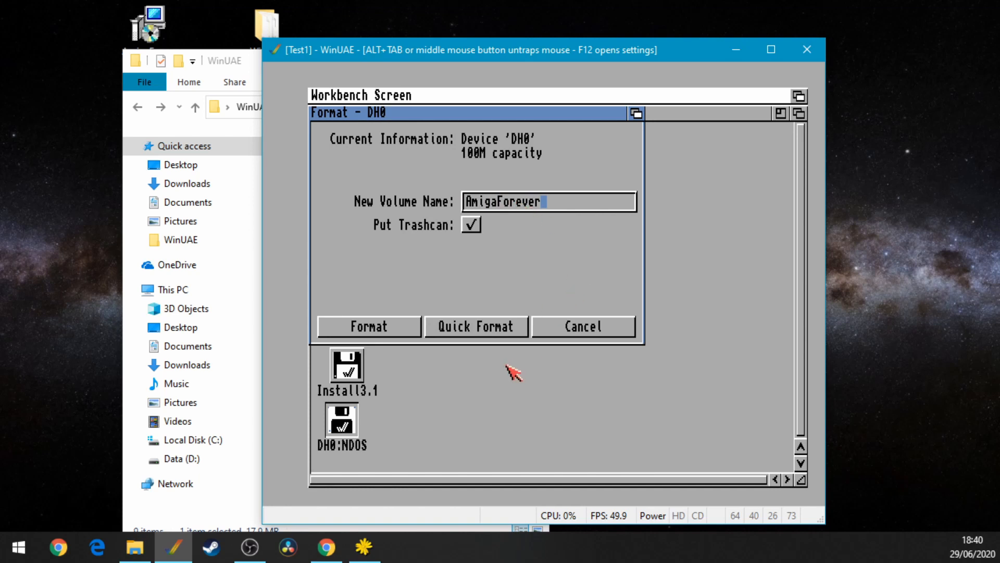
pyautogui.click(477, 327)
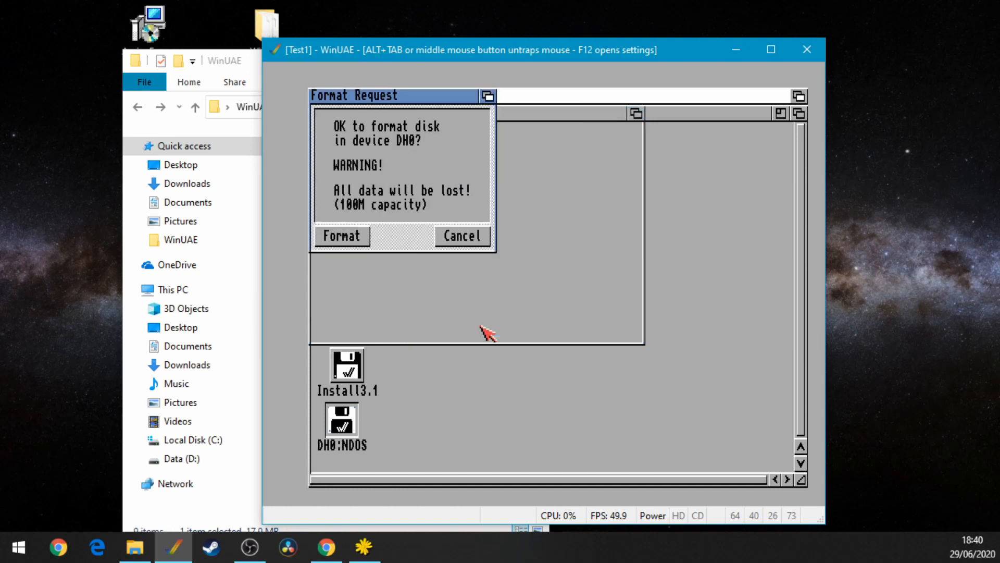
pyautogui.click(344, 240)
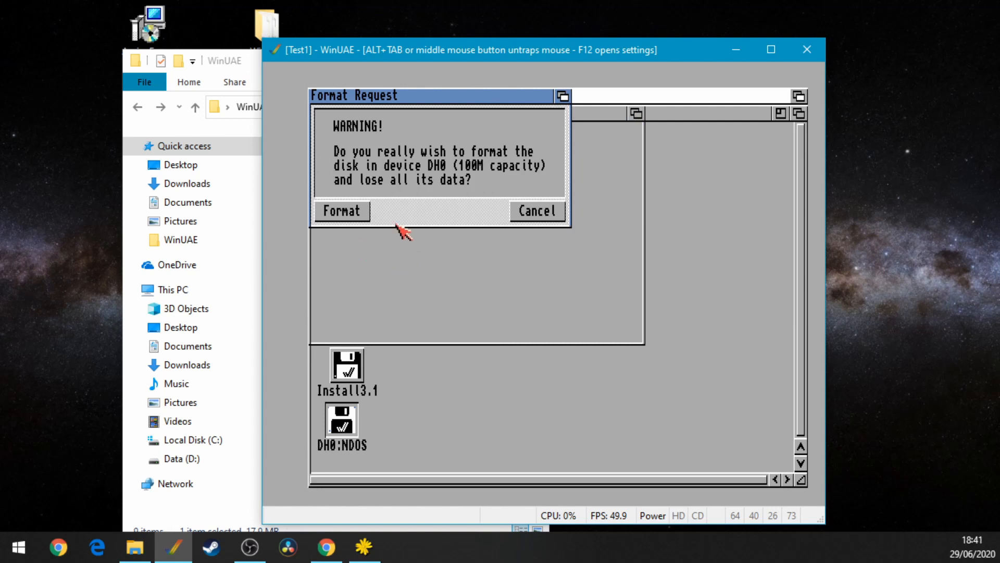
pyautogui.click(342, 215)
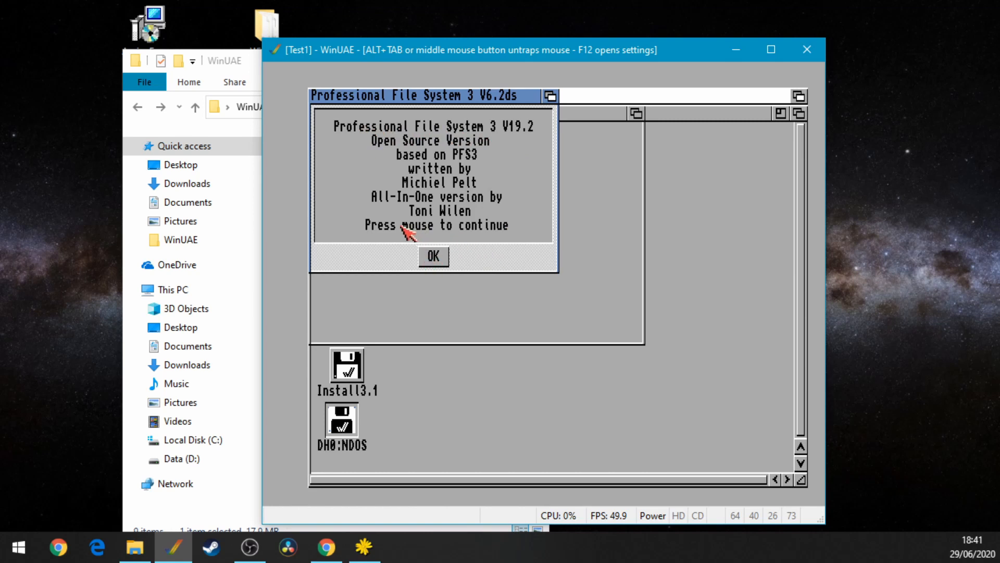
pyautogui.click(437, 258)
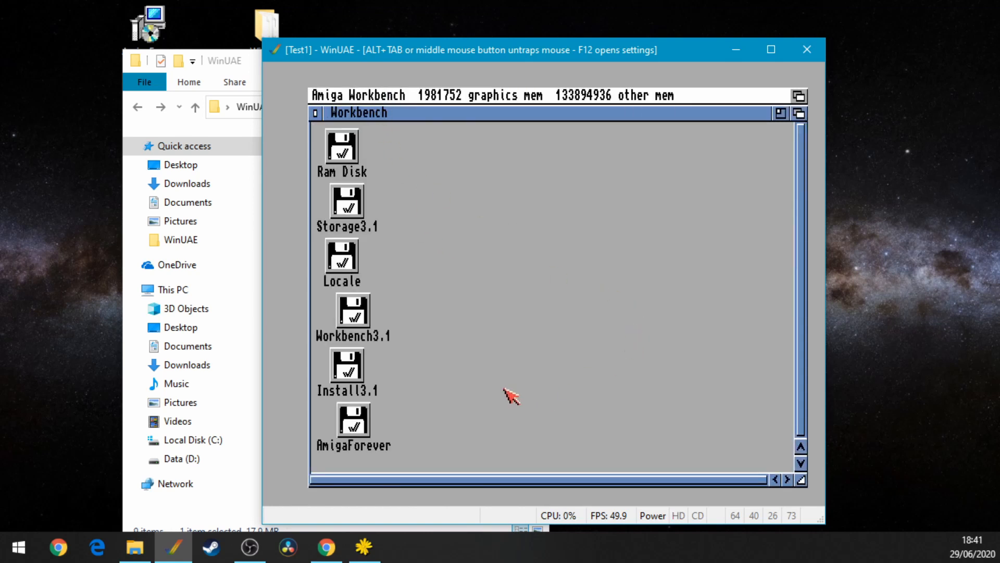
# Step: Open the AmigaForever drive, try to remove its Trashcan and close the drive's window
pyautogui.doubleClick(354, 428)
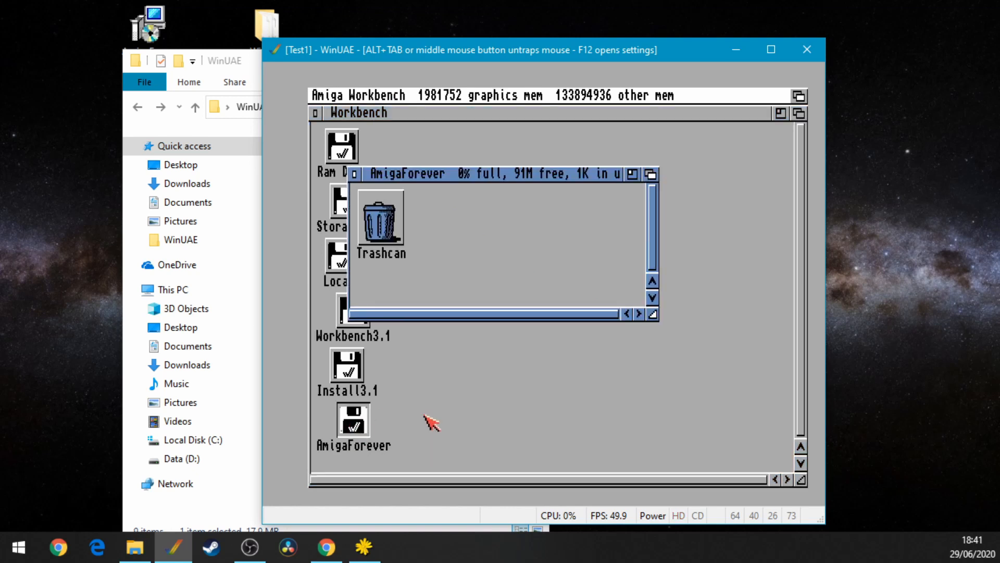
pyautogui.click(391, 223)
pyautogui.rightClick(389, 223)
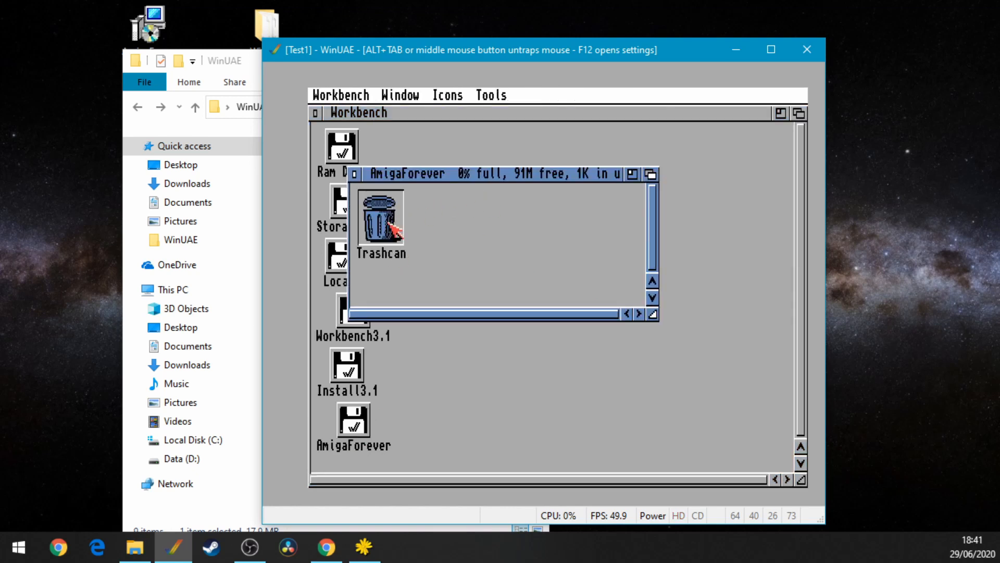
pyautogui.moveTo(447, 95)
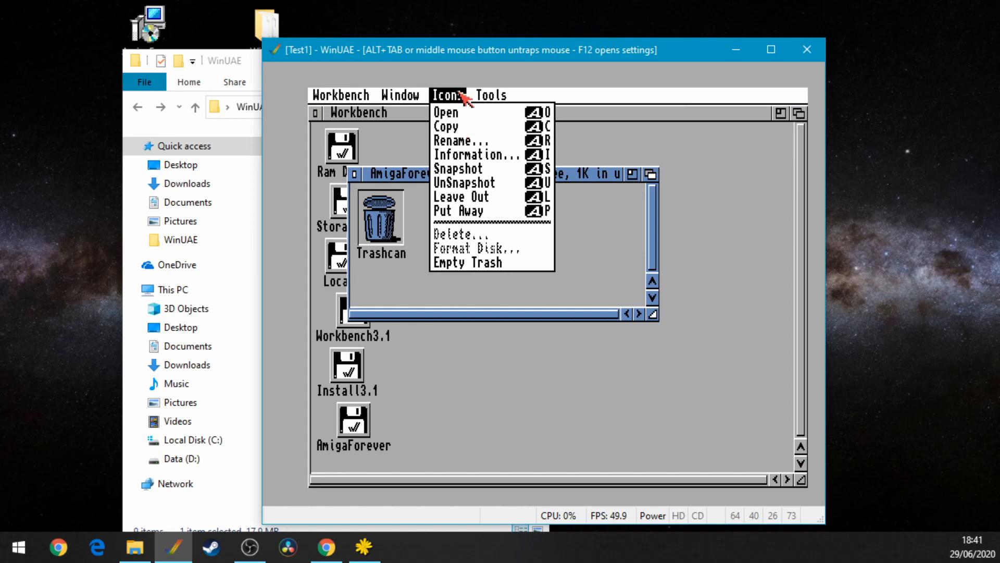
pyautogui.click(443, 244)
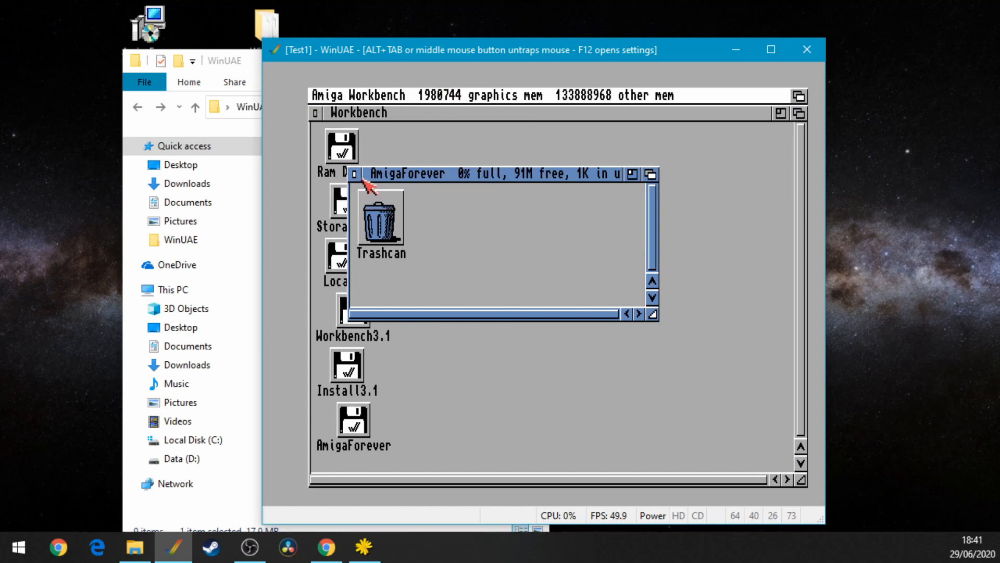
pyautogui.click(358, 175)
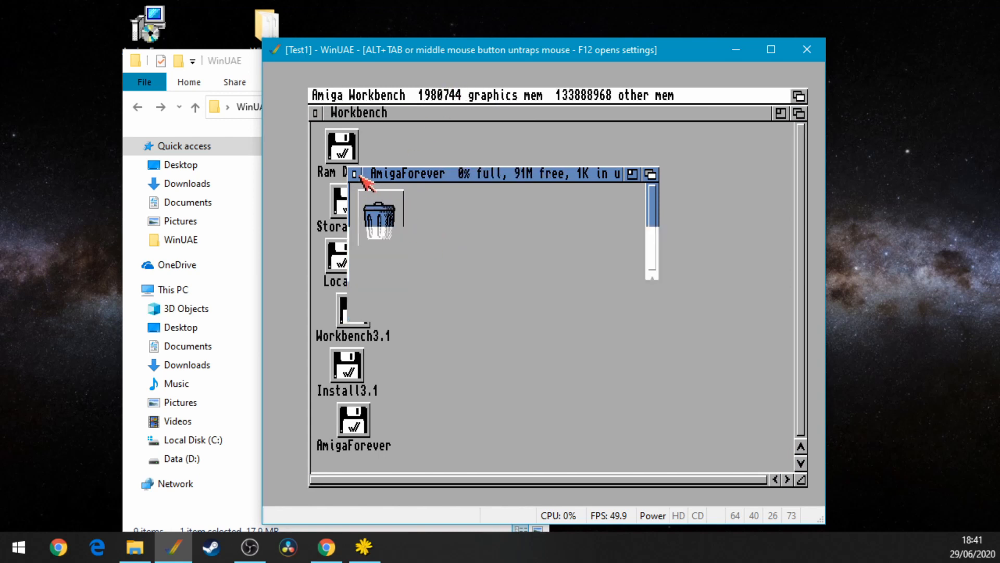
# Step: Launch the English installer from the Install drawer on the Install3.1 disk and choose to install Release 3.1
pyautogui.doubleClick(348, 382)
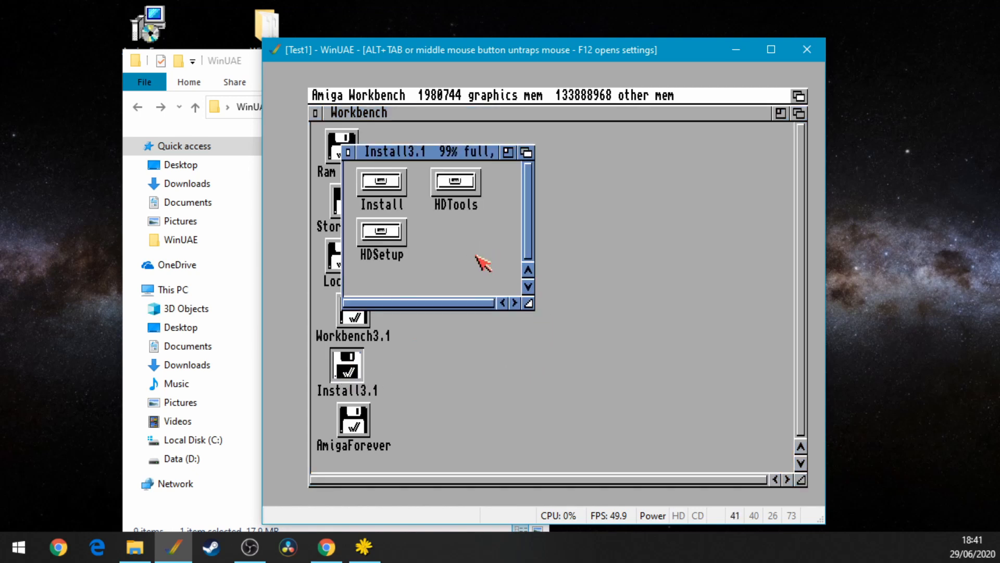
pyautogui.doubleClick(398, 186)
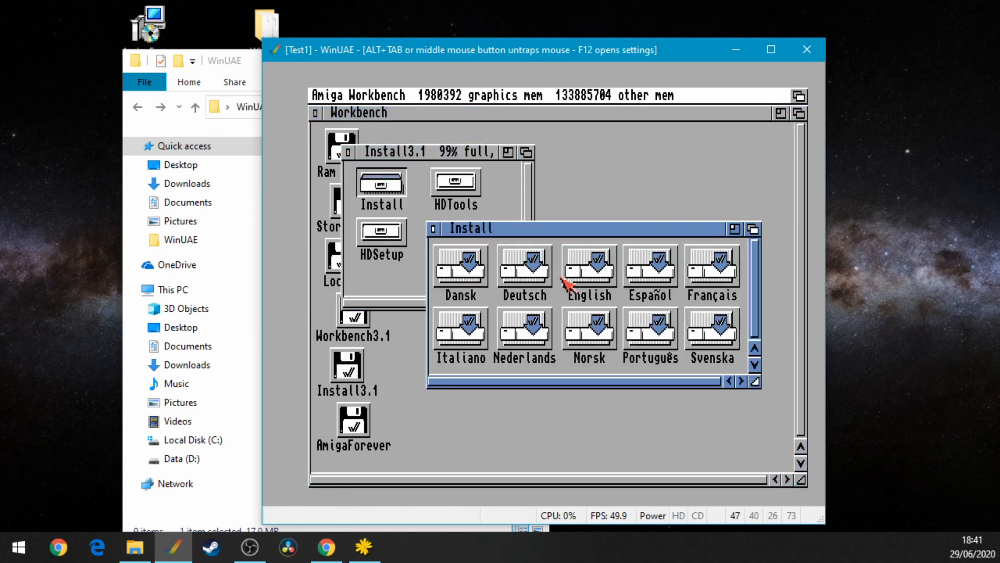
pyautogui.doubleClick(570, 256)
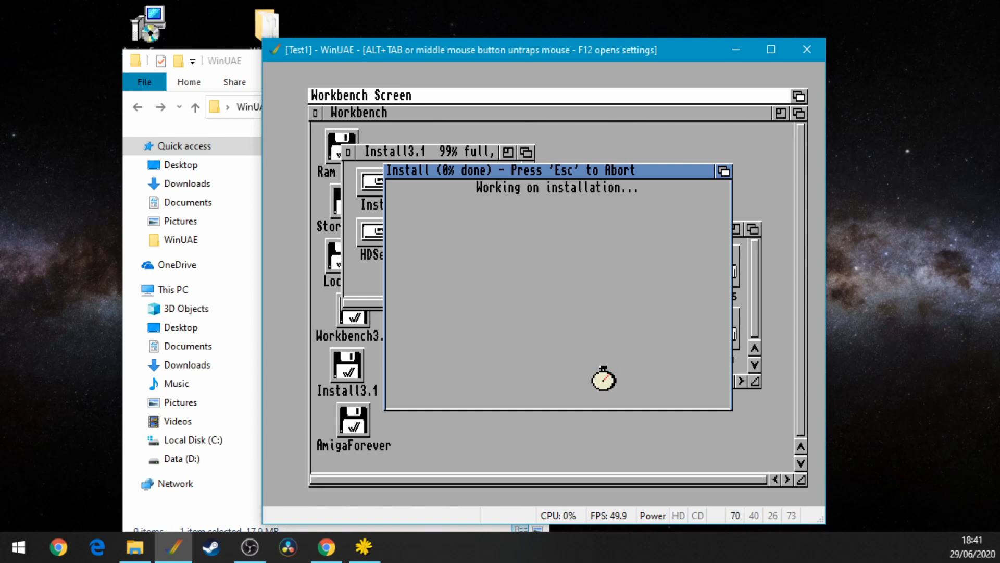
pyautogui.click(515, 402)
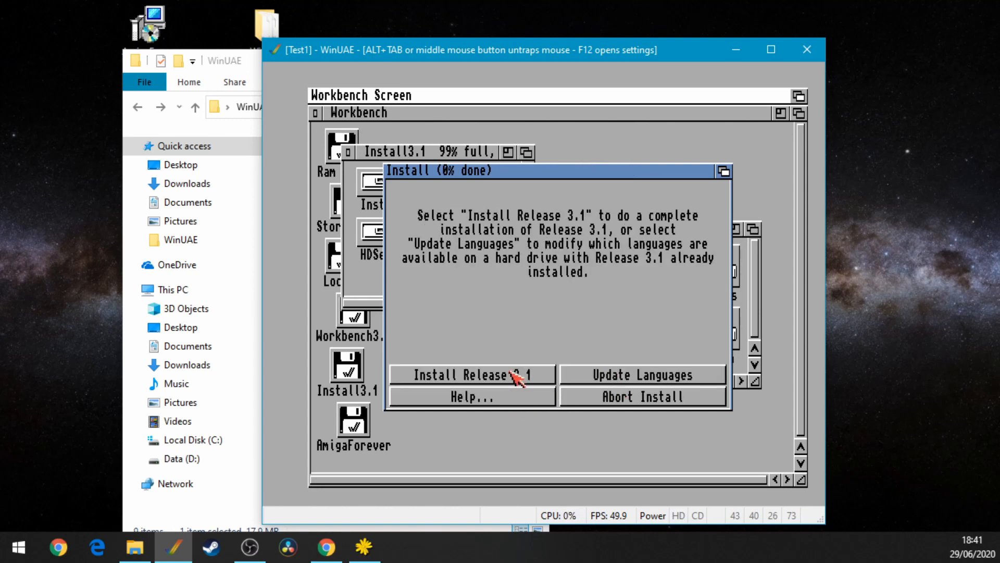
pyautogui.click(516, 376)
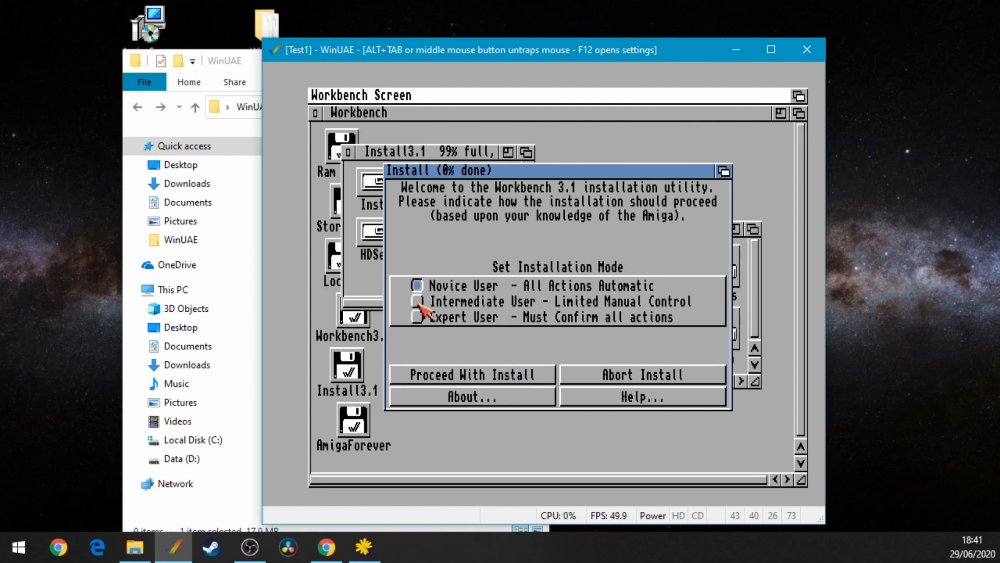
# Step: Proceed as Intermediate User with a real installation, no logging, and AmigaForever as the target partition
pyautogui.click(519, 376)
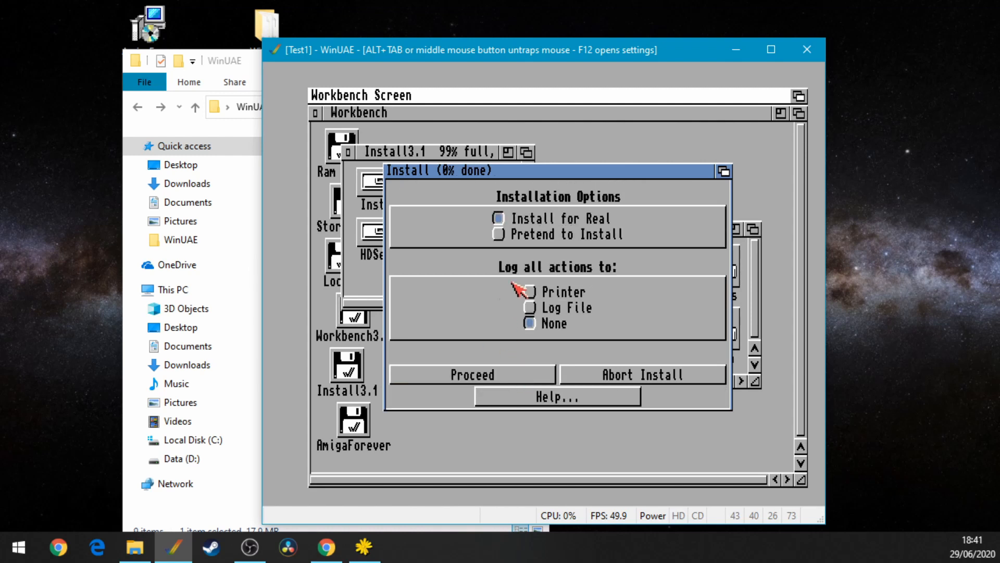
pyautogui.click(526, 374)
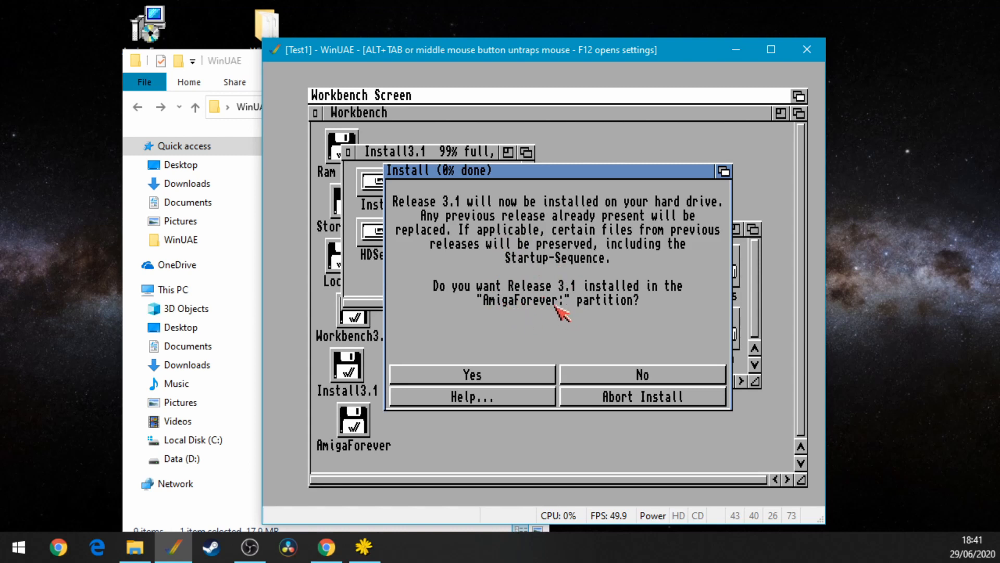
pyautogui.click(495, 380)
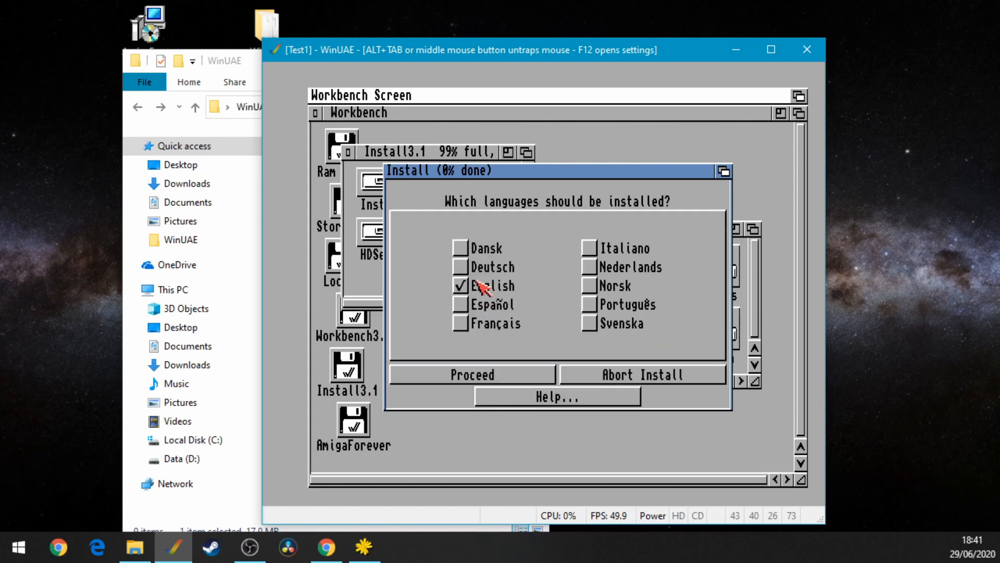
# Step: Install the English language, no printer drivers and the British keymap
pyautogui.click(492, 376)
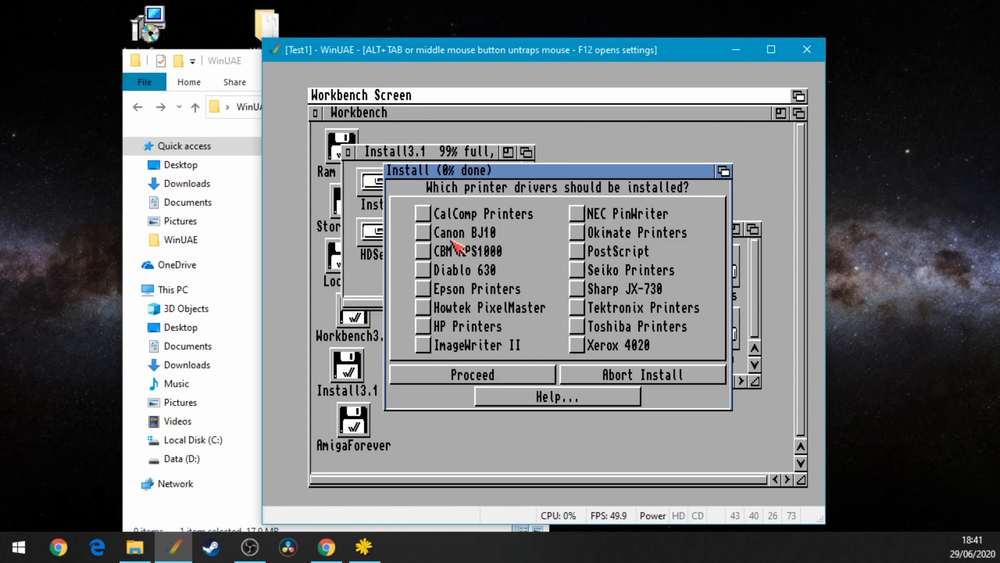
pyautogui.click(498, 375)
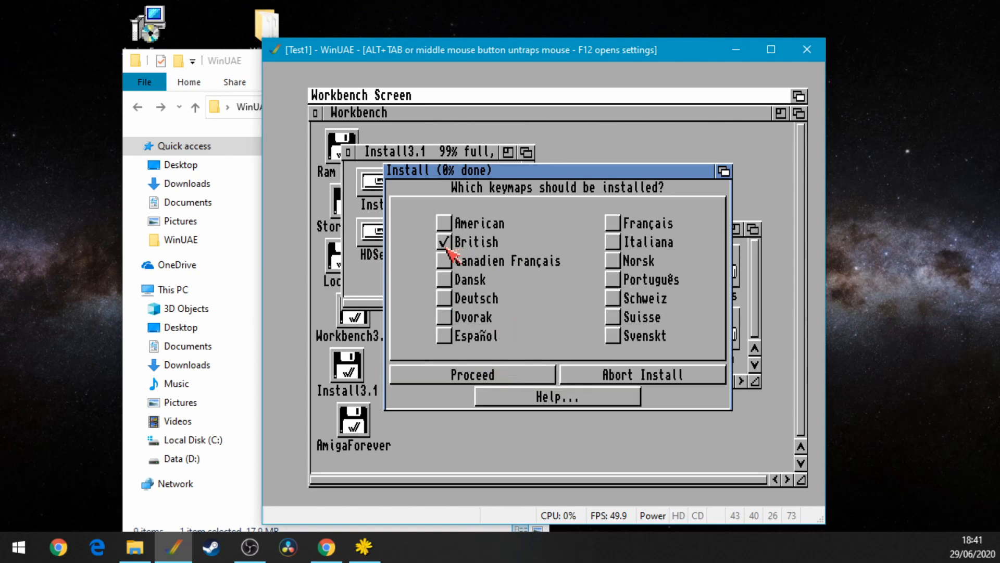
pyautogui.click(521, 374)
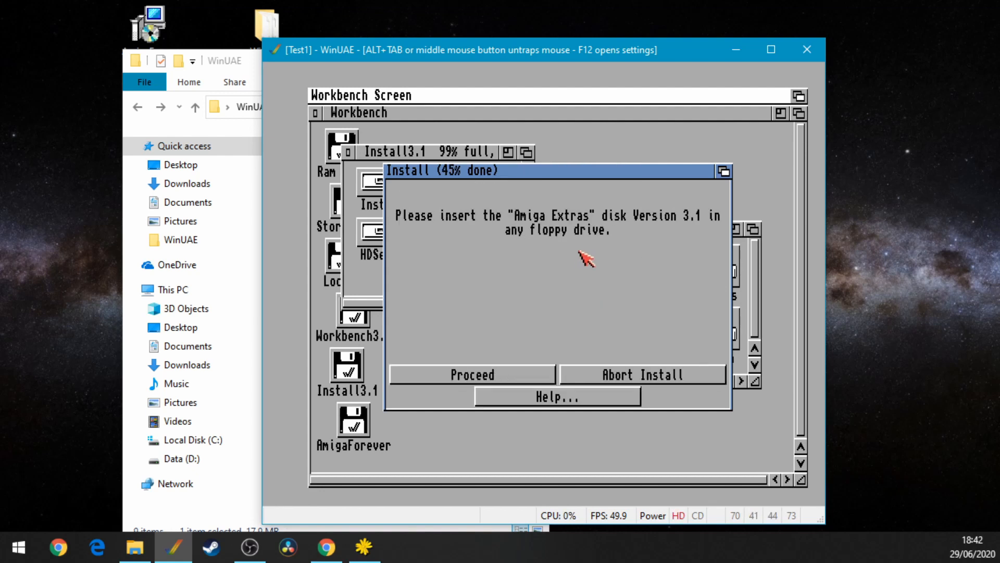
# Step: Swap amiga-os-310-extras.adf into DF2 and amiga-os-310-fonts.adf into DF3, and resume the emulation
pyautogui.press('F12')
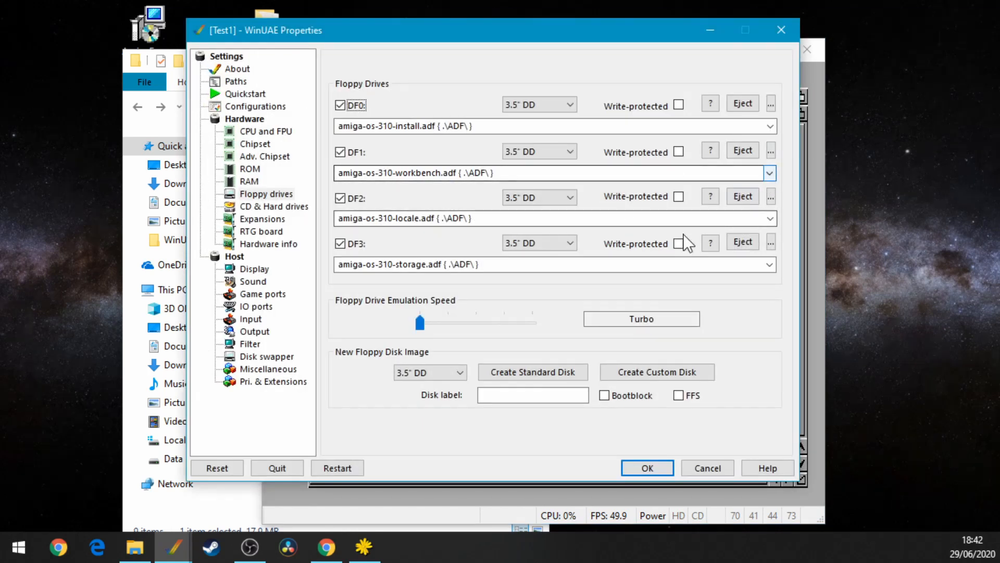
pyautogui.click(771, 196)
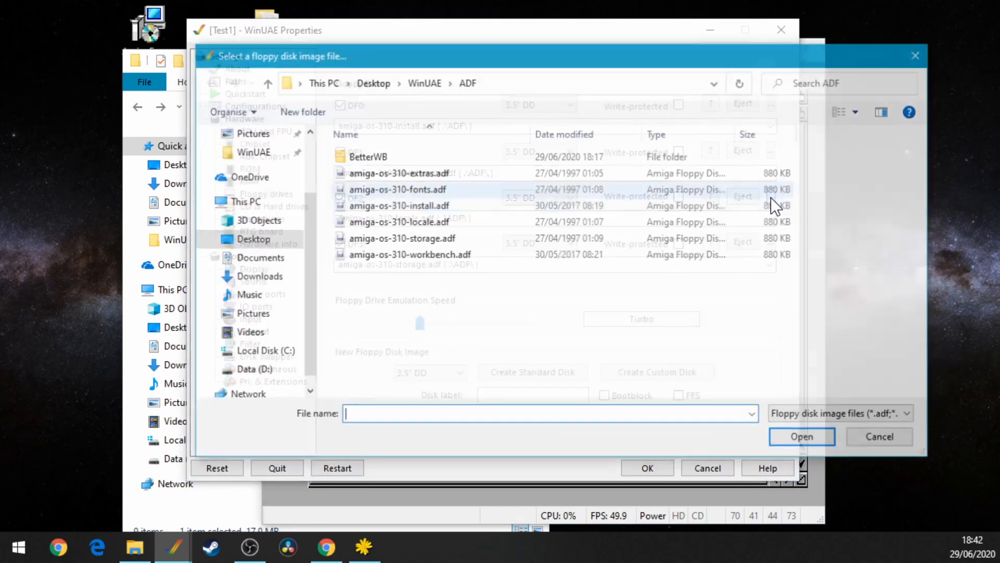
pyautogui.click(445, 178)
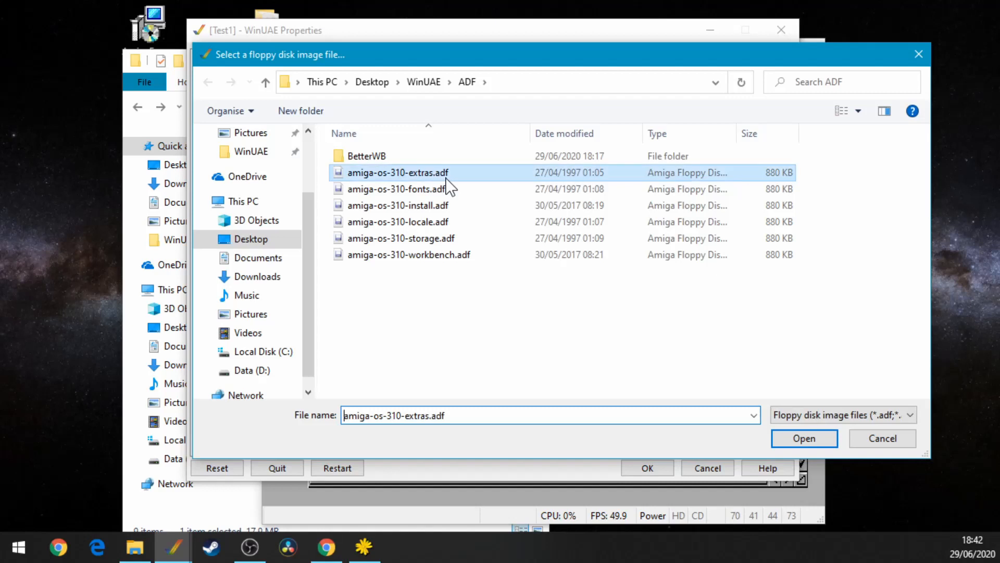
pyautogui.click(789, 436)
pyautogui.click(771, 241)
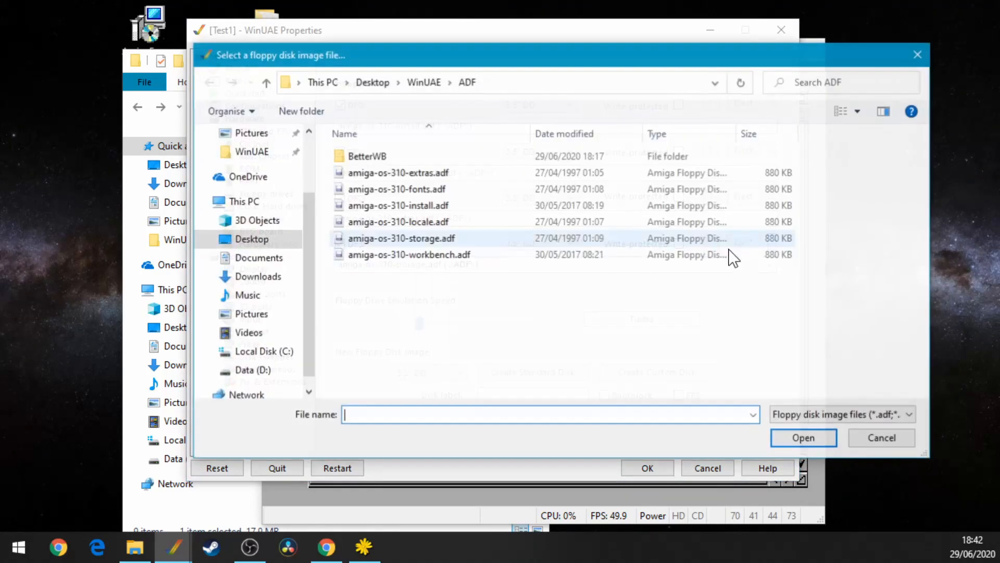
pyautogui.click(437, 189)
pyautogui.click(800, 433)
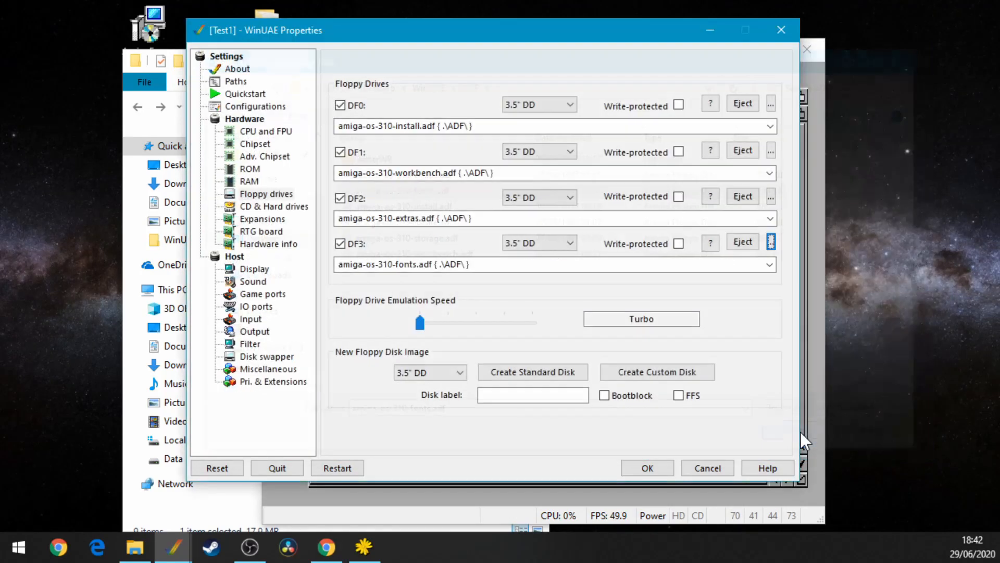
pyautogui.click(645, 469)
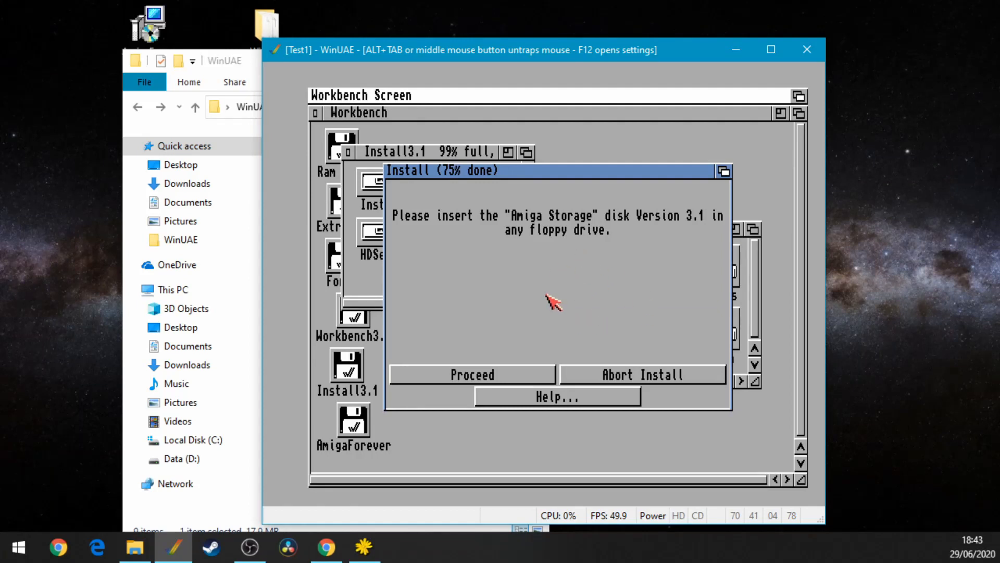
# Step: Replace the disk in DF2 with amiga-os-310-storage.adf and resume the installation
pyautogui.press('F12')
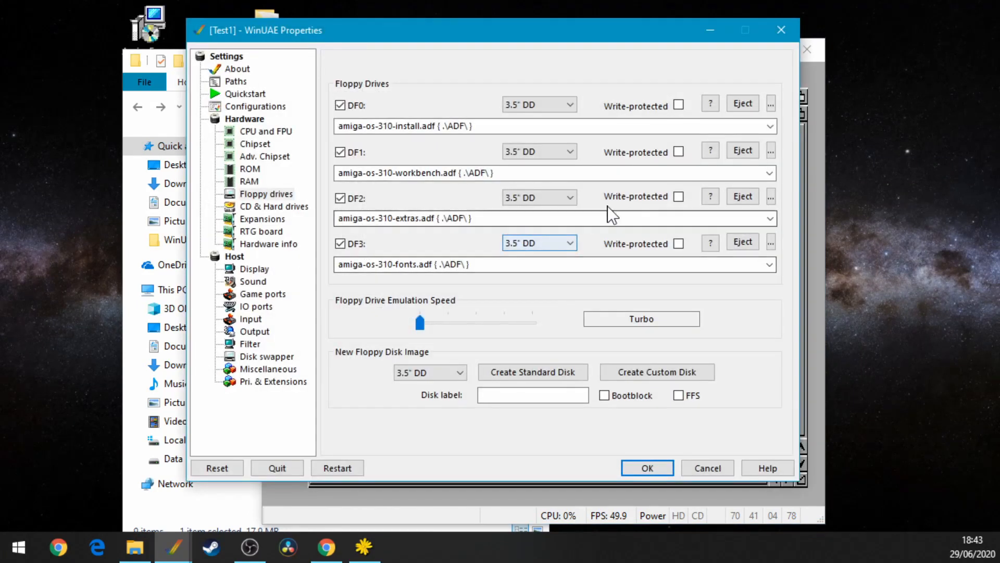
pyautogui.click(770, 196)
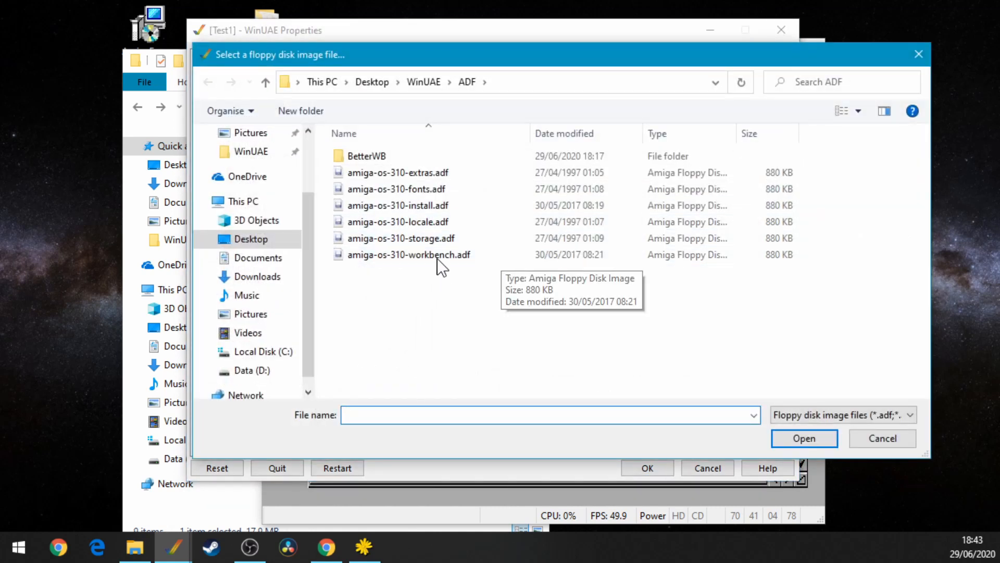
pyautogui.click(451, 240)
pyautogui.click(802, 437)
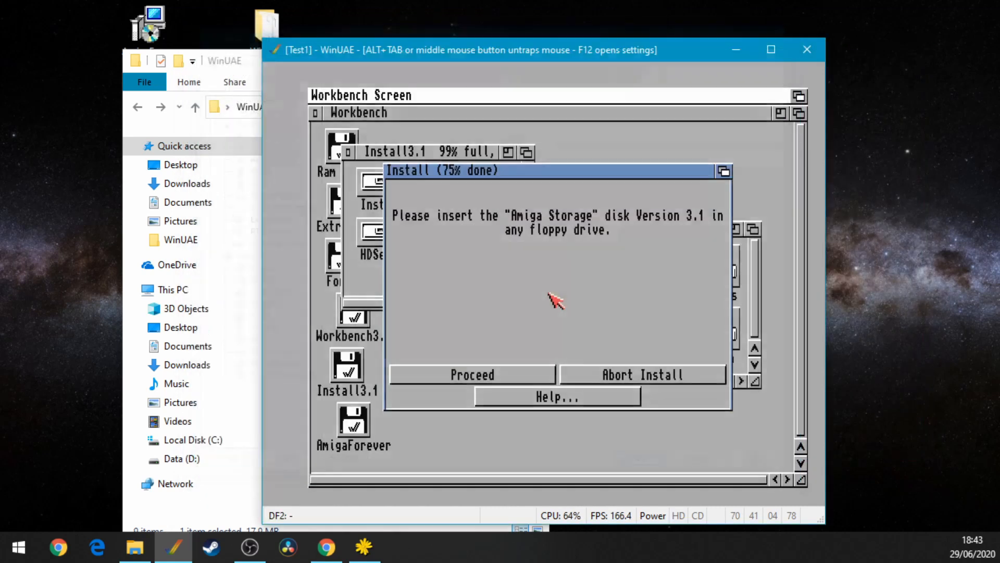
pyautogui.click(647, 467)
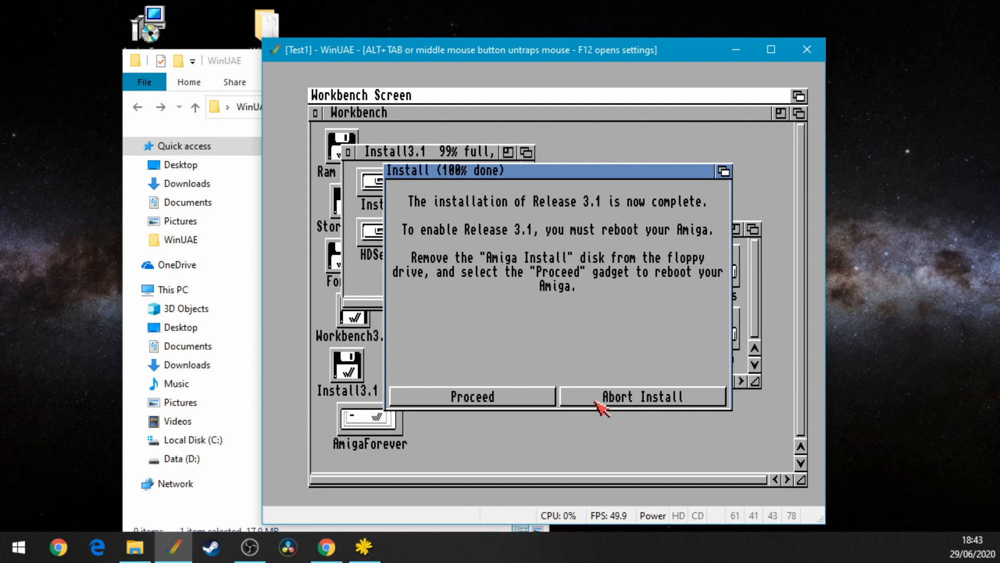
# Step: Proceed with the installer's reboot and eject the disks from all four floppy drives, DF0 to DF3
pyautogui.click(456, 404)
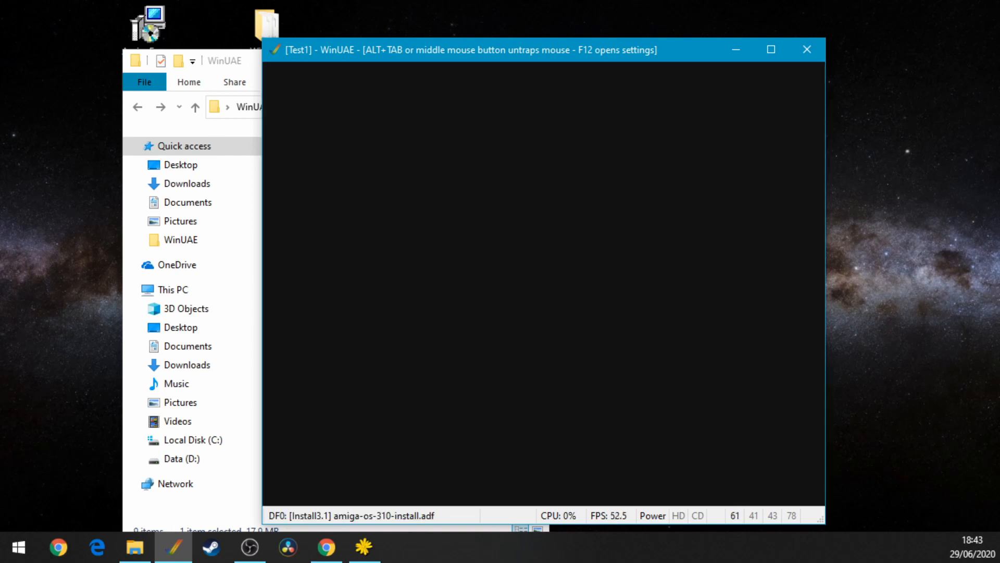
pyautogui.press('F12')
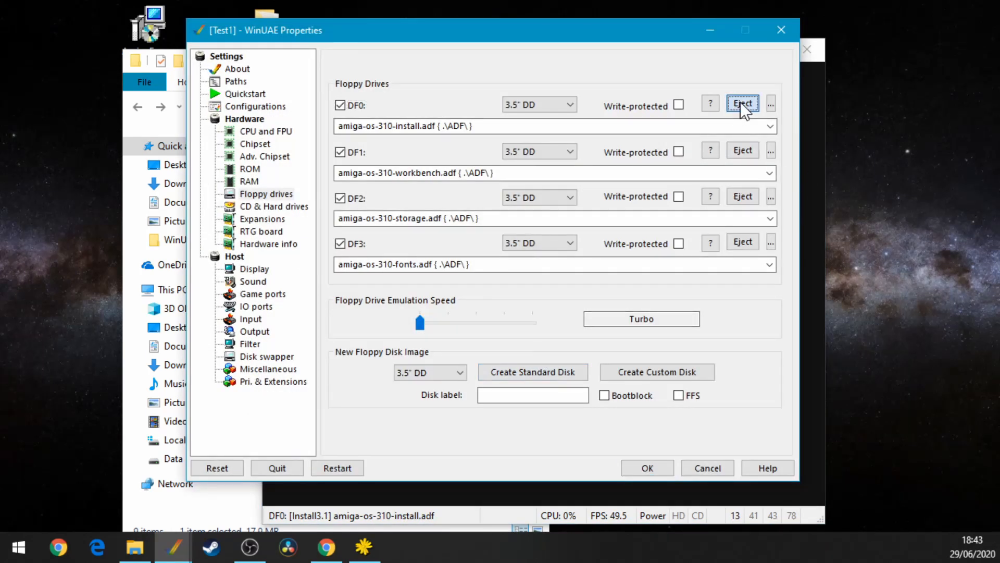
pyautogui.click(742, 104)
pyautogui.click(743, 150)
pyautogui.click(743, 196)
pyautogui.click(743, 242)
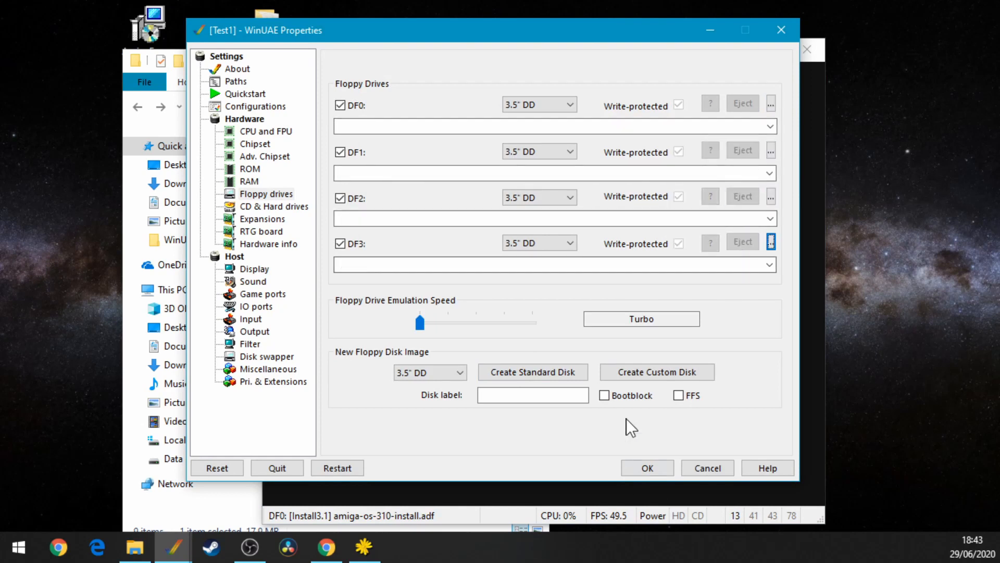
pyautogui.click(636, 472)
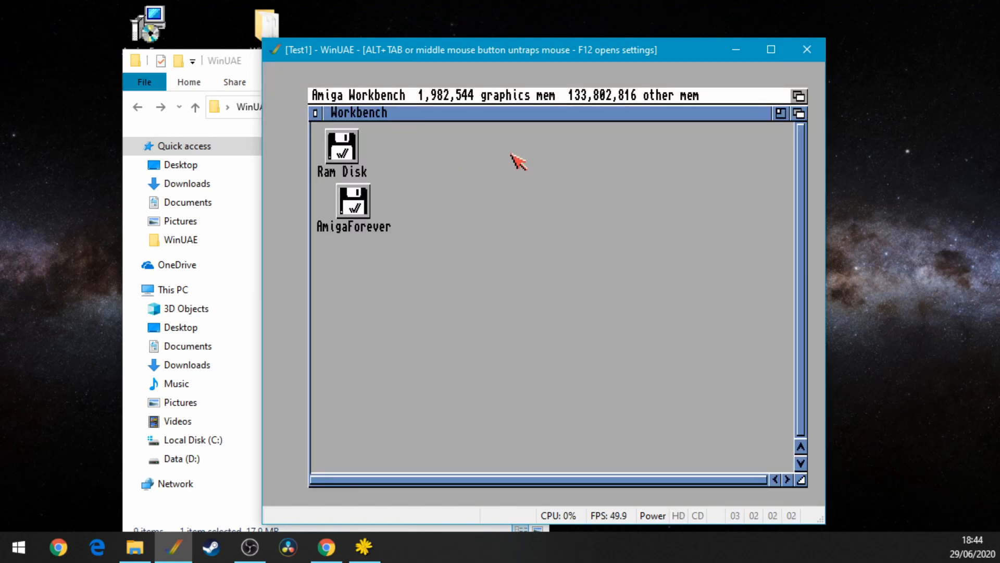
# Step: Inspect the AmigaForever drive in an enlarged window, moving the Tools drawer clear of Utilities to view its contents, and close both windows
pyautogui.doubleClick(370, 219)
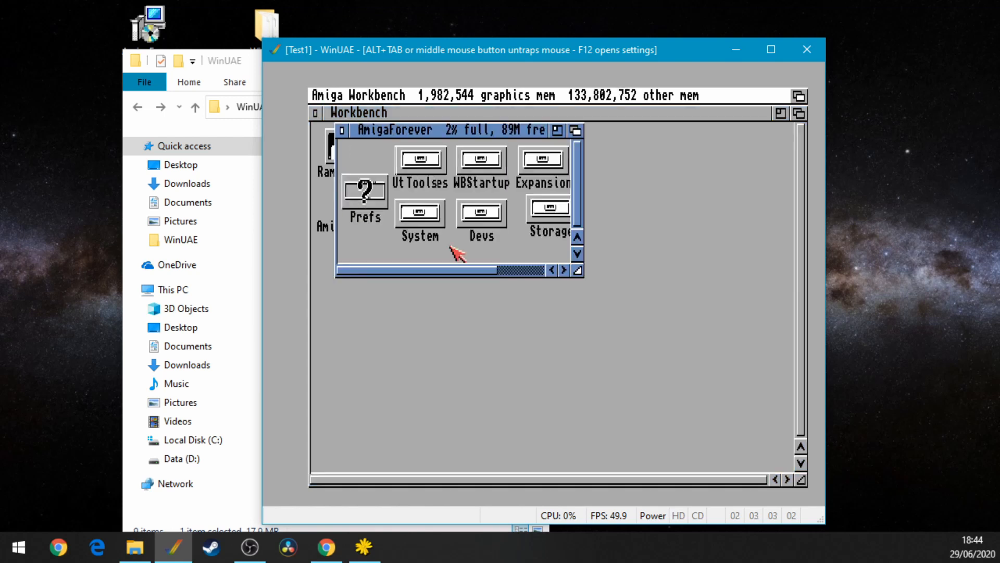
pyautogui.moveTo(577, 270); pyautogui.dragTo(737, 335)
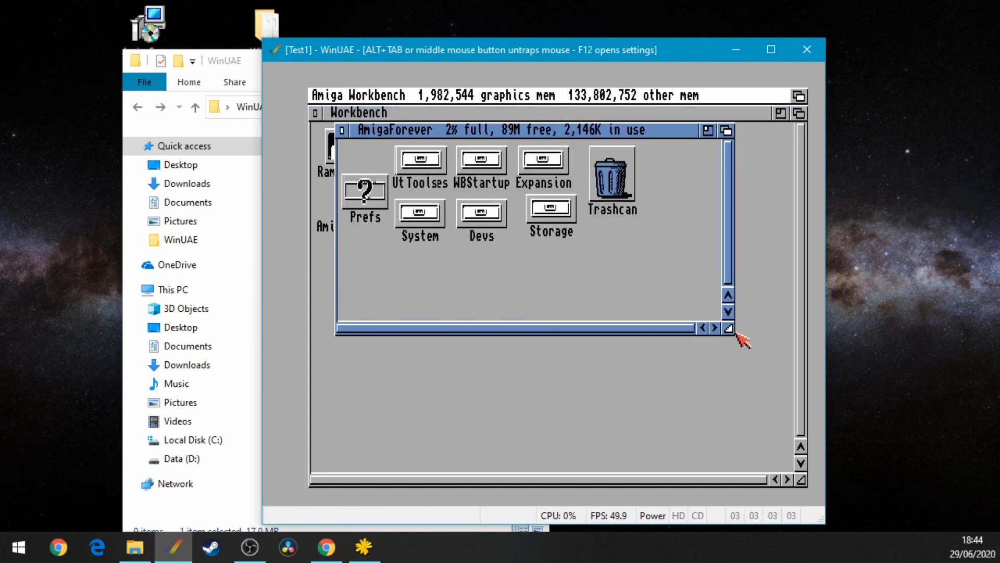
pyautogui.moveTo(408, 163); pyautogui.dragTo(414, 288)
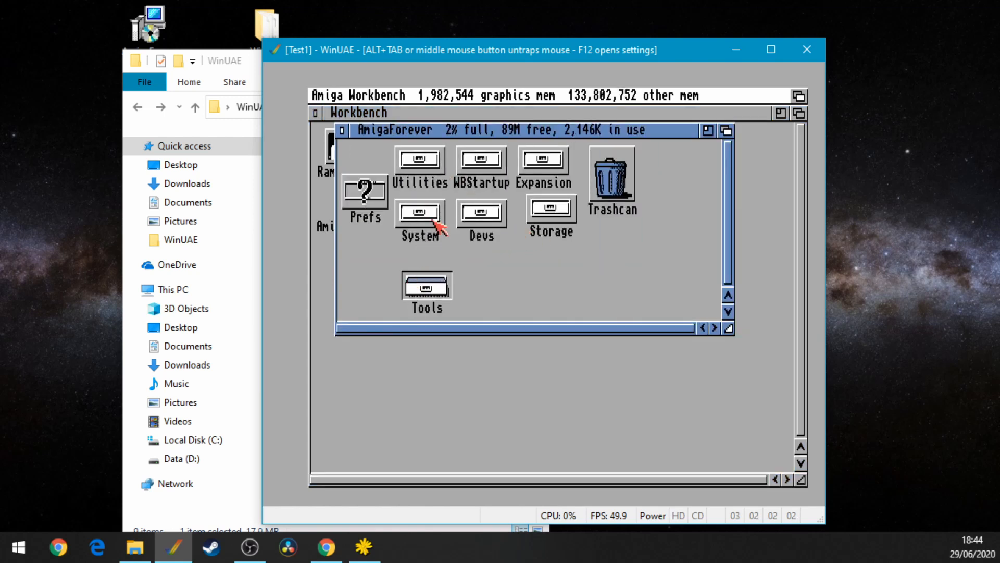
pyautogui.doubleClick(443, 285)
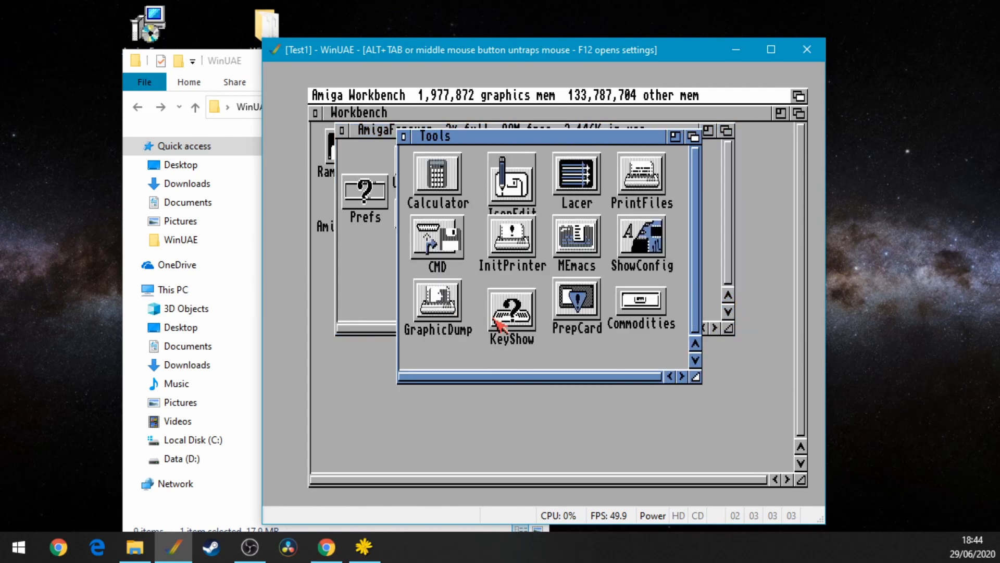
pyautogui.click(405, 137)
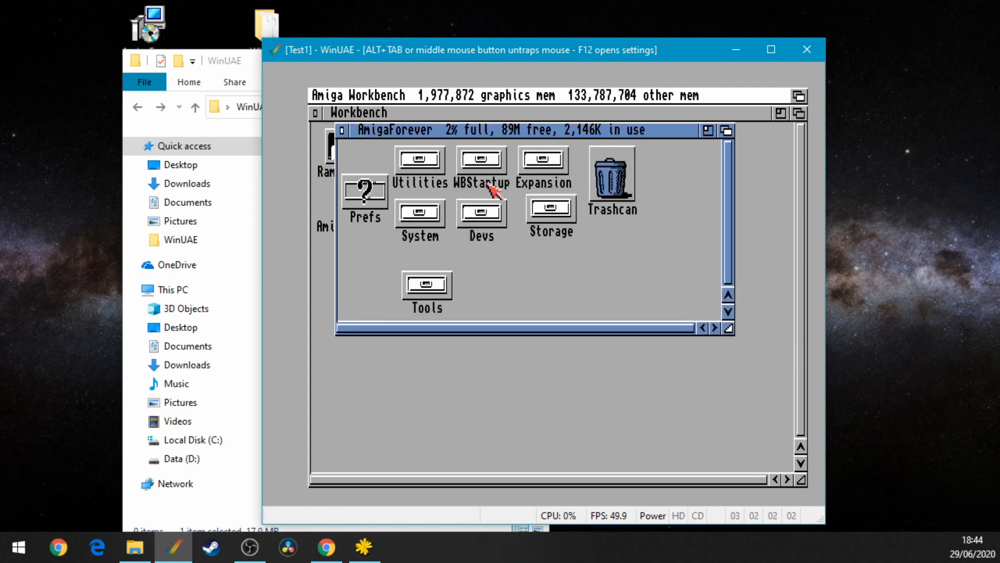
pyautogui.click(341, 130)
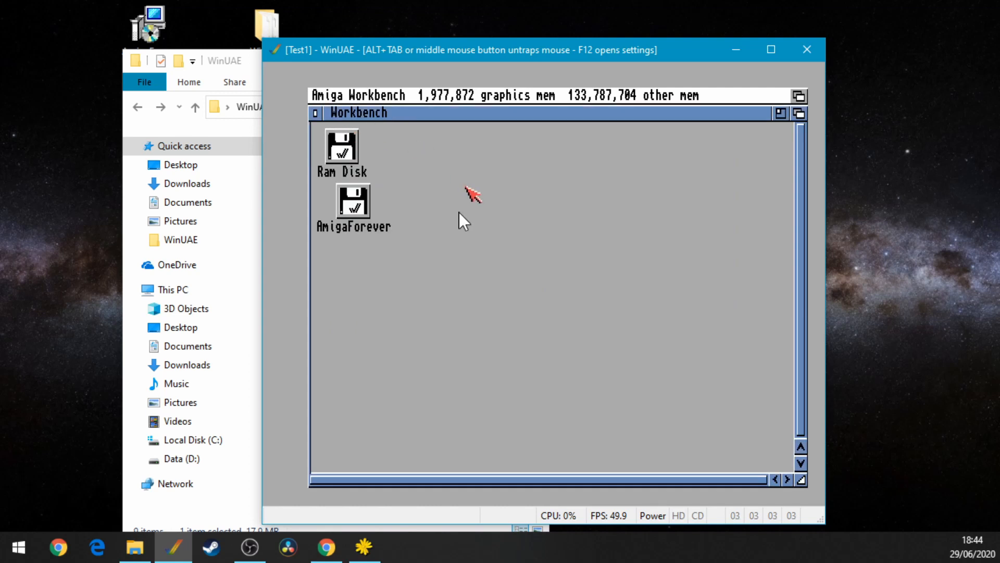
# Step: Load MISC31_#1.adf into DF0 and TOOLS31_#2.adf into DF1 from the BetterWB folder
pyautogui.press('F12')
pyautogui.click(770, 103)
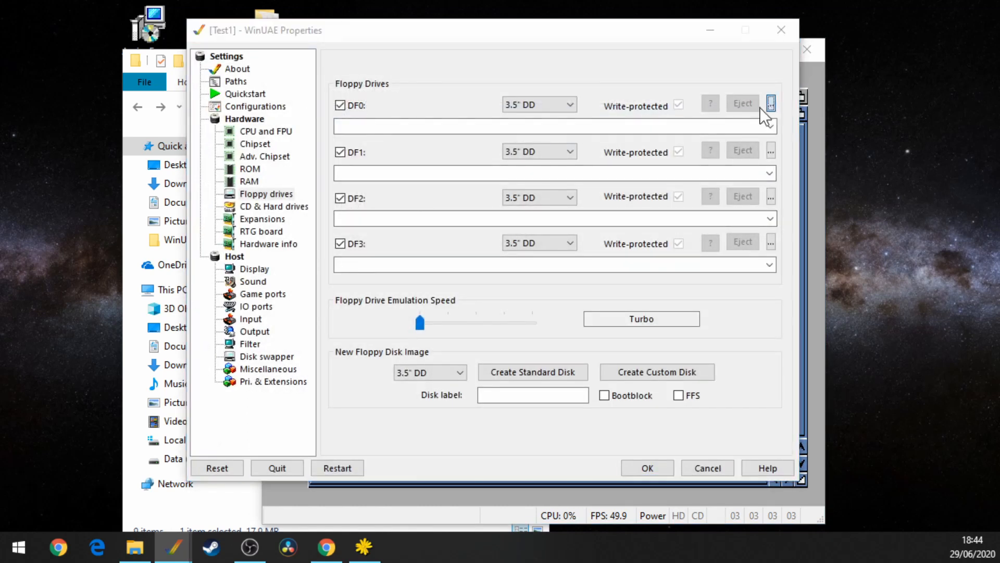
pyautogui.doubleClick(382, 155)
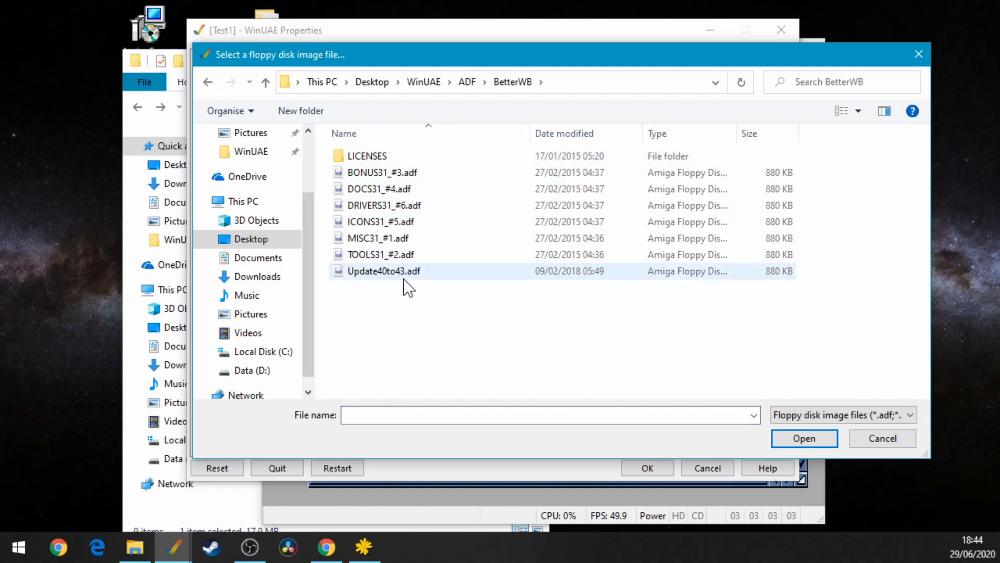
pyautogui.click(408, 238)
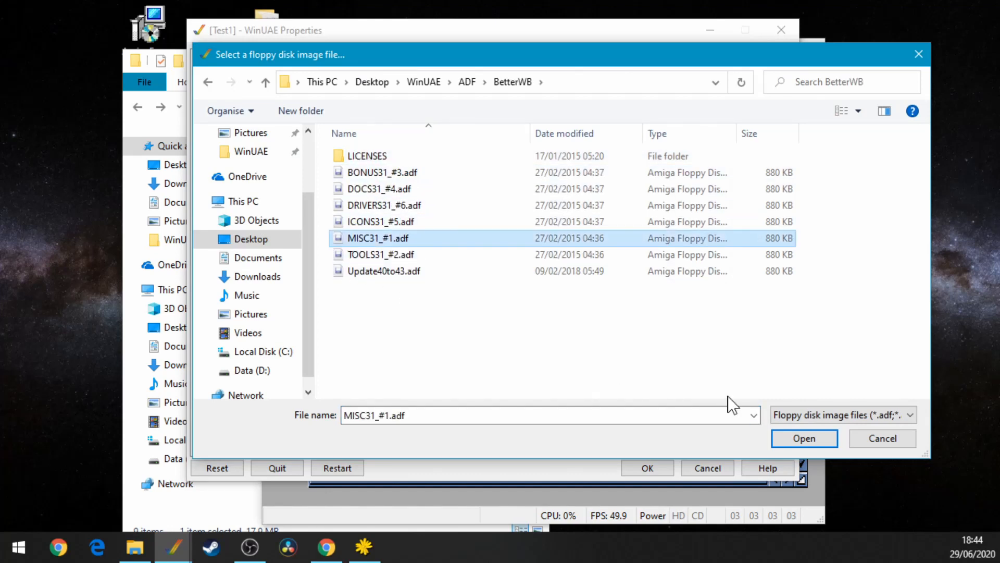
pyautogui.click(792, 432)
pyautogui.click(770, 150)
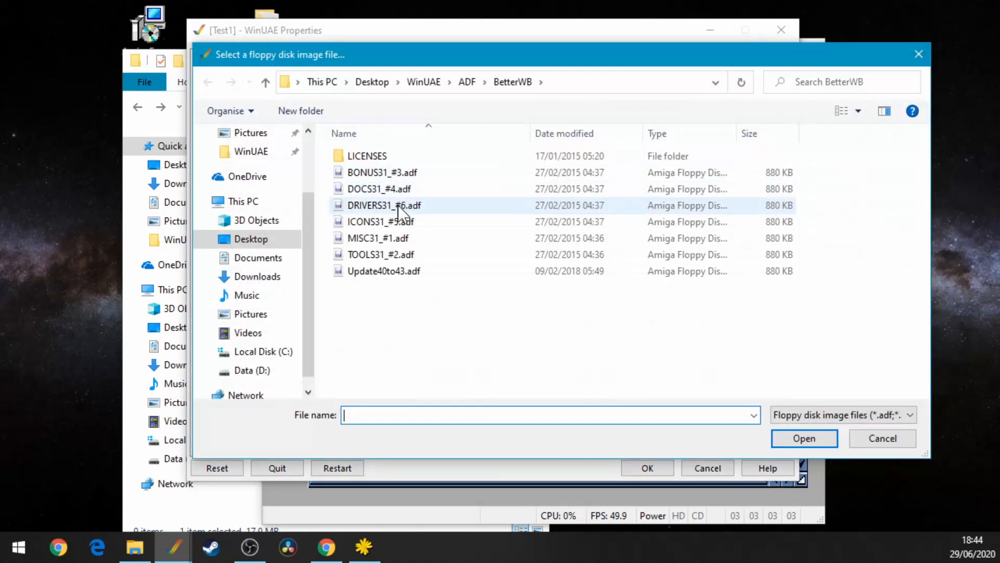
pyautogui.click(409, 253)
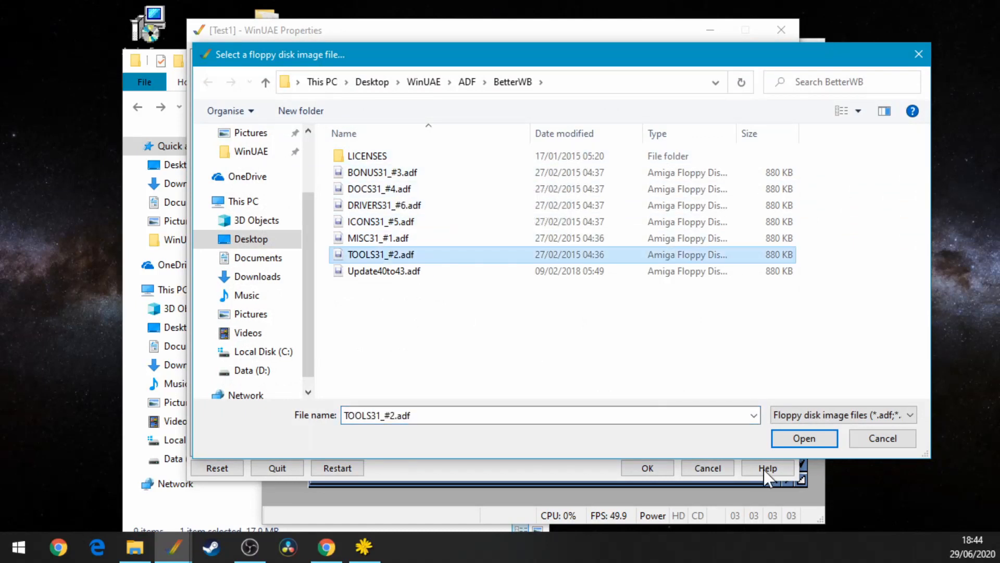
pyautogui.click(799, 434)
# Step: Load BONUS31_#3.adf into DF2 and DOCS31_#4.adf into DF3, and return to Workbench
pyautogui.click(770, 192)
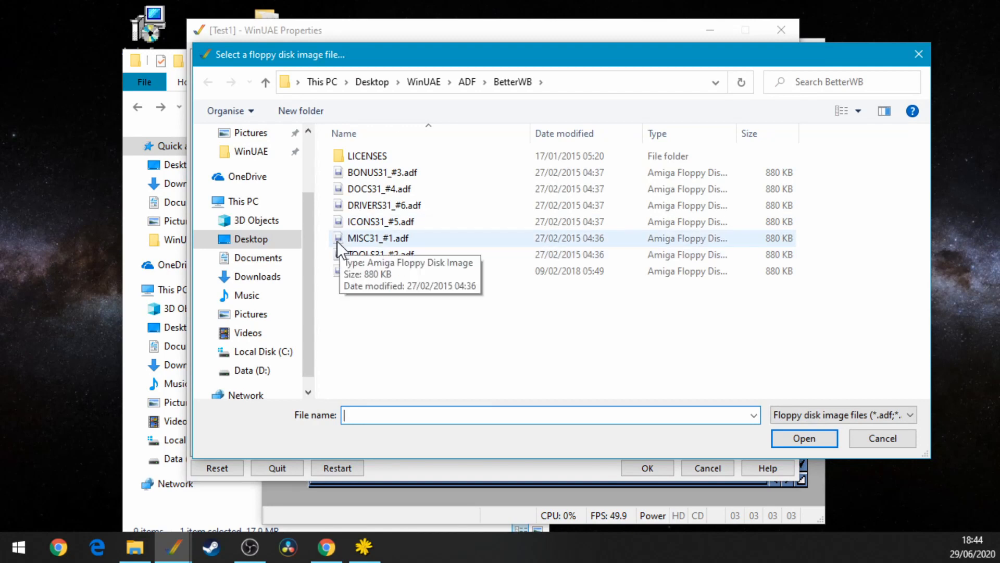
pyautogui.click(423, 173)
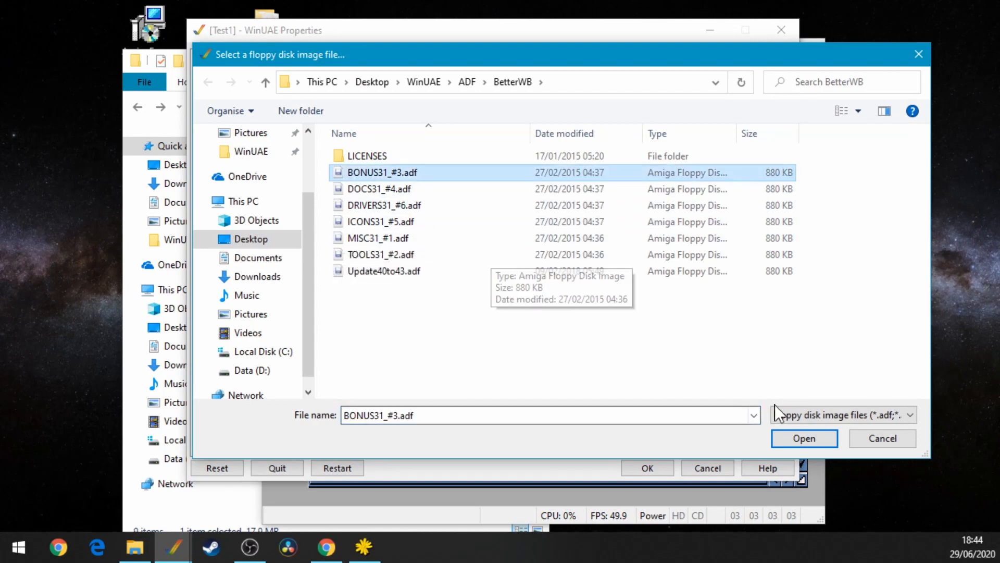
pyautogui.click(804, 437)
pyautogui.click(772, 242)
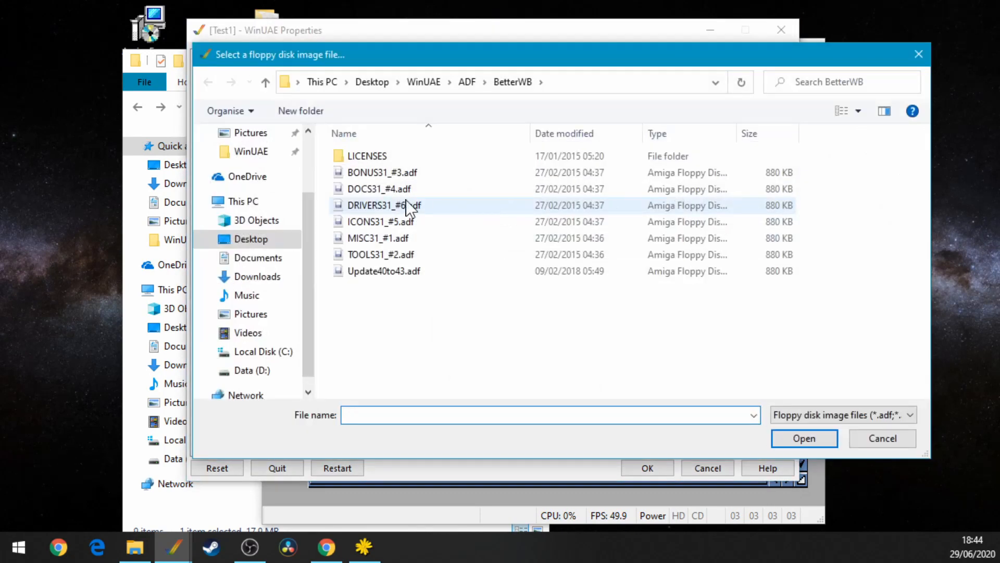
pyautogui.click(401, 189)
pyautogui.click(796, 439)
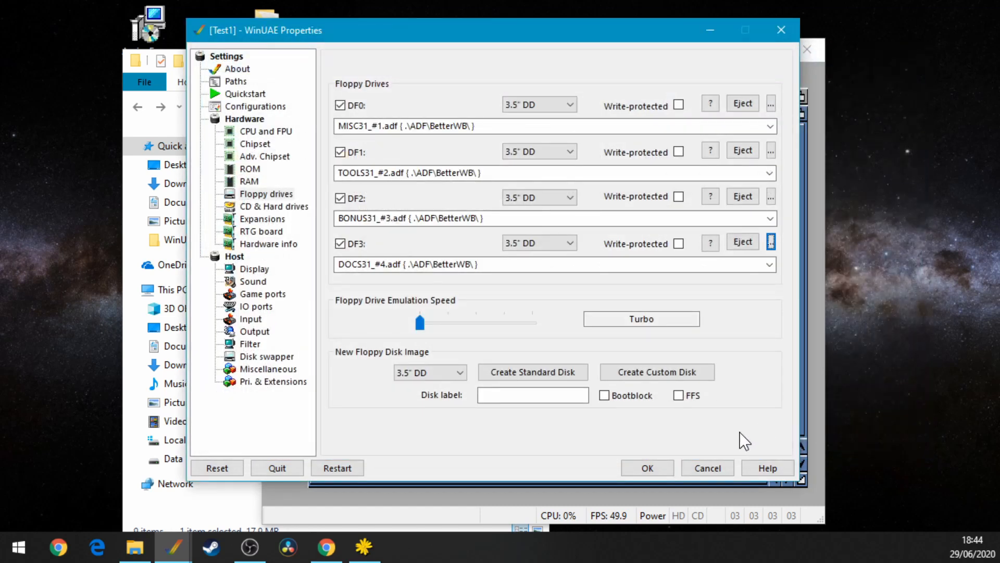
pyautogui.click(650, 469)
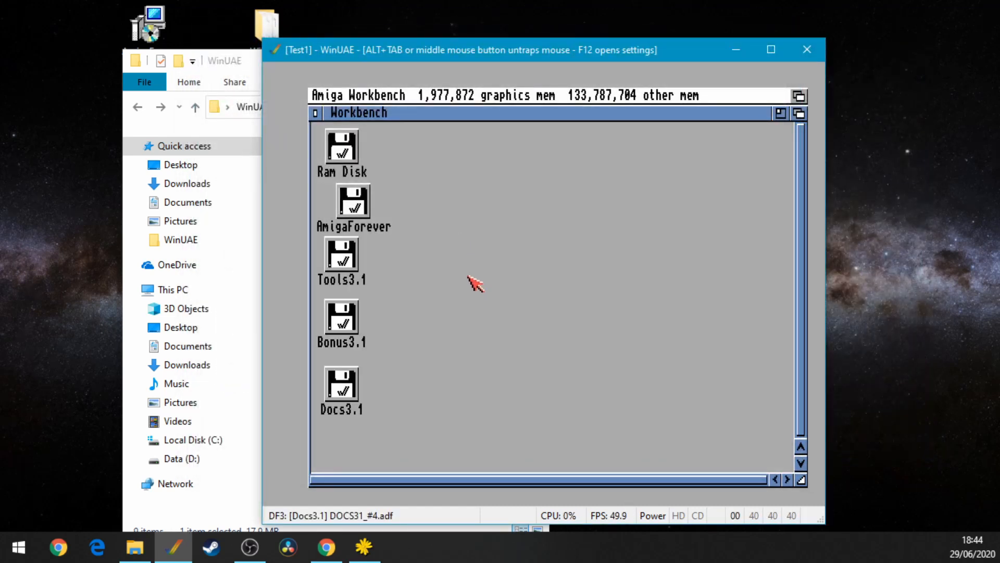
# Step: Open the Misc3.1 disk and launch Install_BetterWB
pyautogui.doubleClick(535, 267)
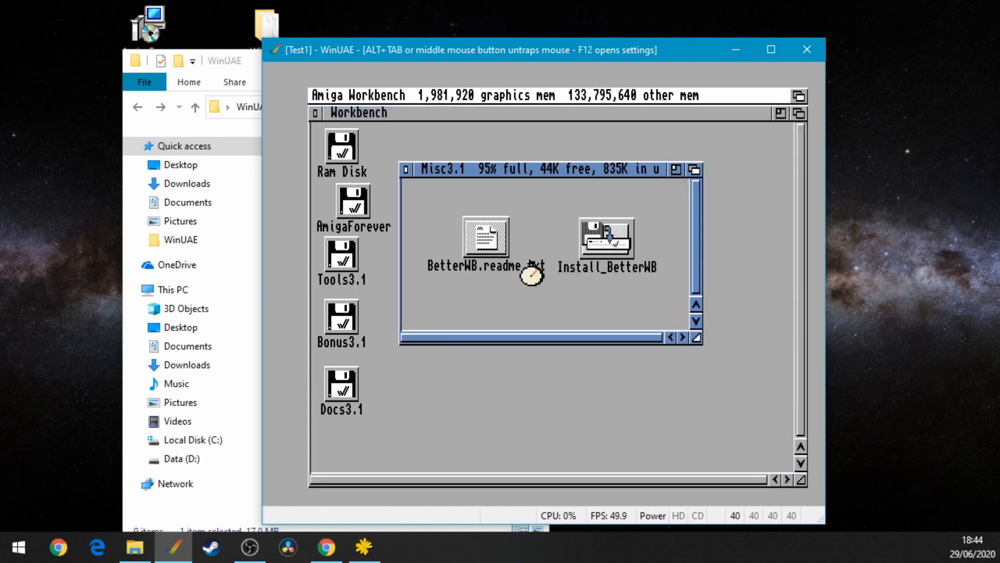
pyautogui.click(627, 241)
pyautogui.doubleClick(627, 241)
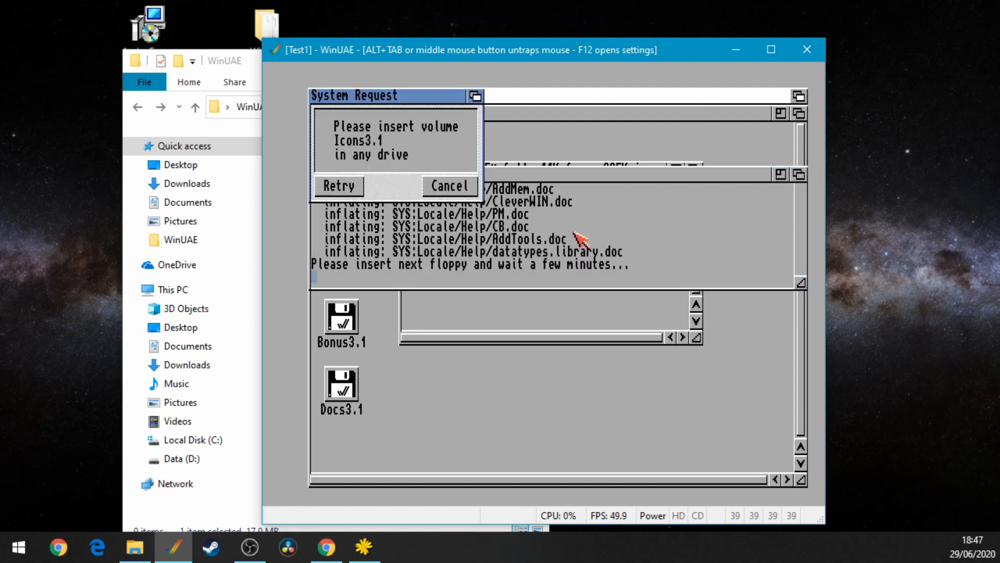
# Step: Load ICONS31_#5.adf into DF1 and DRIVERS31_#6.adf into DF2 from the BetterWB folder, and return to Workbench
pyautogui.press('F12')
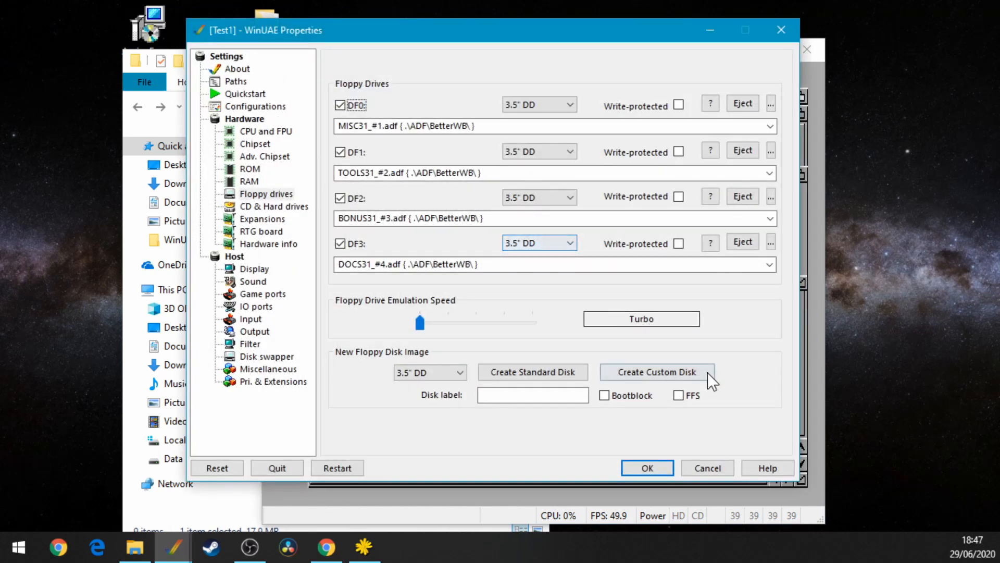
pyautogui.click(771, 151)
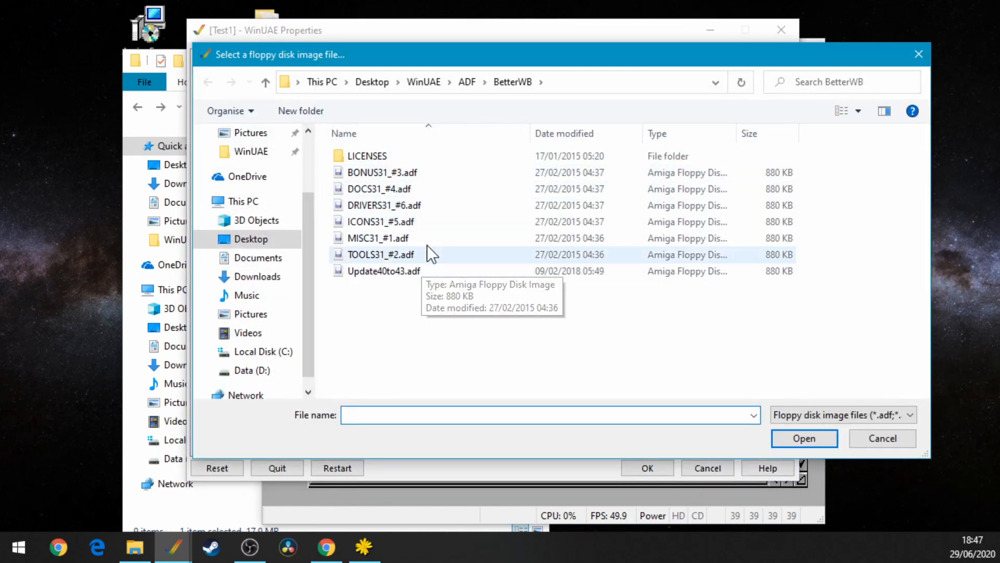
pyautogui.click(421, 228)
pyautogui.click(795, 431)
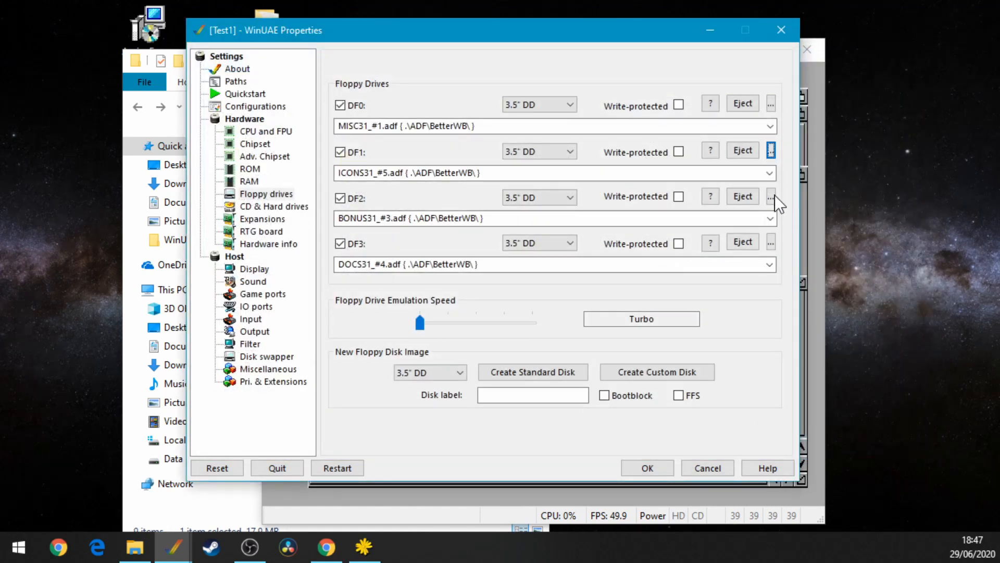
pyautogui.click(771, 197)
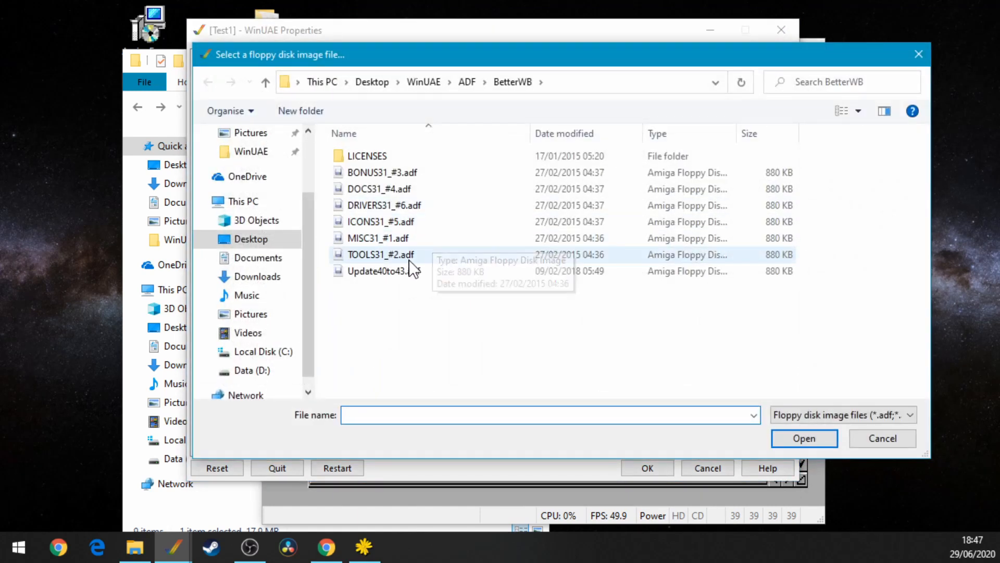
pyautogui.click(414, 207)
pyautogui.click(792, 436)
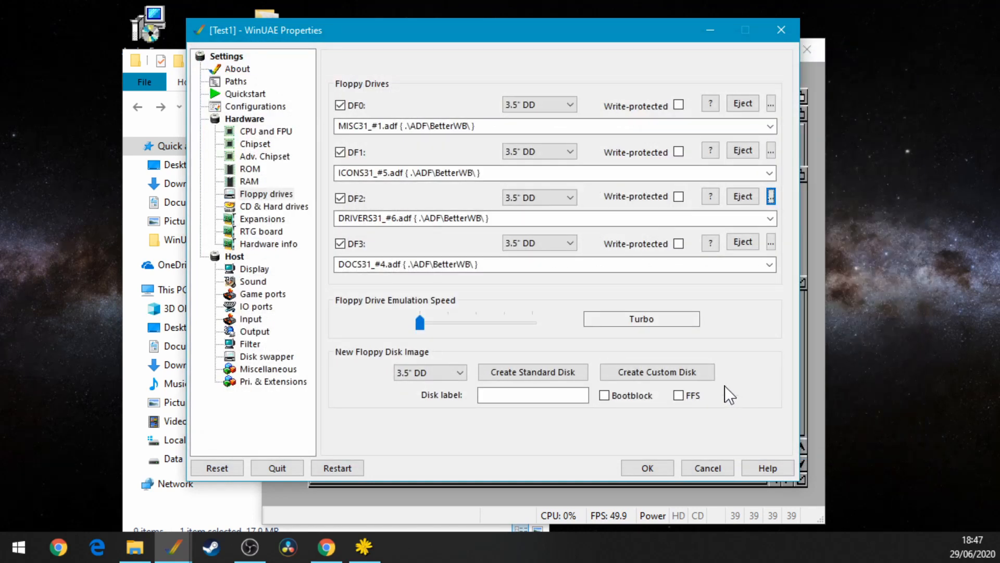
pyautogui.click(647, 467)
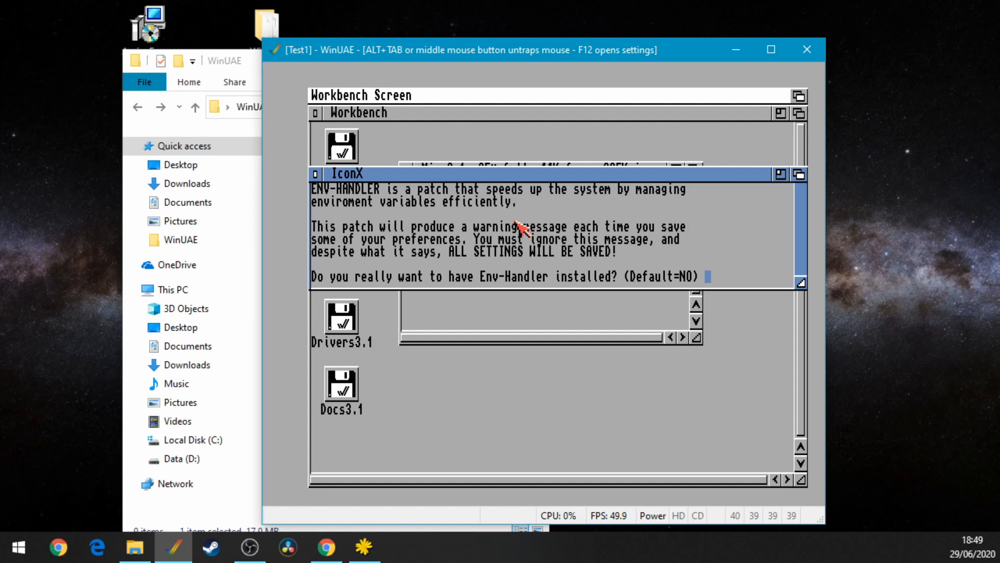
# Step: Accept the default NO for installing Env-Handler and close the Misc3.1 disk window
pyautogui.press('Return')
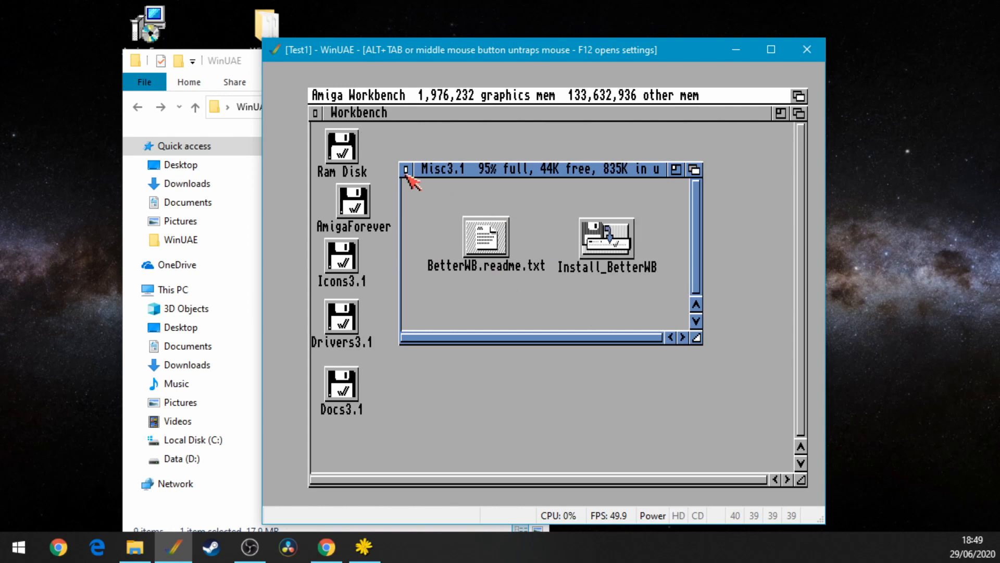
pyautogui.click(406, 174)
# Step: Load Update40to43.adf into DF0 from the BetterWB folder and return to Workbench
pyautogui.press('F12')
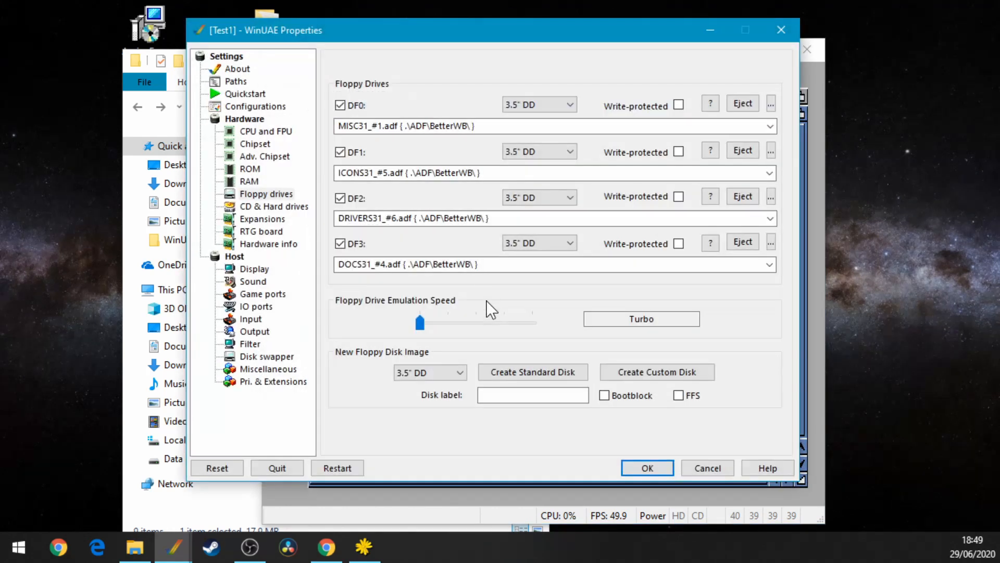
pyautogui.click(771, 103)
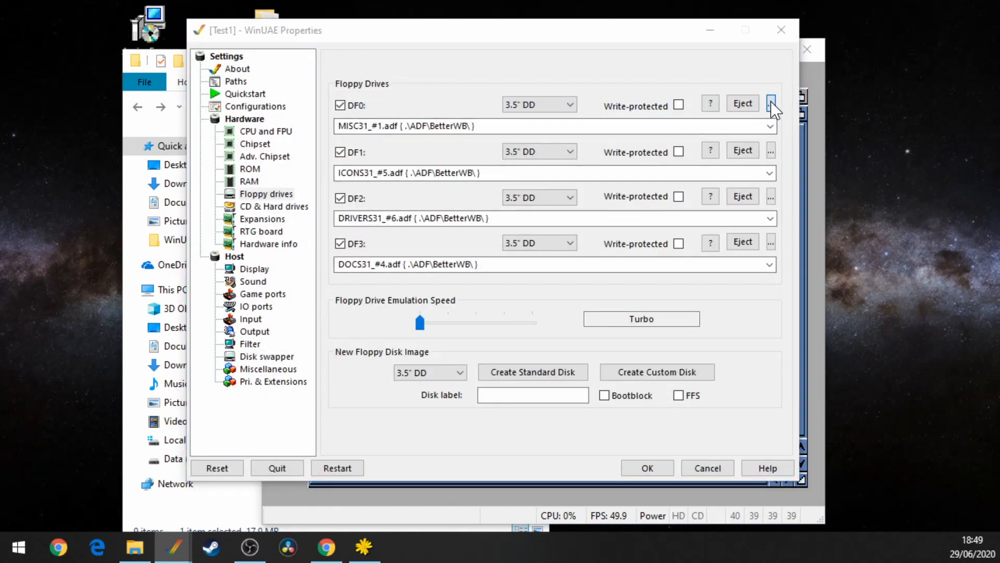
pyautogui.click(402, 271)
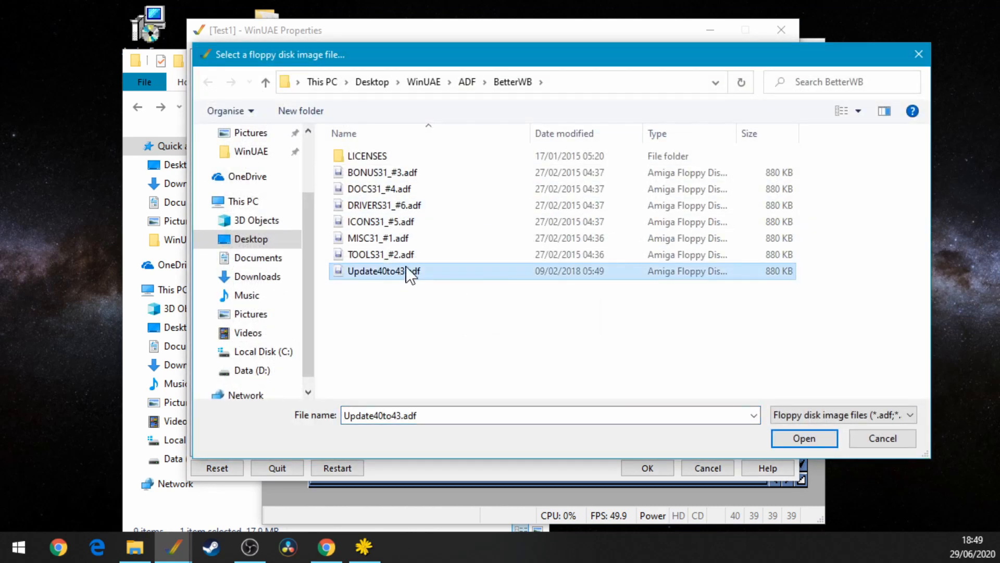
pyautogui.click(799, 439)
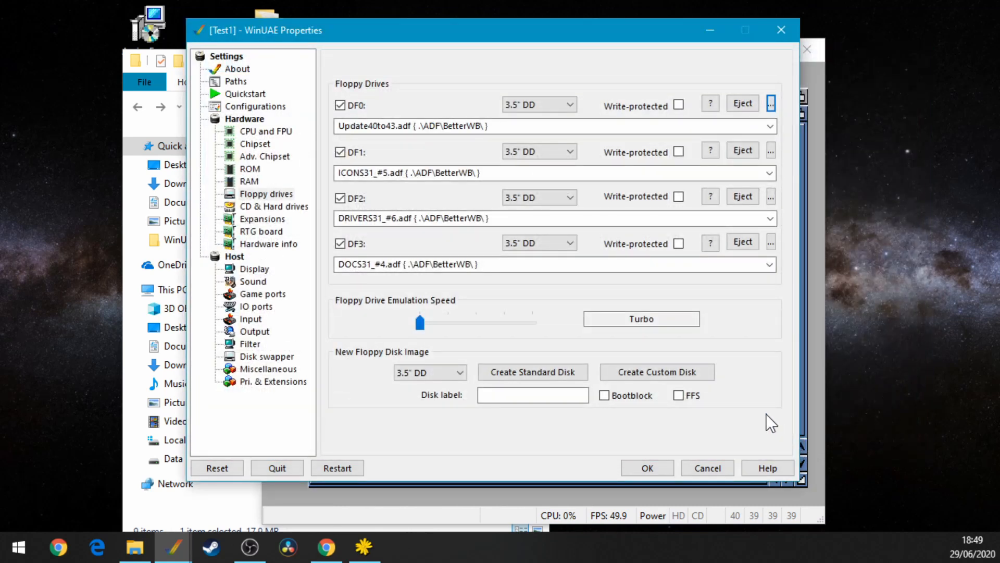
pyautogui.click(649, 468)
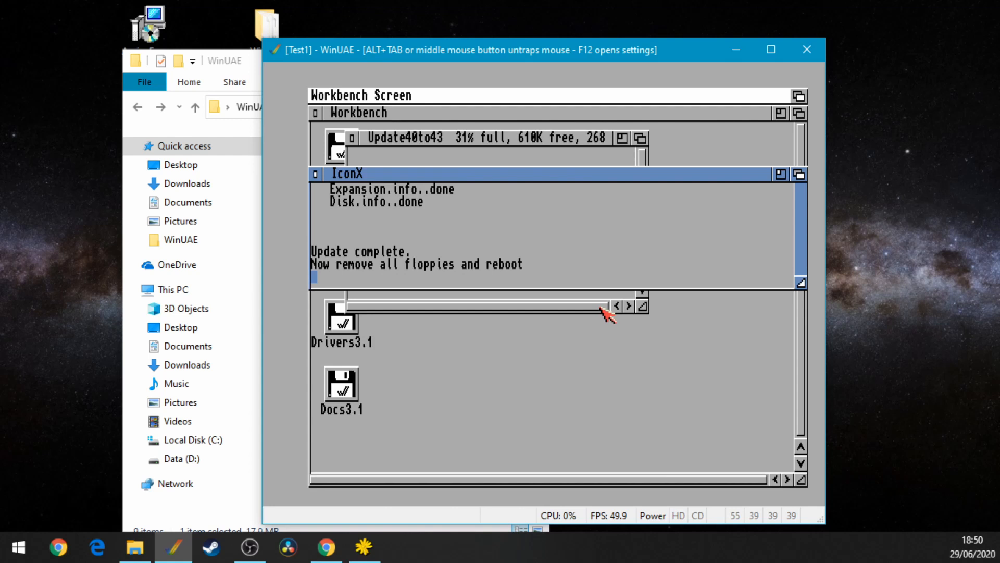
# Step: Eject the floppy images from DF0, DF1, DF2 and DF3, and reset the emulated Amiga
pyautogui.press('F12')
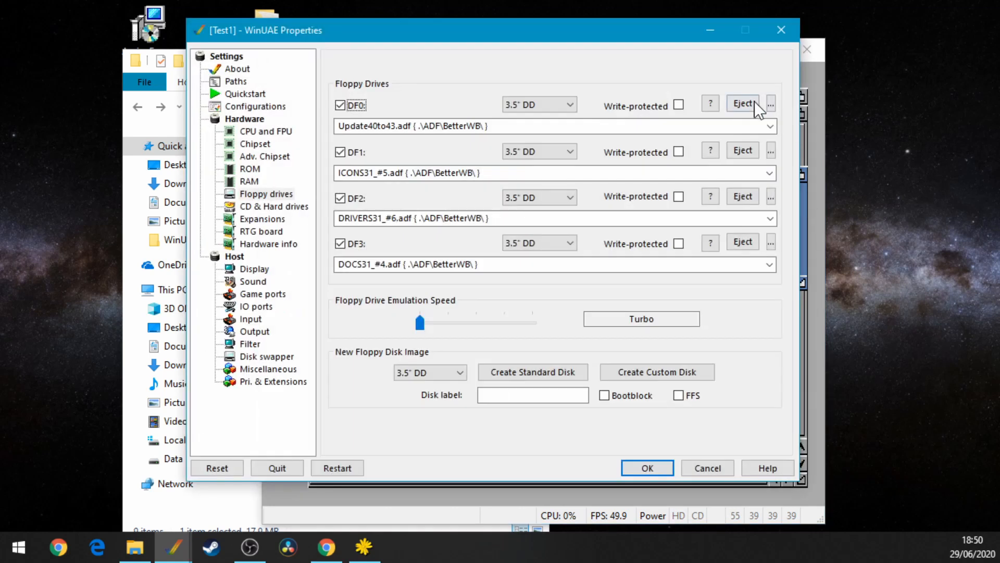
pyautogui.click(754, 102)
pyautogui.click(748, 150)
pyautogui.click(750, 196)
pyautogui.click(748, 242)
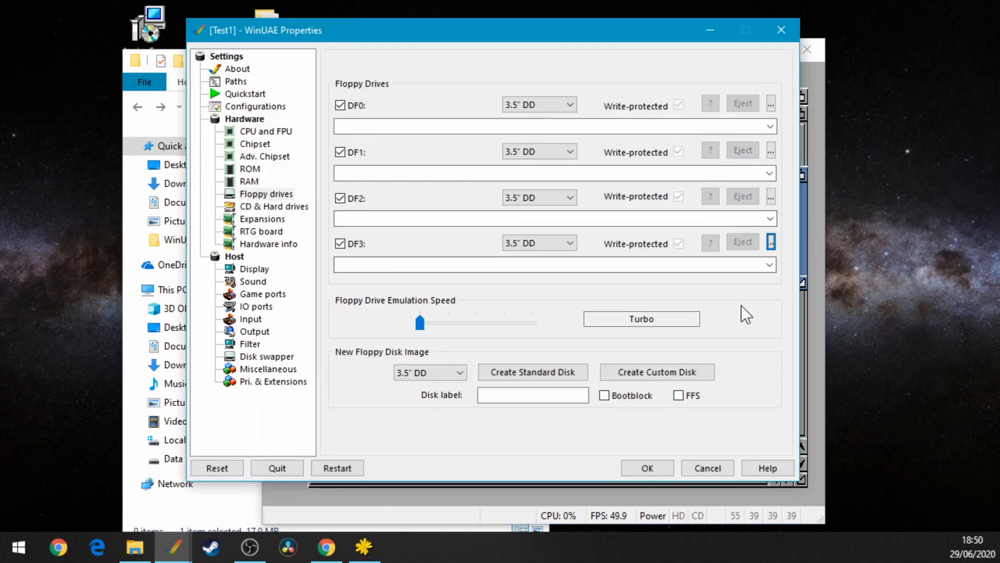
pyautogui.click(648, 467)
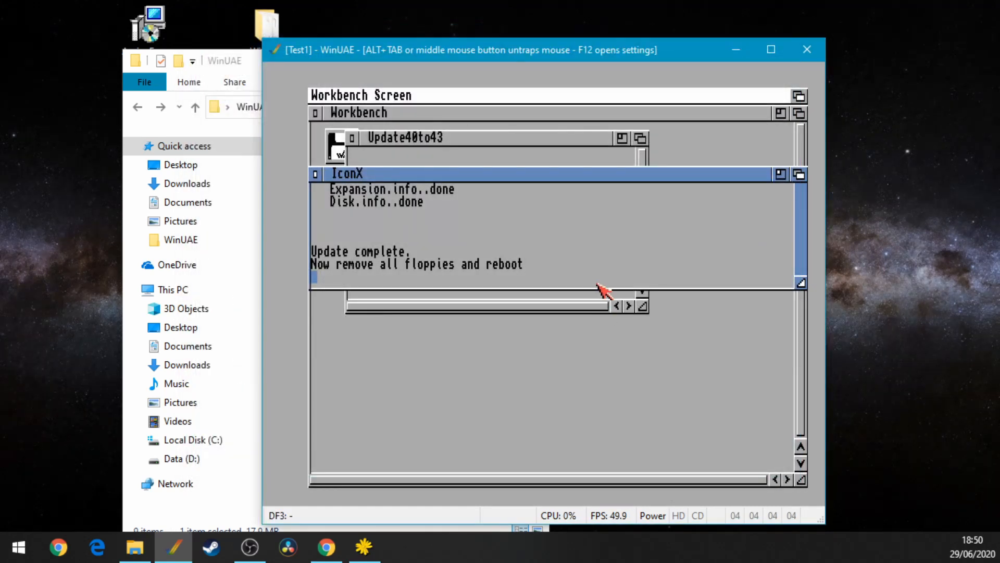
pyautogui.press('F12')
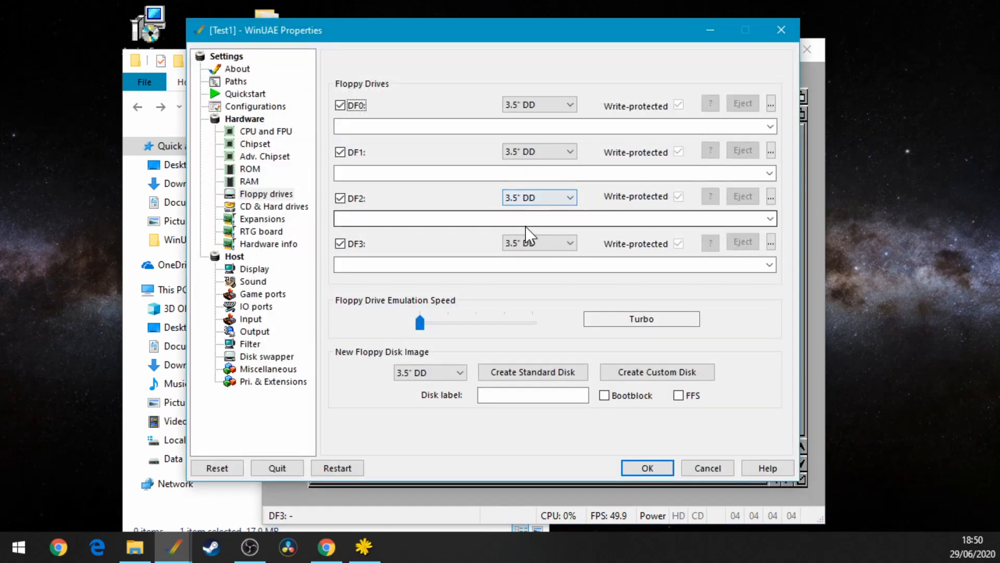
pyautogui.click(219, 468)
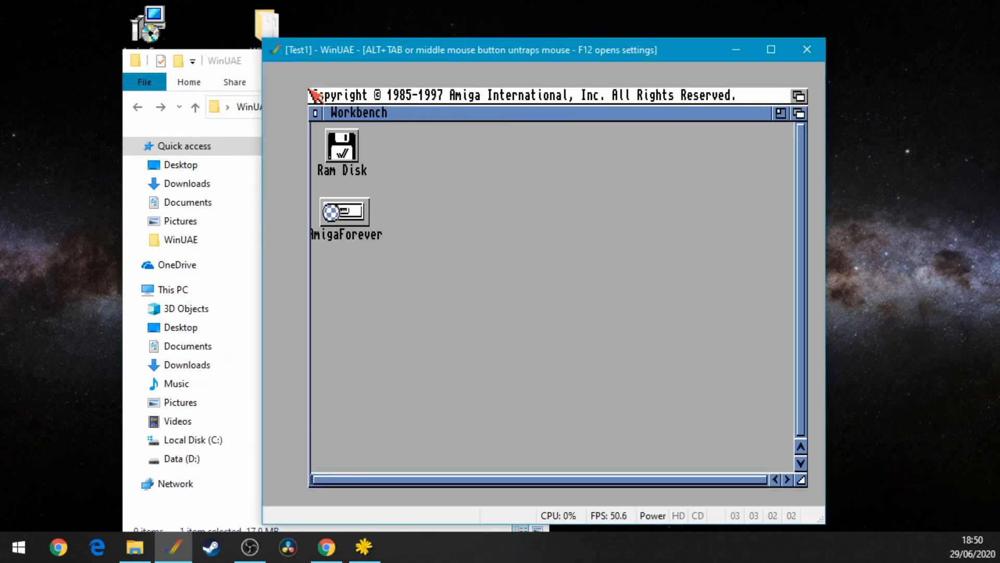
# Step: Inspect the AmigaForever drive in an enlarged window, view the contents of its Tools drawer, and close both windows
pyautogui.doubleClick(344, 213)
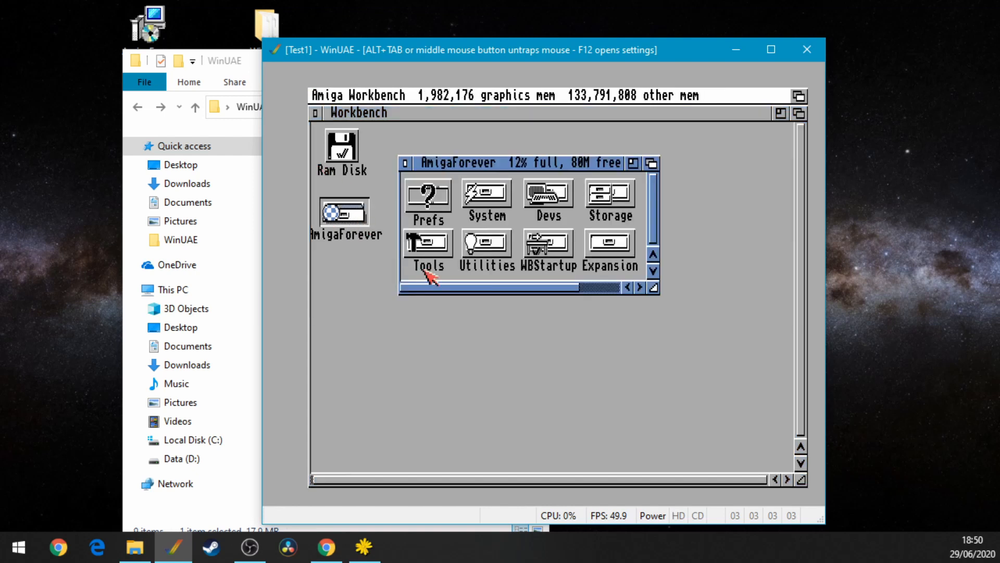
pyautogui.moveTo(655, 289); pyautogui.dragTo(755, 316)
pyautogui.doubleClick(423, 253)
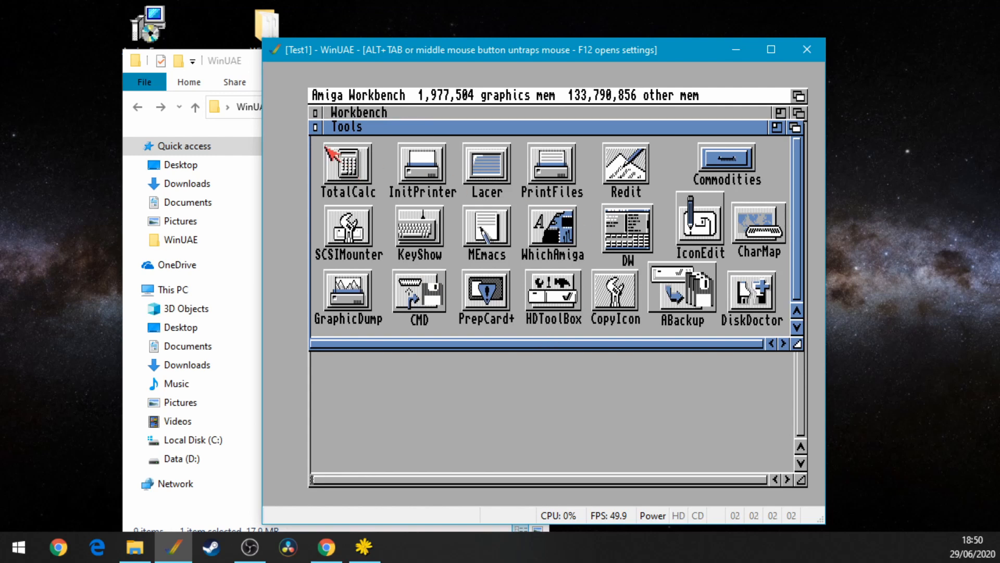
pyautogui.click(315, 127)
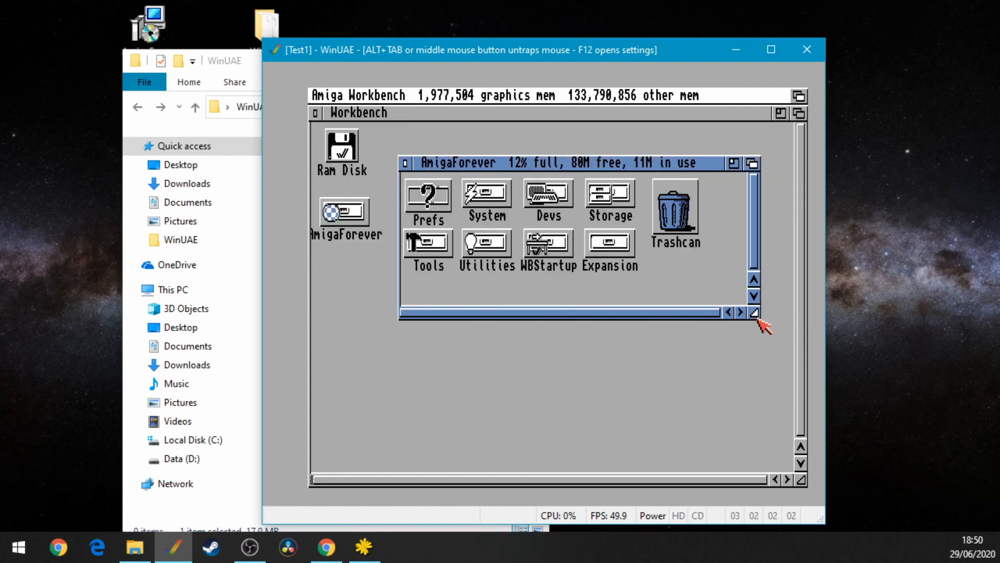
pyautogui.moveTo(759, 321); pyautogui.dragTo(779, 369)
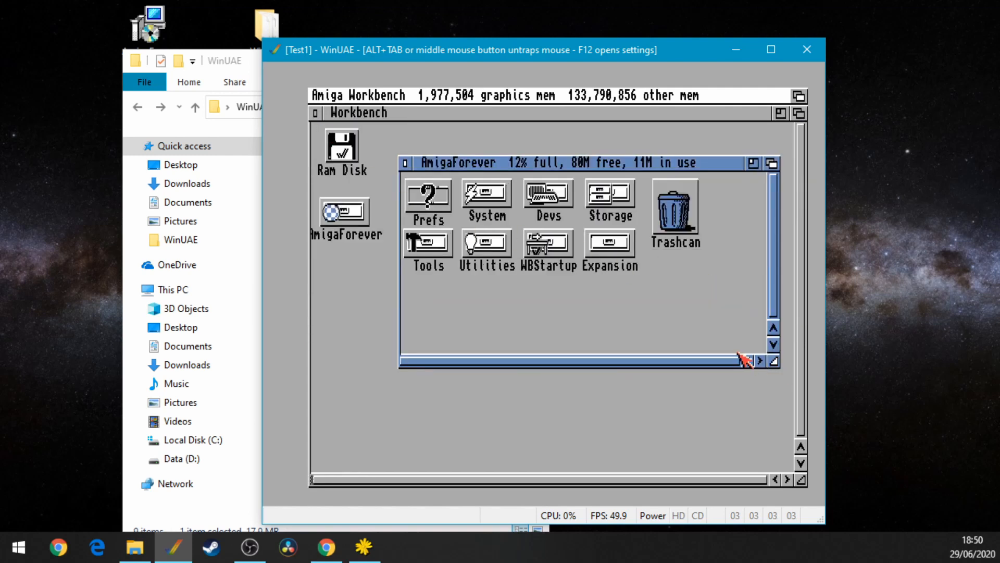
pyautogui.rightClick(428, 308)
pyautogui.click(405, 162)
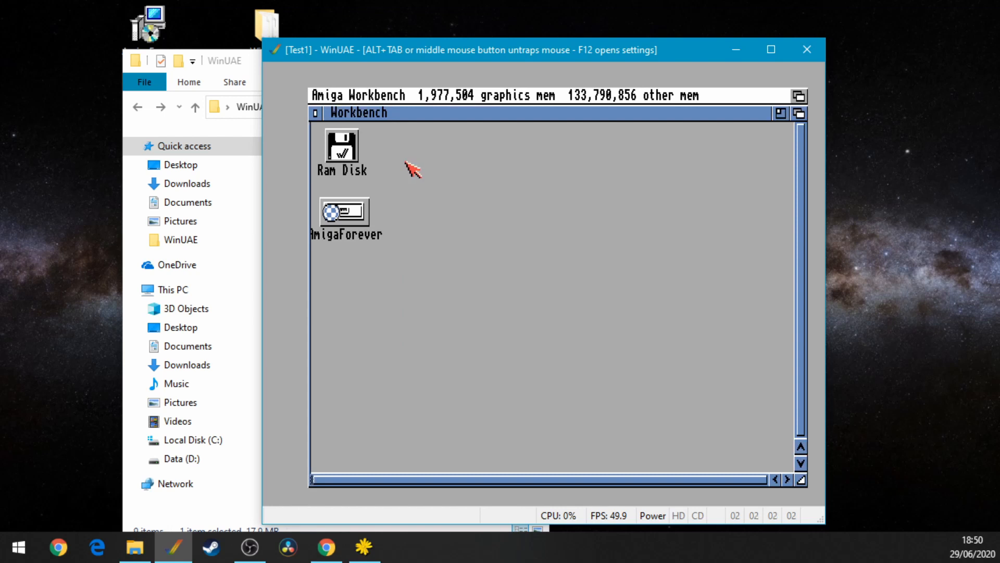
# Step: Begin adding a directory as a hard drive with device name DH1 and volume label Tools
pyautogui.press('F12')
pyautogui.click(276, 207)
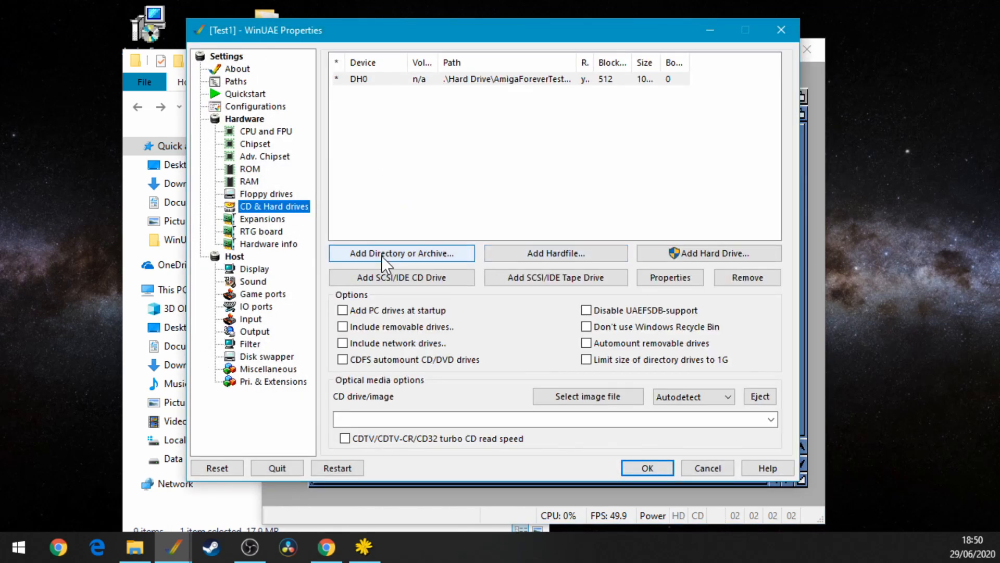
pyautogui.click(383, 253)
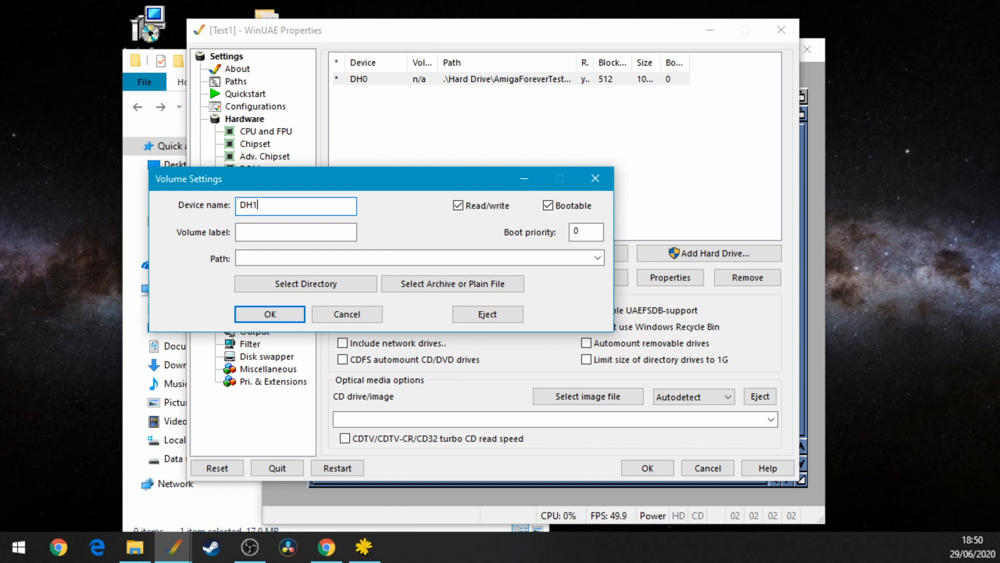
pyautogui.click(278, 232)
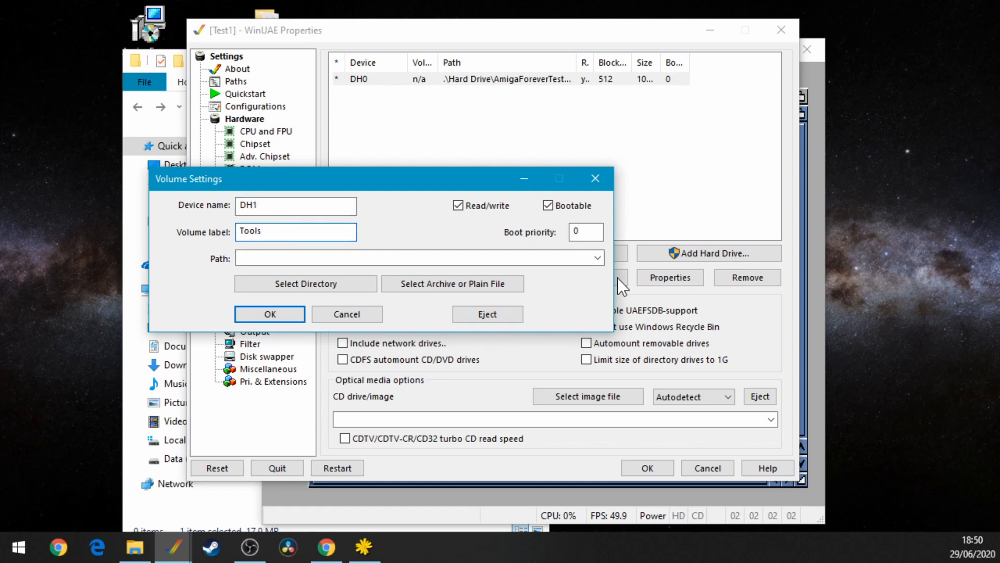
pyautogui.click(598, 258)
pyautogui.click(382, 230)
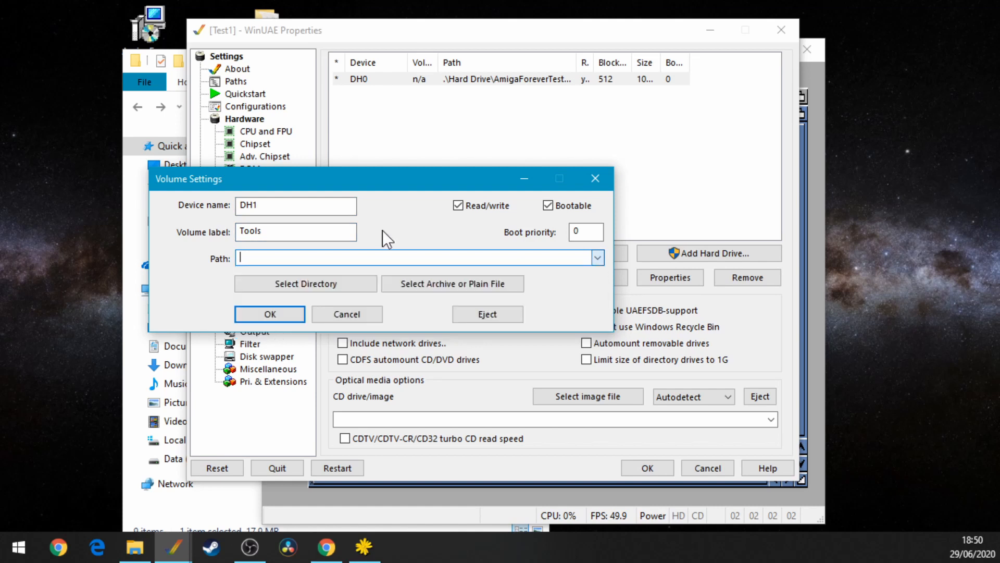
# Step: Set the new volume's path to the Tools folder inside the WinUAE folder on the Desktop
pyautogui.click(328, 282)
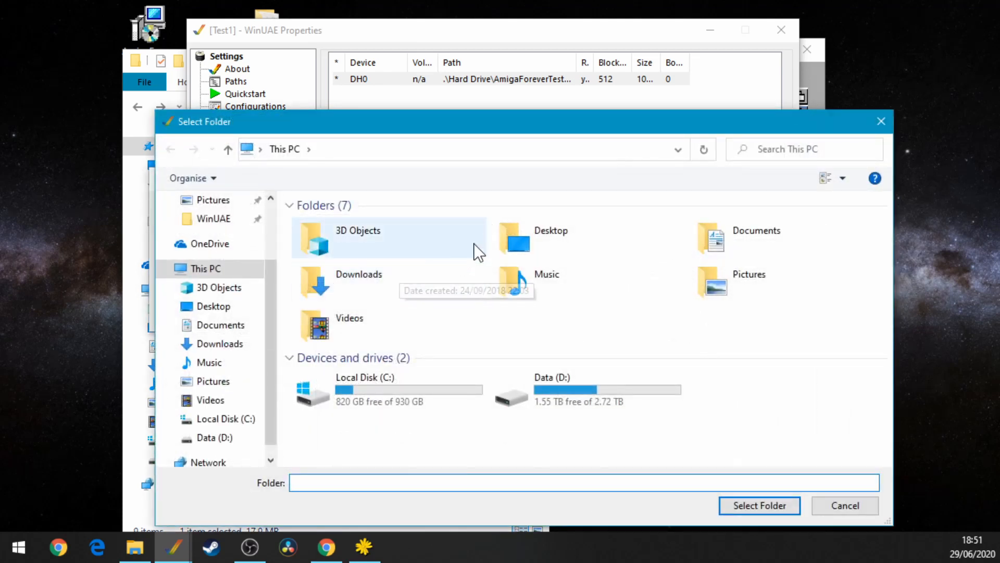
pyautogui.click(245, 218)
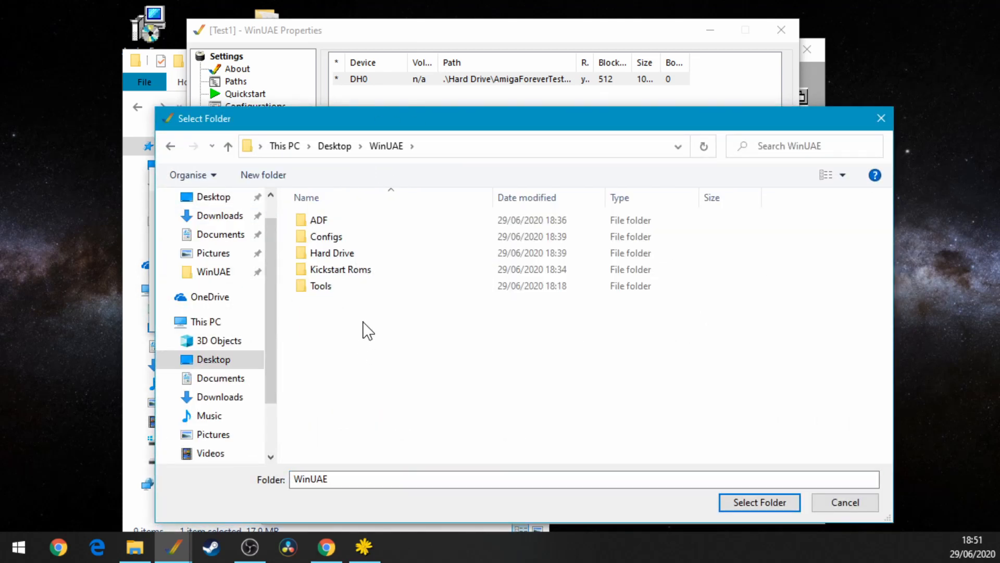
pyautogui.doubleClick(328, 286)
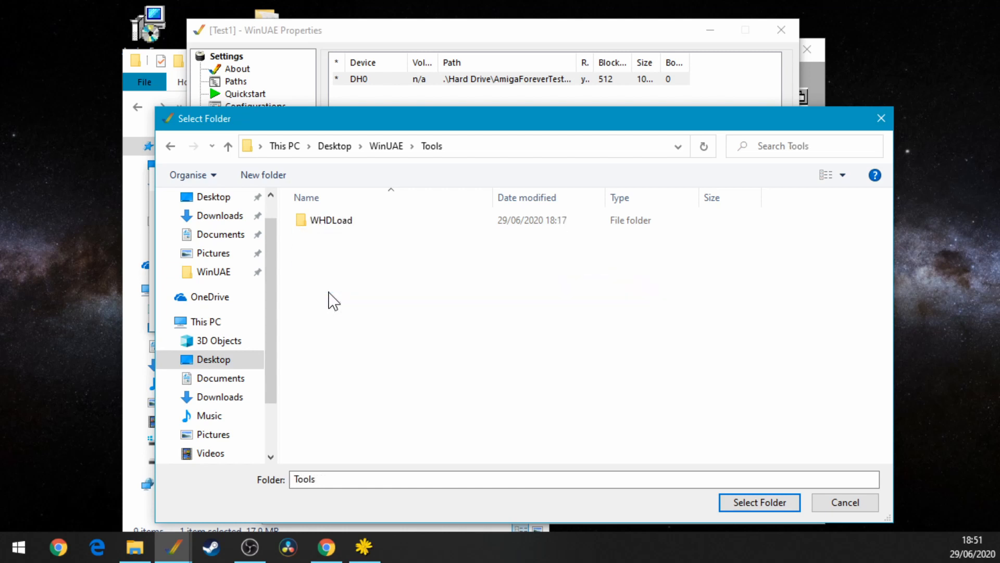
pyautogui.click(746, 501)
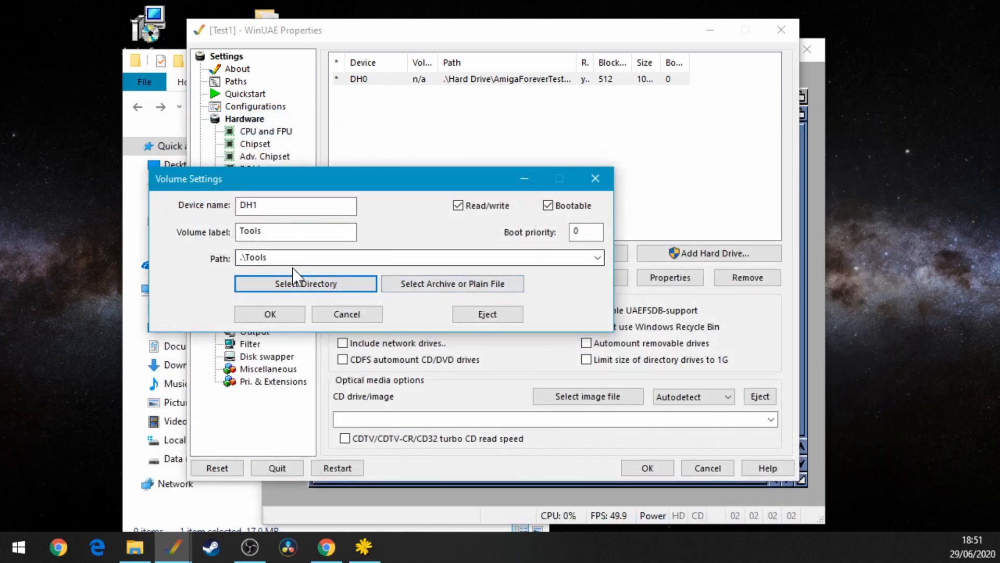
# Step: Switch to File Explorer to check the Tools folder in the WinUAE directory, and minimise the window
pyautogui.click(134, 547)
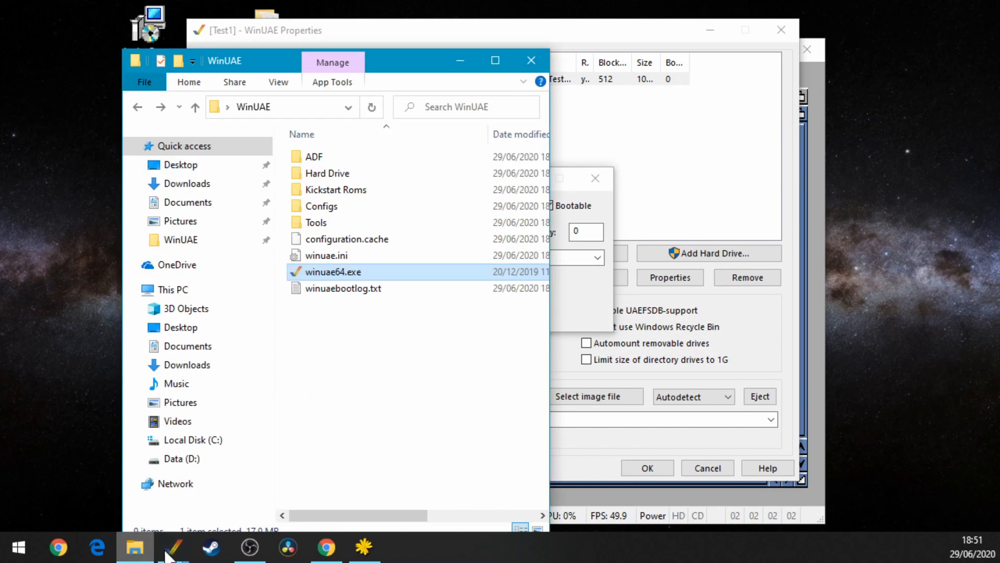
pyautogui.doubleClick(315, 224)
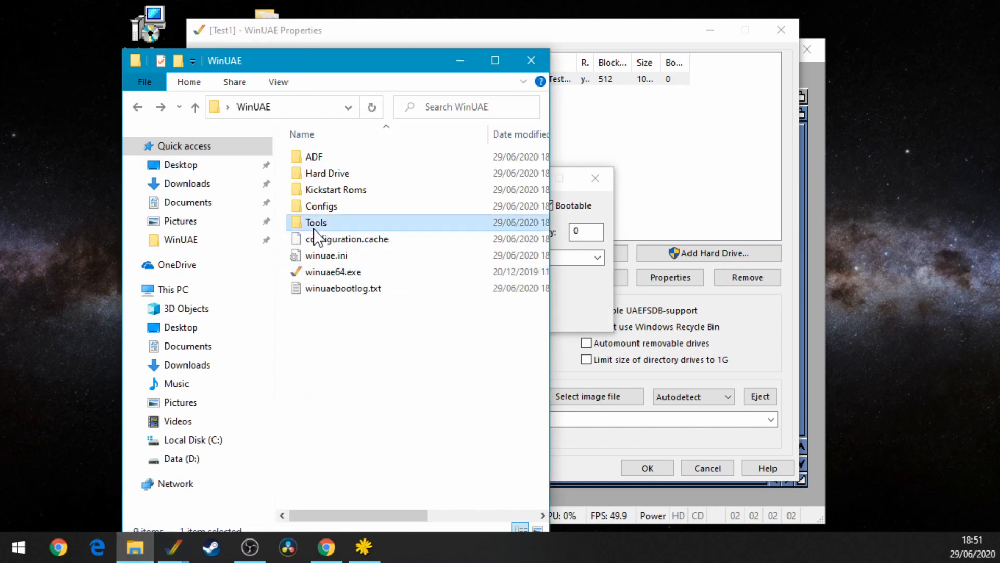
pyautogui.click(470, 63)
# Step: Mount the DH1 volume by confirming its settings and resetting the emulated Amiga, and open the Tools drive on Workbench
pyautogui.click(285, 314)
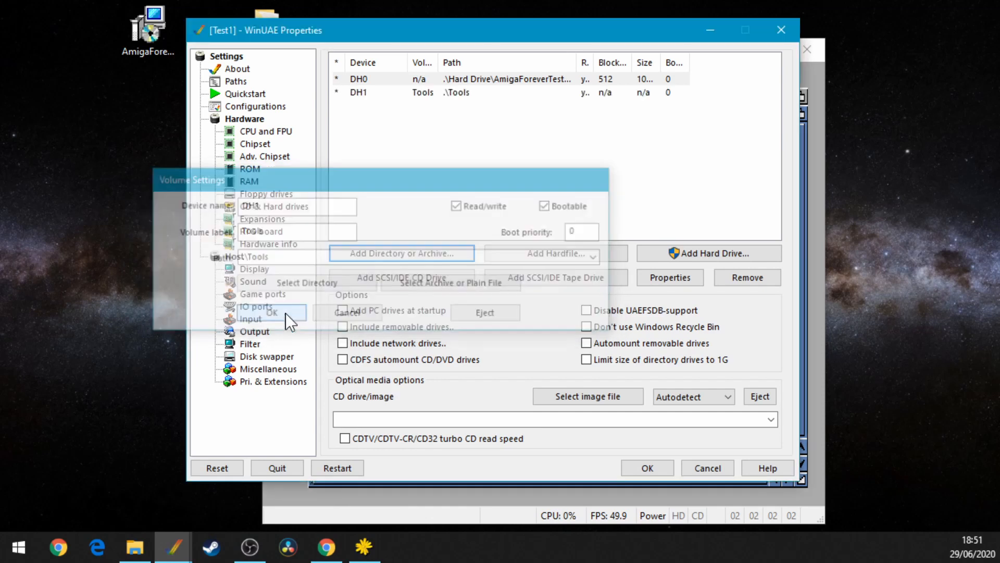
pyautogui.click(222, 471)
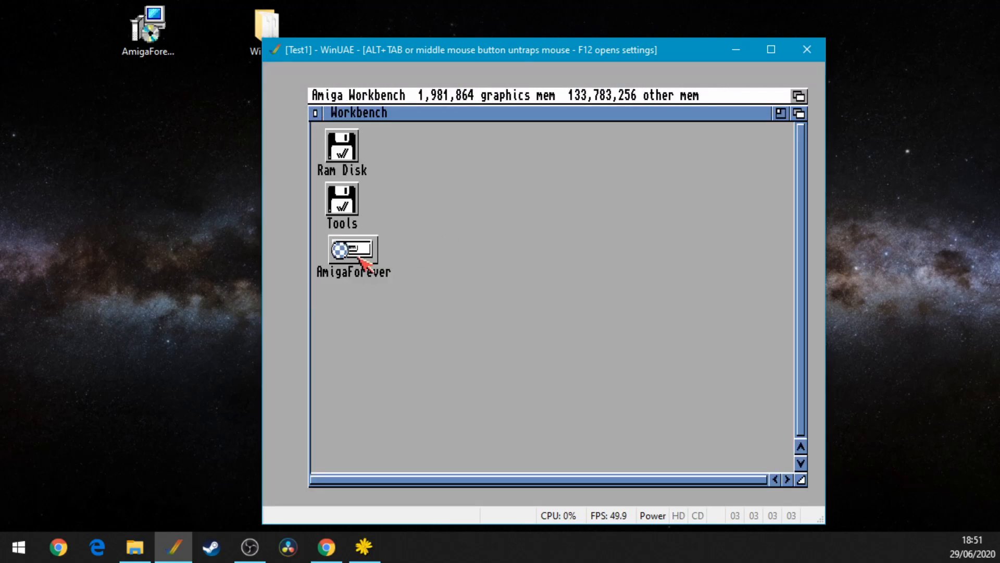
pyautogui.click(352, 251)
pyautogui.doubleClick(342, 203)
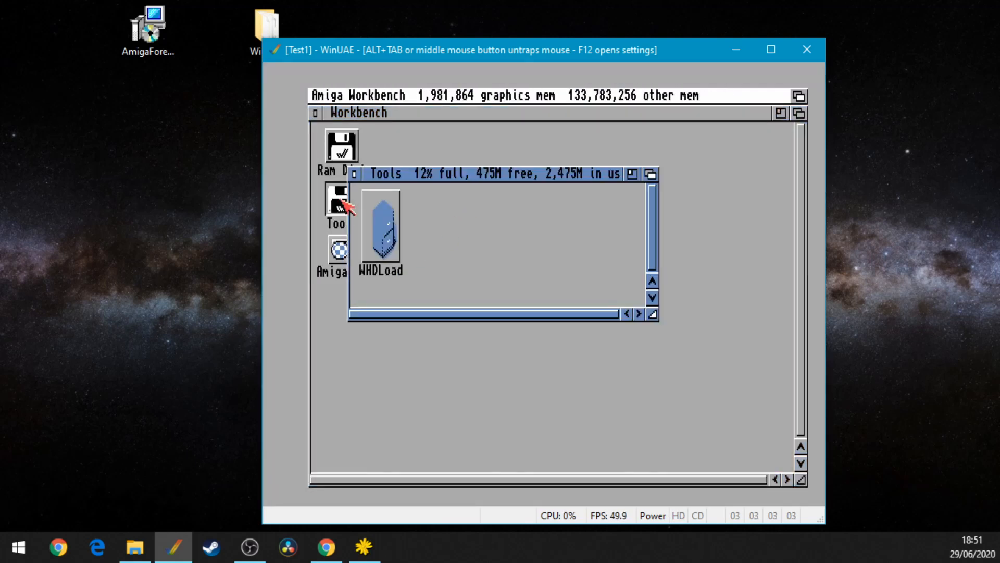
# Step: Start the WHDLoad installer from the WHDLoad drawer on Tools, choosing Install for Real with no logging
pyautogui.doubleClick(384, 222)
pyautogui.doubleClick(444, 267)
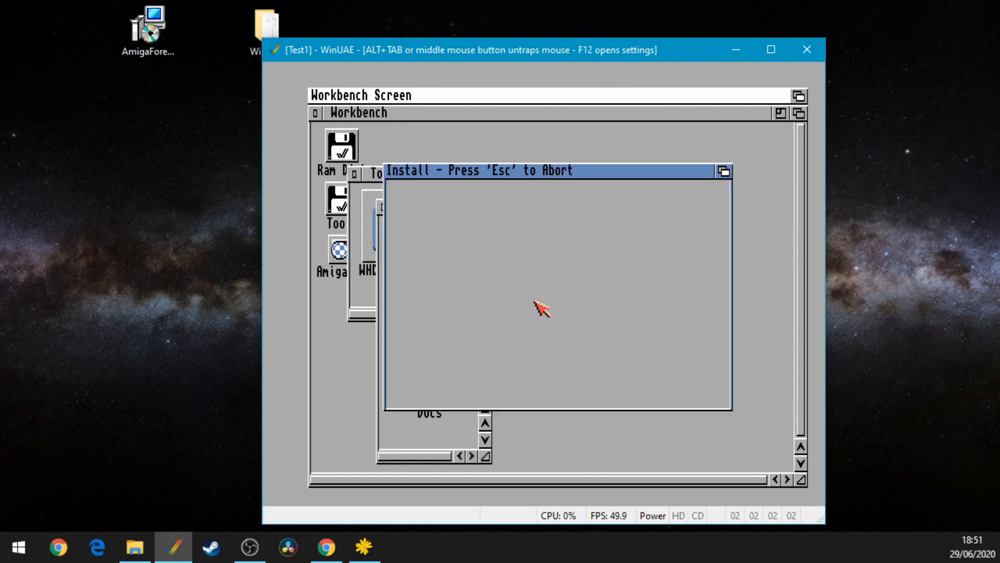
pyautogui.click(488, 380)
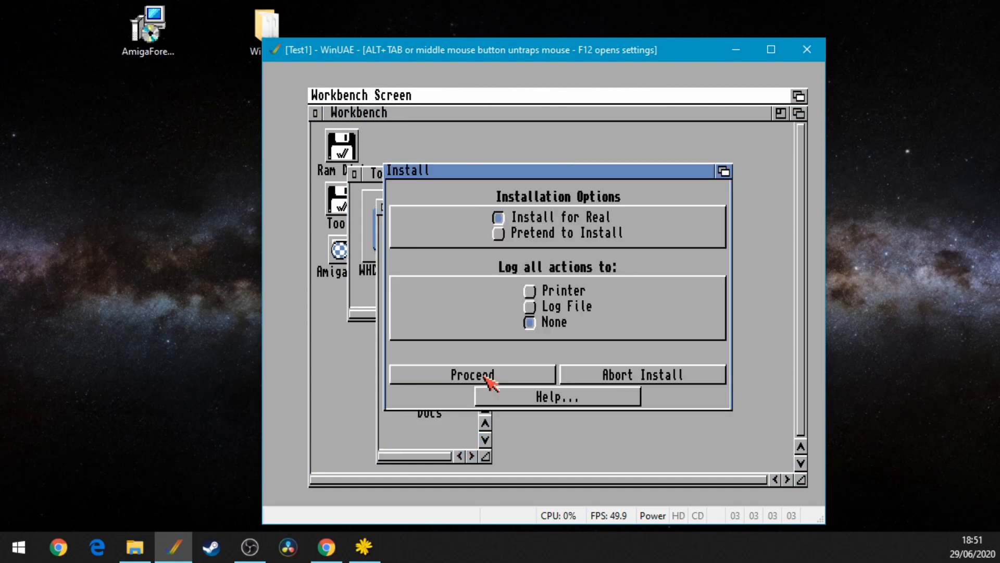
pyautogui.click(490, 378)
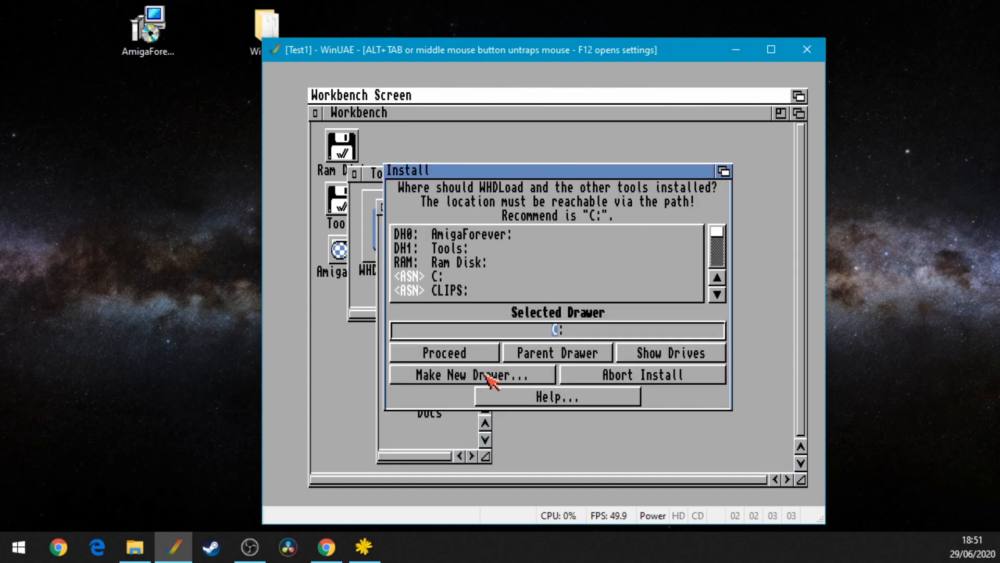
# Step: Install WHDLoad to C: and its documentation to Help:, finish the installer, and close the WHDLoad and Tools drawers
pyautogui.click(455, 357)
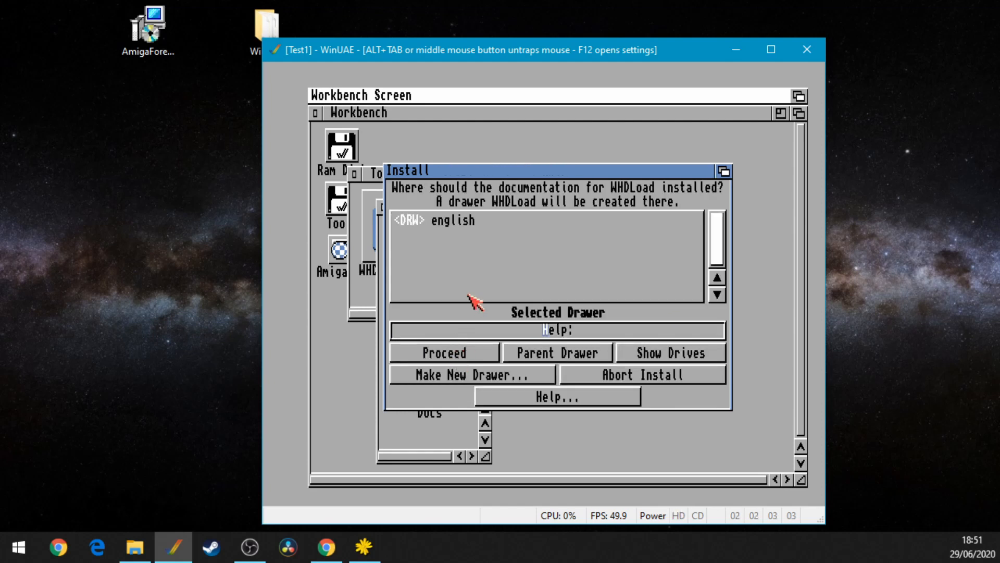
pyautogui.click(446, 353)
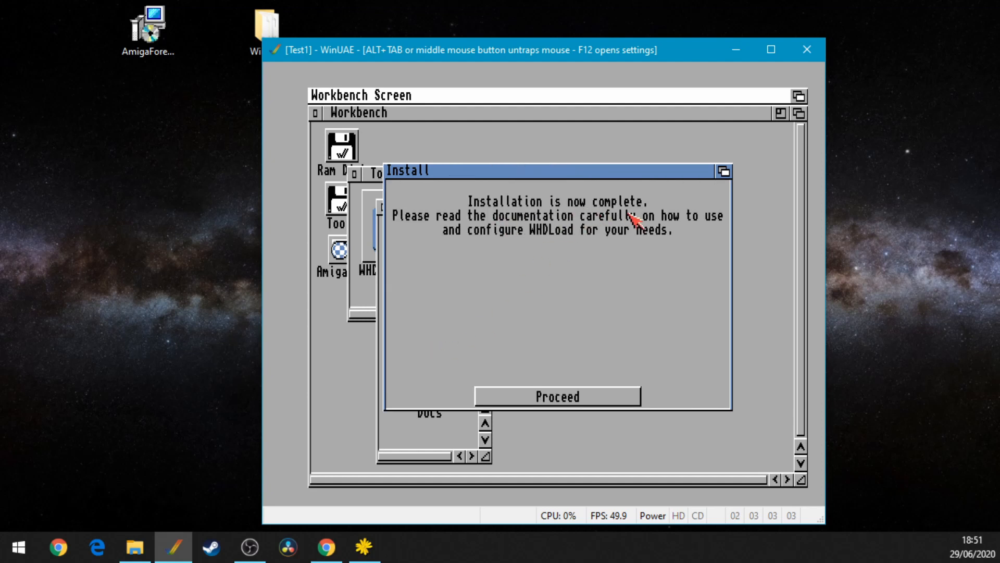
pyautogui.click(603, 400)
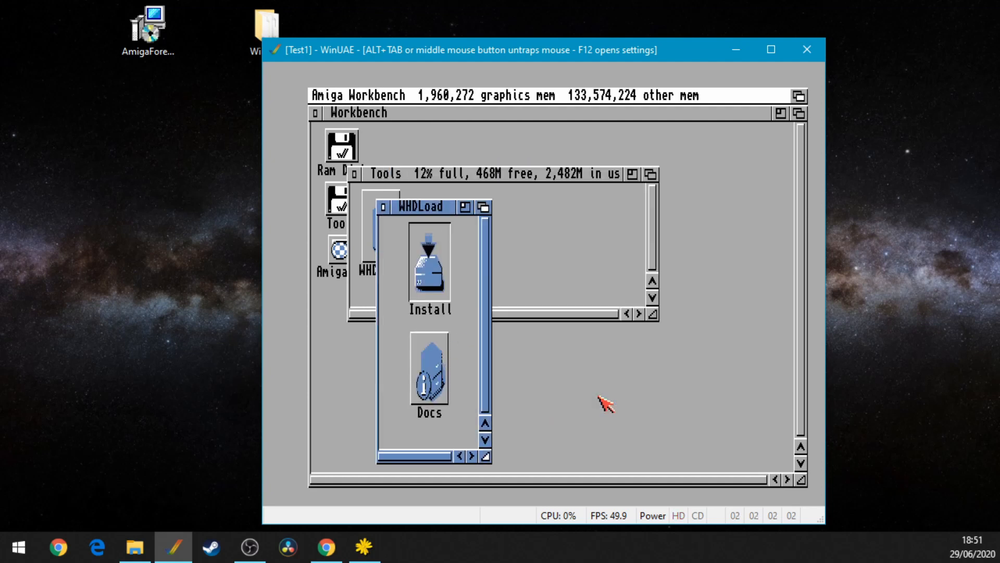
pyautogui.click(384, 206)
pyautogui.click(354, 173)
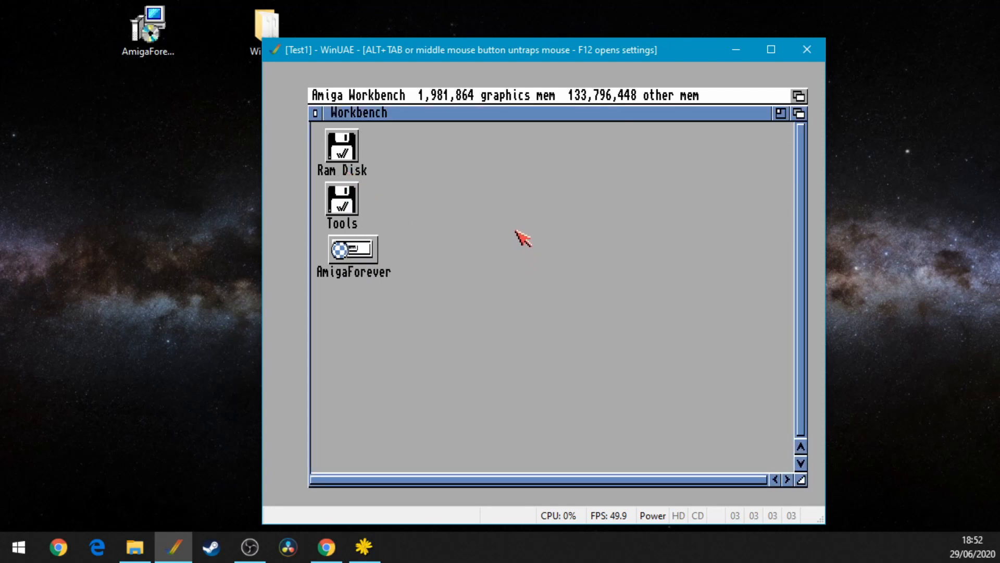
# Step: Release the emulator's mouse capture, switch to Chrome, and open whdownload.com in a new tab
pyautogui.middleClick(608, 208)
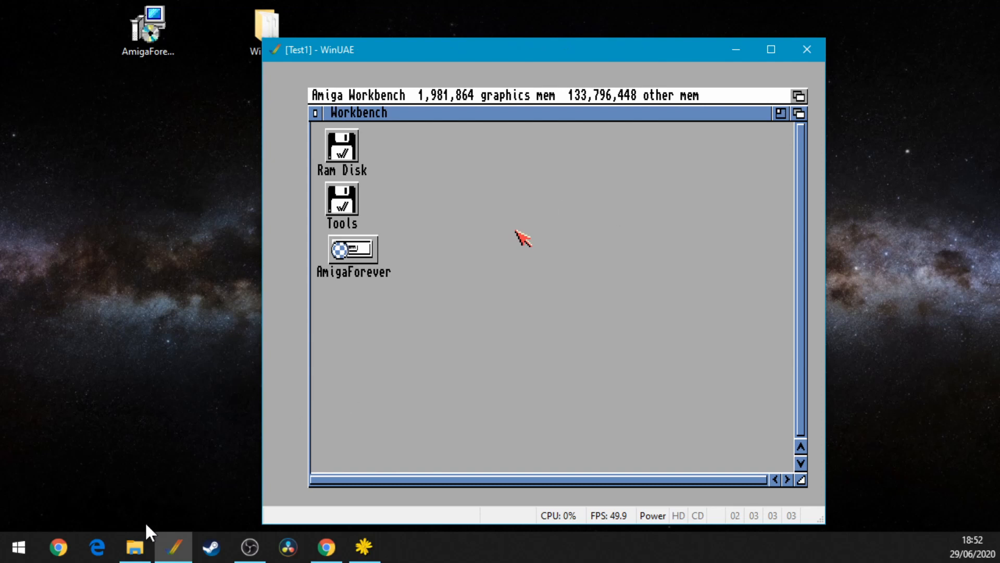
pyautogui.click(339, 544)
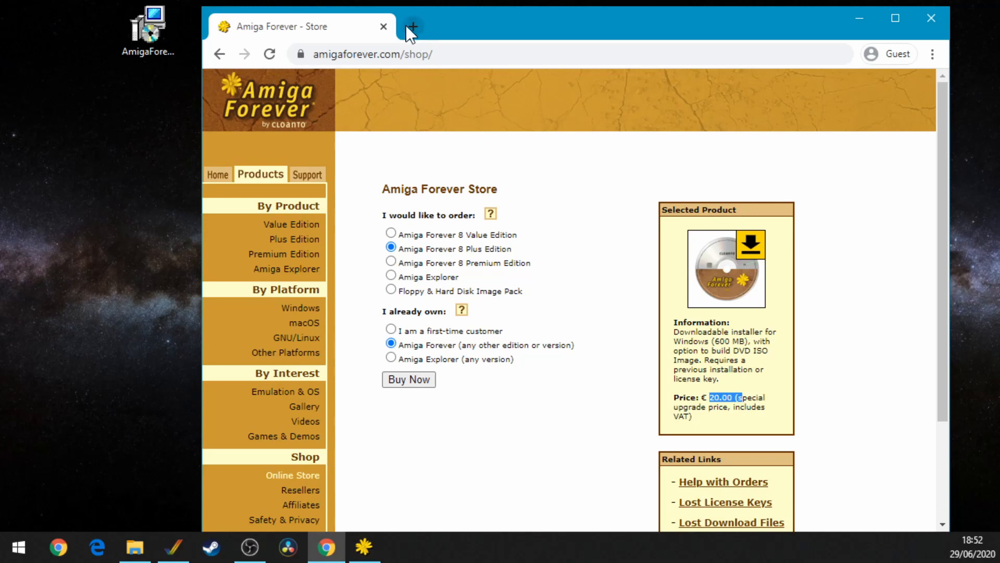
pyautogui.click(411, 26)
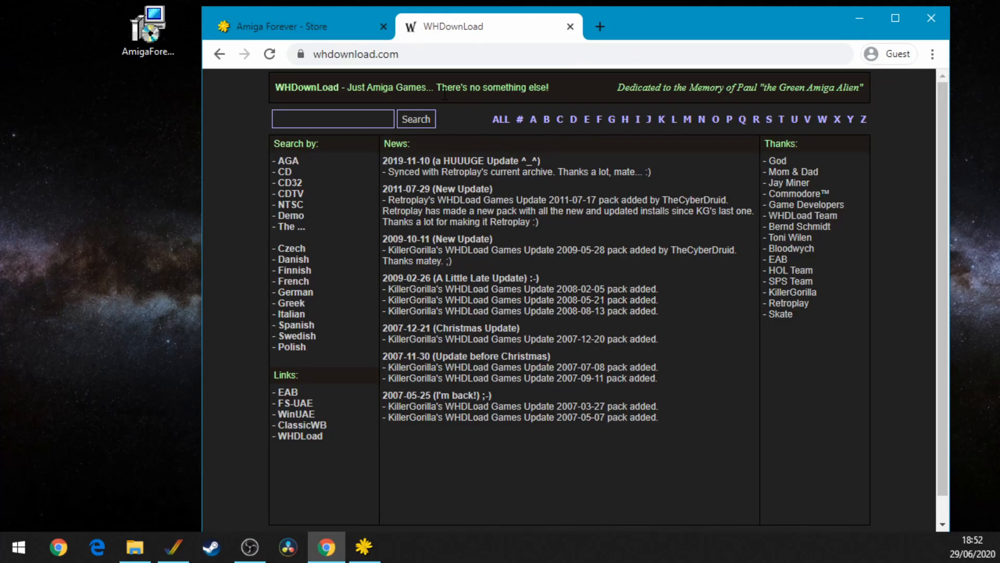
# Step: Download Banshee (AGA) from the B games list and show the archive in its download folder
pyautogui.click(545, 123)
pyautogui.scroll(-4, 521, 354)
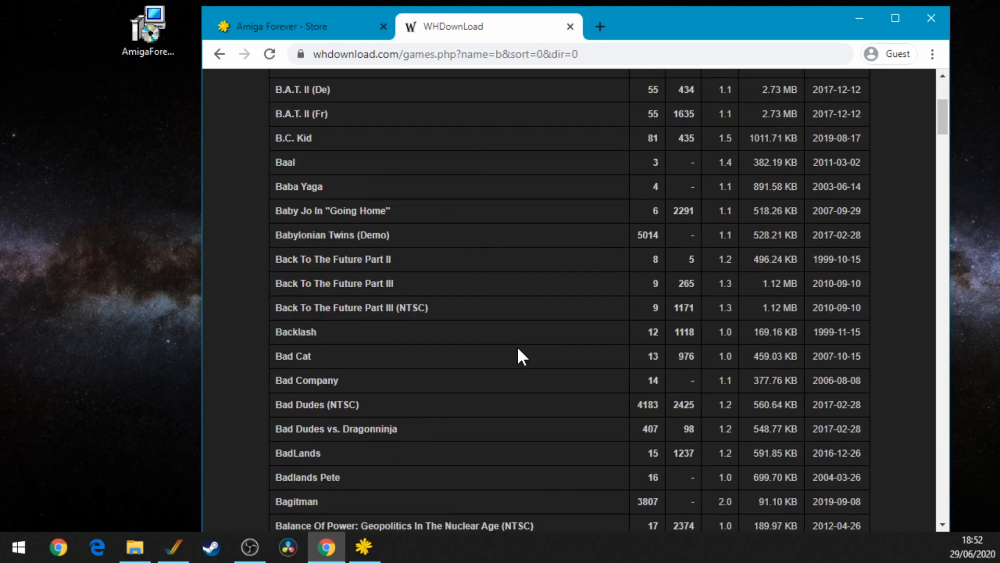
pyautogui.scroll(-15, 518, 348)
pyautogui.scroll(10, 517, 342)
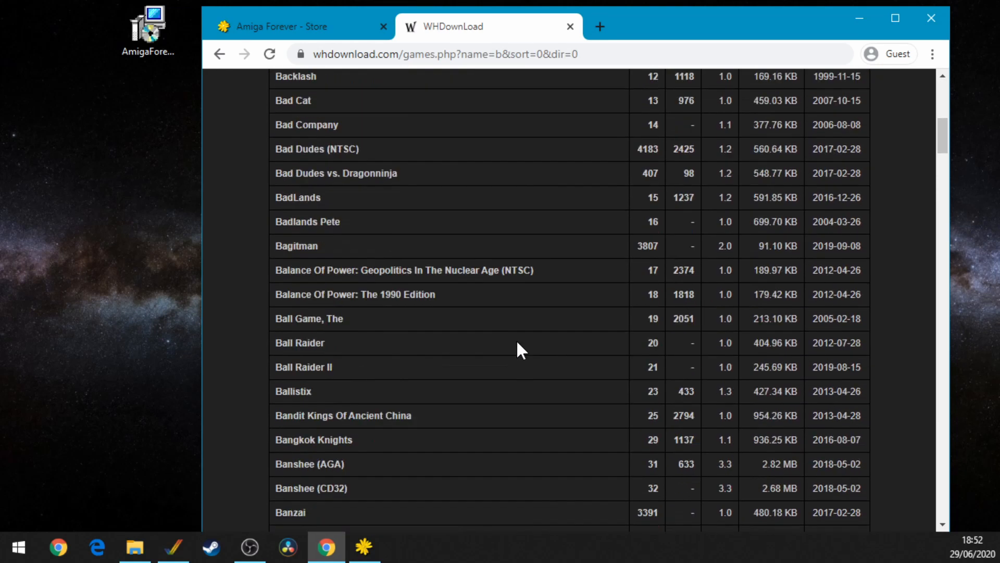
pyautogui.scroll(4, 517, 342)
pyautogui.scroll(-5, 520, 341)
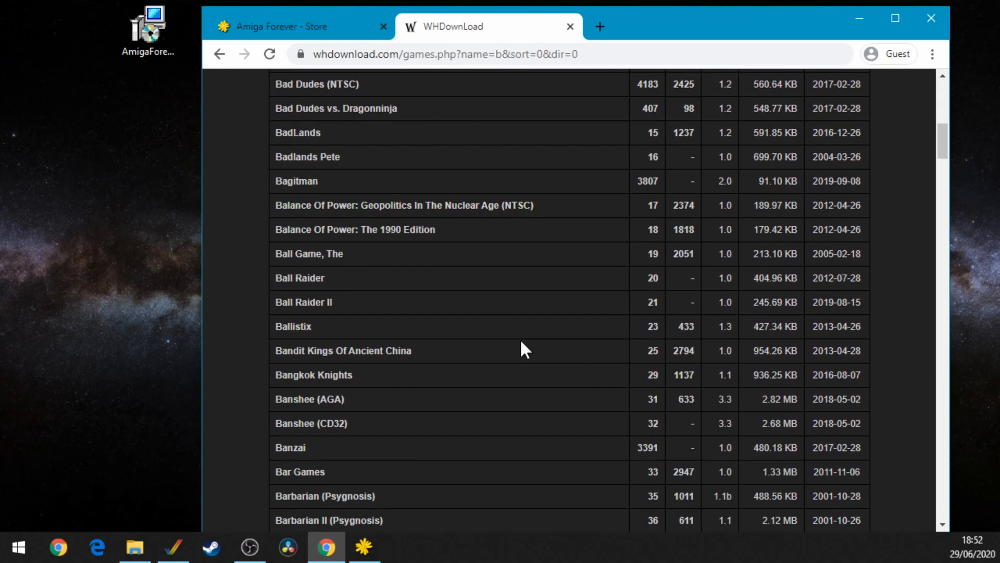
pyautogui.click(328, 401)
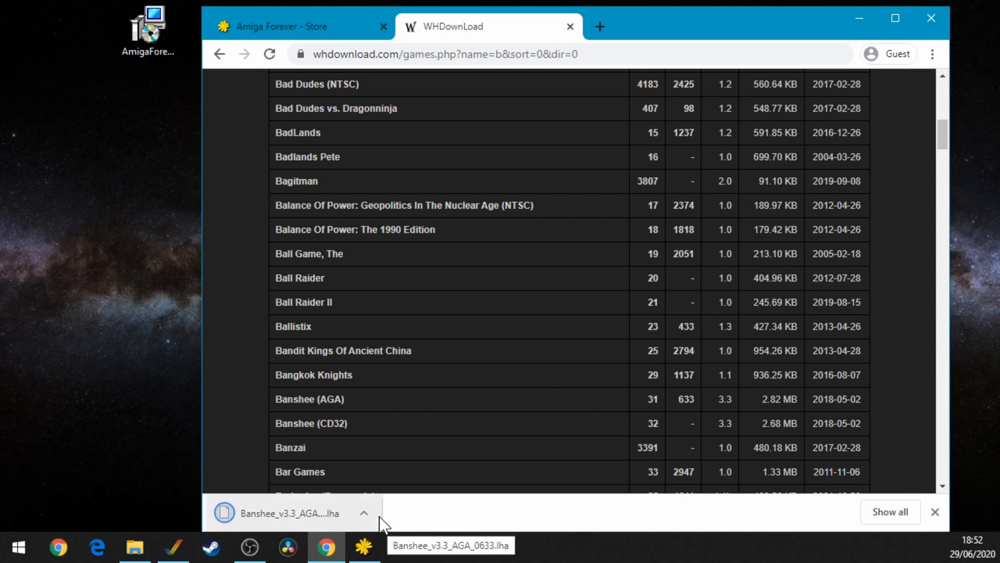
pyautogui.click(363, 512)
pyautogui.click(417, 459)
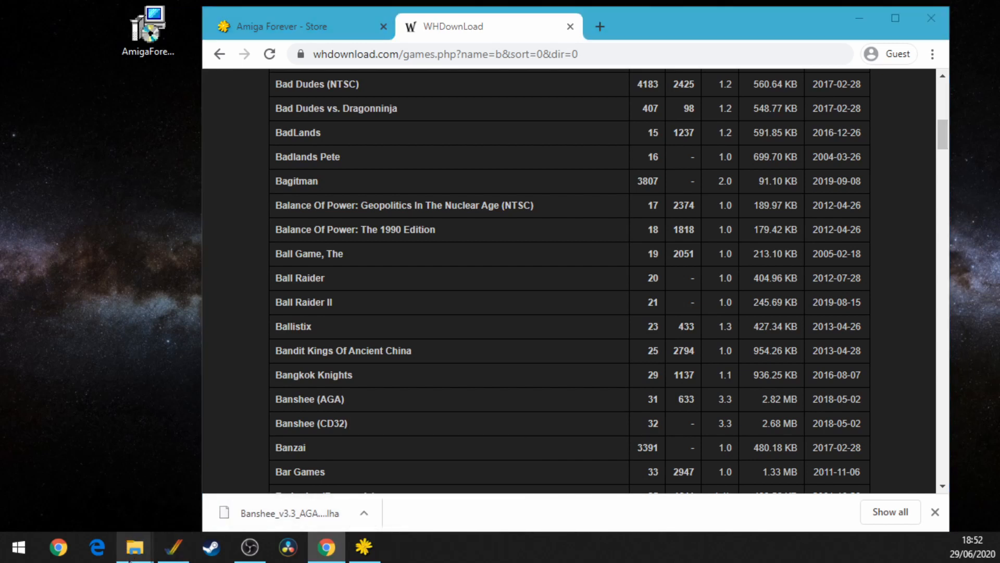
# Step: Switch to the File Explorer window of WinUAE's Tools folder and create a new folder named Games
pyautogui.moveTo(135, 545)
pyautogui.click(89, 495)
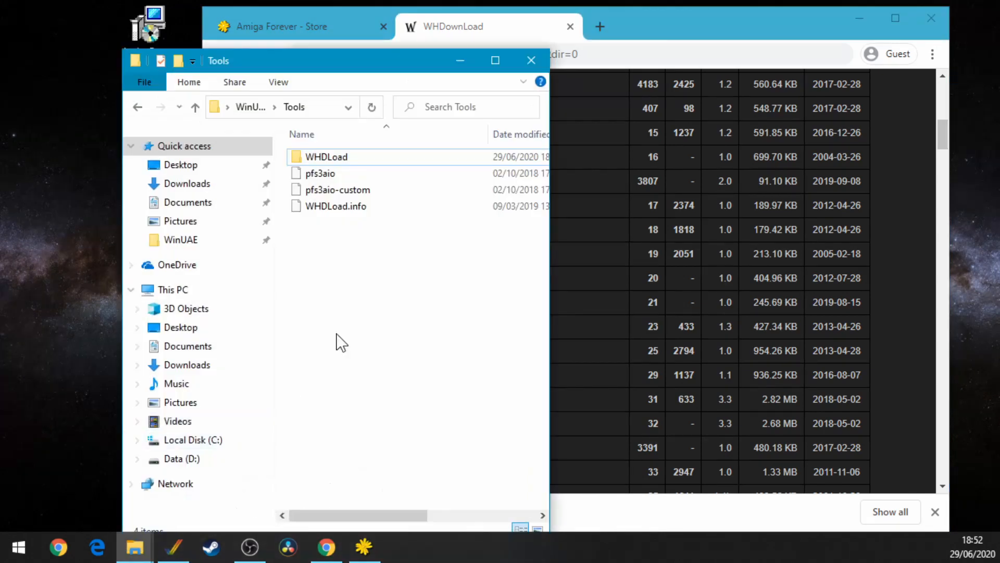
pyautogui.rightClick(339, 255)
pyautogui.moveTo(424, 440)
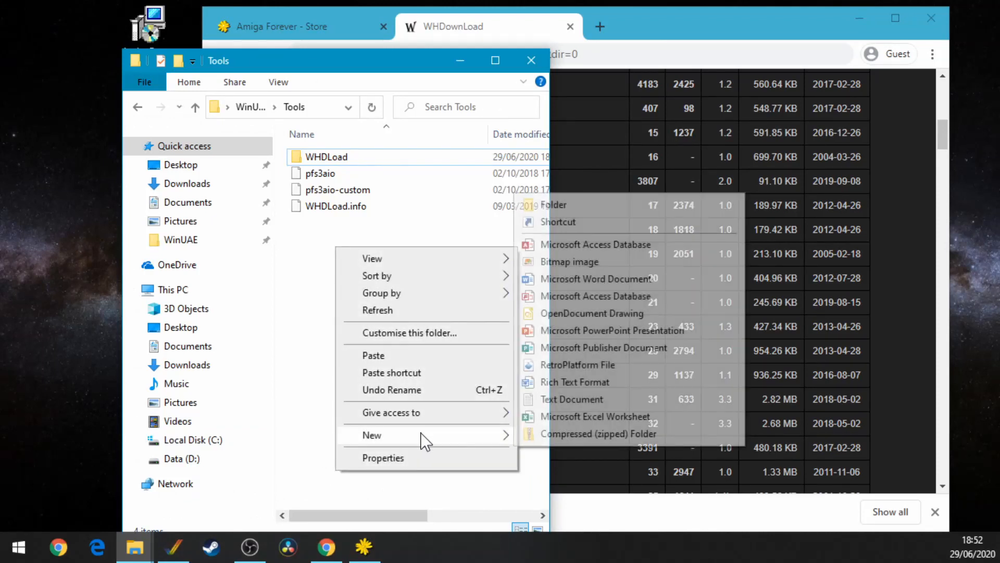
pyautogui.click(563, 204)
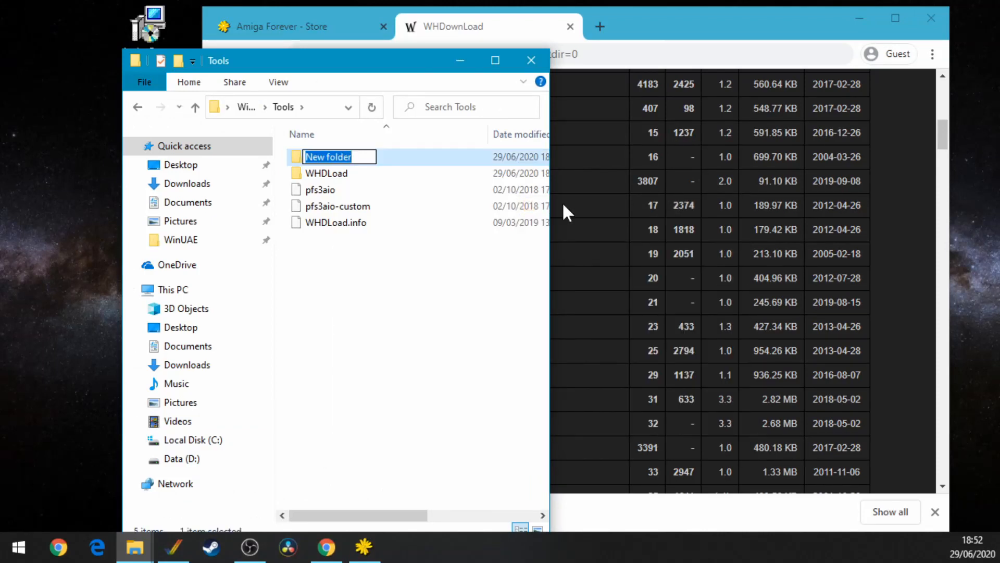
pyautogui.write('Games')
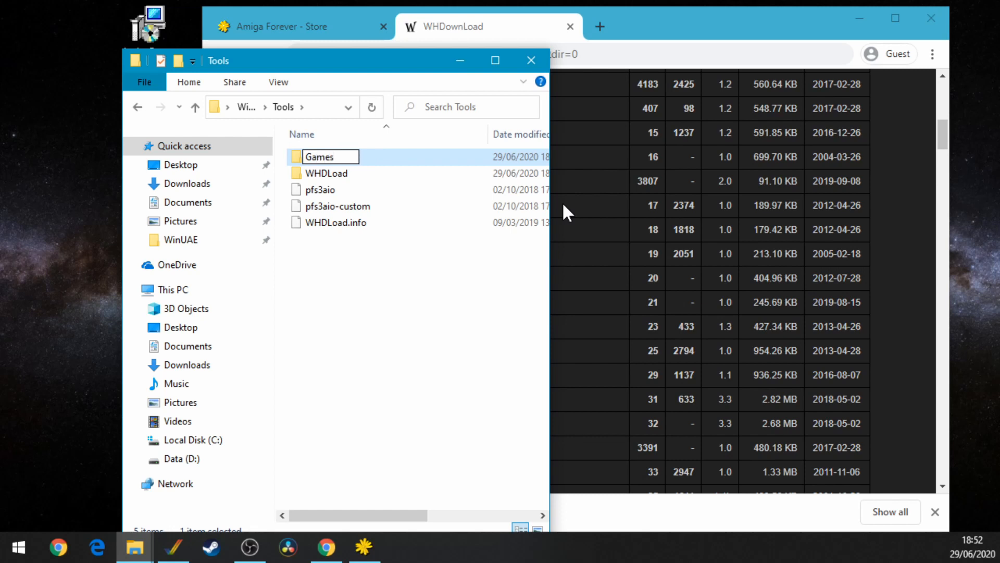
pyautogui.press('Return')
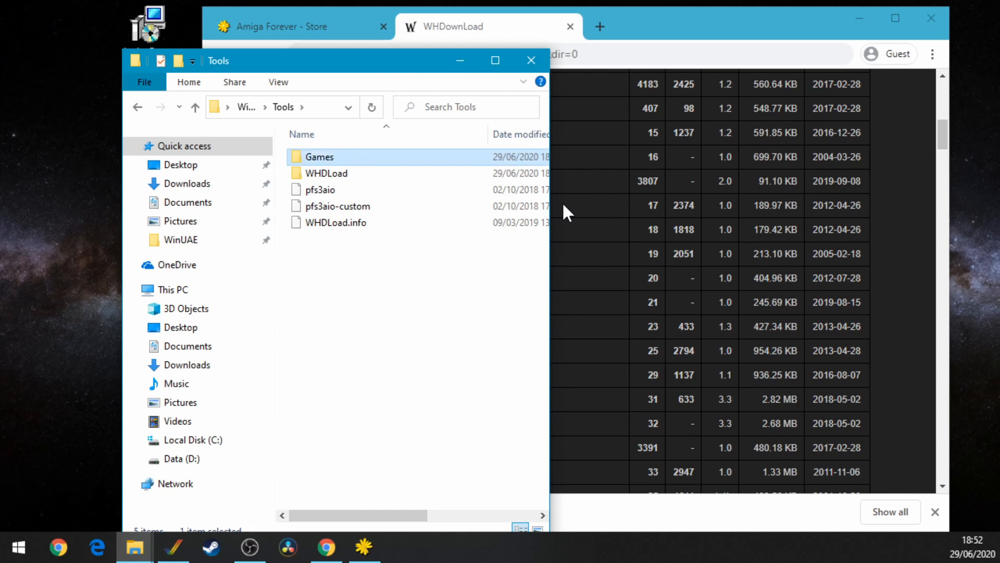
# Step: Open the Games folder and paste the Banshee_v3.3_AGA_0633.lha archive into it
pyautogui.press('Return')
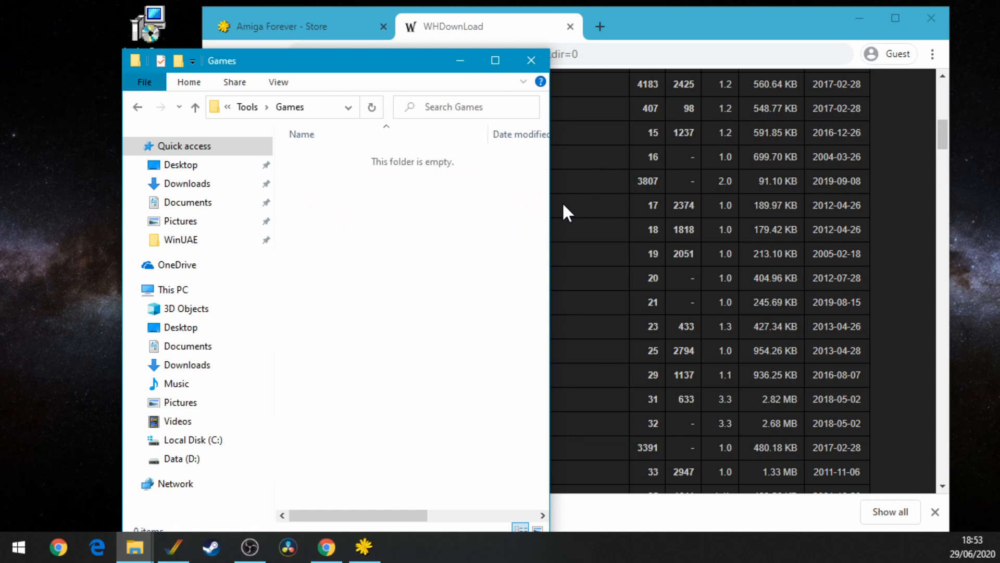
pyautogui.rightClick(341, 210)
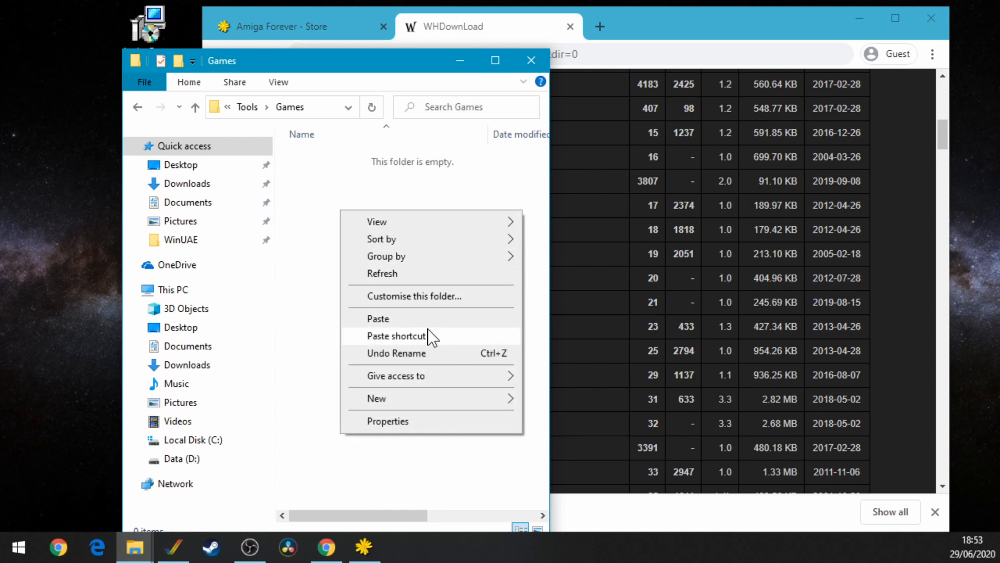
pyautogui.click(435, 316)
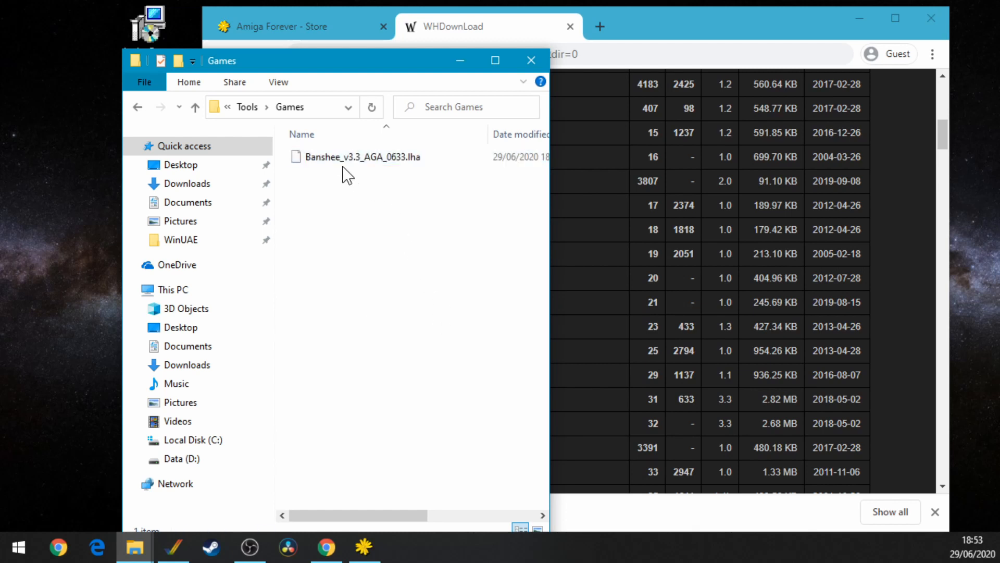
# Step: Extract the Banshee archive directly into the Games folder with 7-Zip and delete the archive
pyautogui.rightClick(342, 157)
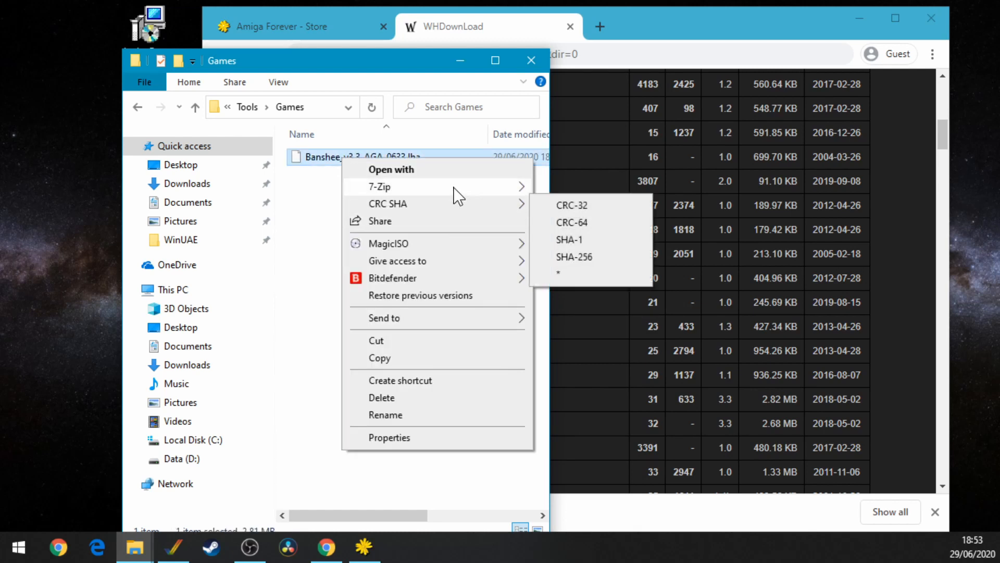
pyautogui.moveTo(454, 186)
pyautogui.click(607, 240)
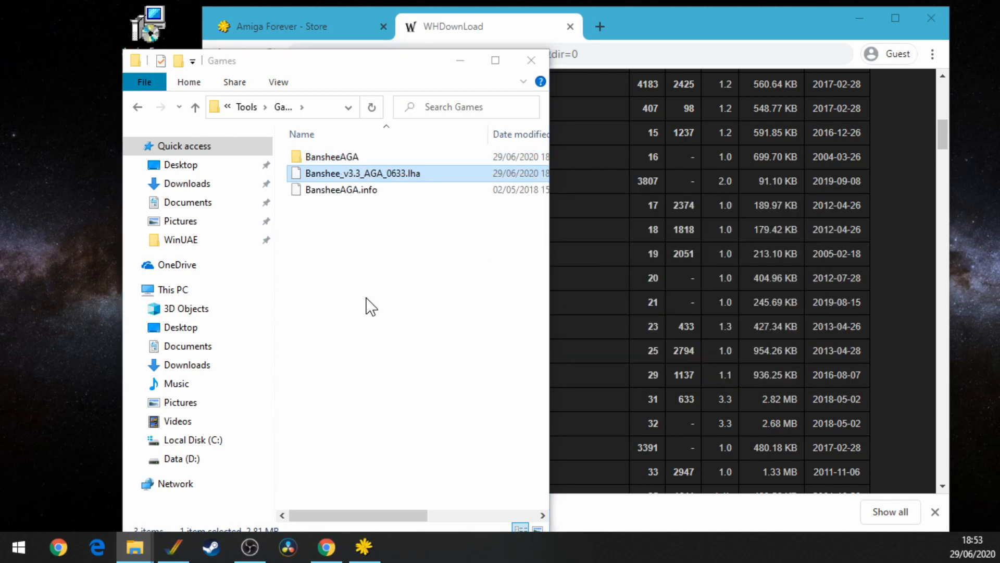
pyautogui.press('Delete')
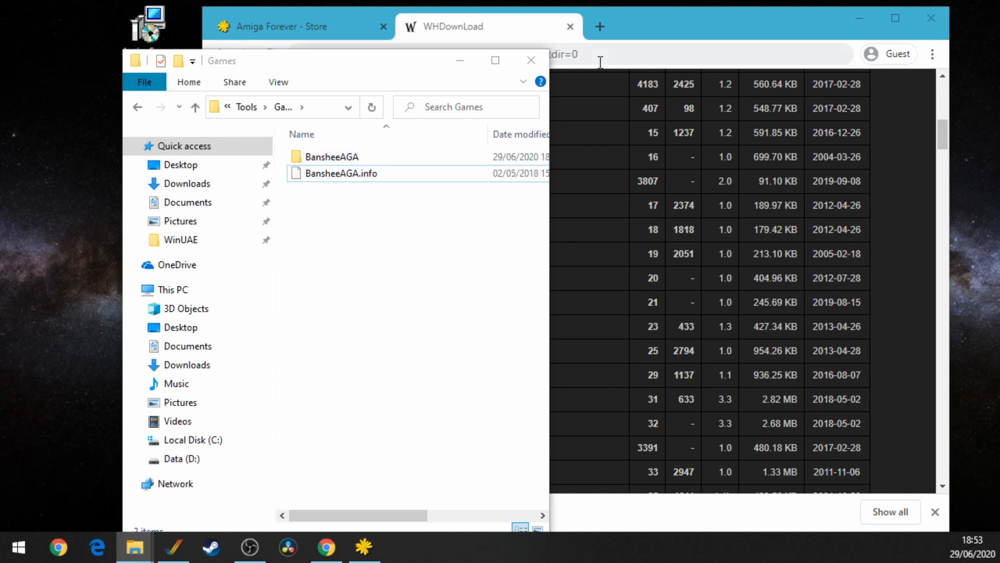
# Step: Return to the WHDownLoad page in Chrome and download Pac-Mania from the P games list
pyautogui.click(656, 24)
pyautogui.scroll(-20, 498, 266)
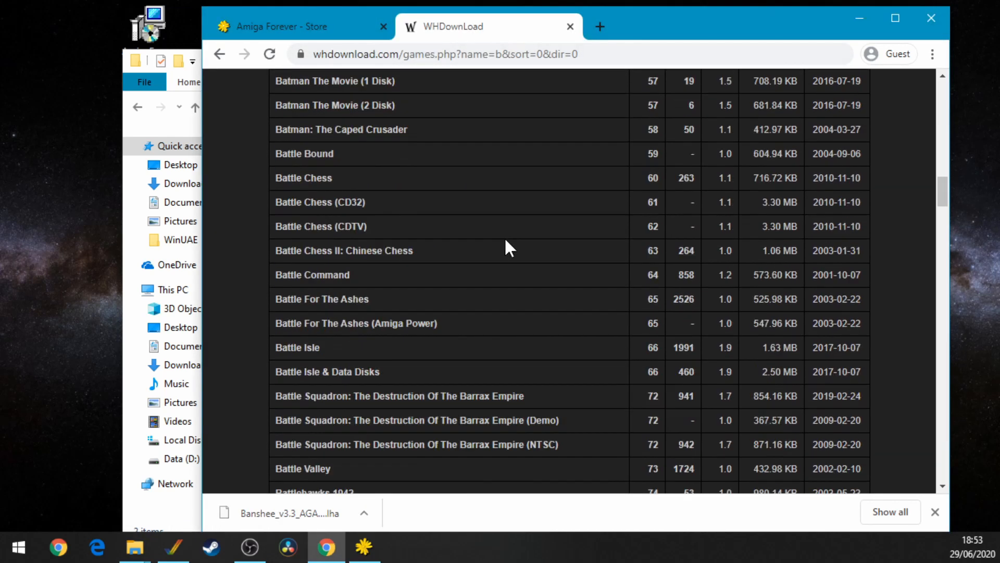
pyautogui.scroll(-12, 516, 220)
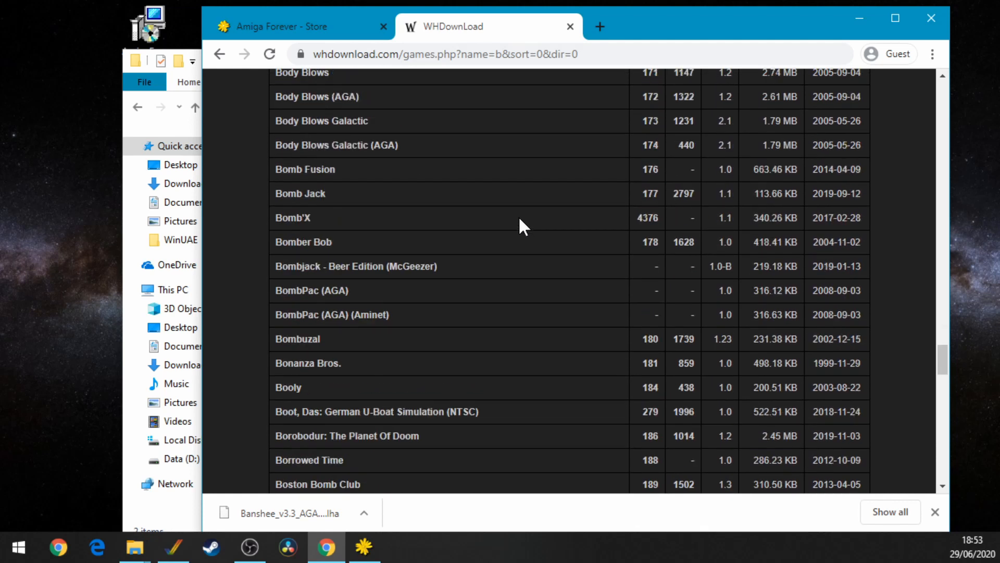
pyautogui.scroll(6, 518, 215)
pyautogui.moveTo(944, 302); pyautogui.dragTo(980, 71)
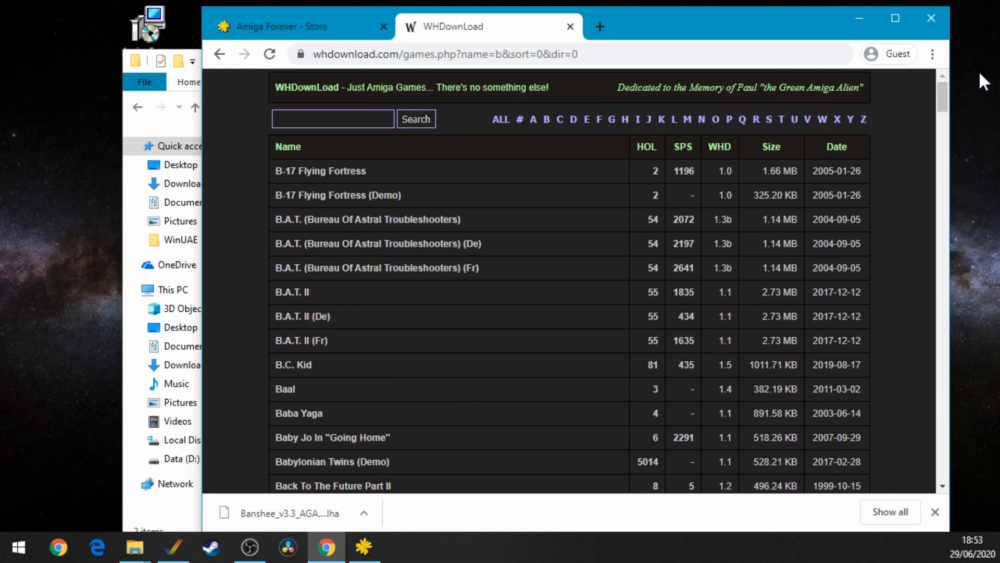
pyautogui.click(728, 119)
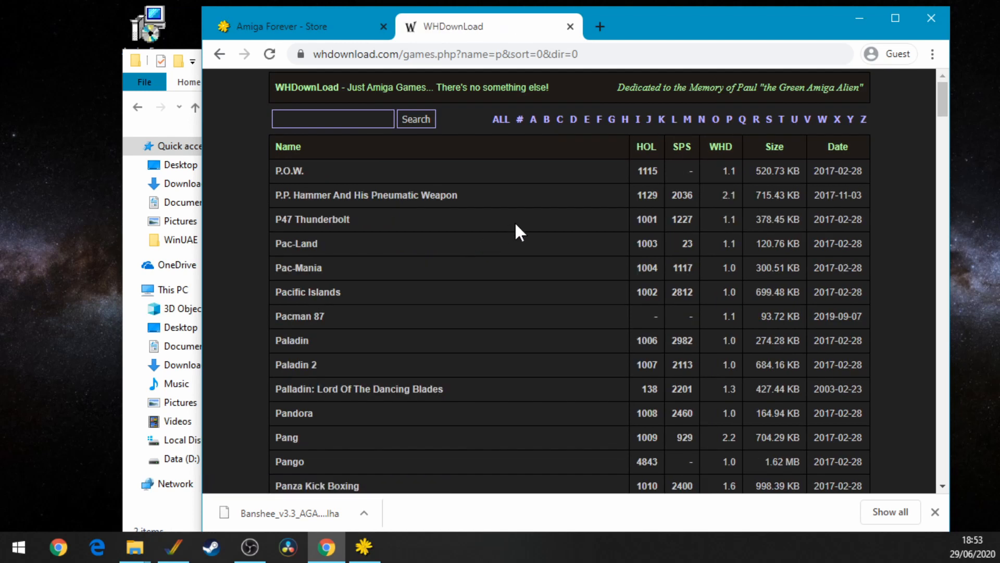
pyautogui.scroll(-1, 466, 254)
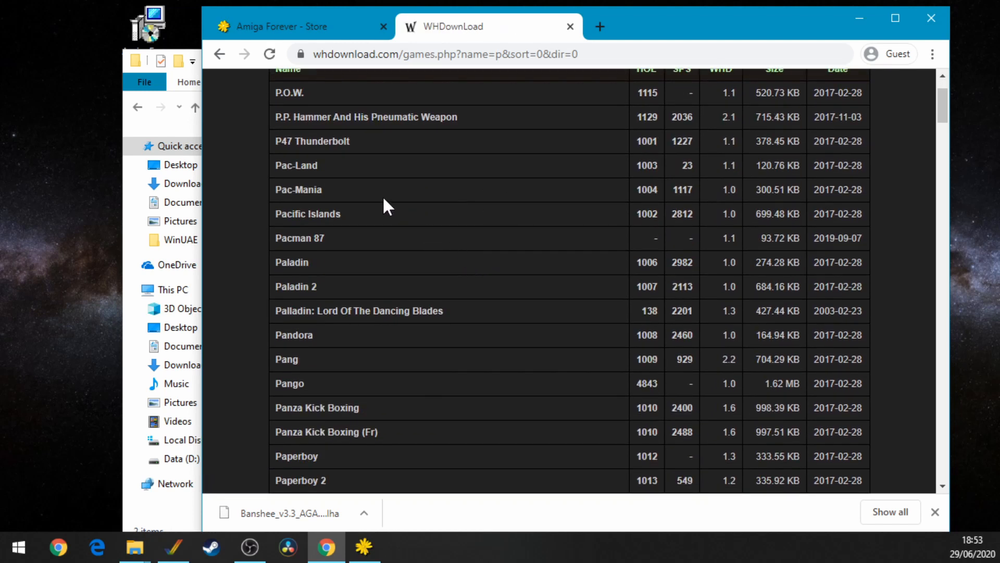
pyautogui.click(294, 190)
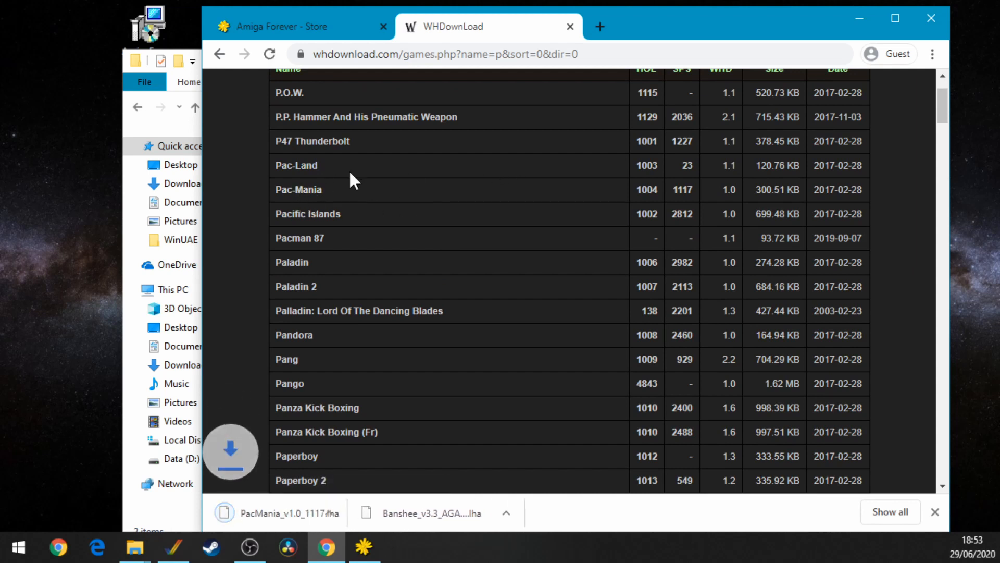
# Step: Show the downloaded PacMania_v1.0_1117.lha in the Games folder, extract it there with 7-Zip and delete the archive
pyautogui.click(371, 510)
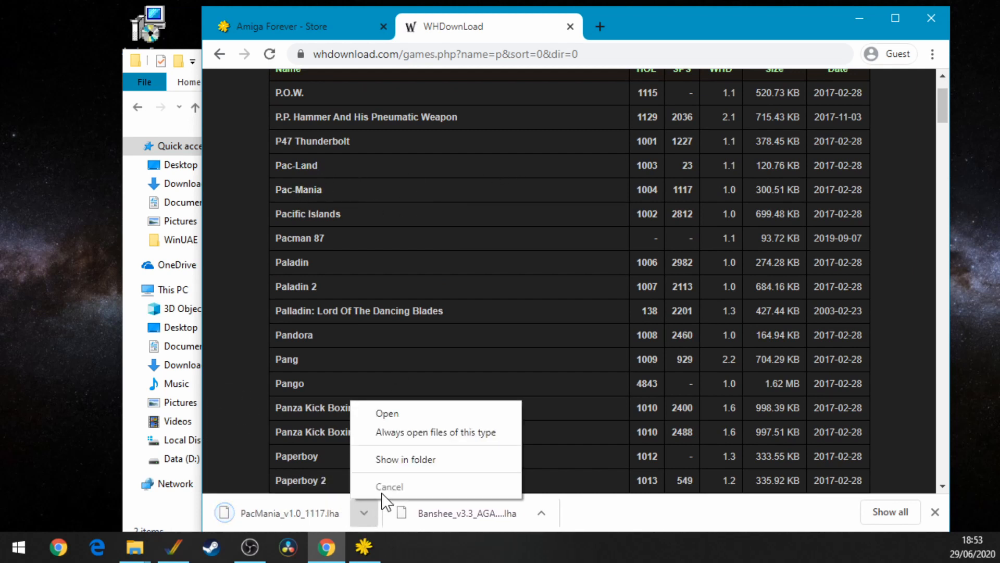
pyautogui.click(405, 459)
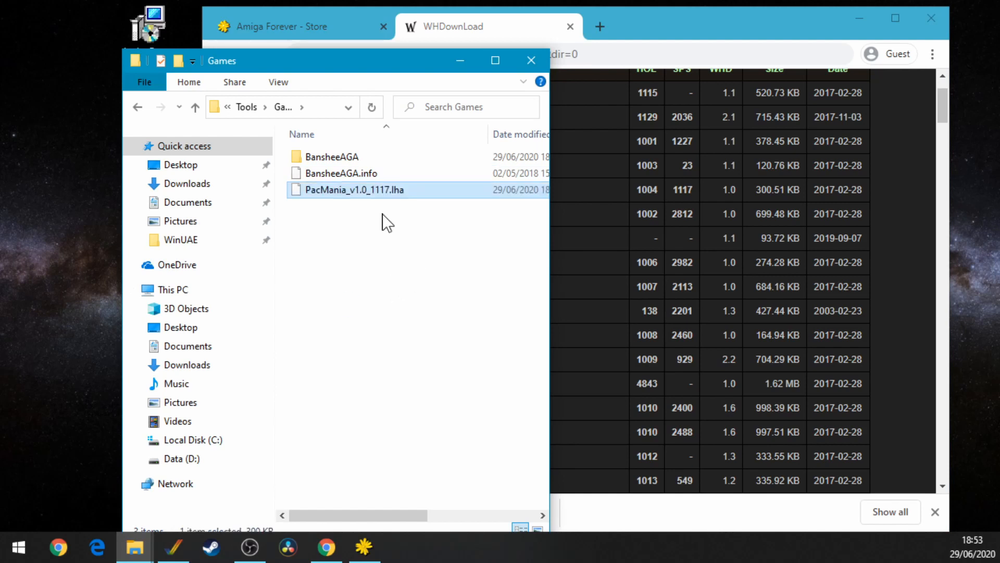
pyautogui.rightClick(375, 189)
pyautogui.moveTo(544, 210)
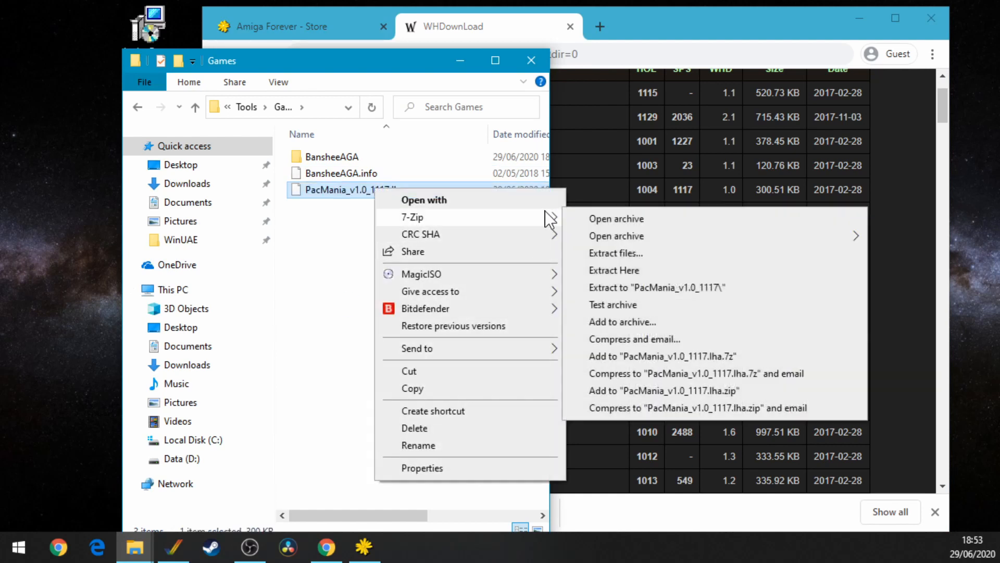
pyautogui.click(649, 269)
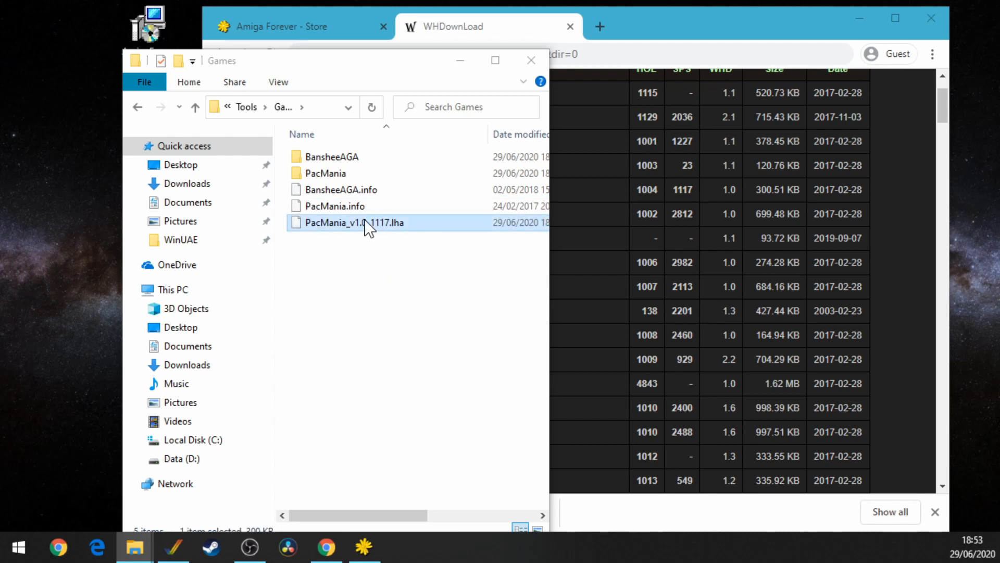
pyautogui.press('Delete')
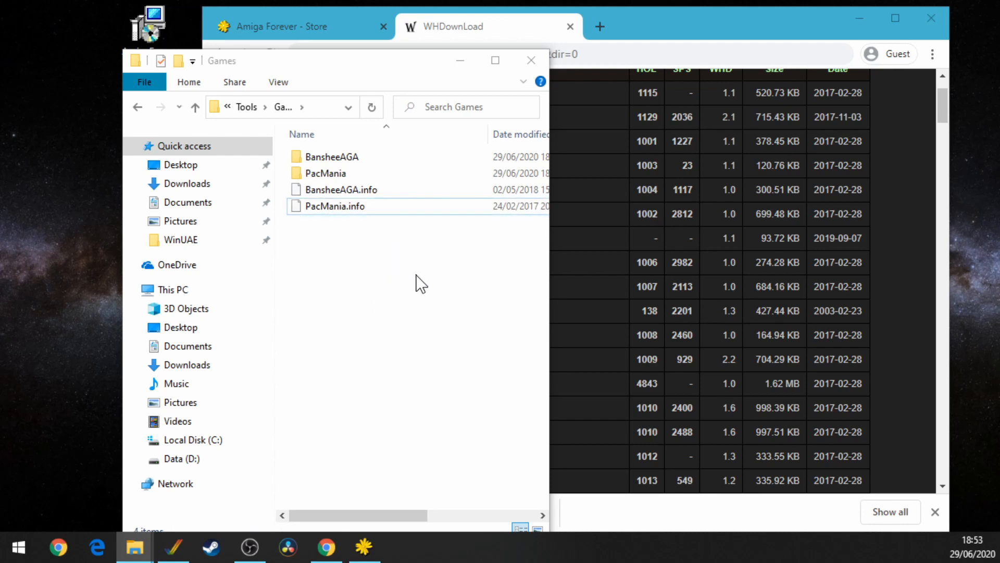
# Step: Return to Chrome, search Google for whdload and open the WHDLoad Support Page
pyautogui.click(646, 24)
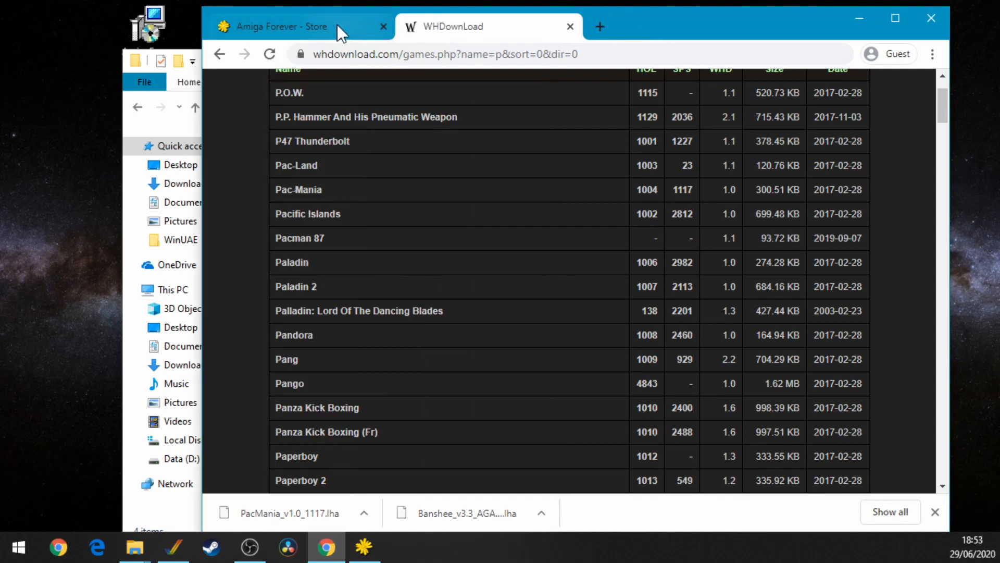
pyautogui.click(359, 47)
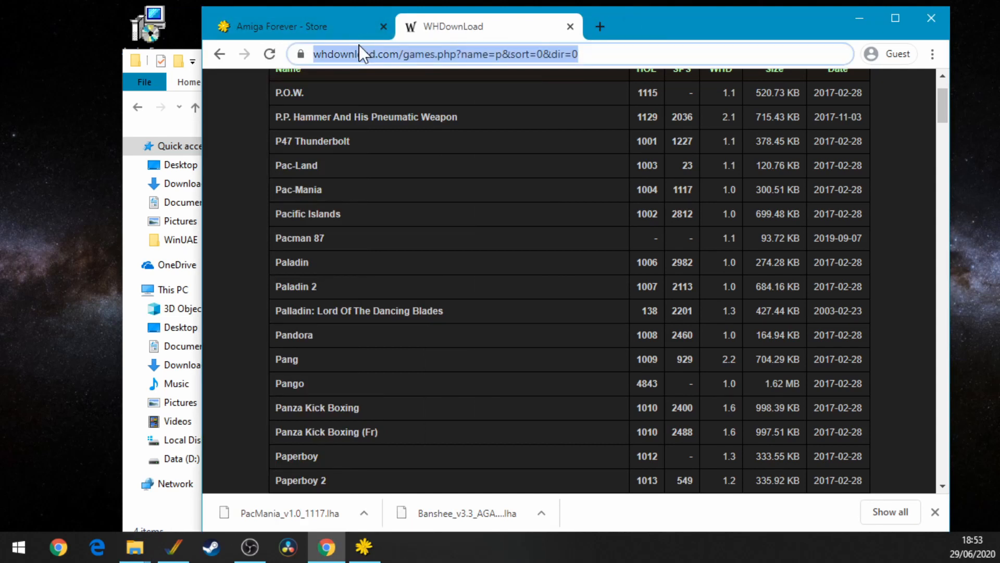
pyautogui.write('whdl')
pyautogui.press('BackSpace')
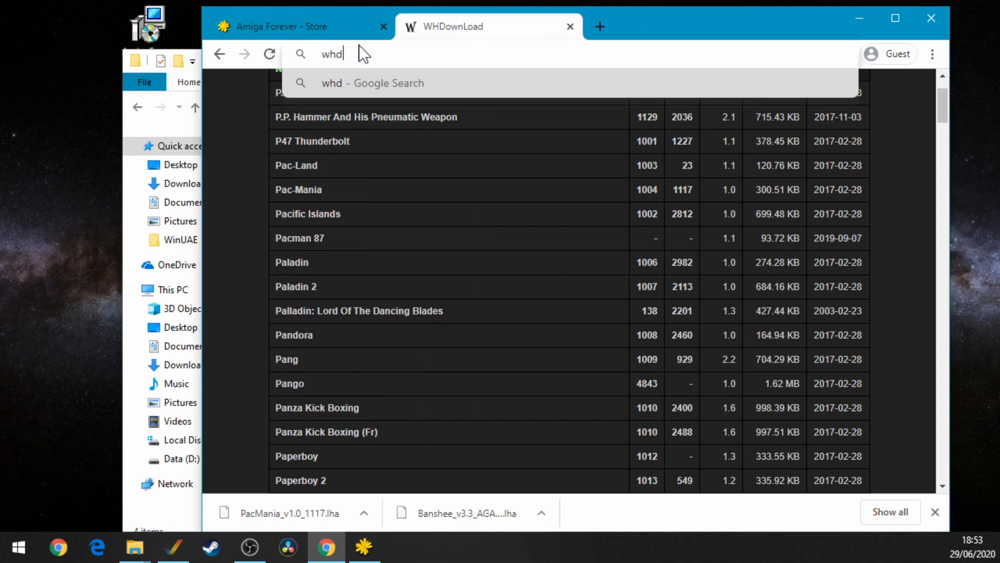
pyautogui.write('load')
pyautogui.press('Return')
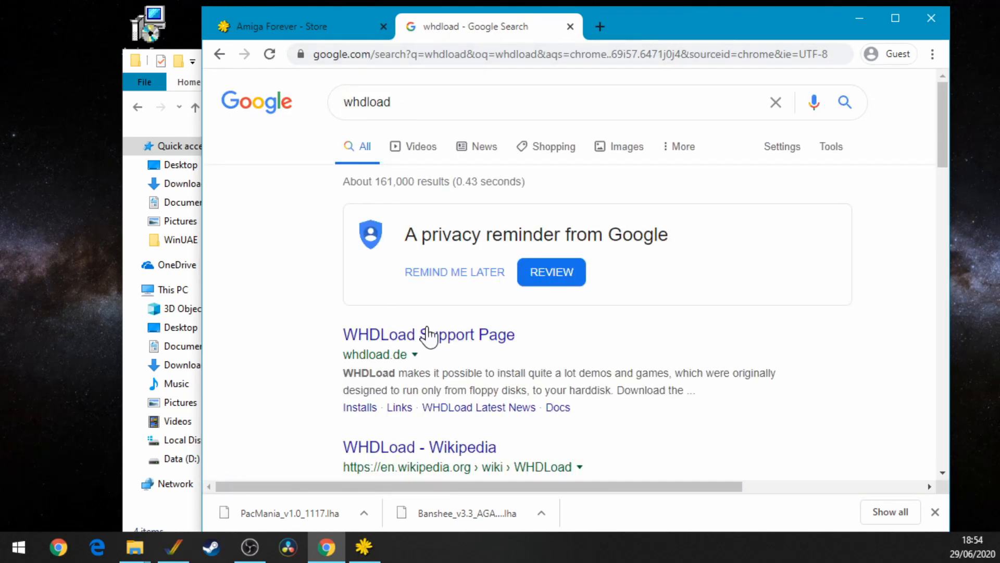
pyautogui.click(426, 335)
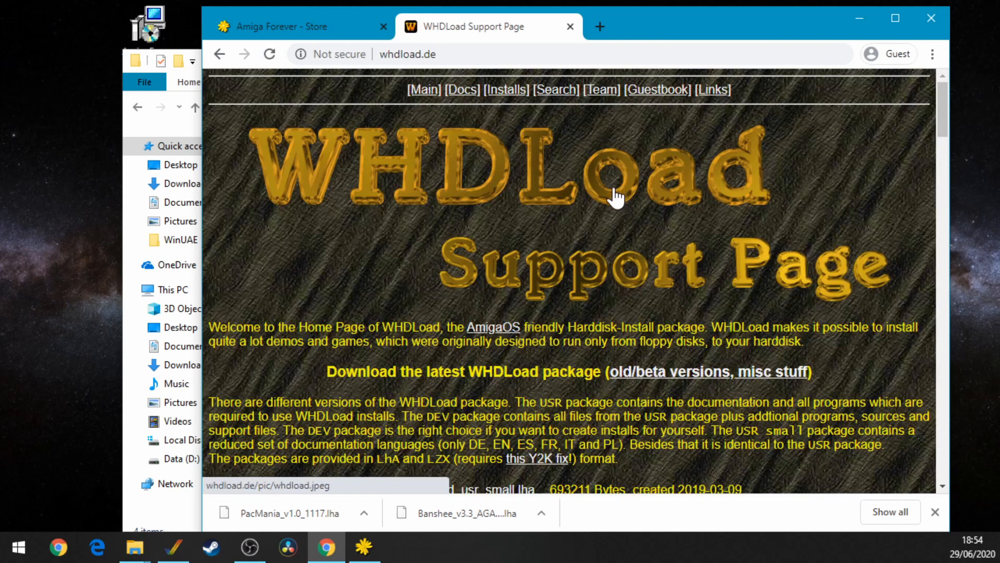
pyautogui.scroll(-2, 615, 197)
pyautogui.scroll(2, 615, 197)
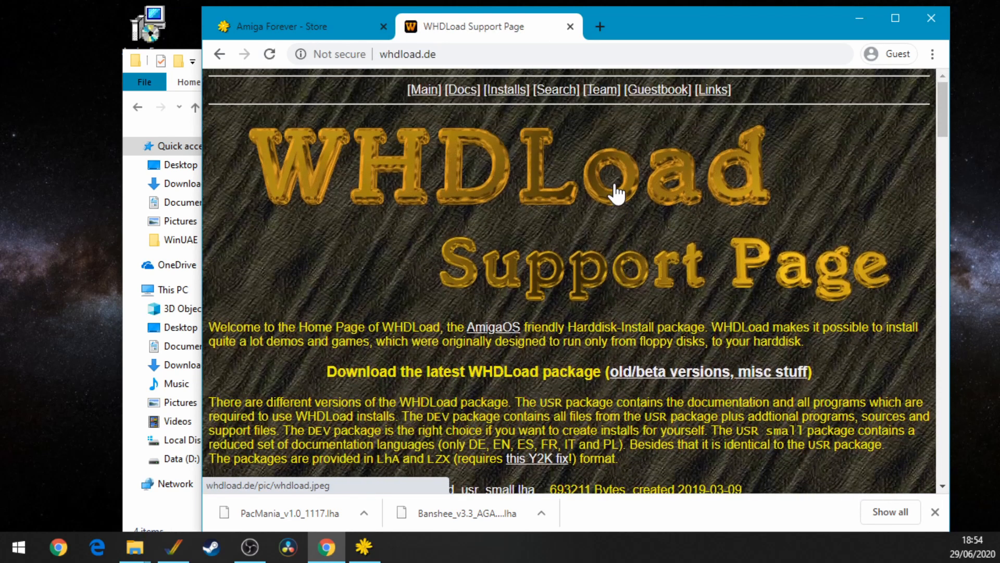
# Step: Open the English version of the WHDLoad documentation and look through its table of contents
pyautogui.click(467, 93)
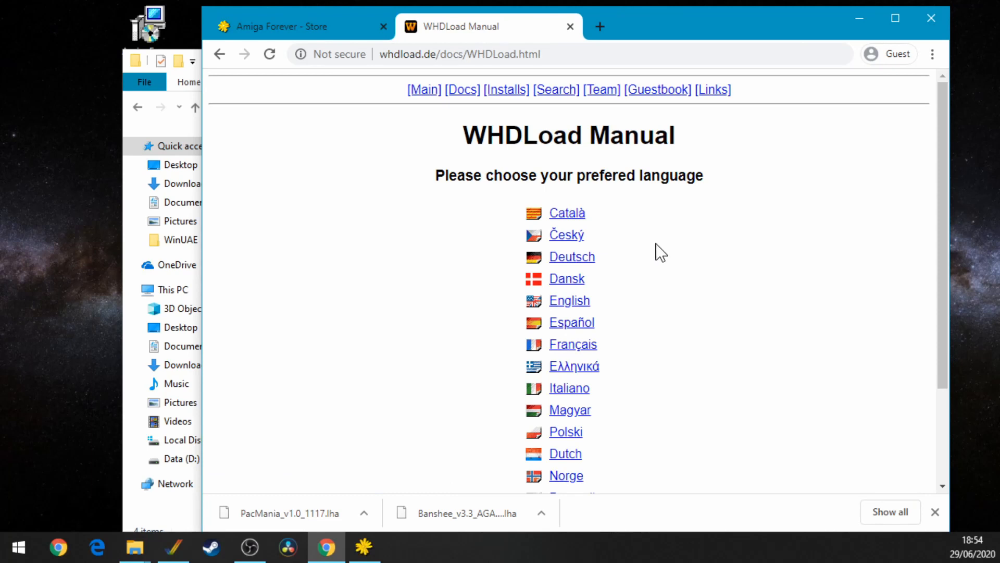
pyautogui.click(570, 302)
pyautogui.scroll(-1, 708, 269)
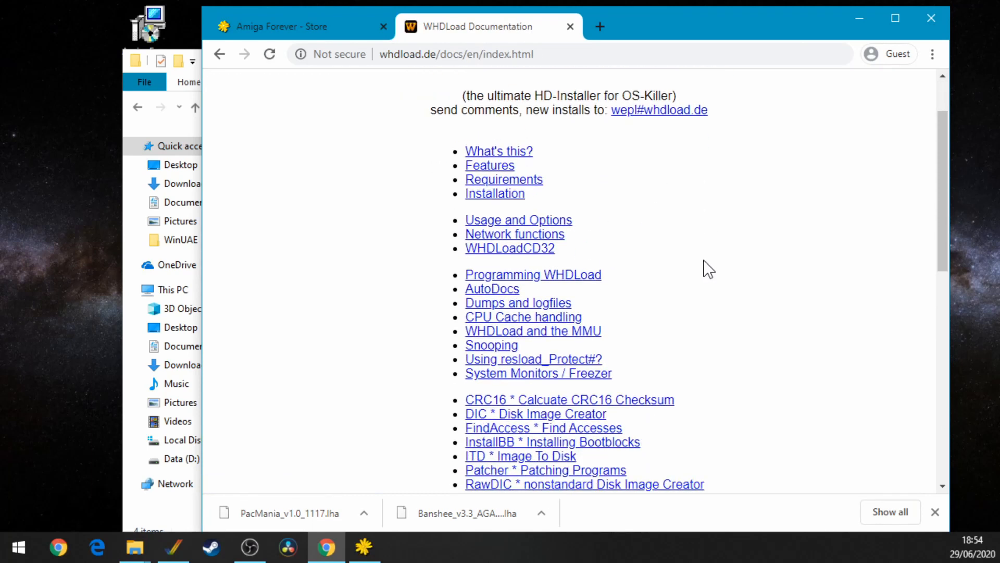
pyautogui.scroll(-8, 651, 214)
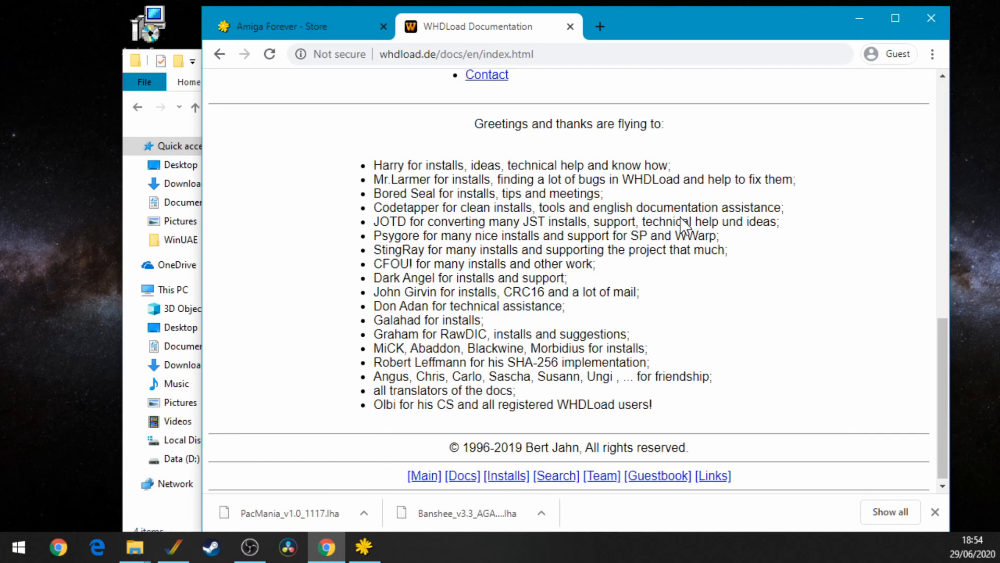
pyautogui.scroll(9, 681, 220)
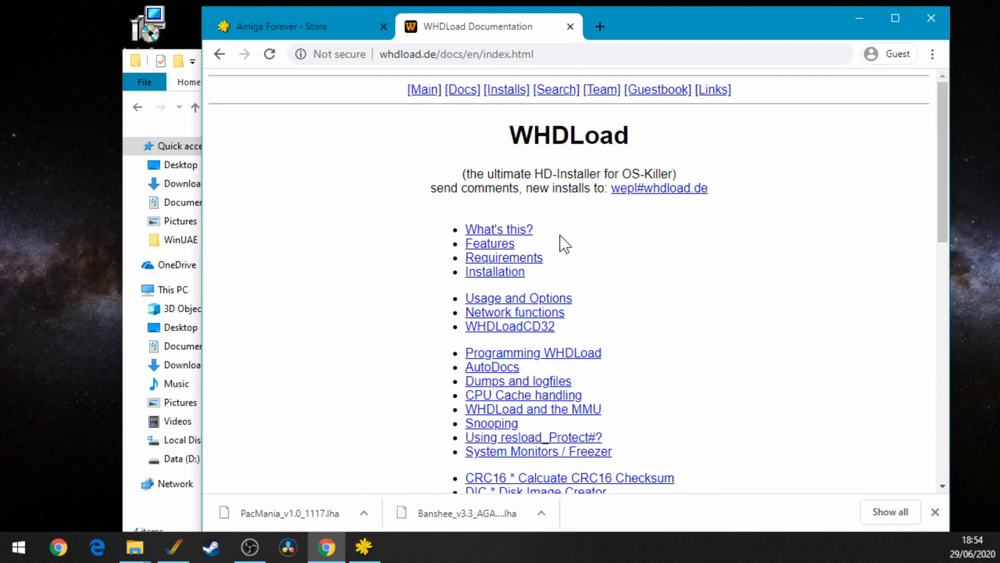
# Step: Check the Installation page and the Installs download page, and go back to the documentation index
pyautogui.click(508, 273)
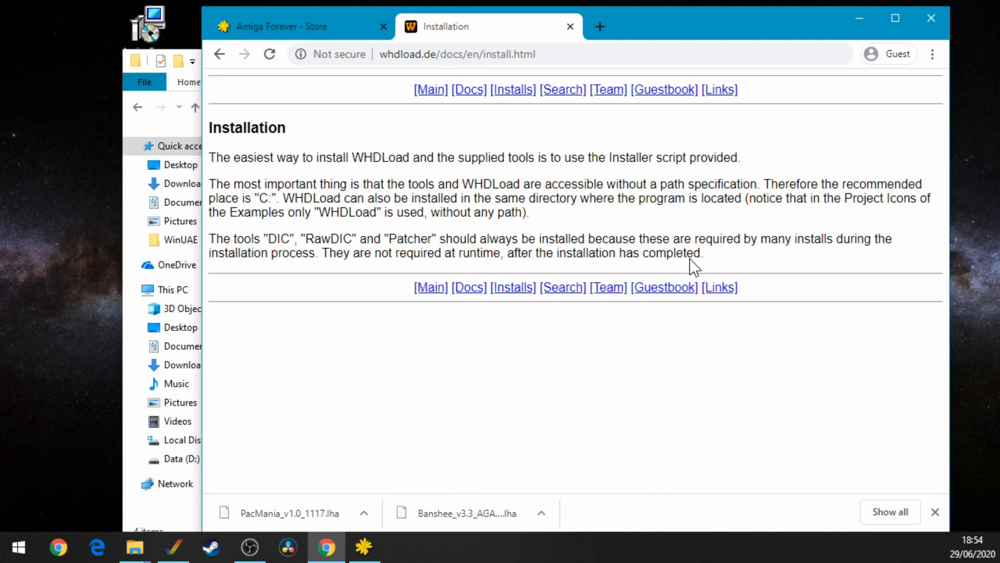
pyautogui.click(508, 90)
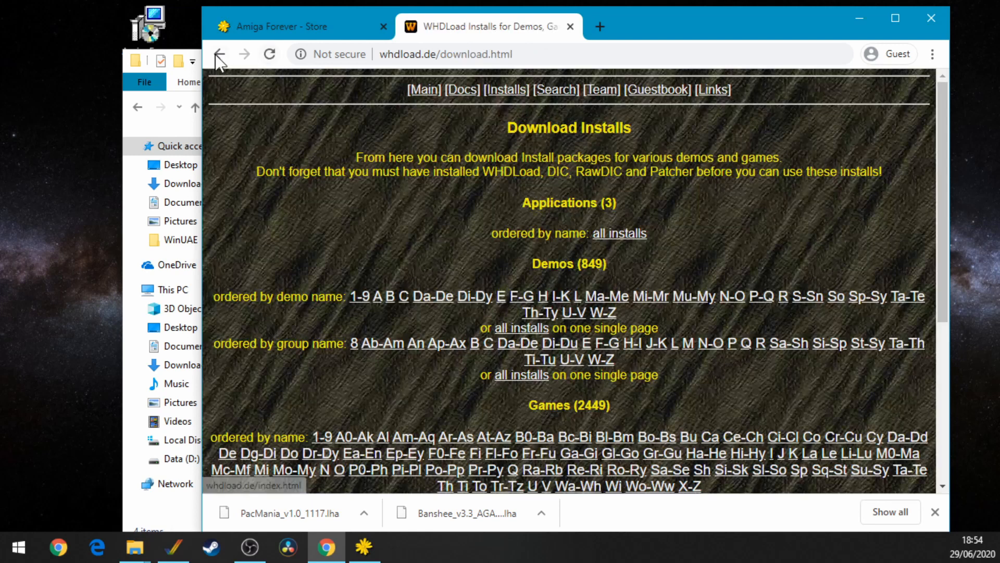
pyautogui.click(220, 54)
pyautogui.click(219, 54)
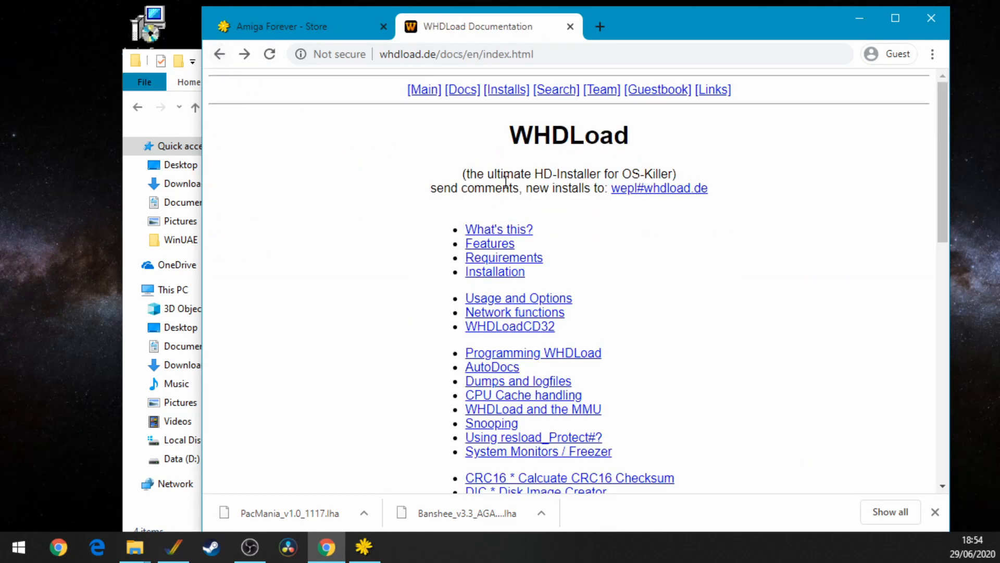
# Step: Open the Requirements page and read the Kickstart Emulation notes on image names, relocation files and the rom.key for Cloanto ROMs
pyautogui.click(526, 257)
pyautogui.scroll(-10, 659, 269)
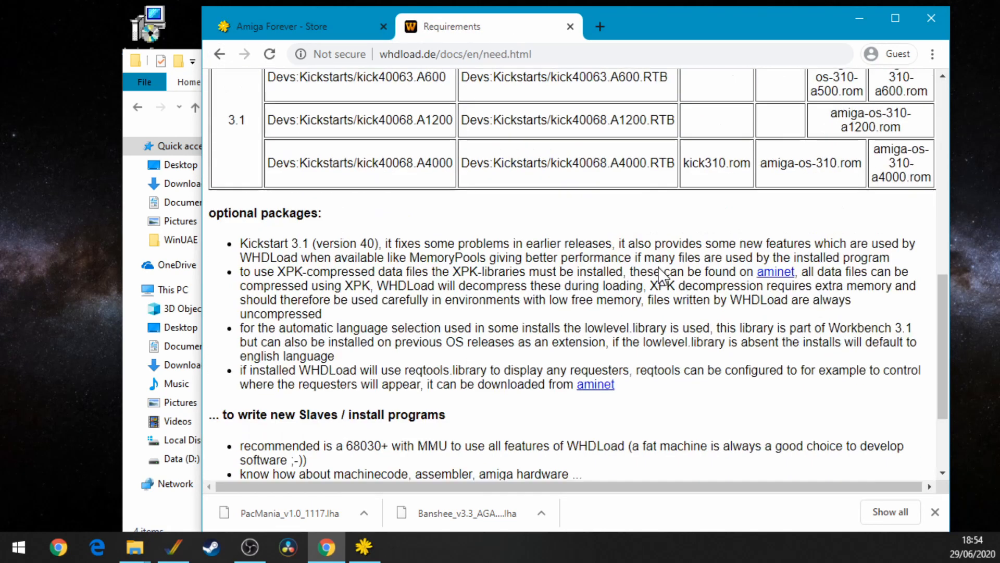
pyautogui.scroll(1, 659, 269)
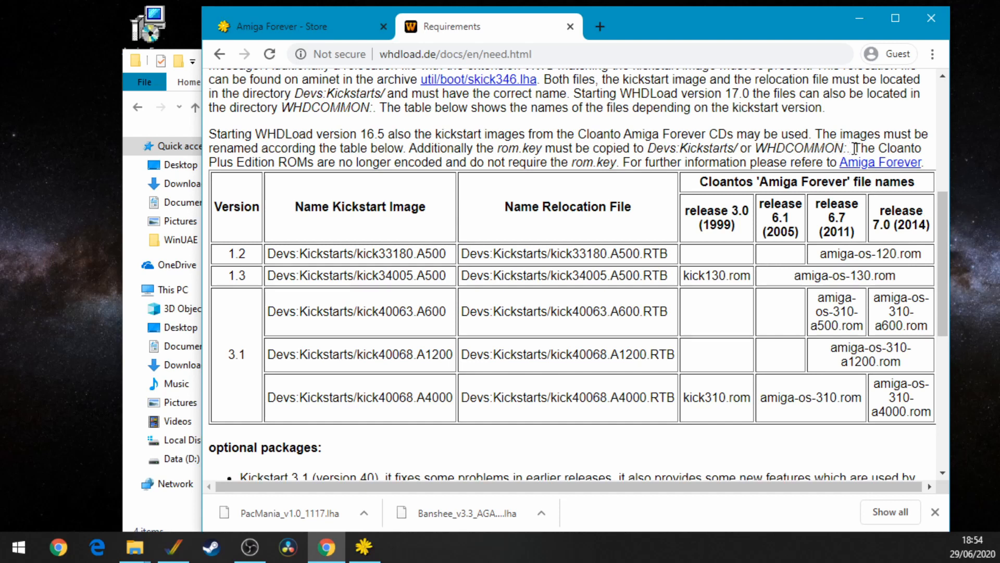
pyautogui.moveTo(861, 146); pyautogui.dragTo(623, 162)
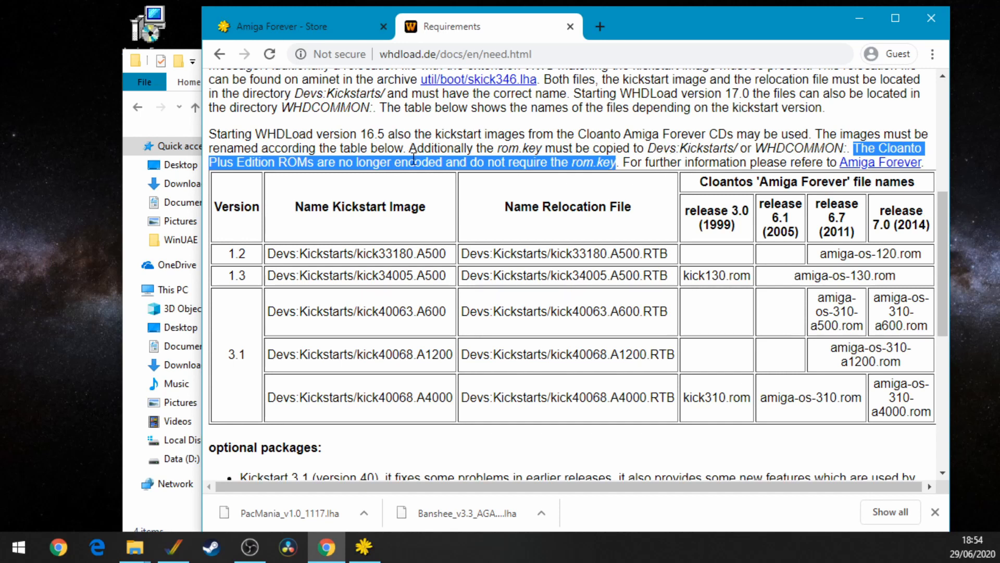
pyautogui.click(446, 154)
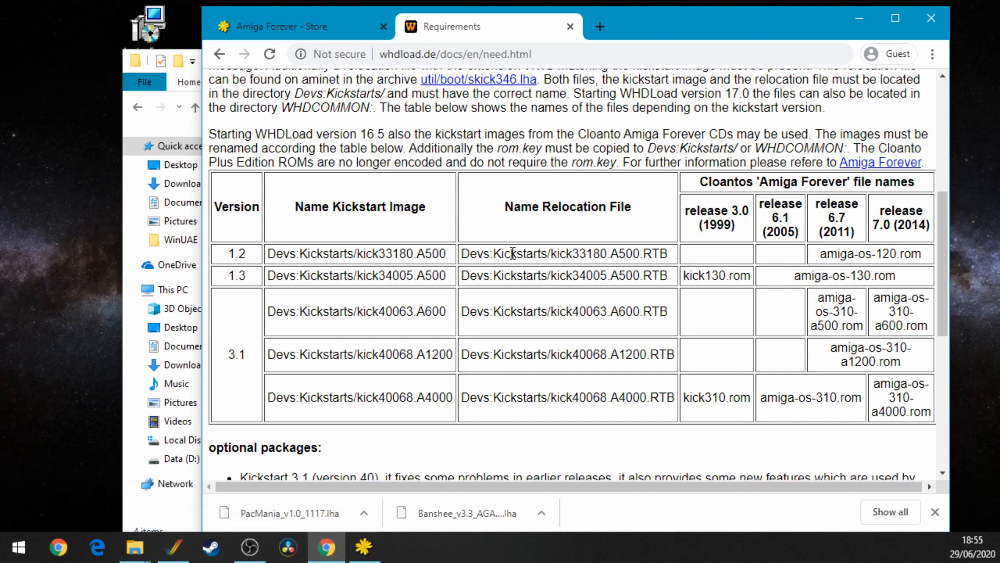
# Step: Switch to the File Explorer window of the Games folder, go up to Tools and create a new folder named Kickstarts
pyautogui.moveTo(136, 550)
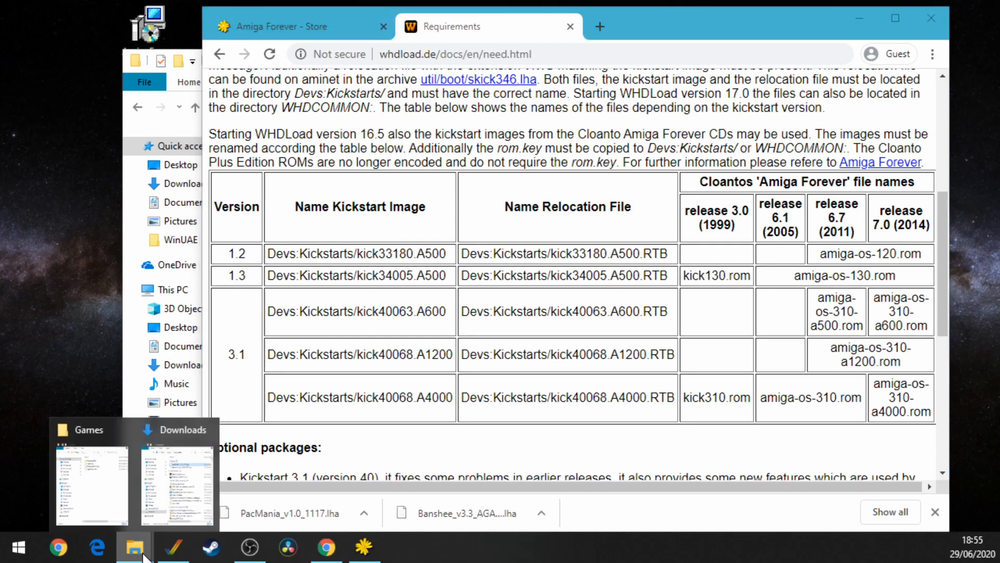
pyautogui.click(121, 499)
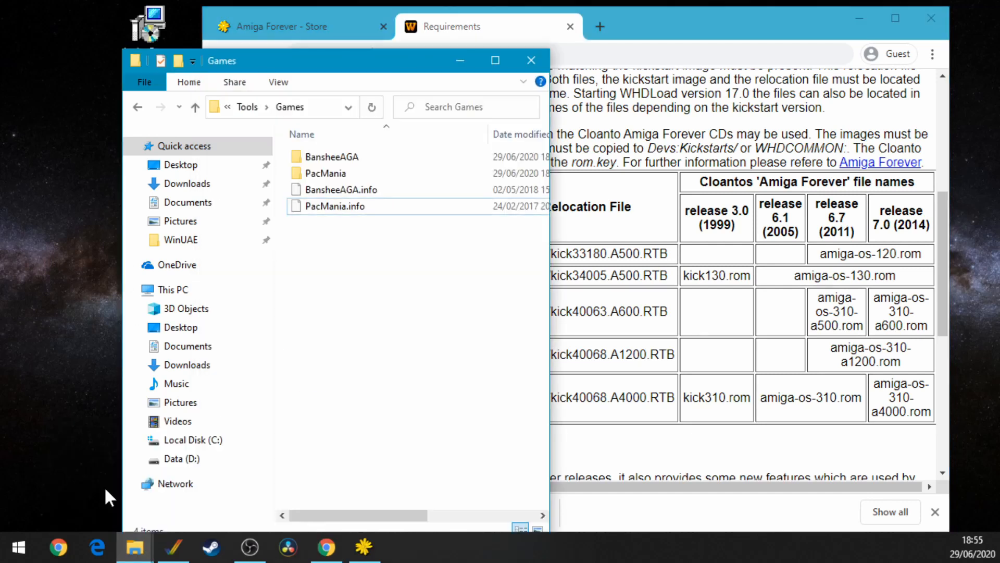
pyautogui.click(249, 105)
pyautogui.rightClick(326, 278)
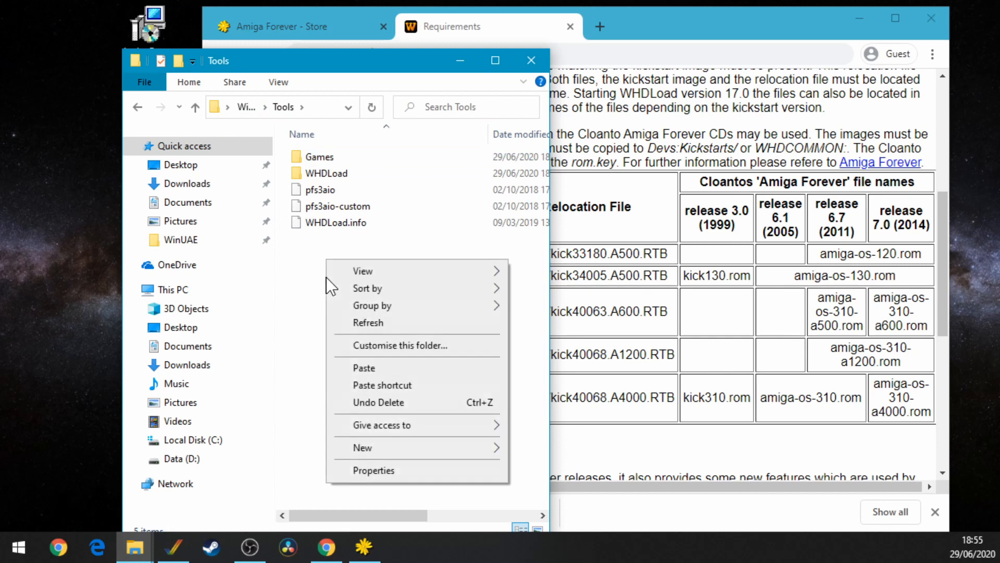
pyautogui.moveTo(424, 449)
pyautogui.click(532, 219)
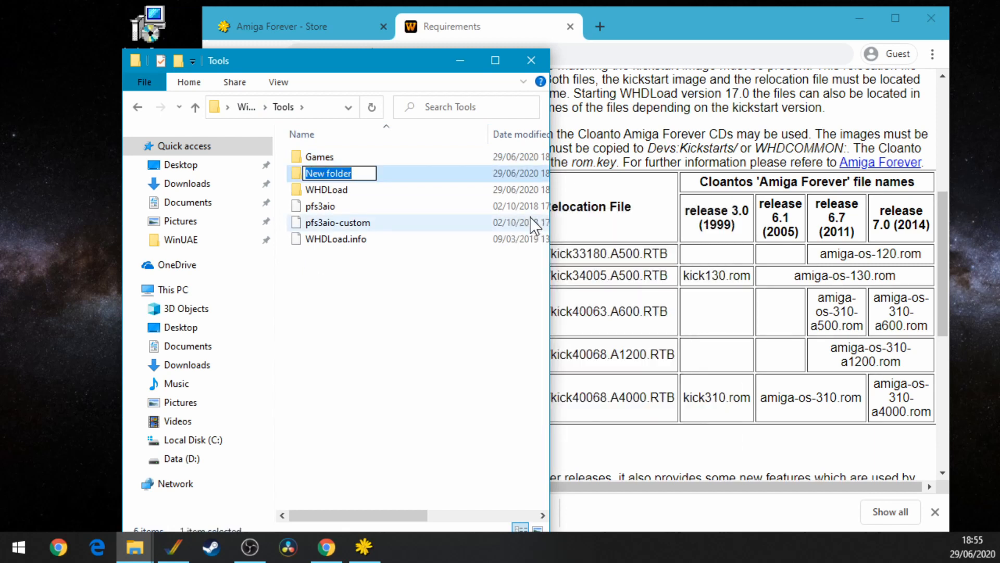
pyautogui.write('Kicks')
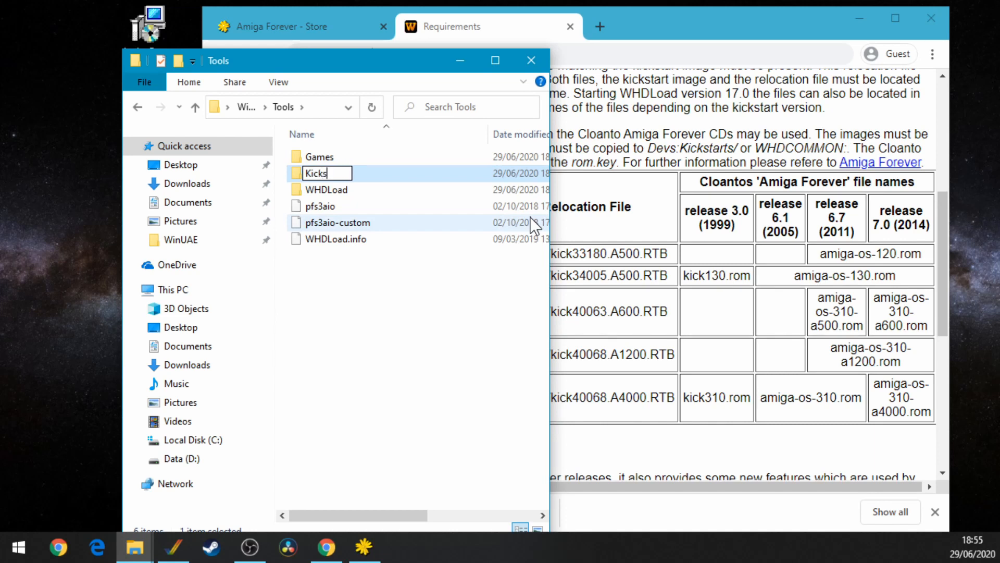
pyautogui.write('tarts')
pyautogui.press('Return')
# Step: Return to the Requirements page in Chrome, open the skick346.lha link in a new tab and download the archive from Aminet
pyautogui.click(645, 140)
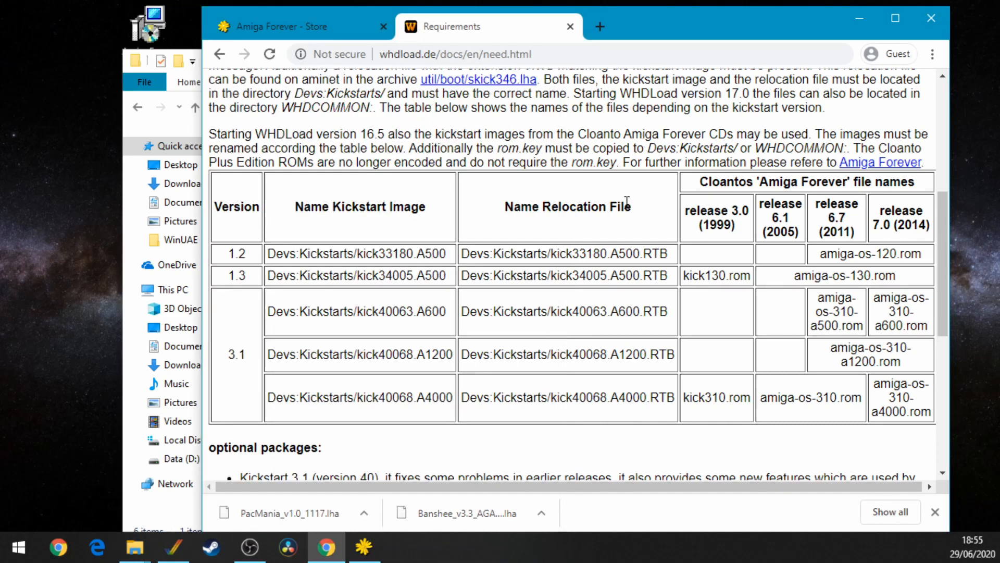
pyautogui.scroll(3, 627, 202)
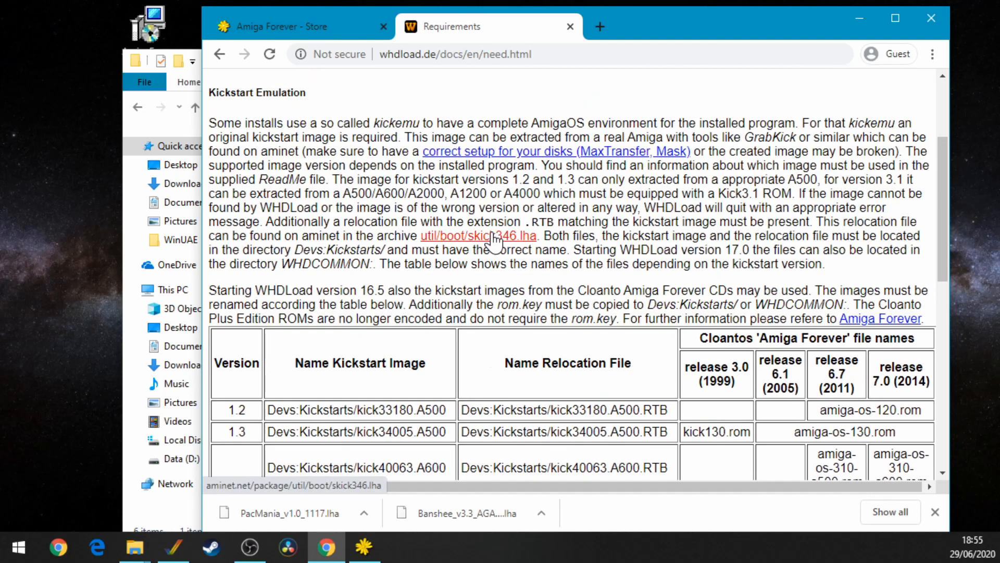
pyautogui.rightClick(492, 240)
pyautogui.click(536, 248)
pyautogui.click(636, 37)
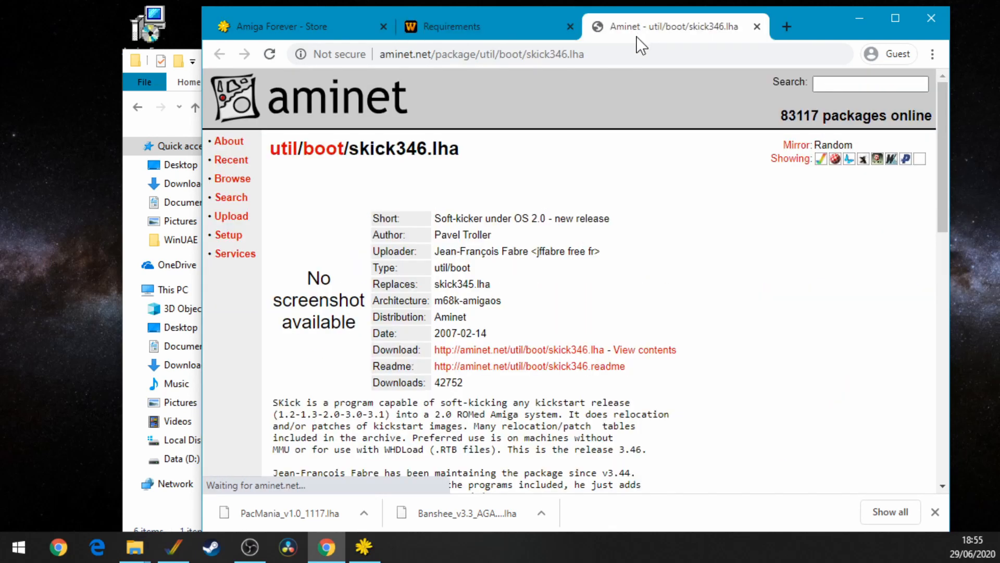
pyautogui.click(555, 350)
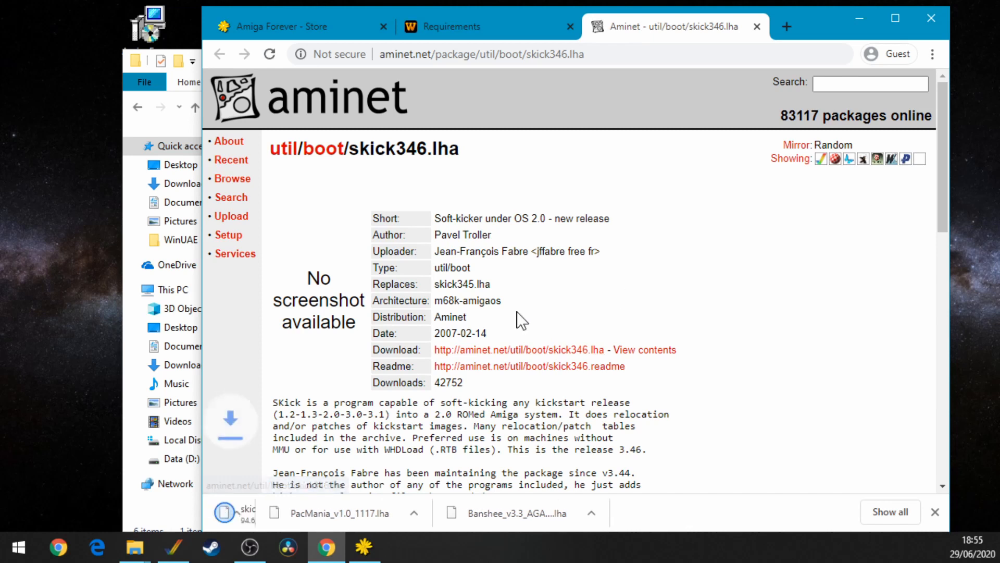
# Step: Show skick346.lha in the Tools folder, extract it there with 7-Zip and delete the archive
pyautogui.click(284, 519)
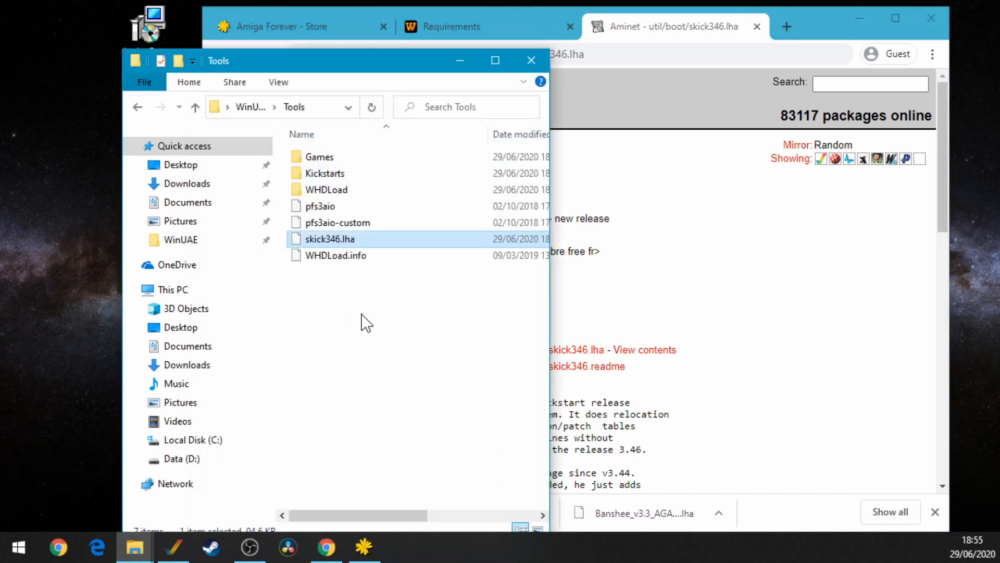
pyautogui.rightClick(346, 240)
pyautogui.moveTo(479, 276)
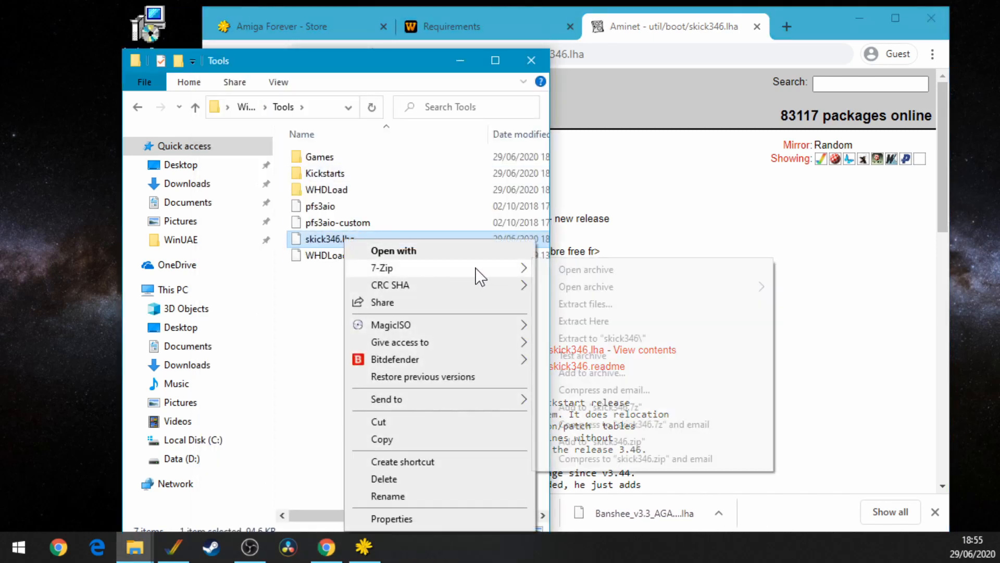
pyautogui.click(614, 322)
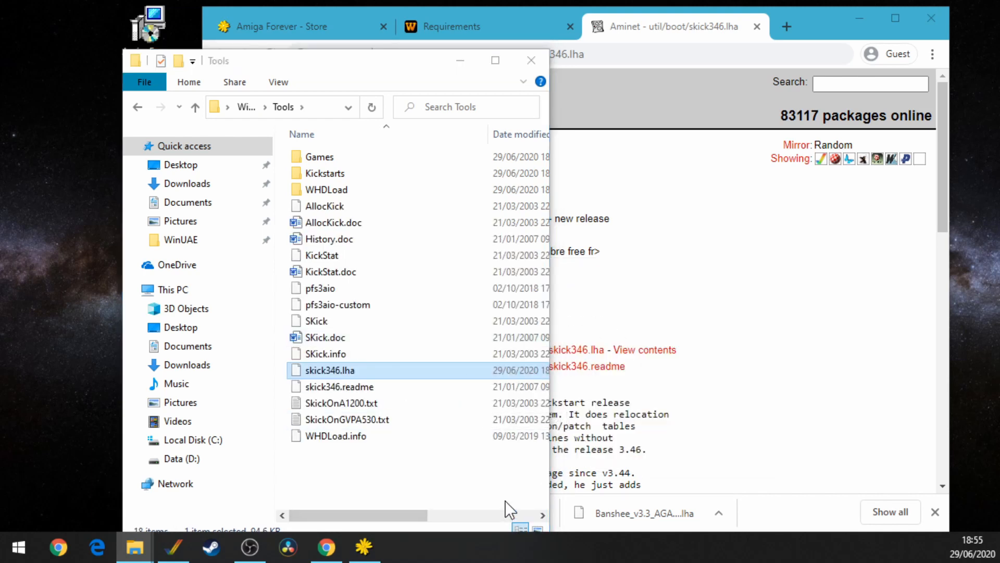
pyautogui.press('Delete')
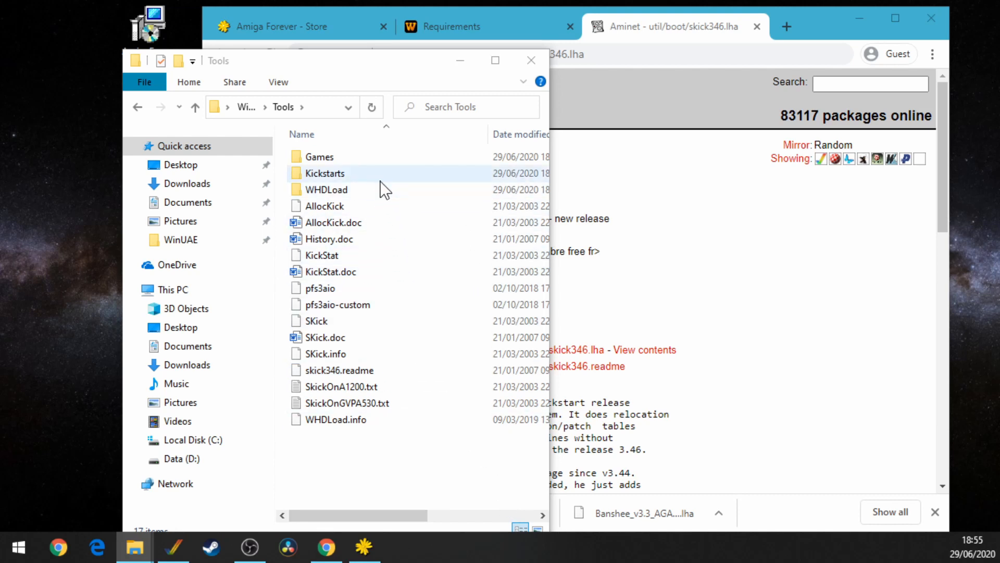
# Step: Look through the relocation files in the Kickstarts folder and compare them with the Kickstart file-name table on the Requirements page in Chrome
pyautogui.doubleClick(328, 177)
pyautogui.scroll(-4, 391, 277)
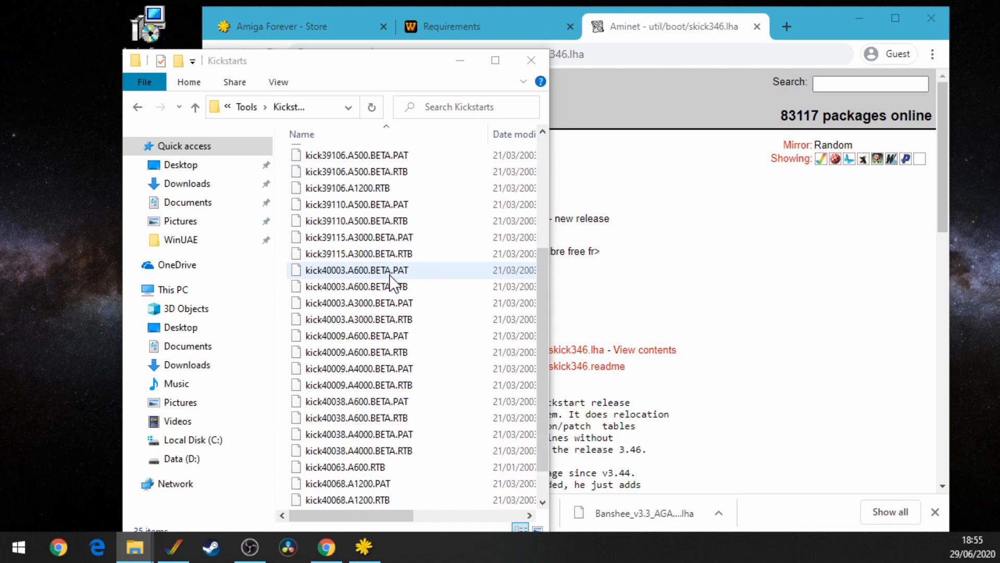
pyautogui.scroll(3, 393, 292)
pyautogui.scroll(-3, 398, 320)
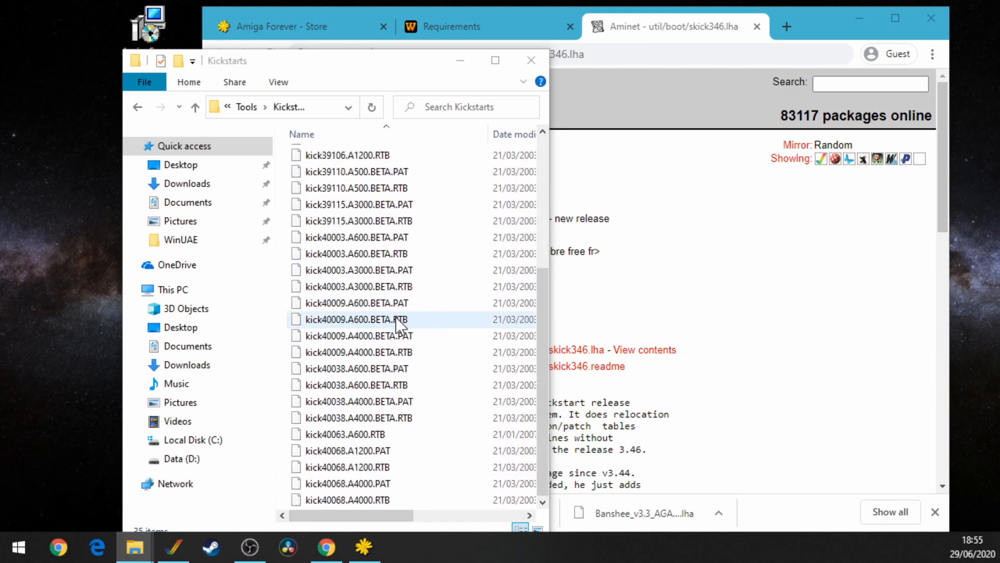
pyautogui.scroll(5, 402, 396)
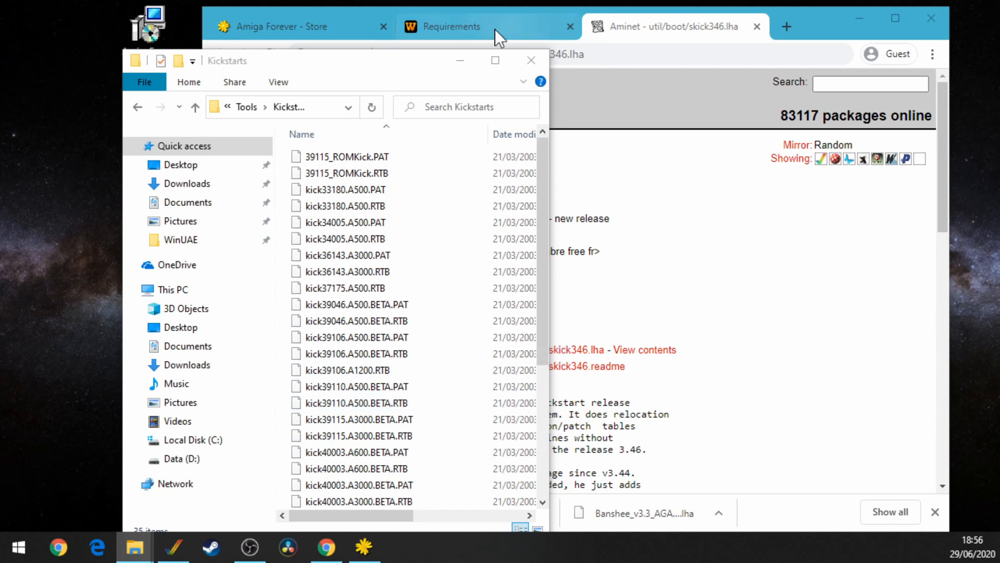
pyautogui.click(473, 23)
pyautogui.scroll(-1, 617, 281)
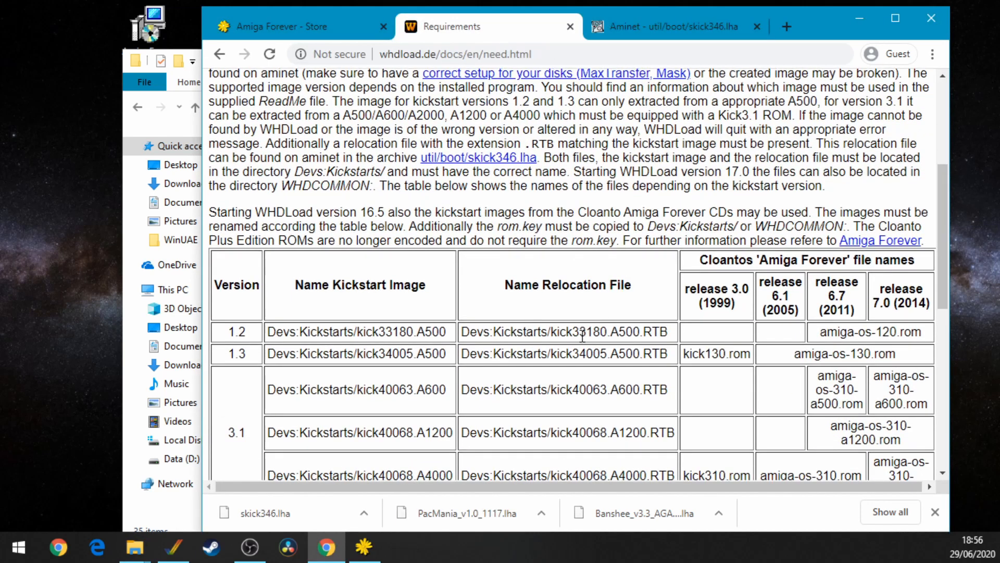
pyautogui.scroll(-1, 576, 338)
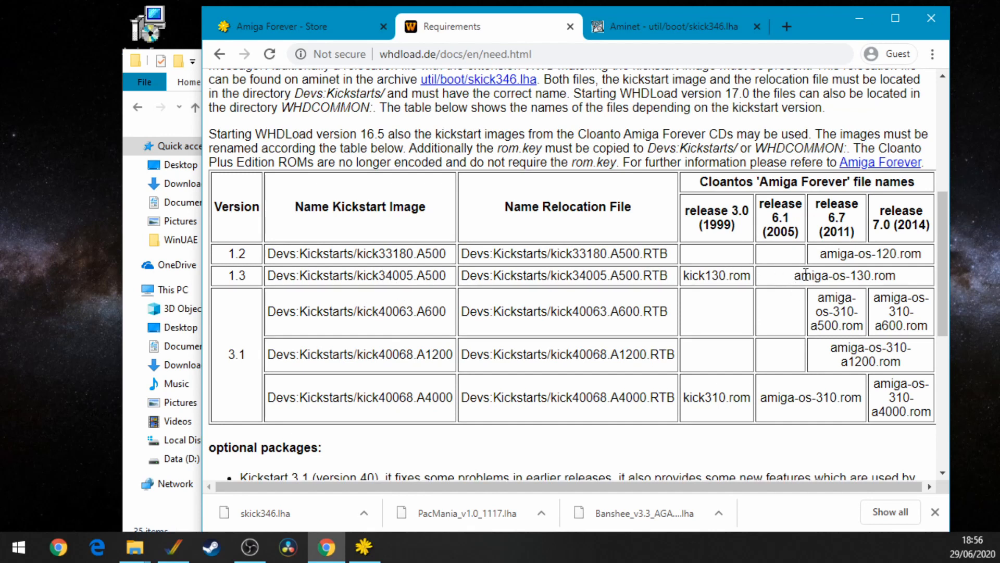
# Step: In File Explorer, copy amiga-os-130.rom from the WinUAE Kickstart Roms folder into the Kickstarts folder under Tools
pyautogui.moveTo(133, 546)
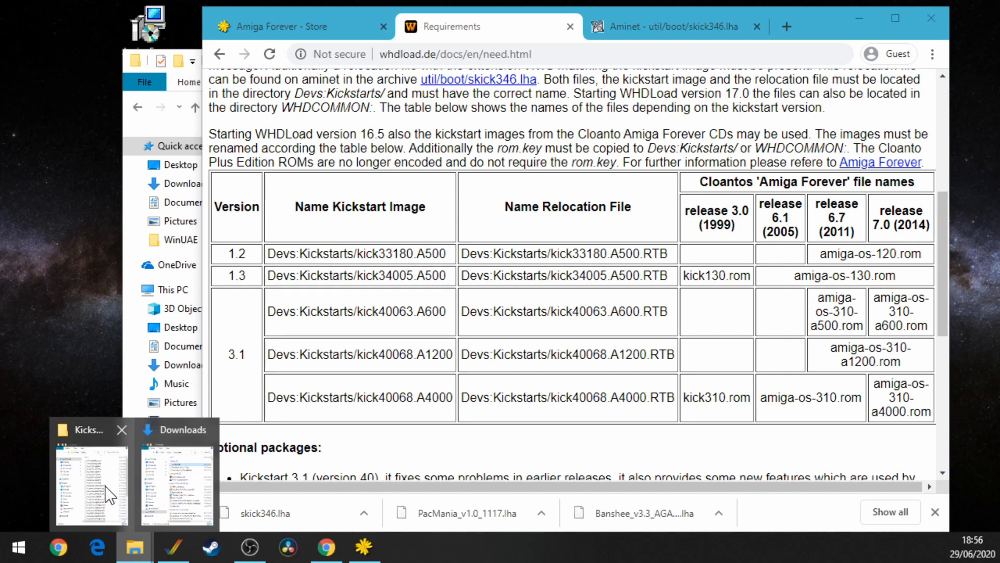
pyautogui.click(97, 471)
pyautogui.click(241, 102)
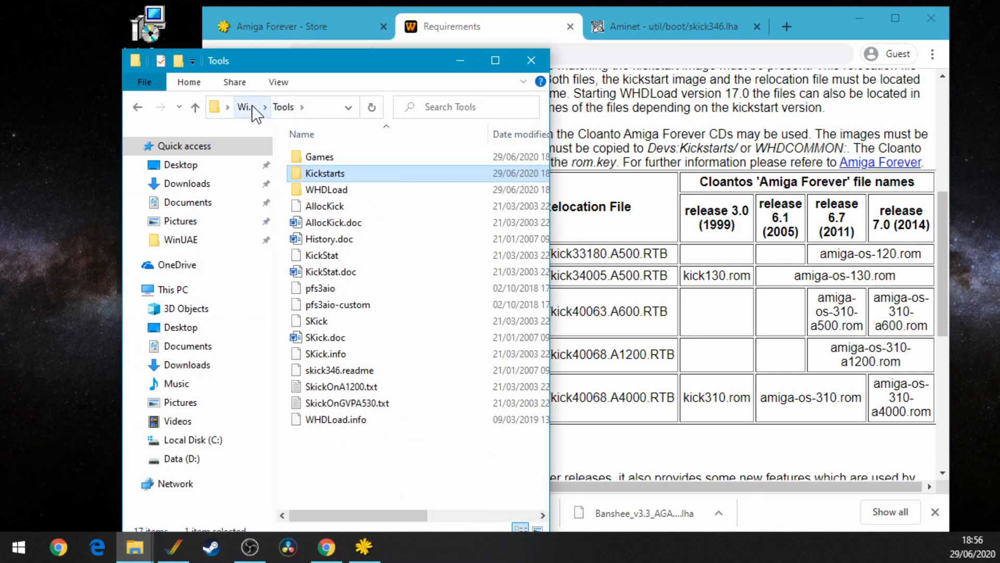
pyautogui.click(253, 111)
pyautogui.doubleClick(359, 206)
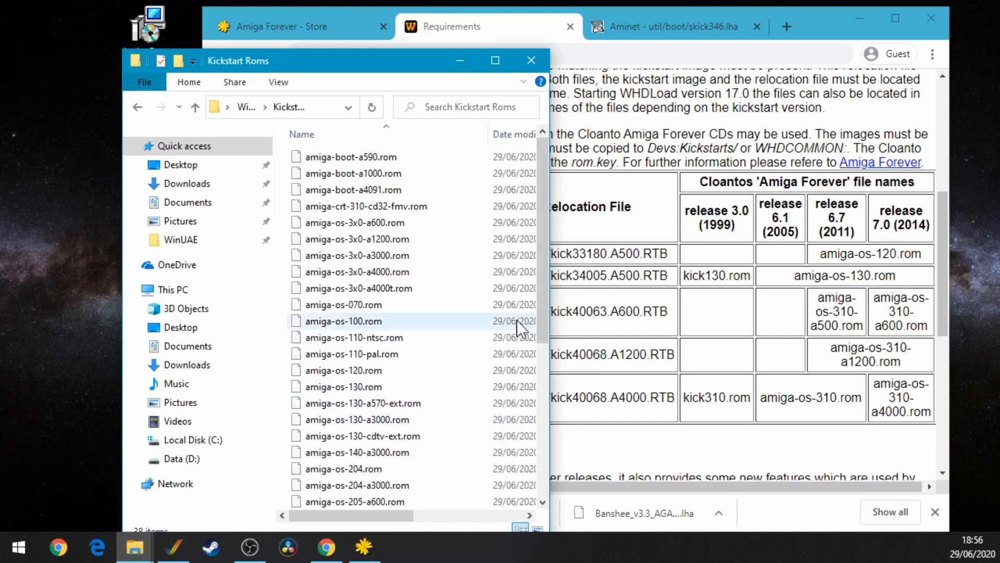
pyautogui.click(368, 387)
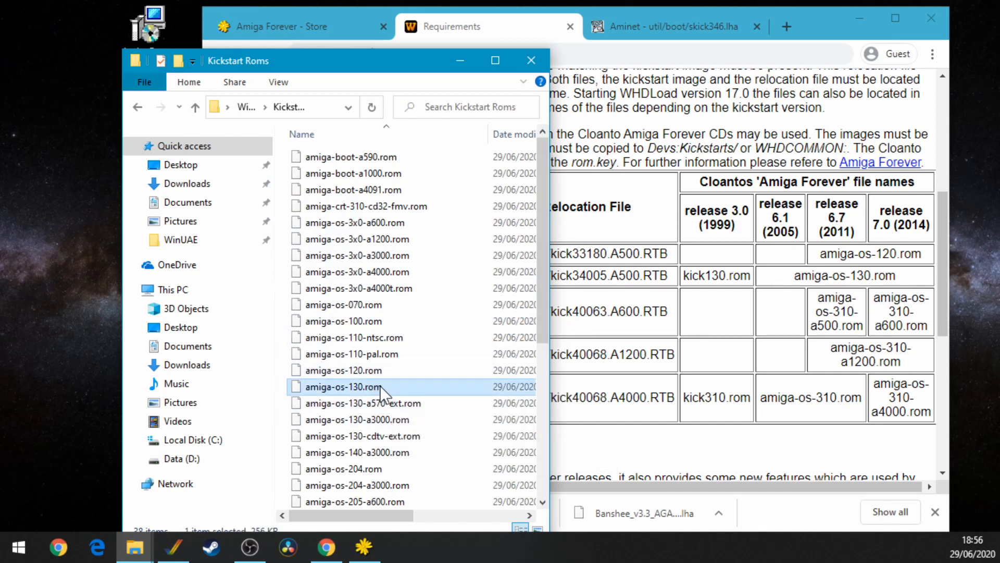
pyautogui.click(138, 108)
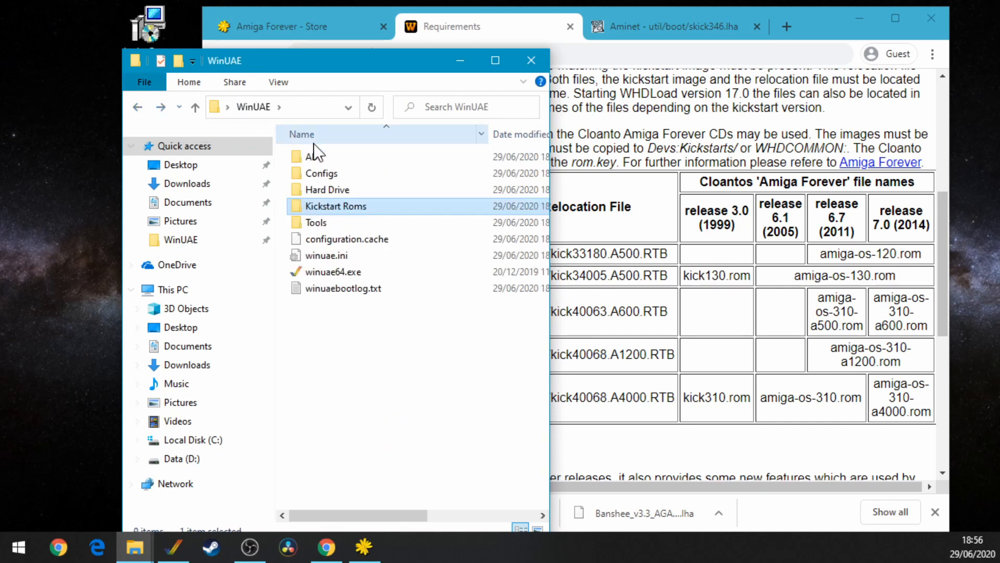
pyautogui.doubleClick(339, 223)
pyautogui.doubleClick(334, 173)
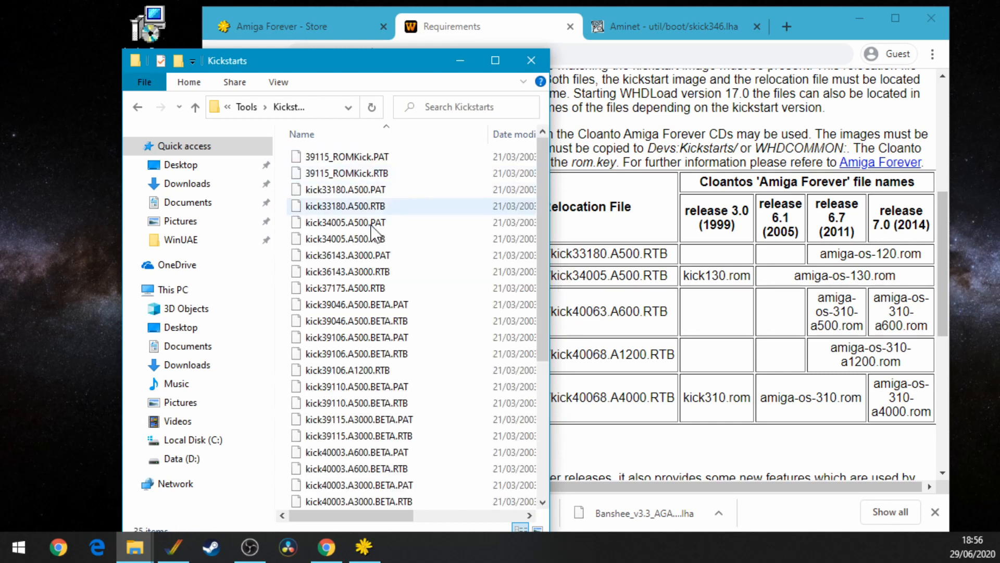
pyautogui.scroll(-4, 457, 328)
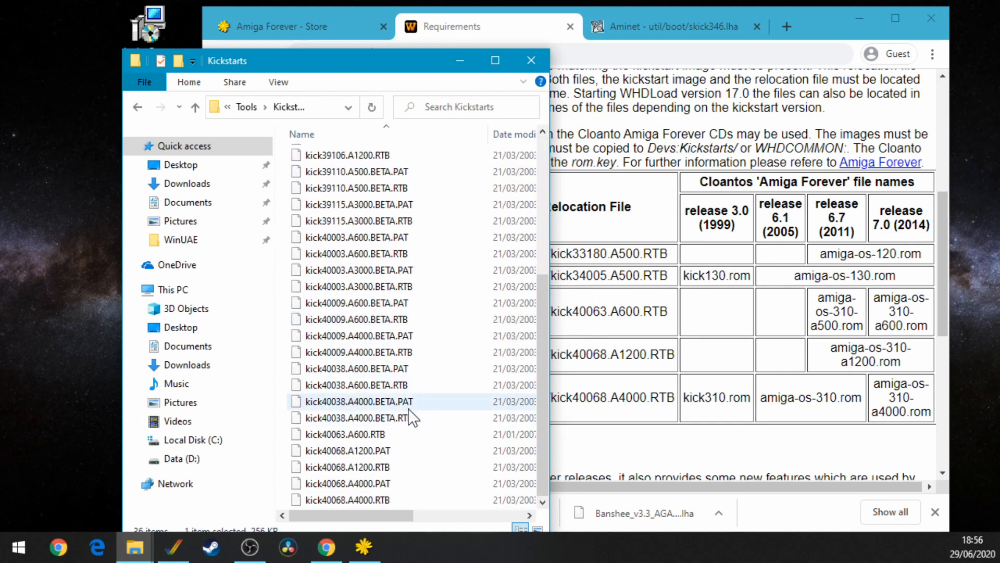
# Step: Copy the version 1.3 image name from the Requirements table and rename amiga-os-130.rom in Kickstarts to kick34005.A500, accepting the extension change
pyautogui.click(645, 271)
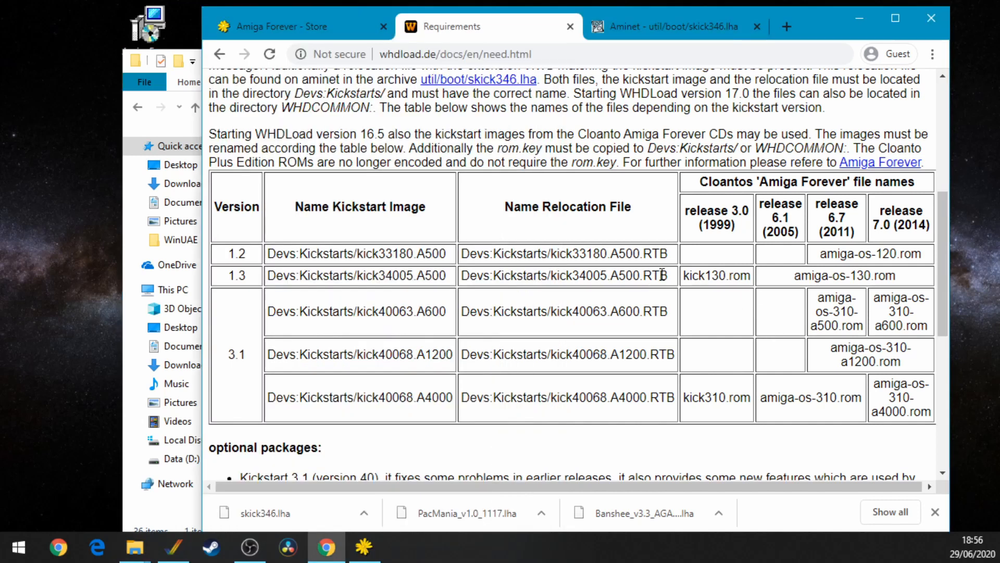
pyautogui.moveTo(669, 276); pyautogui.dragTo(549, 278)
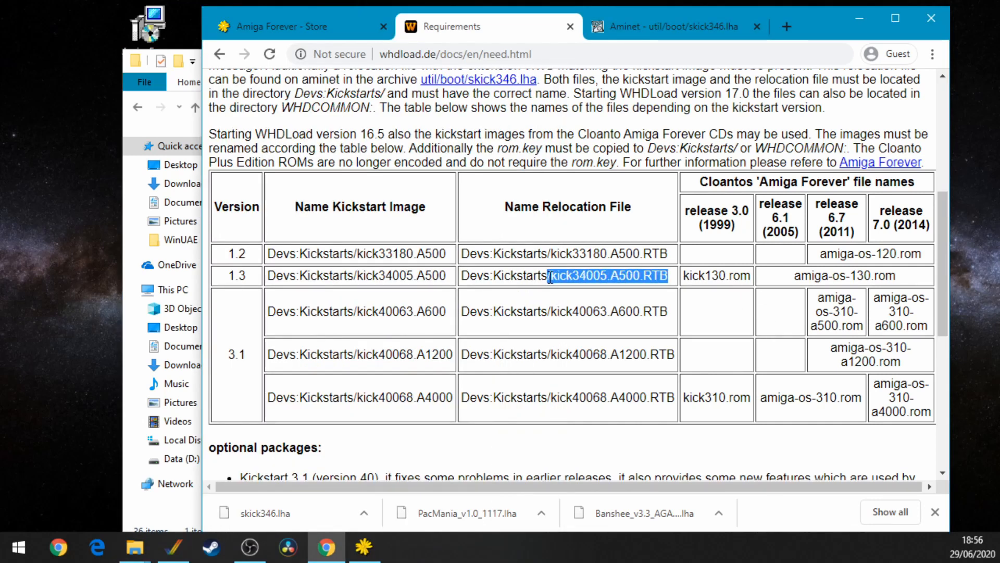
pyautogui.moveTo(355, 278)
pyautogui.mouseDown()
pyautogui.moveTo(449, 277)
pyautogui.moveTo(351, 279)
pyautogui.mouseUp()
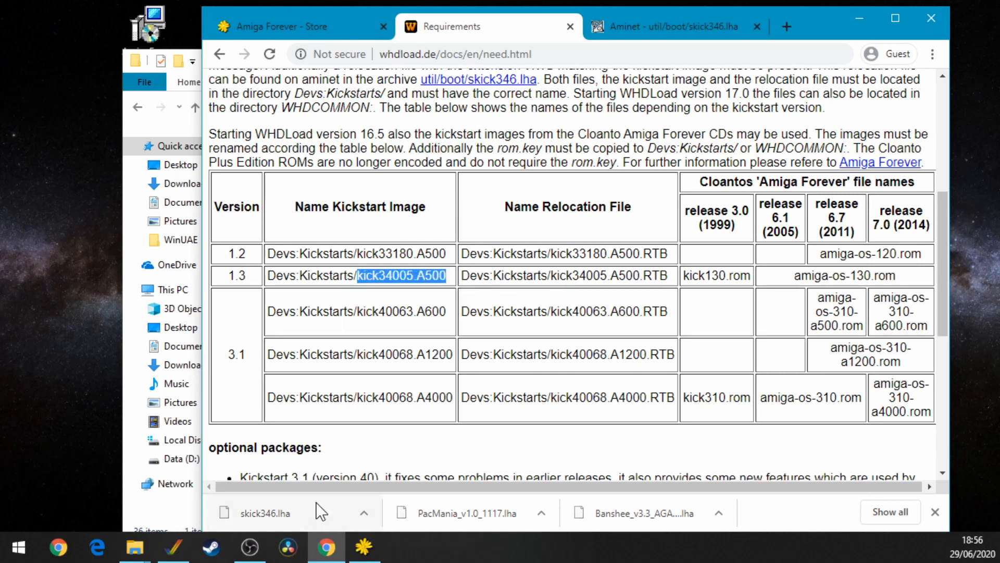
pyautogui.click(135, 547)
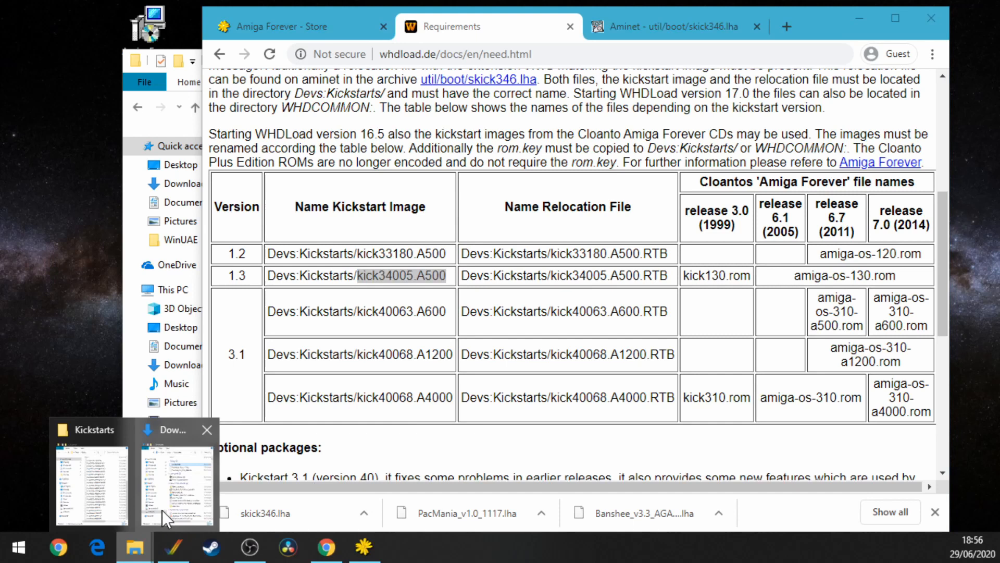
pyautogui.click(102, 482)
pyautogui.scroll(3, 444, 399)
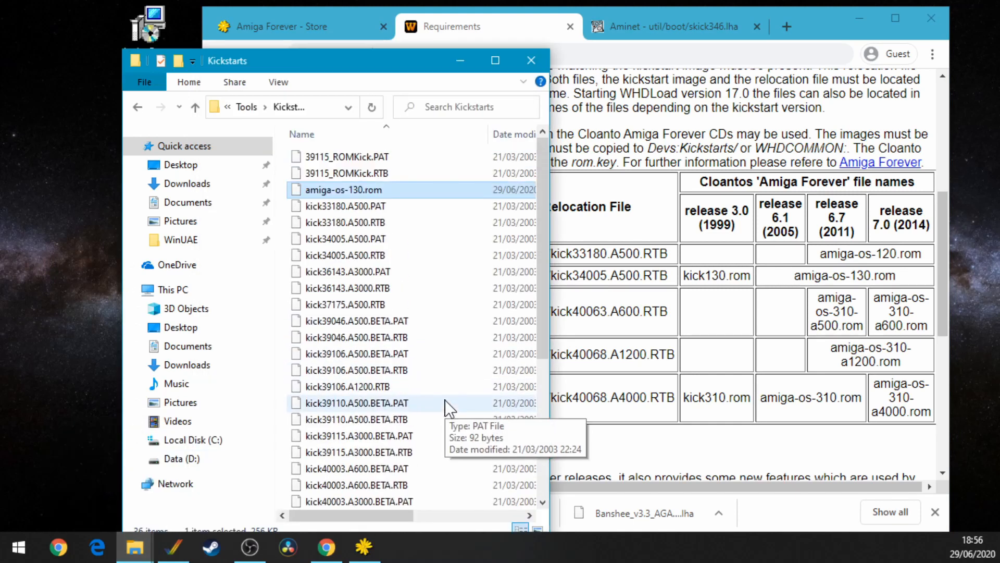
pyautogui.click(348, 188)
pyautogui.moveTo(386, 189); pyautogui.dragTo(263, 189)
pyautogui.write('kick34005.A500')
pyautogui.click(400, 220)
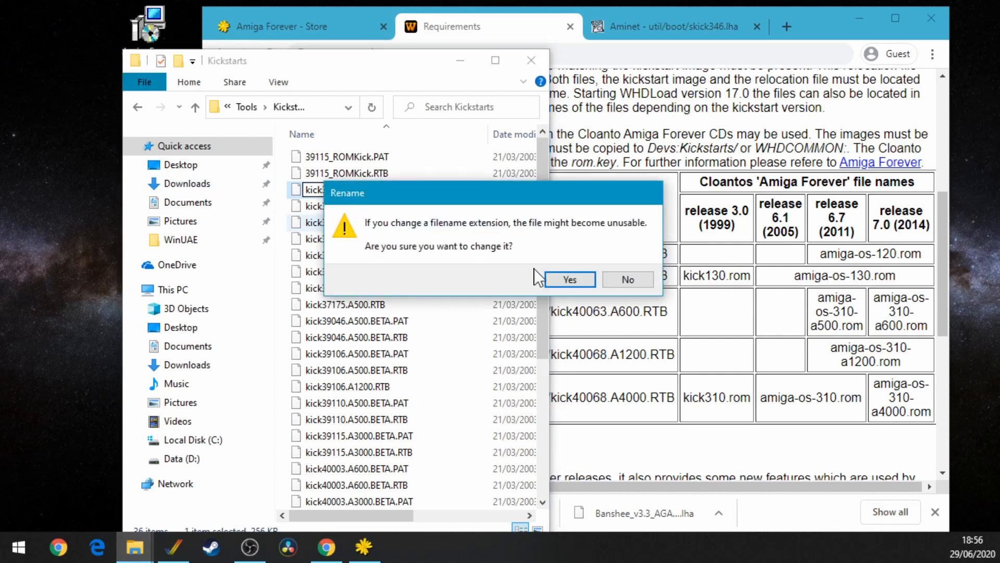
pyautogui.click(567, 279)
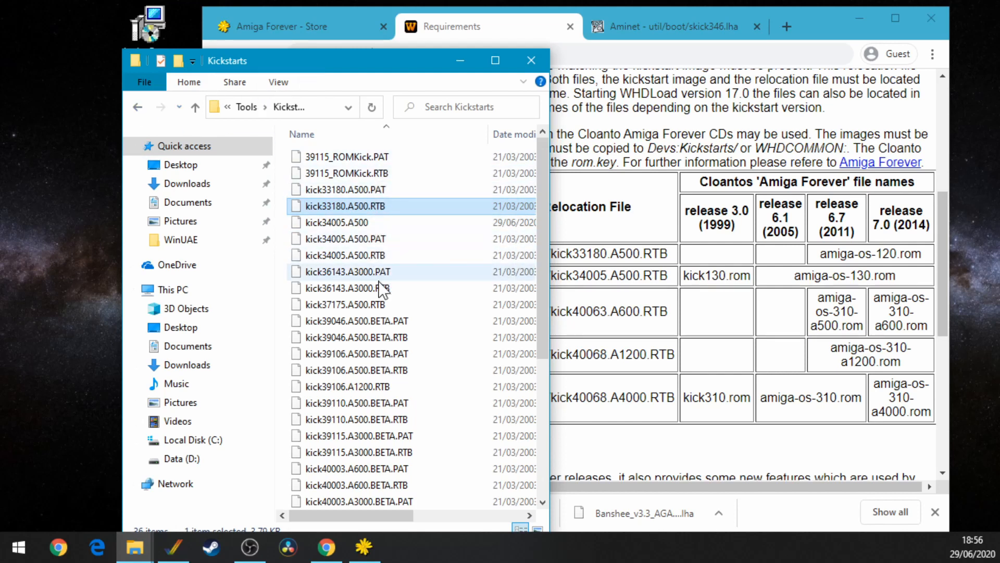
# Step: Widen the File Explorer window and check the File name extensions setting in the view options
pyautogui.click(288, 86)
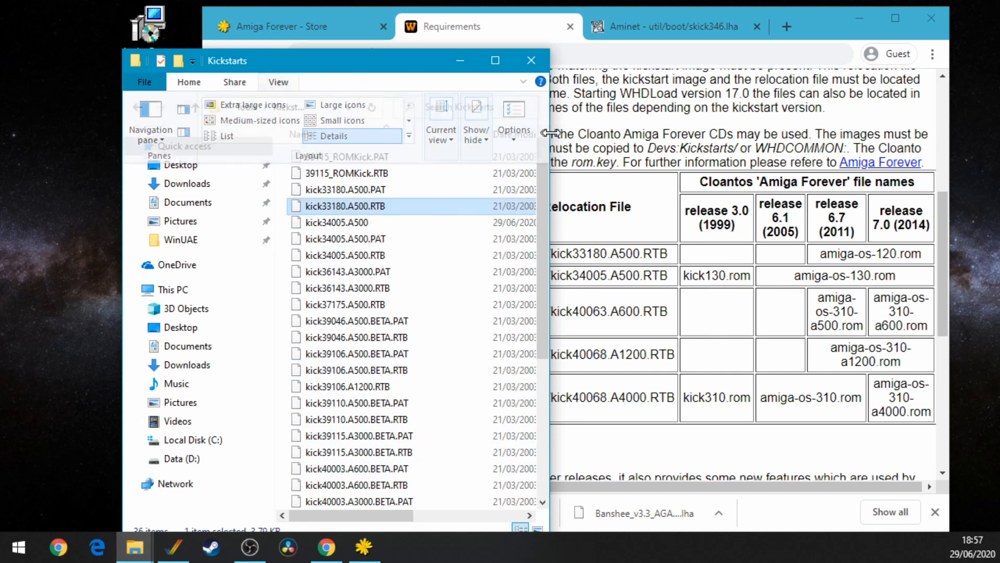
pyautogui.moveTo(548, 132); pyautogui.dragTo(809, 132)
pyautogui.click(275, 84)
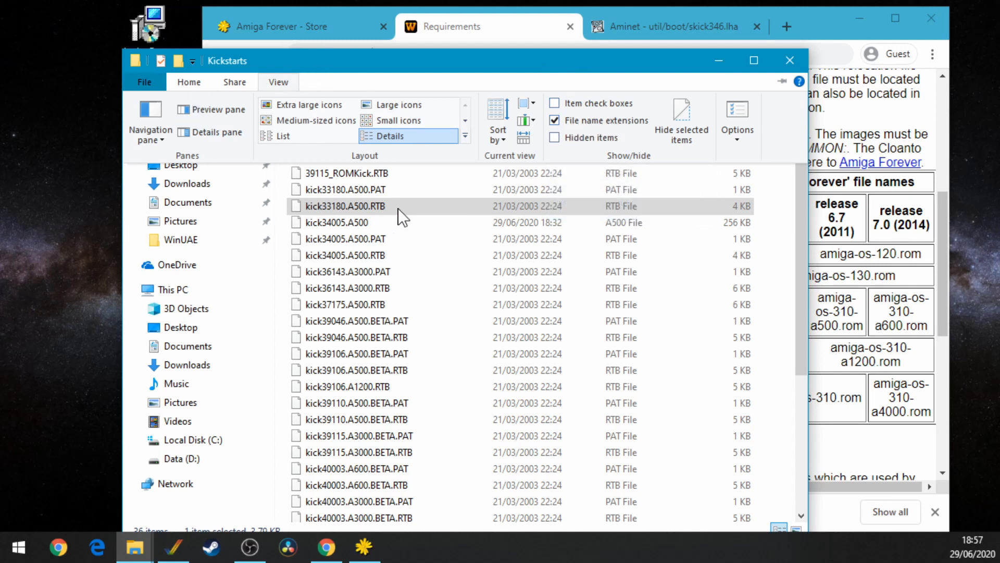
pyautogui.click(362, 229)
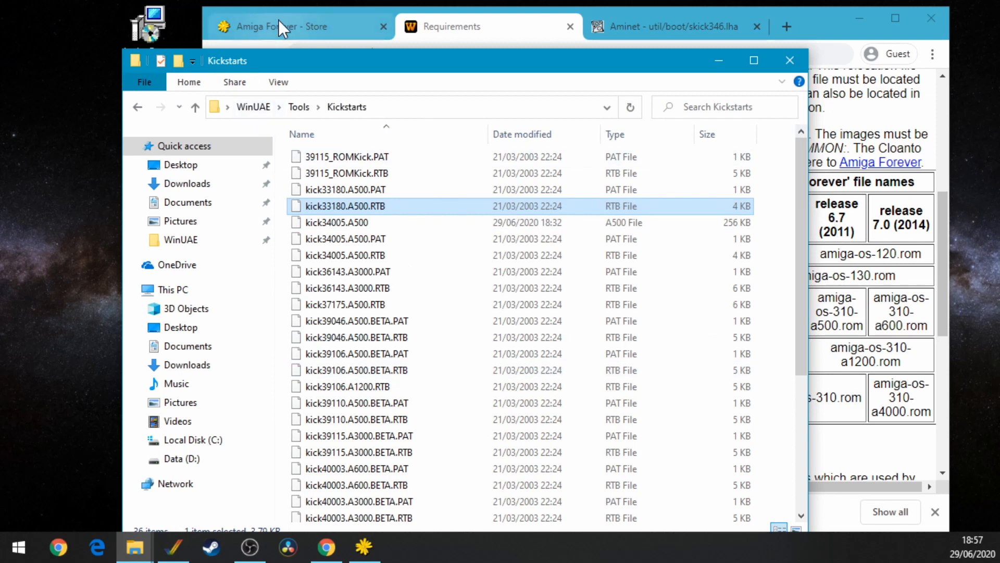
# Step: Find amiga-os-310-a1200.rom in the Kickstart Roms folder, check its name against the Requirements table in Chrome and copy the file
pyautogui.click(137, 106)
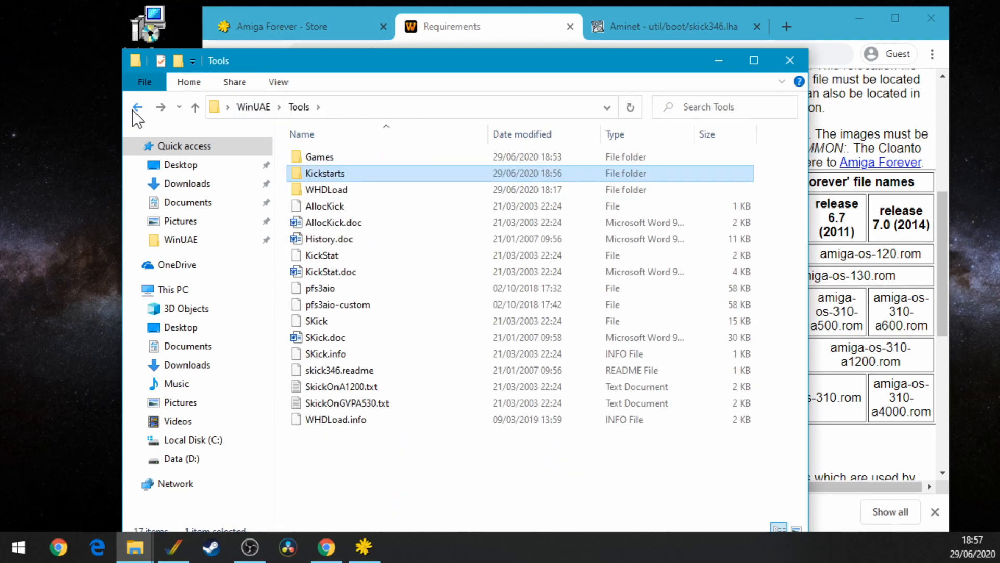
pyautogui.click(137, 107)
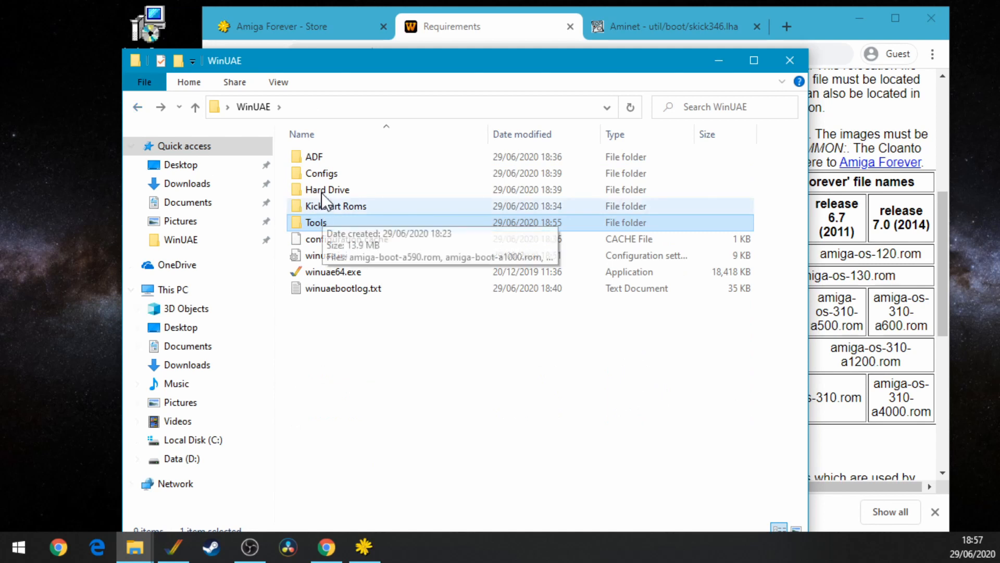
pyautogui.doubleClick(347, 208)
pyautogui.scroll(-5, 440, 358)
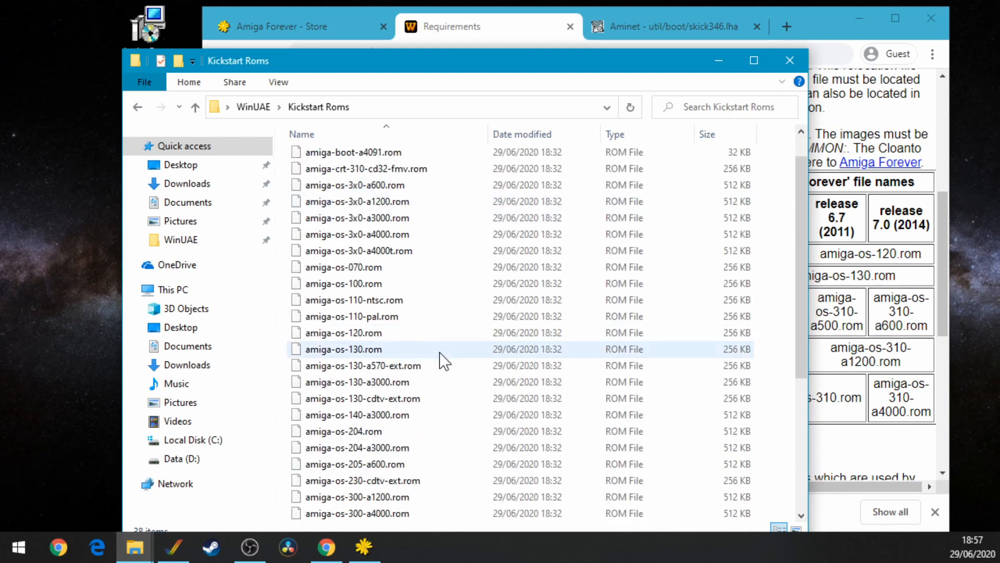
pyautogui.click(397, 351)
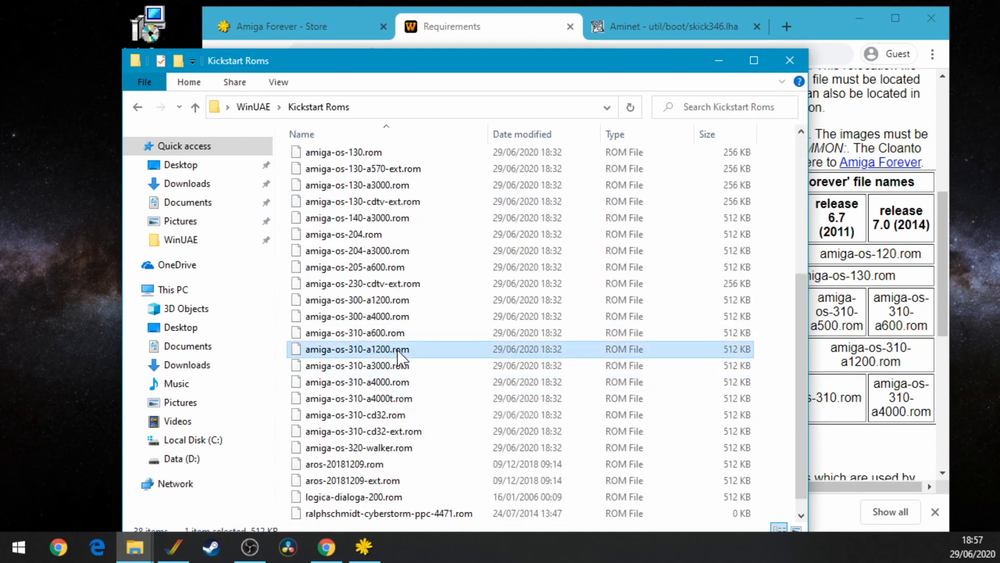
pyautogui.click(865, 458)
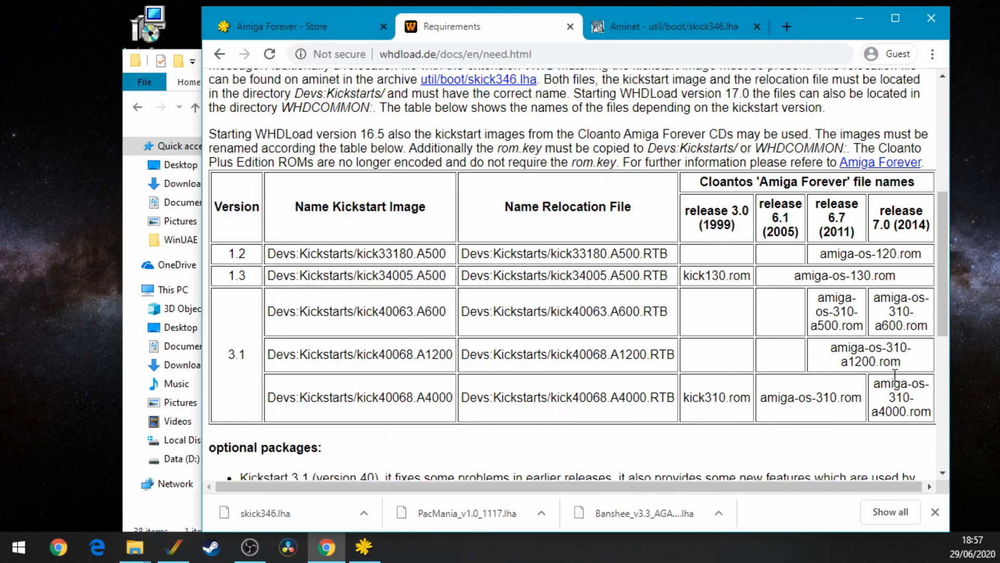
pyautogui.click(145, 515)
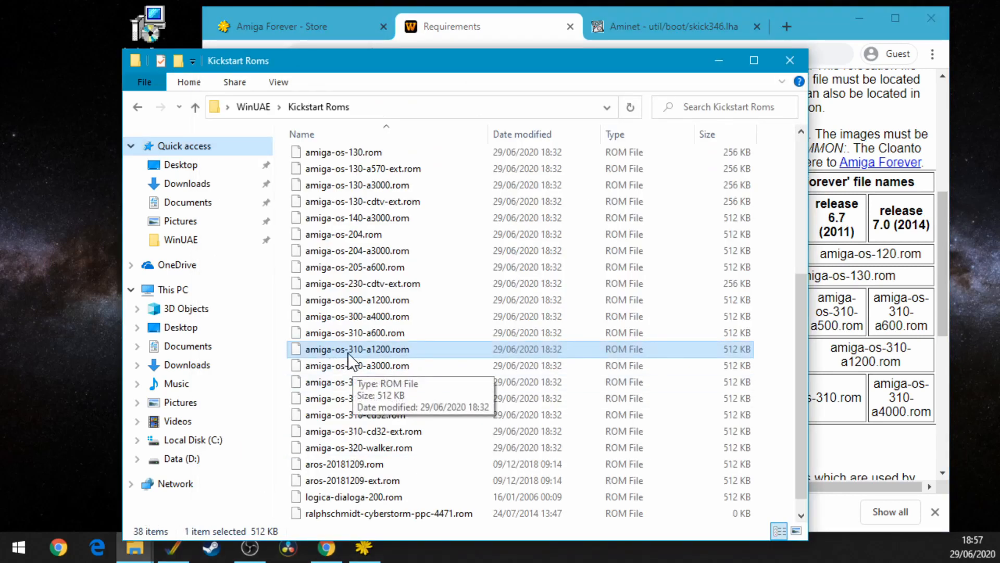
pyautogui.rightClick(406, 349)
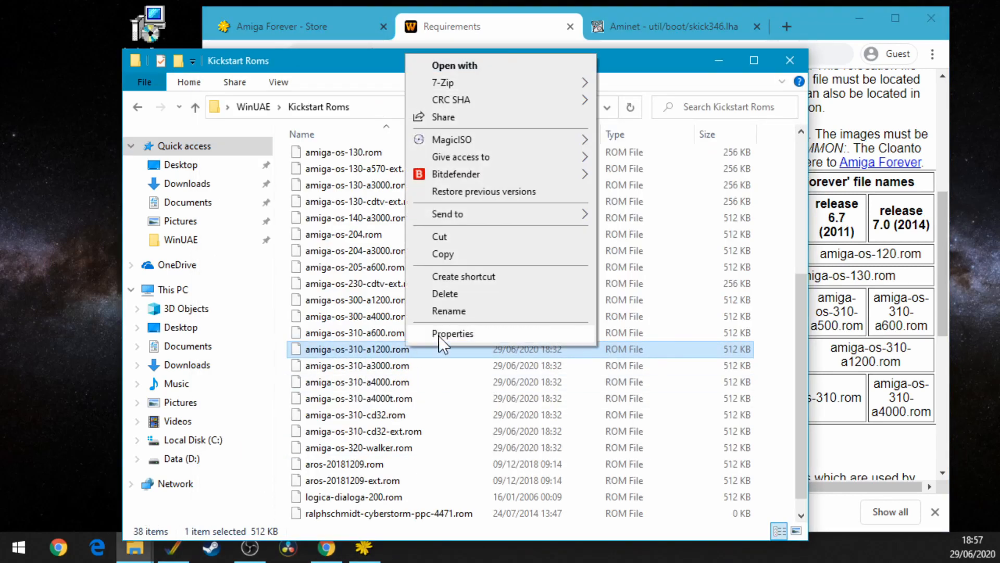
pyautogui.click(464, 255)
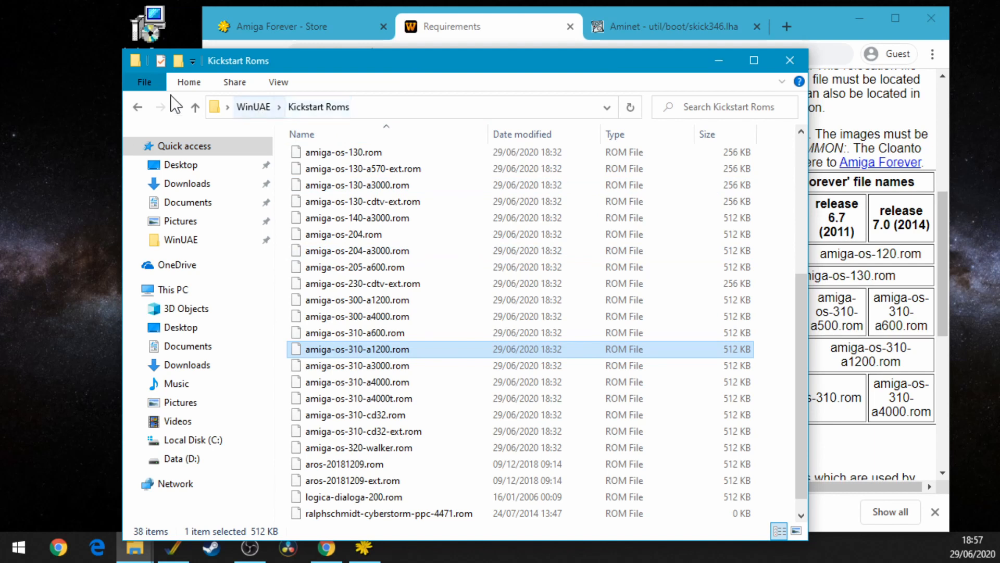
# Step: Paste the copied A1200 ROM into the Kickstarts folder under Tools
pyautogui.click(138, 108)
pyautogui.doubleClick(304, 221)
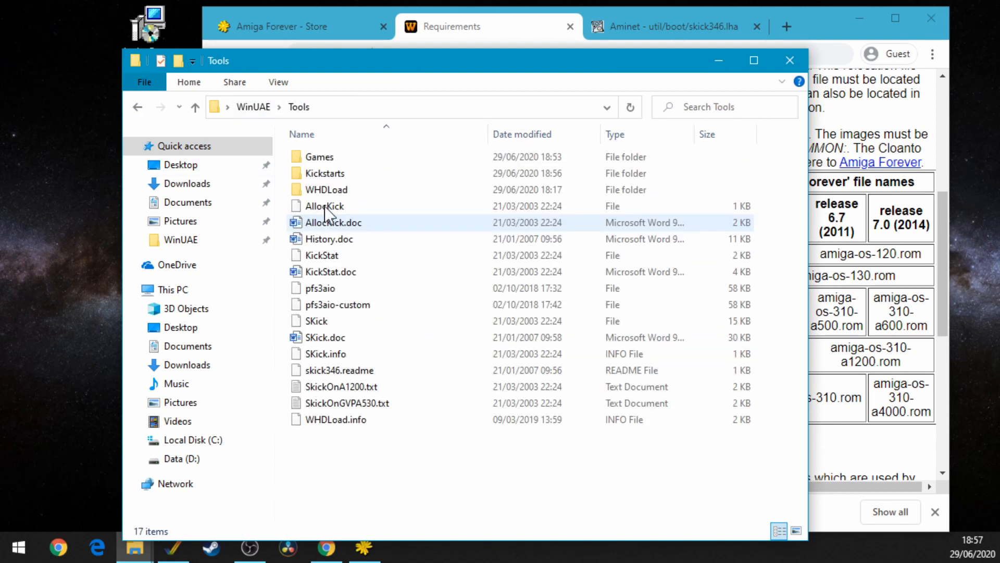
pyautogui.doubleClick(346, 174)
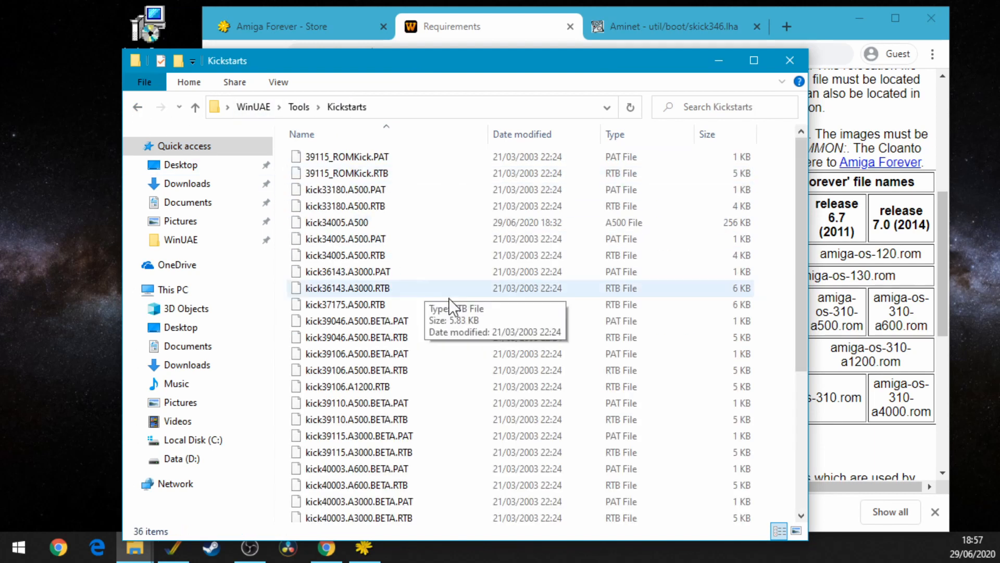
pyautogui.hotkey('ctrl', 'v')
pyautogui.scroll(-4, 523, 306)
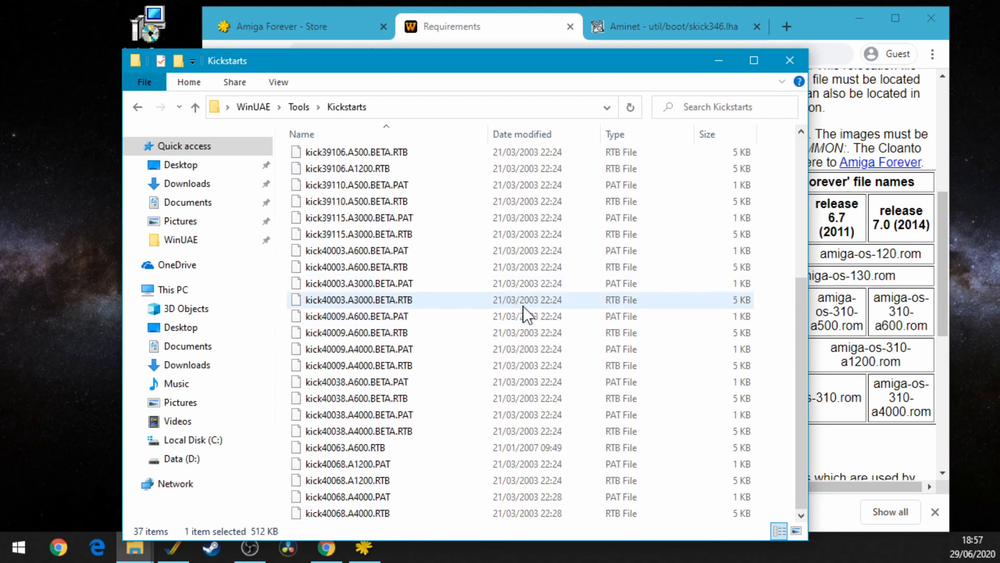
# Step: Copy the A1200 version 3.1 image name from the Requirements table and rename amiga-os-310-a1200.rom in Kickstarts to kick40068.A1200
pyautogui.click(887, 452)
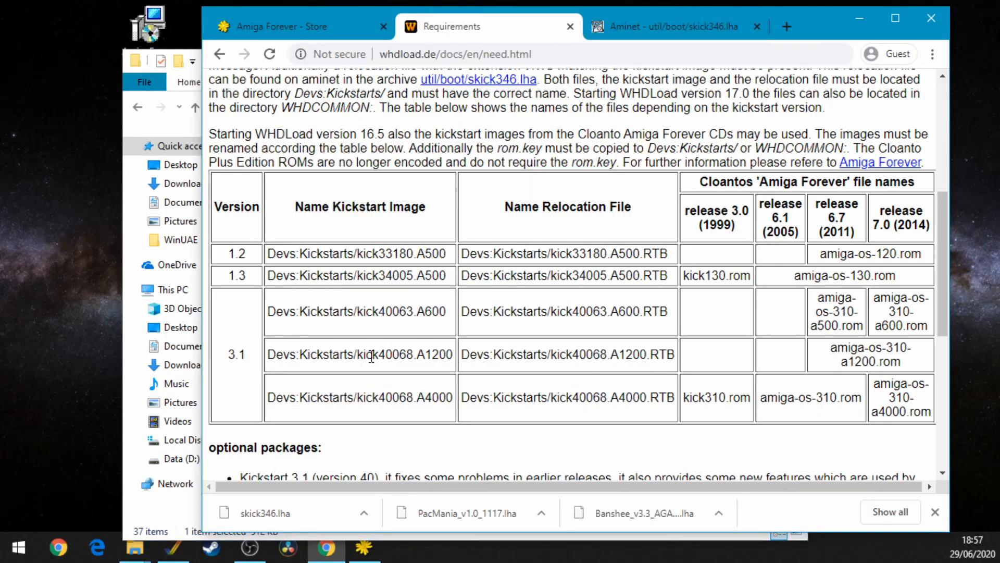
pyautogui.moveTo(359, 355); pyautogui.dragTo(464, 352)
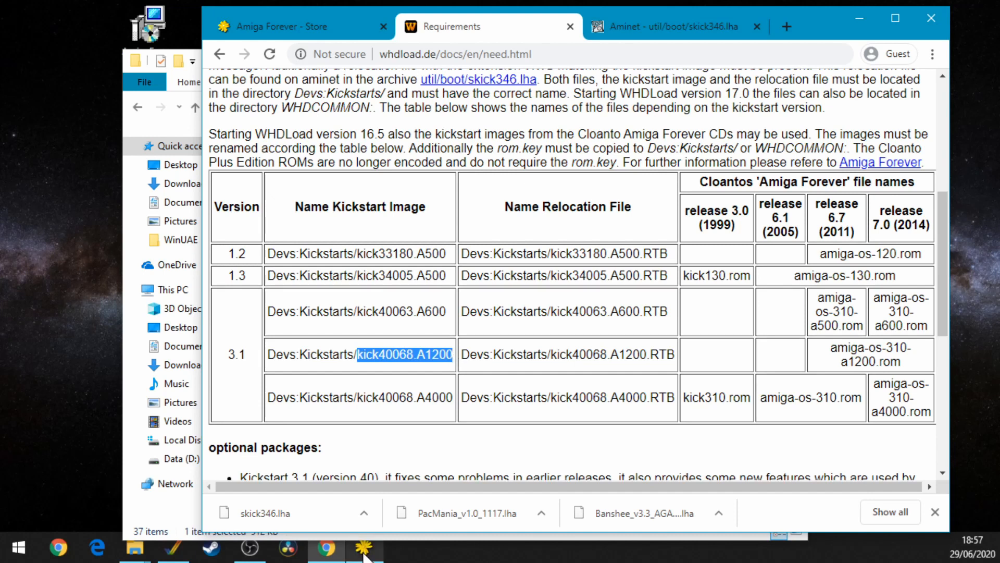
pyautogui.click(135, 547)
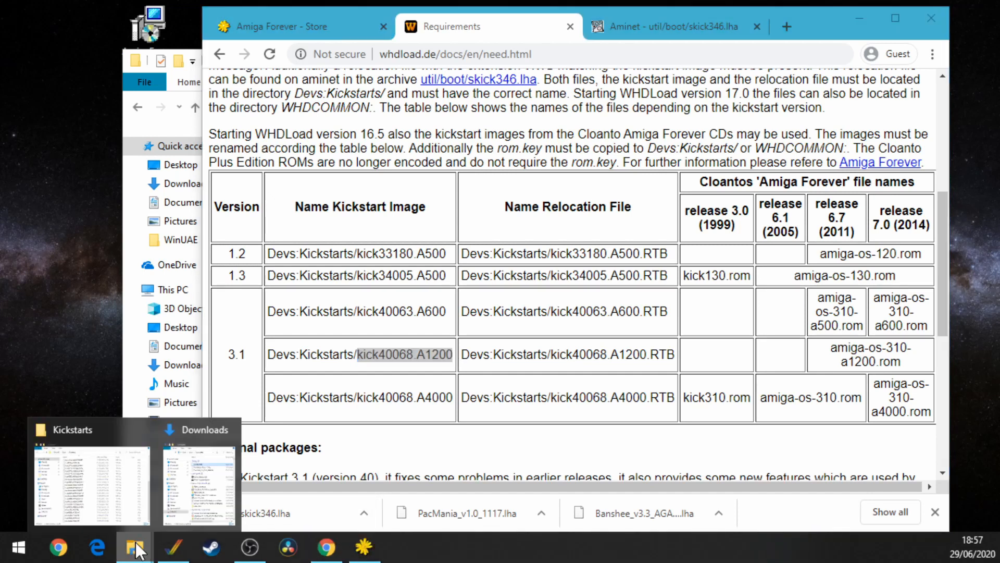
pyautogui.click(108, 489)
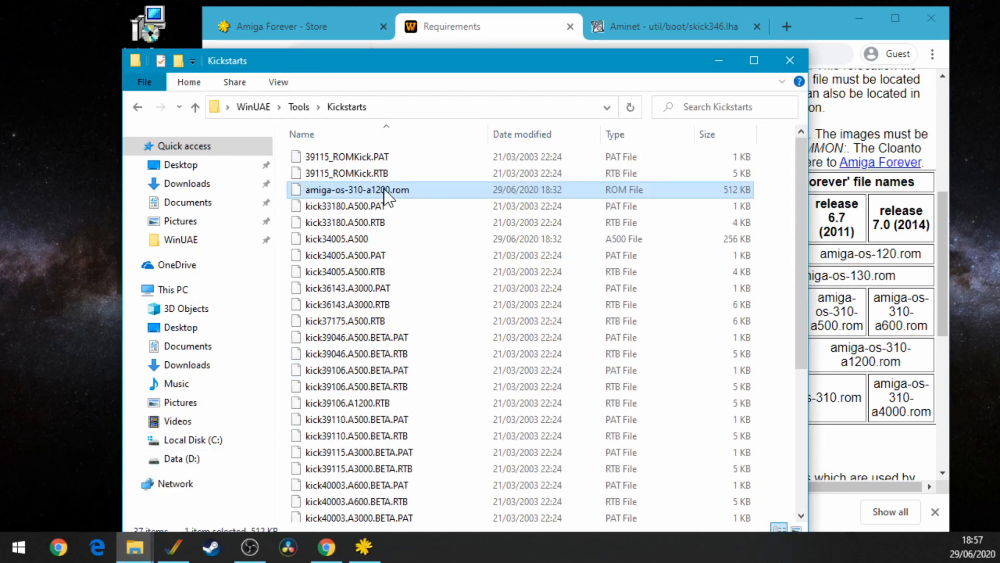
pyautogui.press('F2')
pyautogui.moveTo(413, 191); pyautogui.dragTo(241, 196)
pyautogui.hotkey('ctrl', 'v')
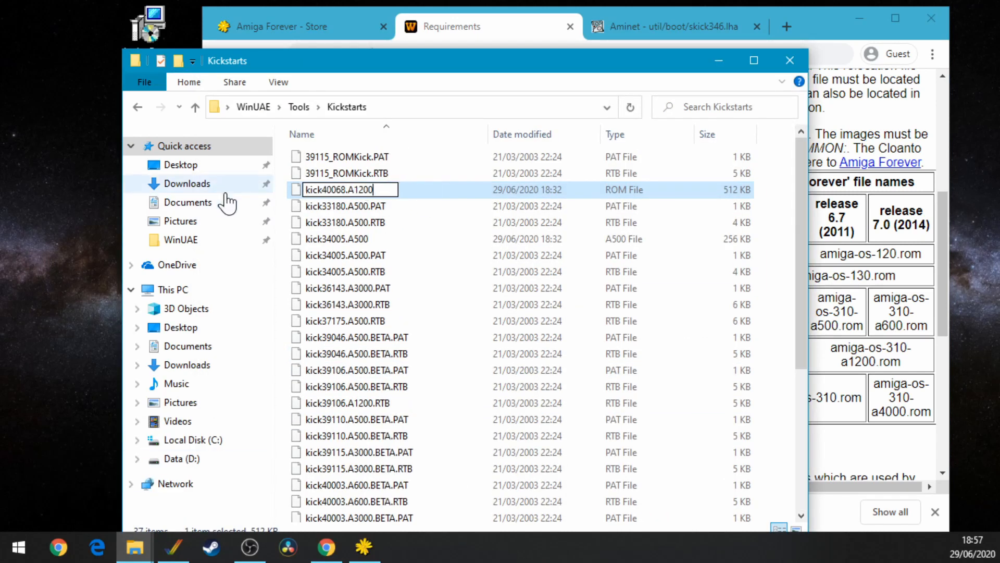
pyautogui.press('Return')
pyautogui.click(578, 283)
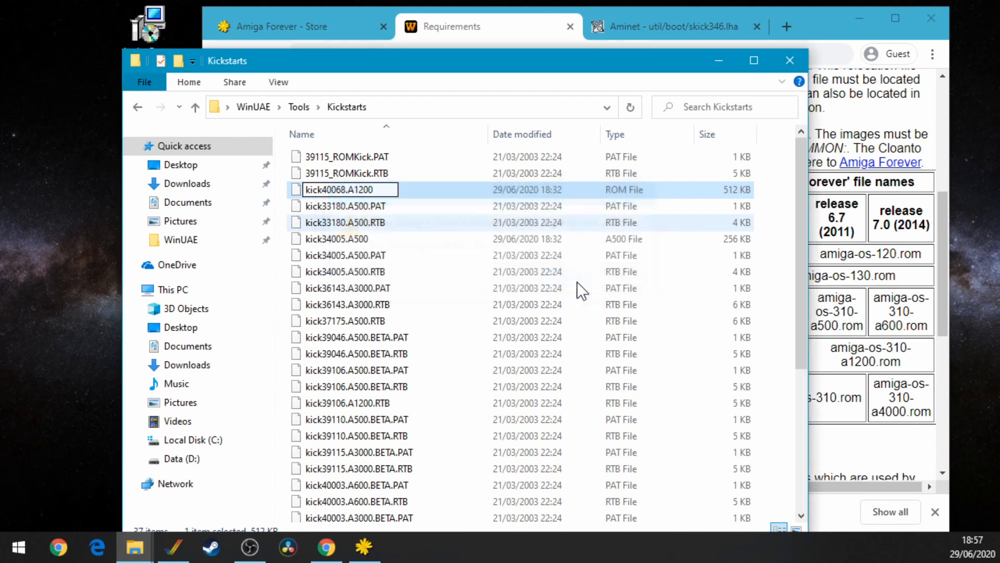
pyautogui.click(416, 199)
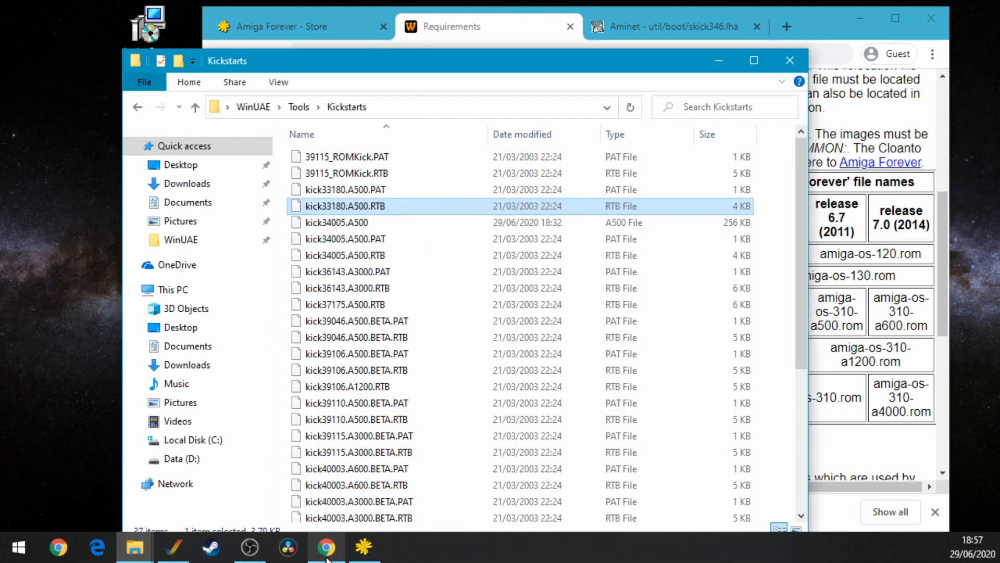
# Step: Switch to WinUAE, open the AmigaForever and Tools drives on the Workbench, and enlarge the Tools window
pyautogui.click(174, 547)
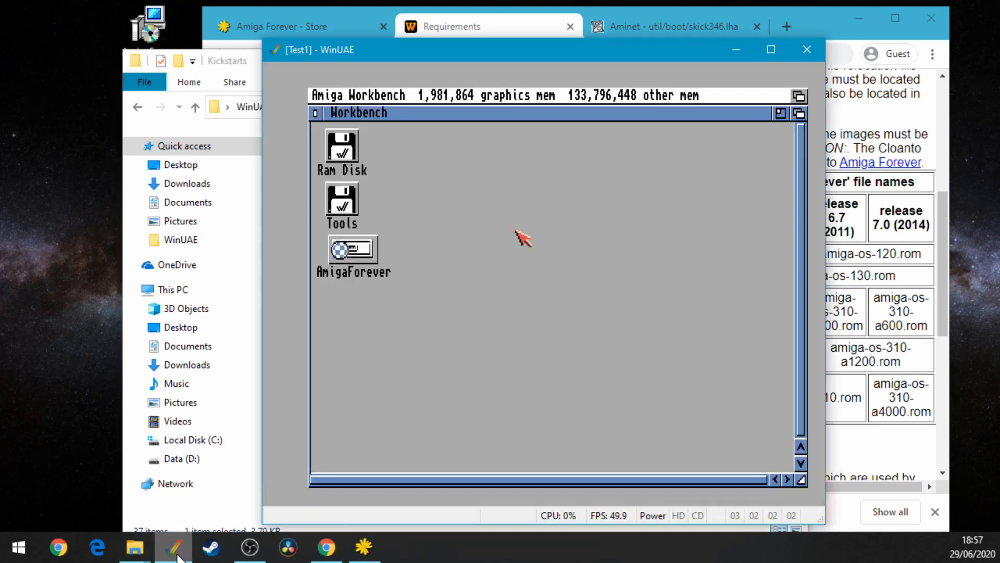
pyautogui.click(733, 366)
pyautogui.doubleClick(373, 256)
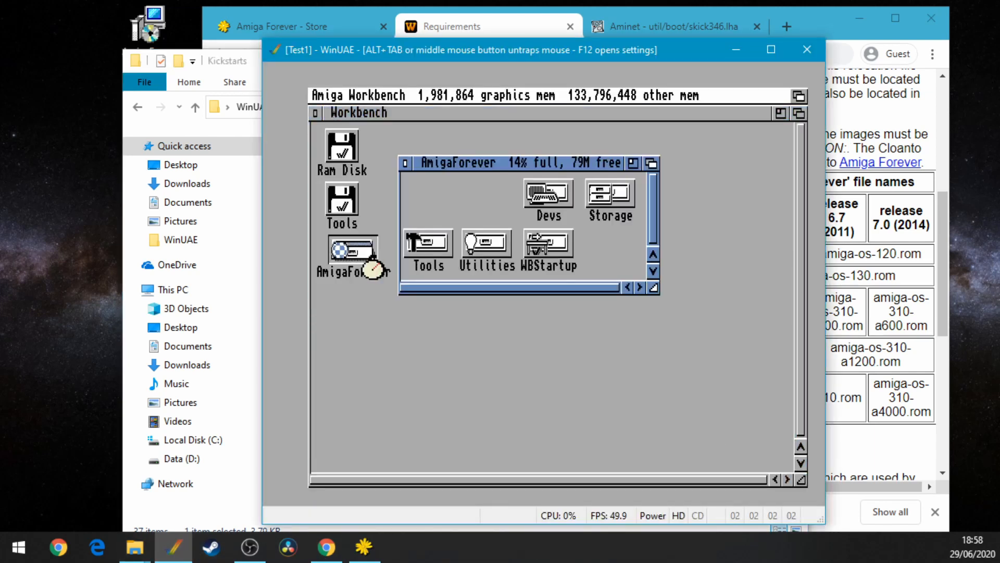
pyautogui.doubleClick(356, 208)
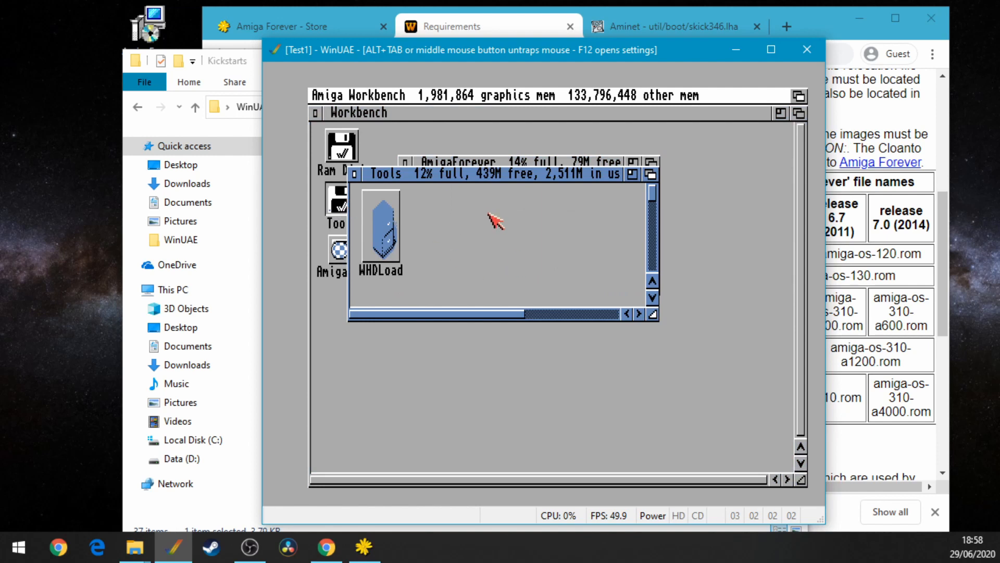
pyautogui.moveTo(651, 324); pyautogui.dragTo(780, 446)
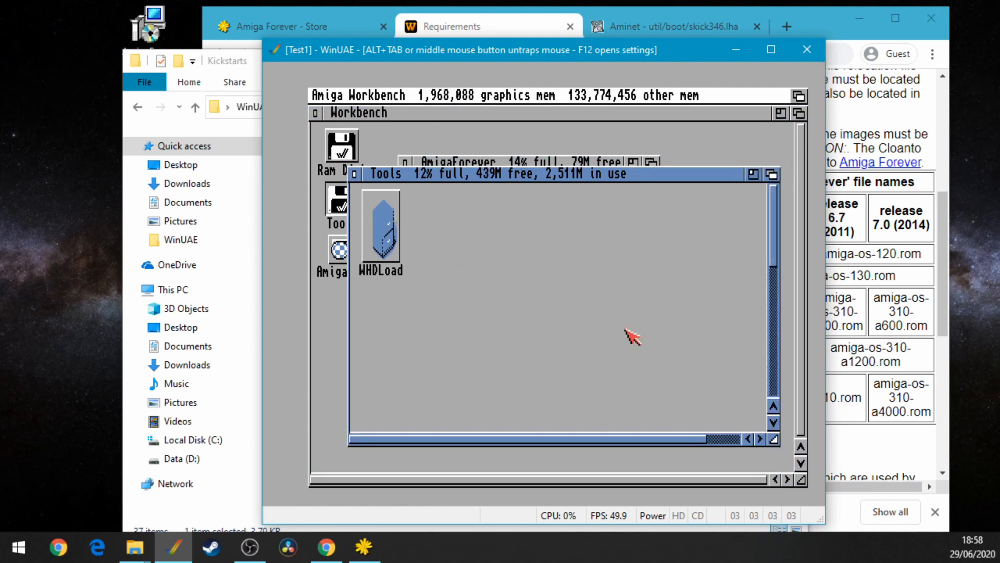
# Step: Show all files in the Tools window and clean up its icons
pyautogui.rightClick(400, 96)
pyautogui.rightClick(513, 223)
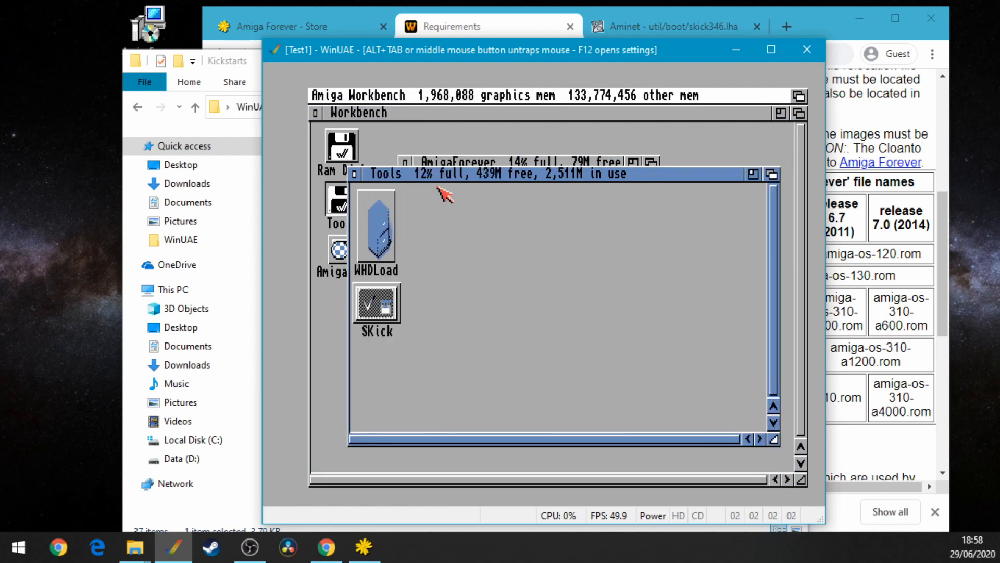
pyautogui.rightClick(394, 96)
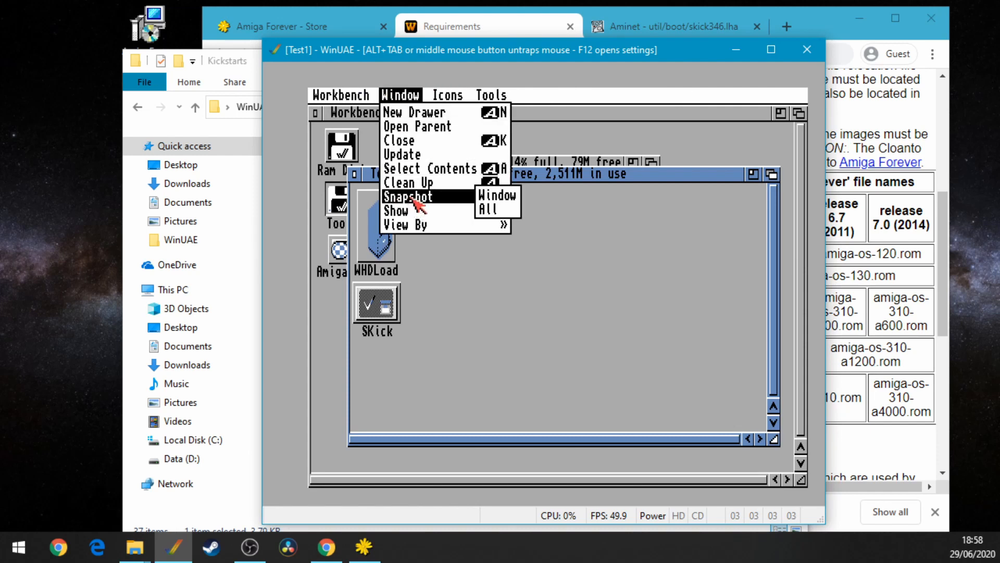
pyautogui.rightClick(503, 223)
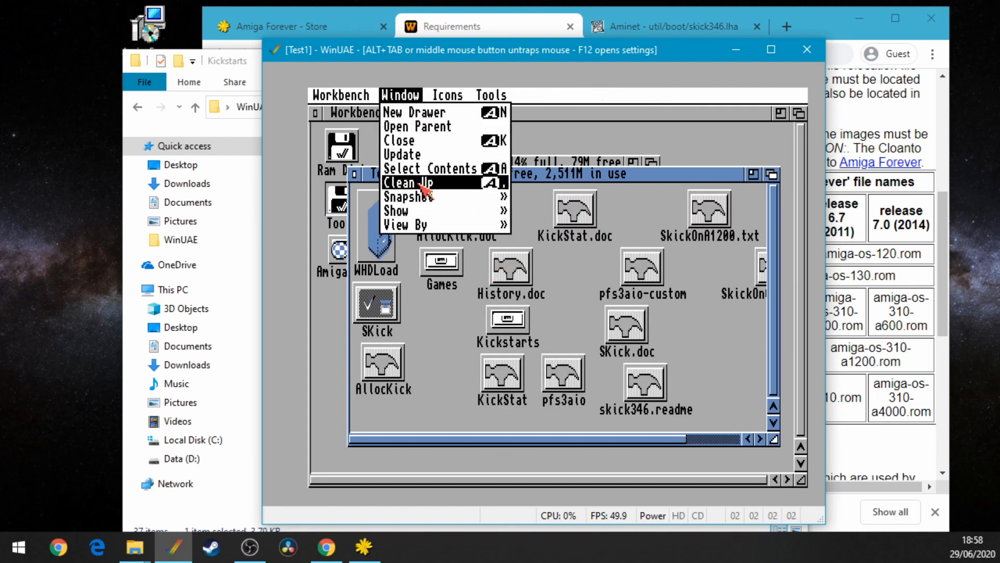
pyautogui.rightClick(420, 185)
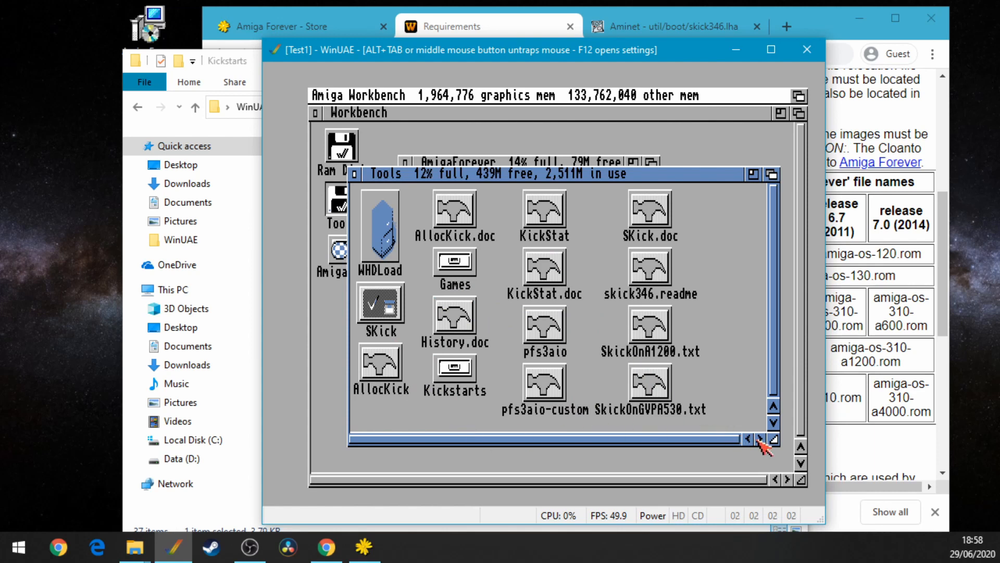
# Step: Rearrange the drive windows, open Devs on AmigaForever and copy the Kickstarts drawer from Tools into it
pyautogui.doubleClick(455, 368)
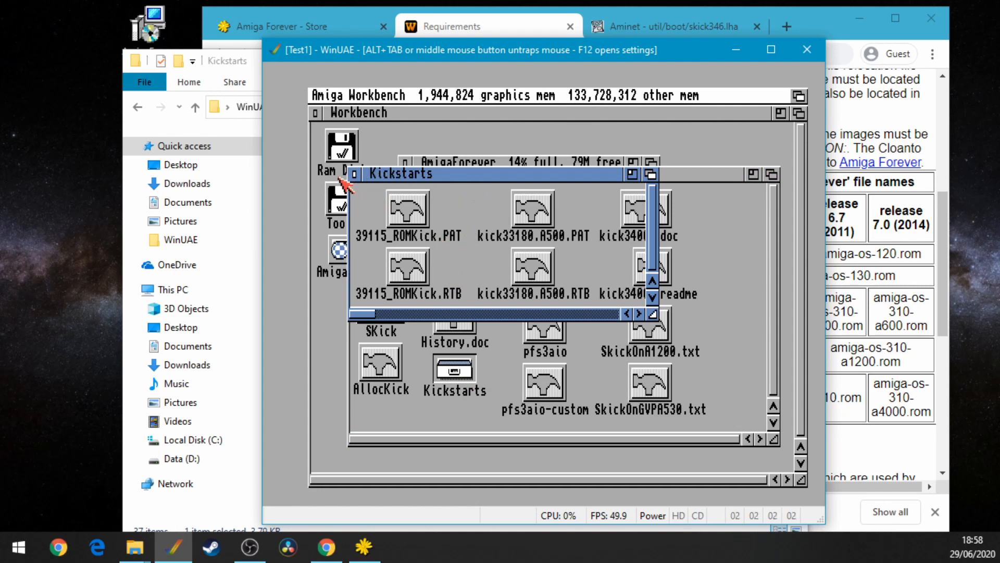
pyautogui.click(354, 174)
pyautogui.moveTo(388, 176); pyautogui.dragTo(434, 211)
pyautogui.moveTo(435, 163); pyautogui.dragTo(442, 137)
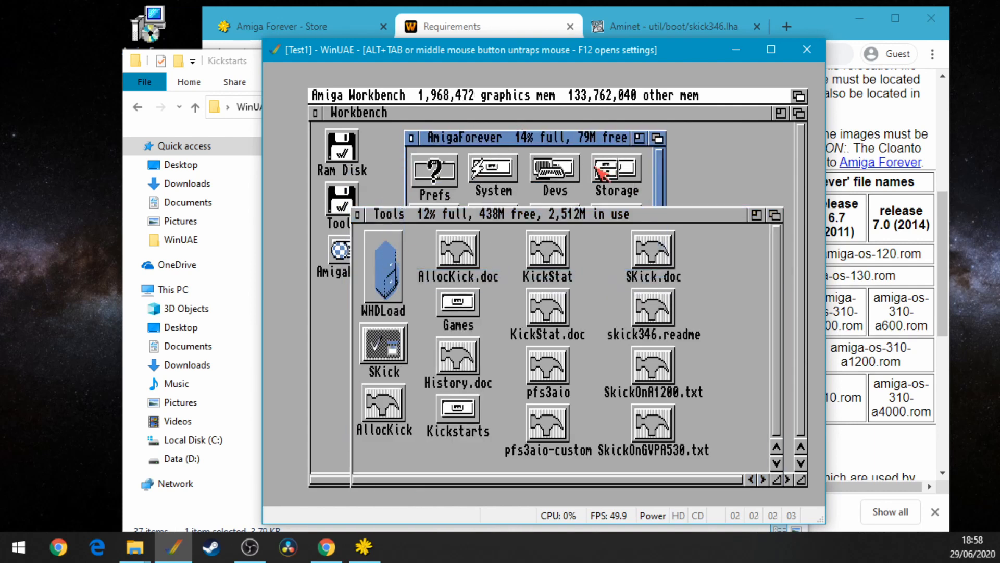
pyautogui.doubleClick(562, 177)
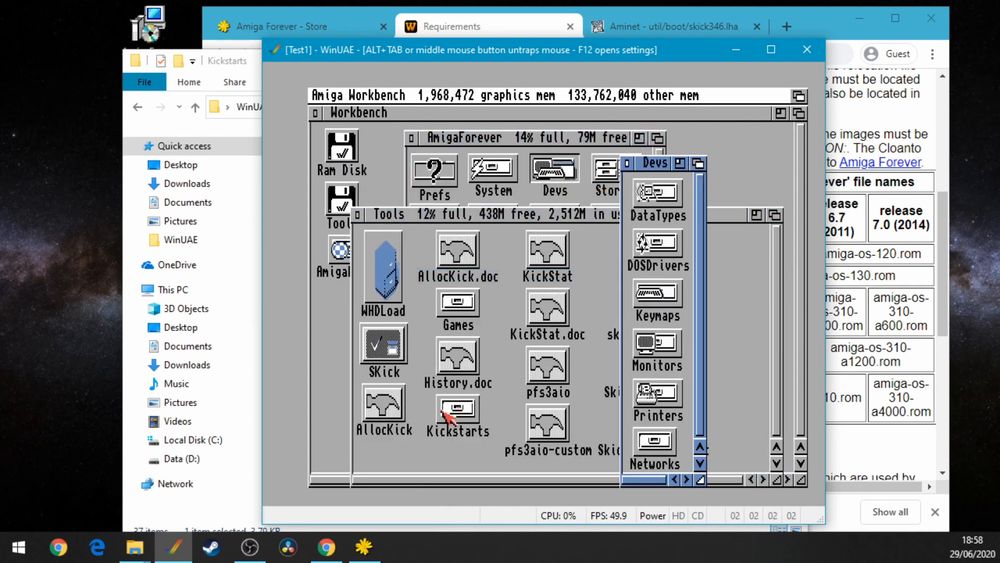
pyautogui.moveTo(456, 417); pyautogui.dragTo(690, 281)
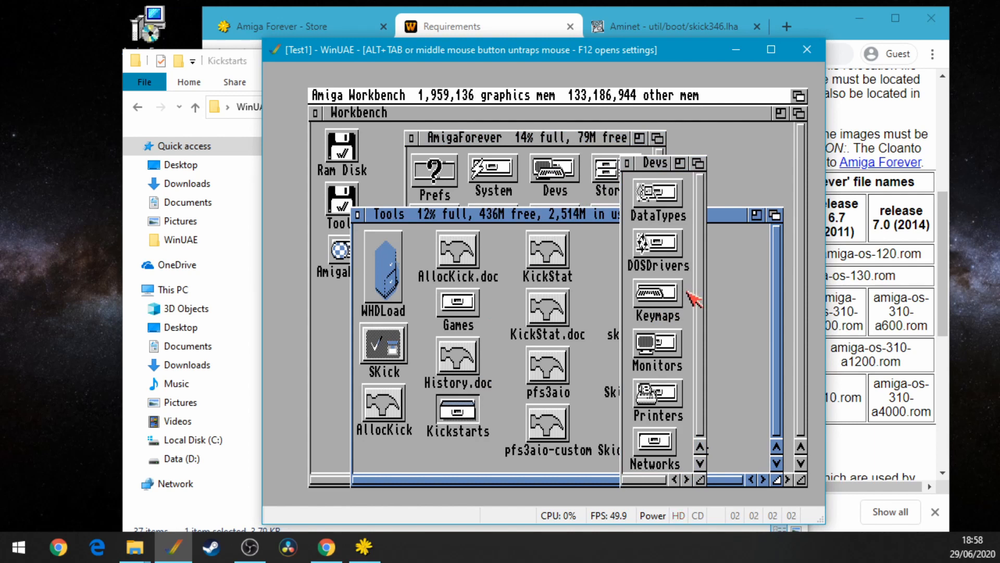
# Step: Check the Kickstarts drawer in Tools for the kick34005.A500 and kick40068.A1200 files and close it
pyautogui.doubleClick(458, 410)
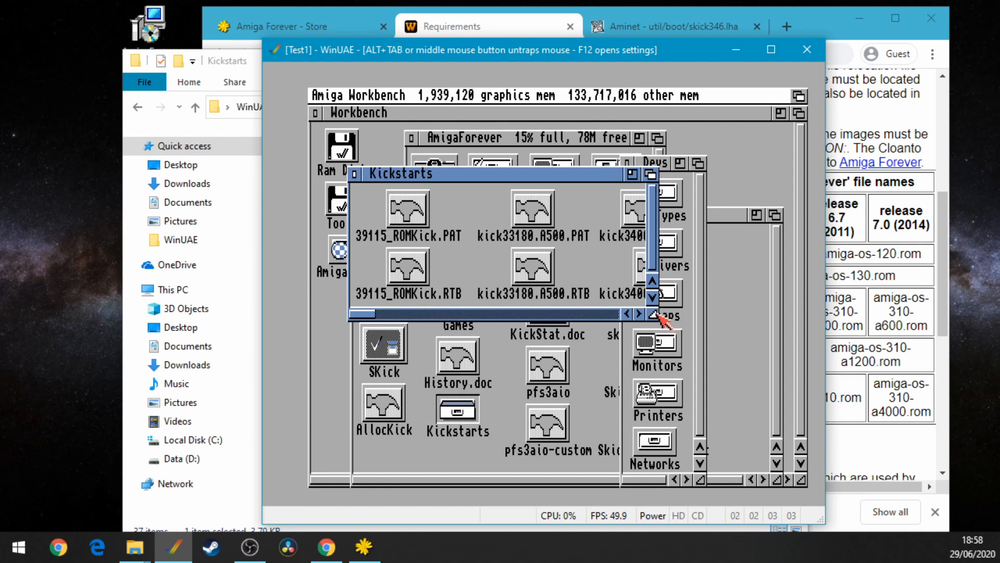
pyautogui.moveTo(652, 314); pyautogui.dragTo(801, 418)
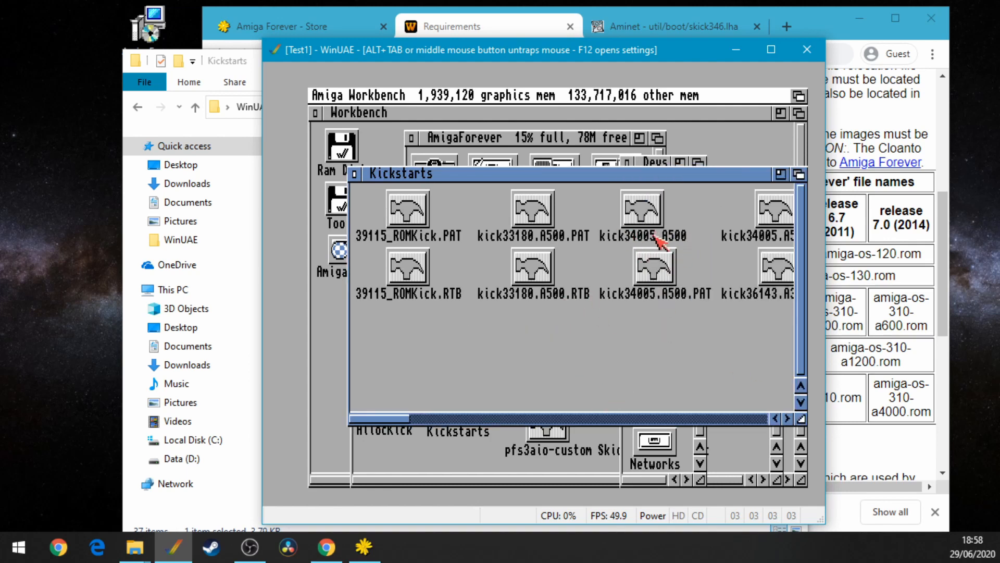
pyautogui.moveTo(397, 420); pyautogui.dragTo(731, 423)
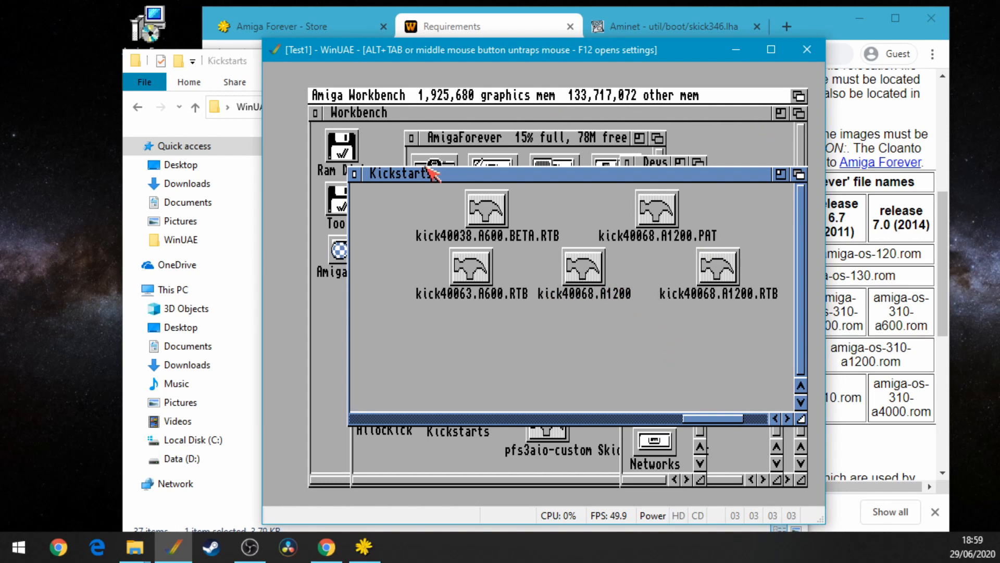
pyautogui.click(354, 174)
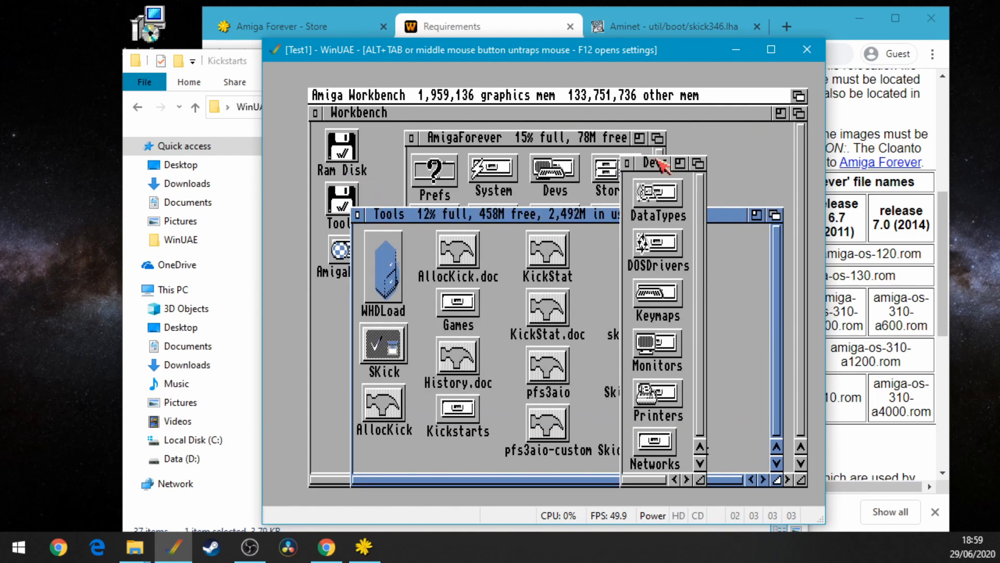
# Step: Close the Devs drawer, open the Games drawer in Tools and enlarge its window
pyautogui.click(627, 163)
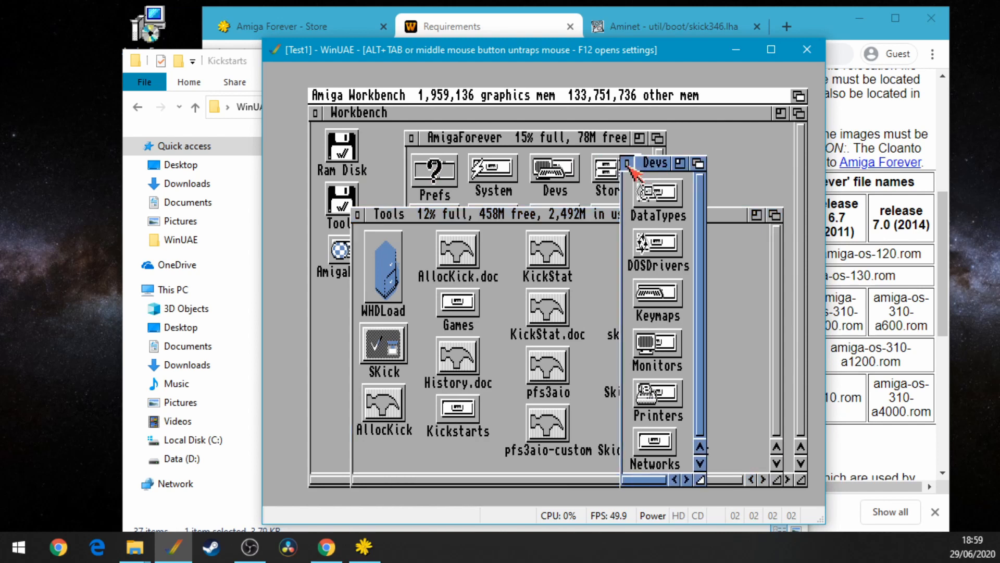
pyautogui.doubleClick(458, 309)
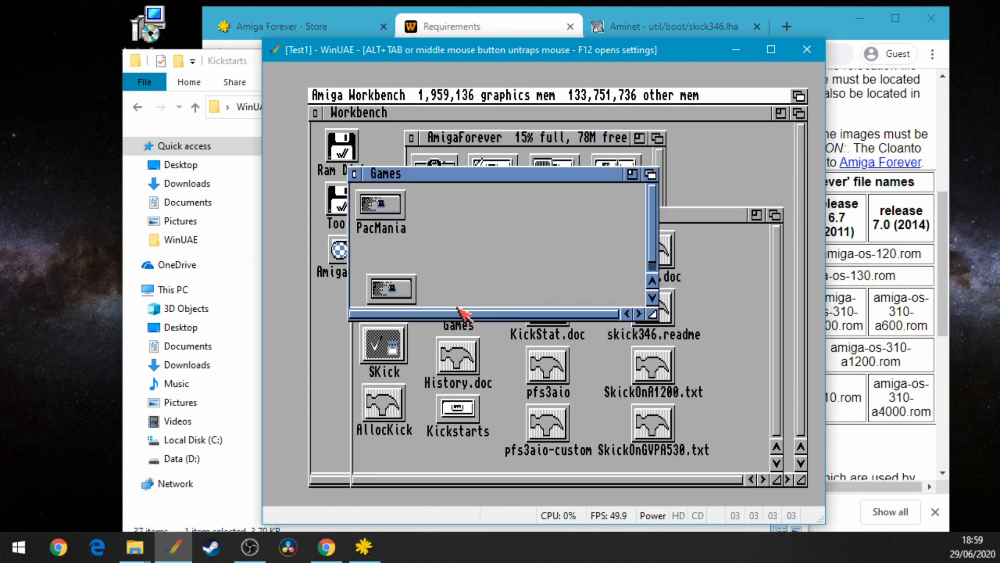
pyautogui.moveTo(652, 313); pyautogui.dragTo(709, 379)
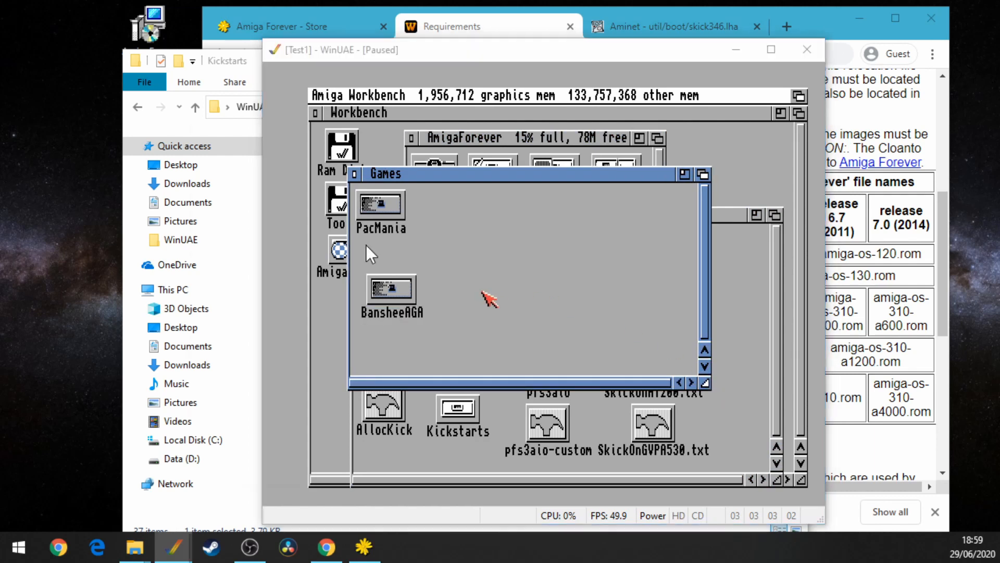
# Step: In the emulator settings, turn off JIT, enable Cycle-exact (Full) for the chipset and reset the machine
pyautogui.press('F12')
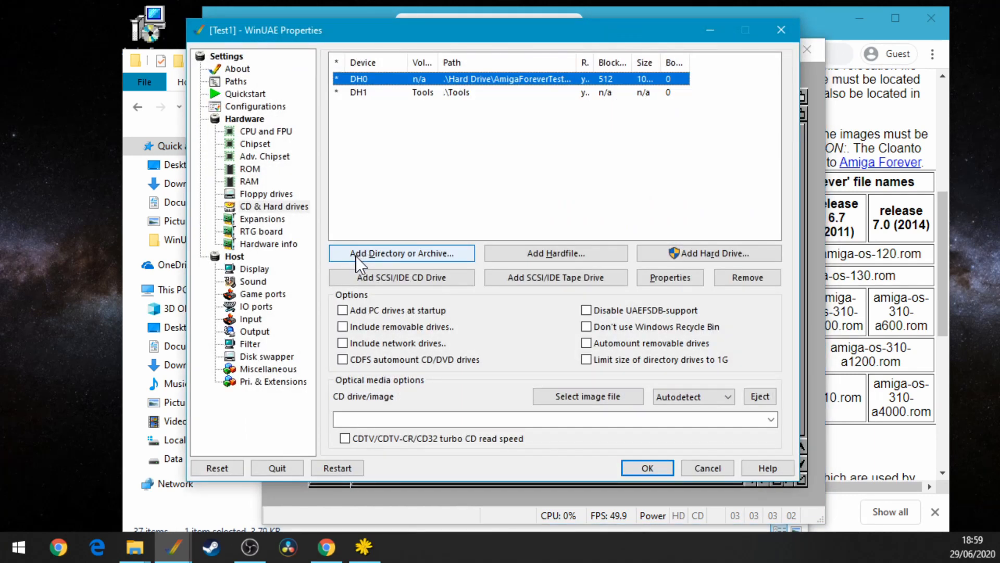
pyautogui.click(273, 133)
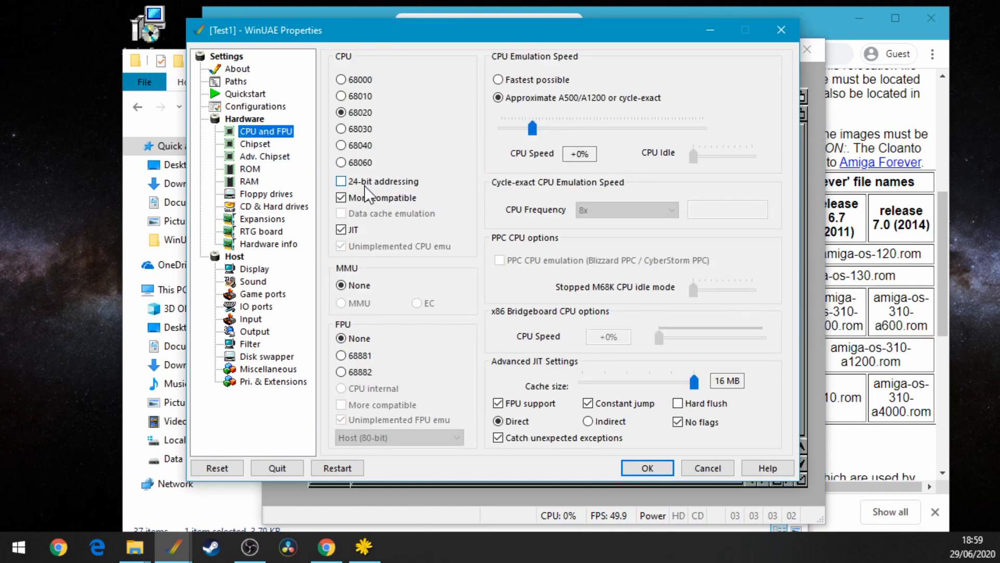
pyautogui.click(342, 229)
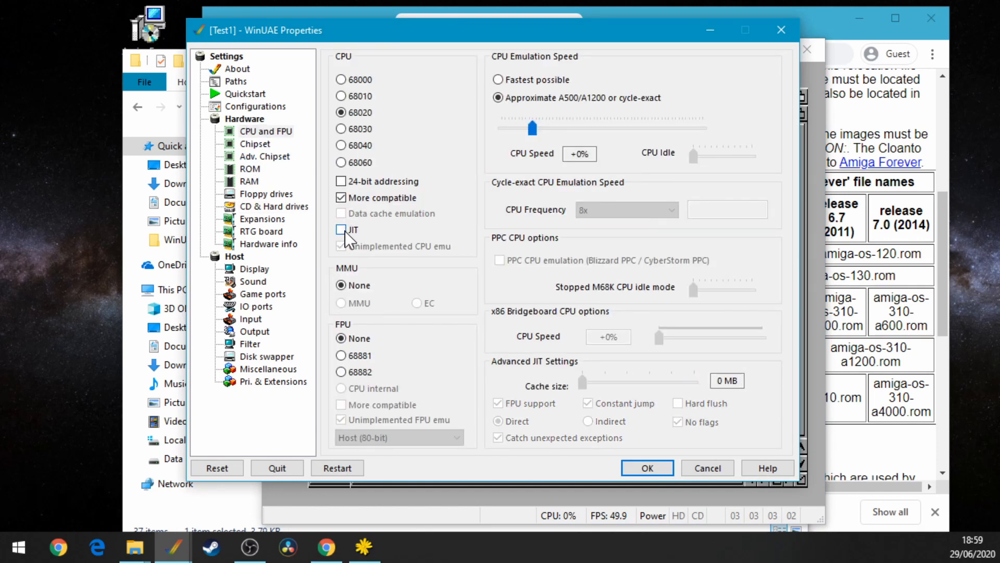
pyautogui.click(268, 146)
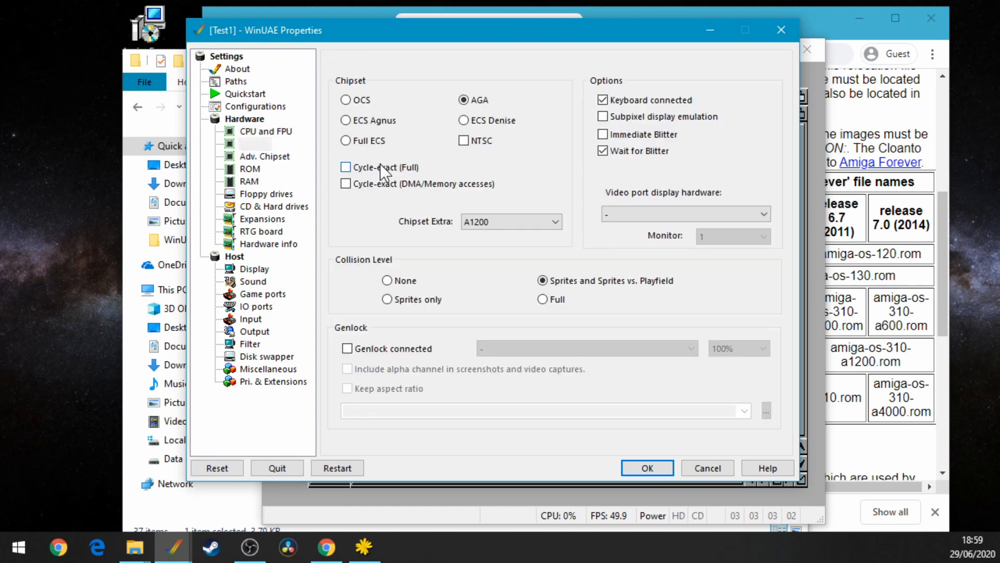
pyautogui.click(380, 167)
pyautogui.click(232, 468)
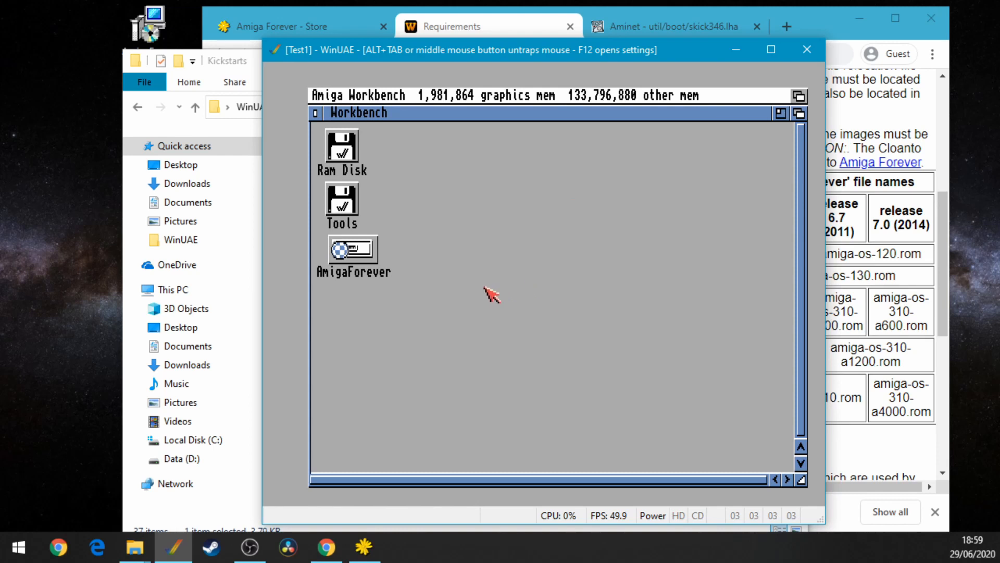
# Step: Look into the AmigaForever drive and the WHDLoad drawer on Tools, closing each window
pyautogui.doubleClick(366, 255)
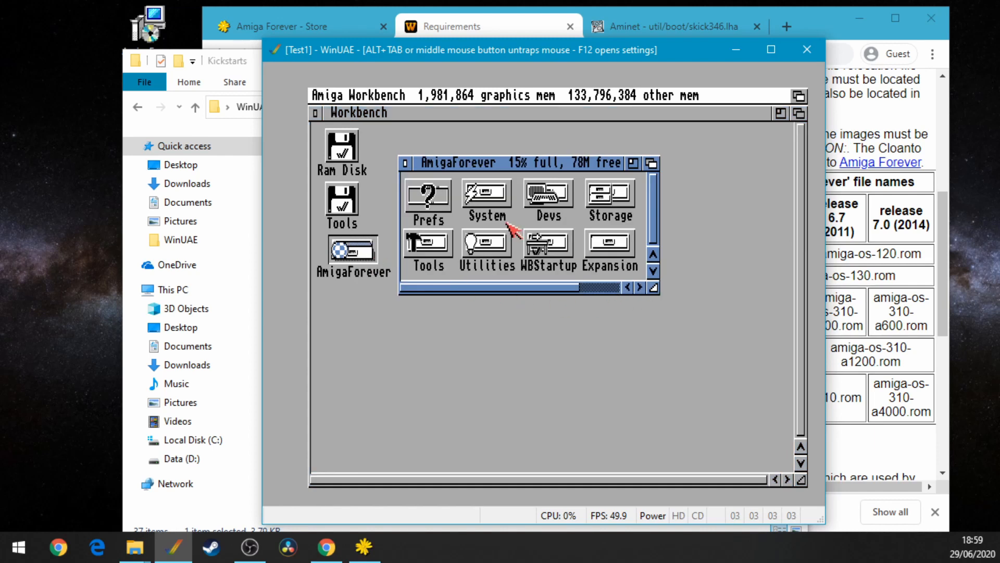
pyautogui.click(404, 163)
pyautogui.doubleClick(334, 208)
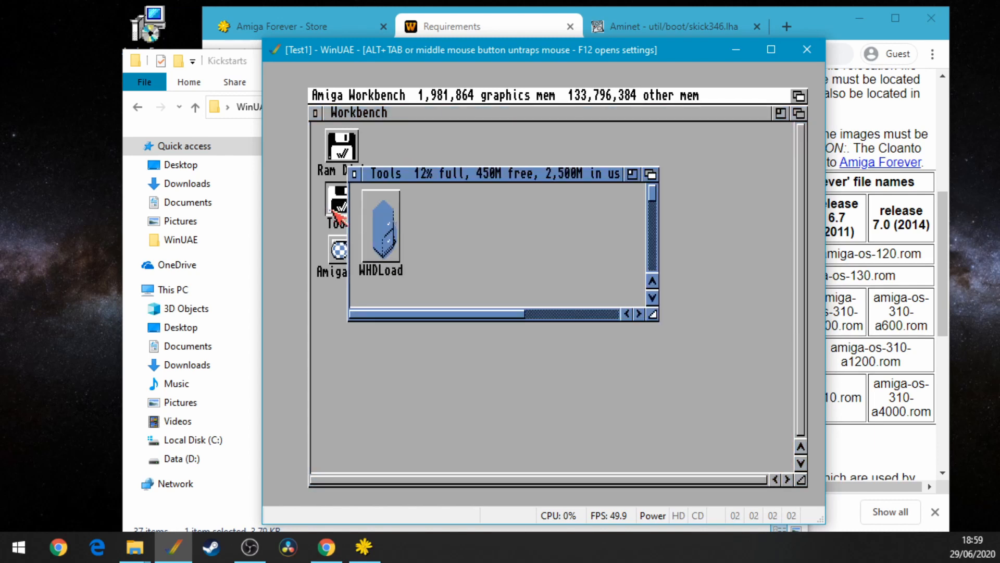
pyautogui.doubleClick(382, 230)
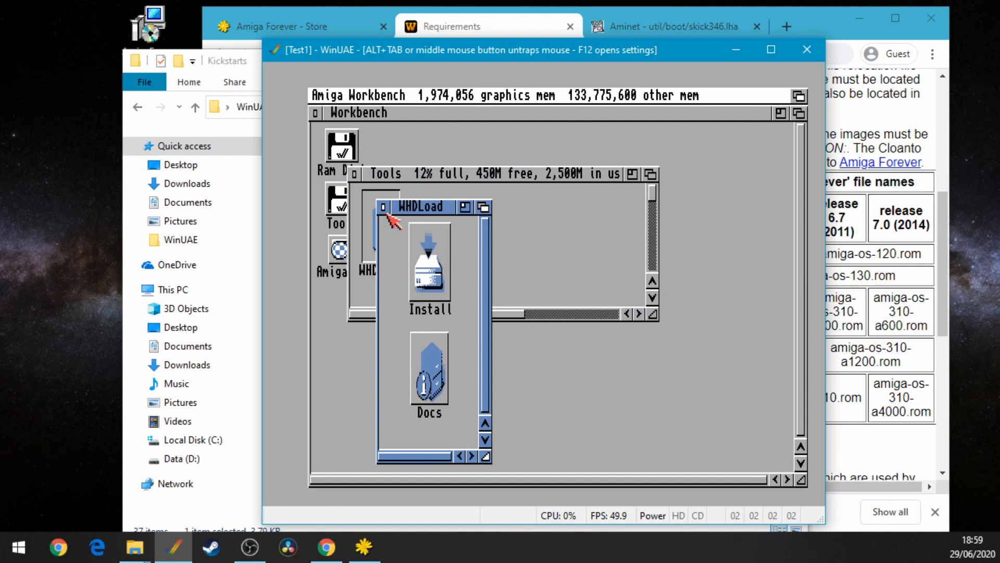
pyautogui.click(383, 207)
pyautogui.click(355, 174)
# Step: Open the Tools drive, enlarge its window and set it to show all files
pyautogui.click(339, 250)
pyautogui.doubleClick(344, 216)
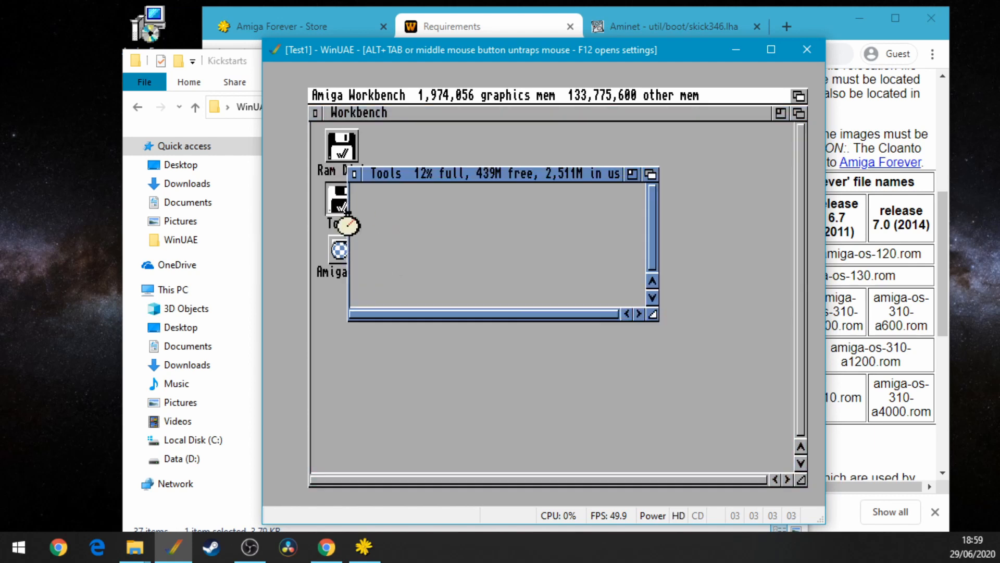
pyautogui.moveTo(652, 314); pyautogui.dragTo(716, 412)
pyautogui.rightClick(433, 111)
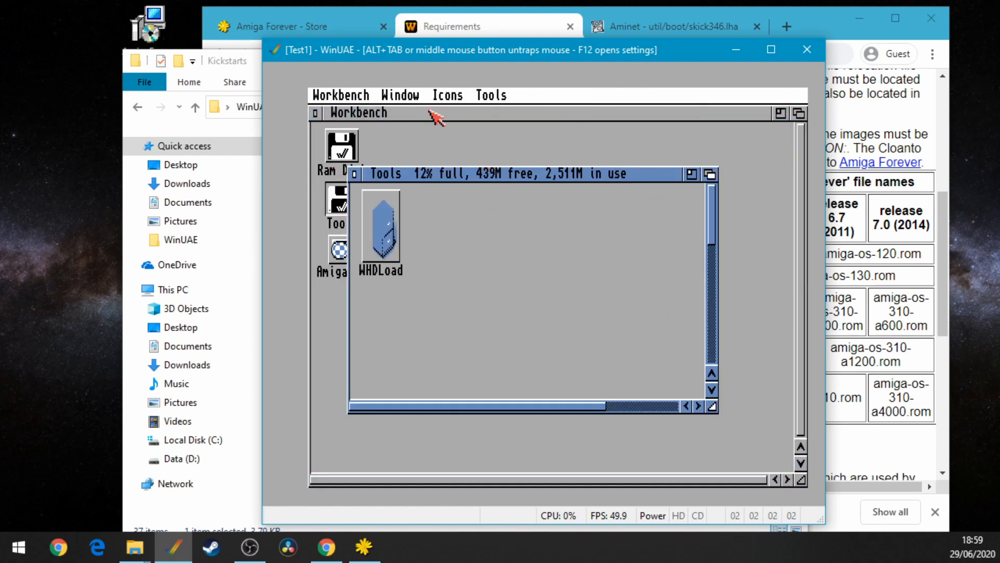
pyautogui.click(518, 223)
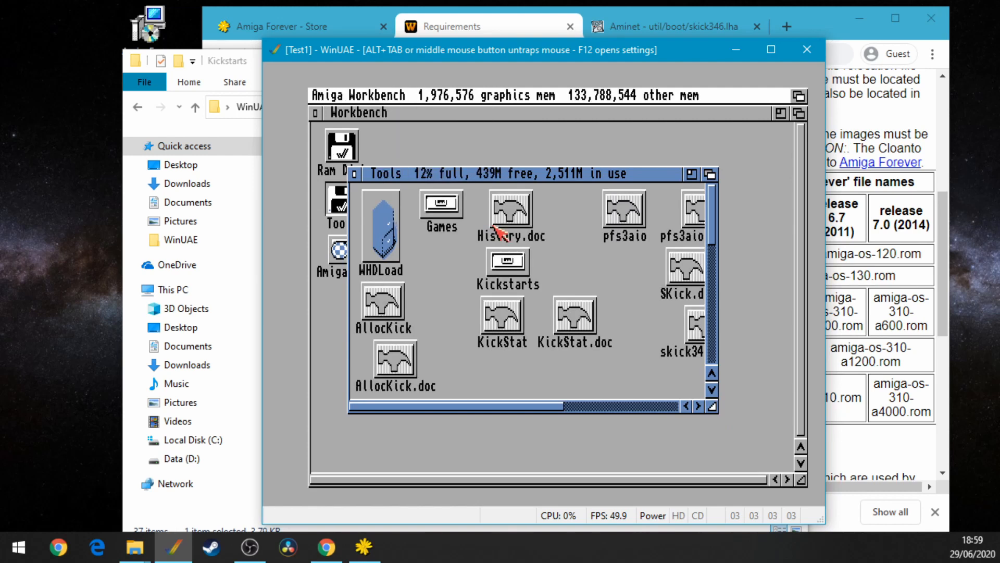
# Step: Open the Games drawer, enlarge its window and launch PacMania from its own drawer
pyautogui.doubleClick(447, 206)
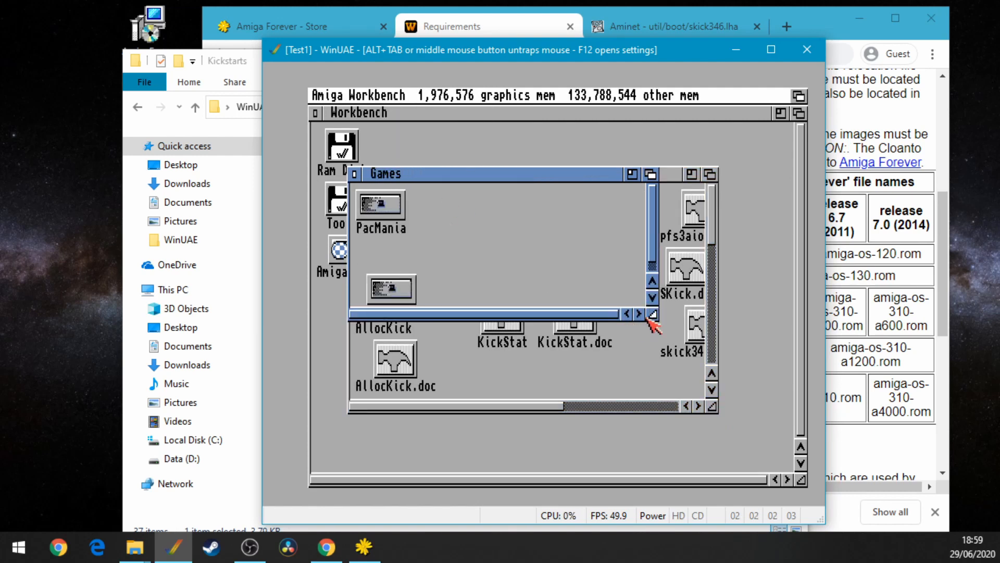
pyautogui.moveTo(652, 314); pyautogui.dragTo(658, 364)
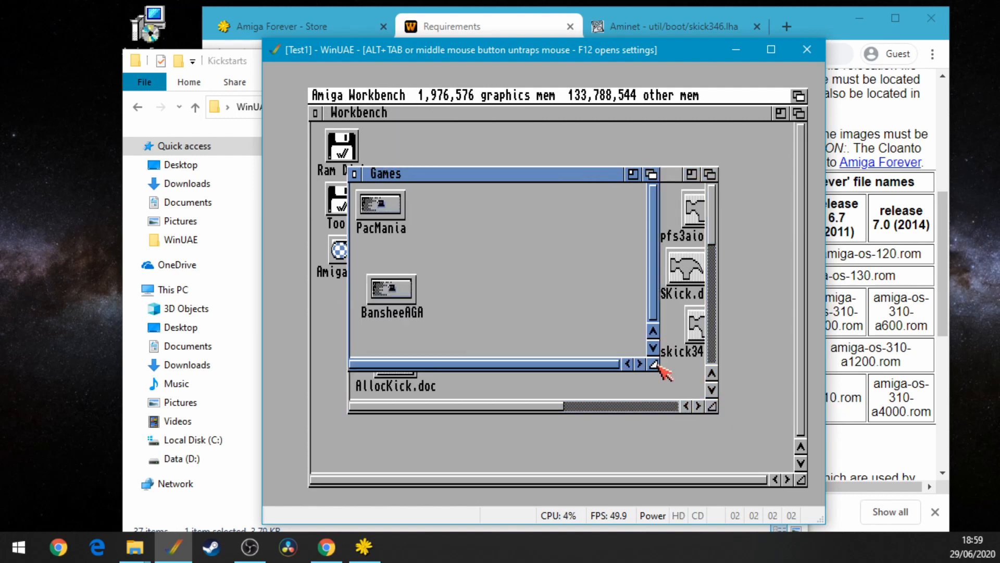
pyautogui.doubleClick(409, 228)
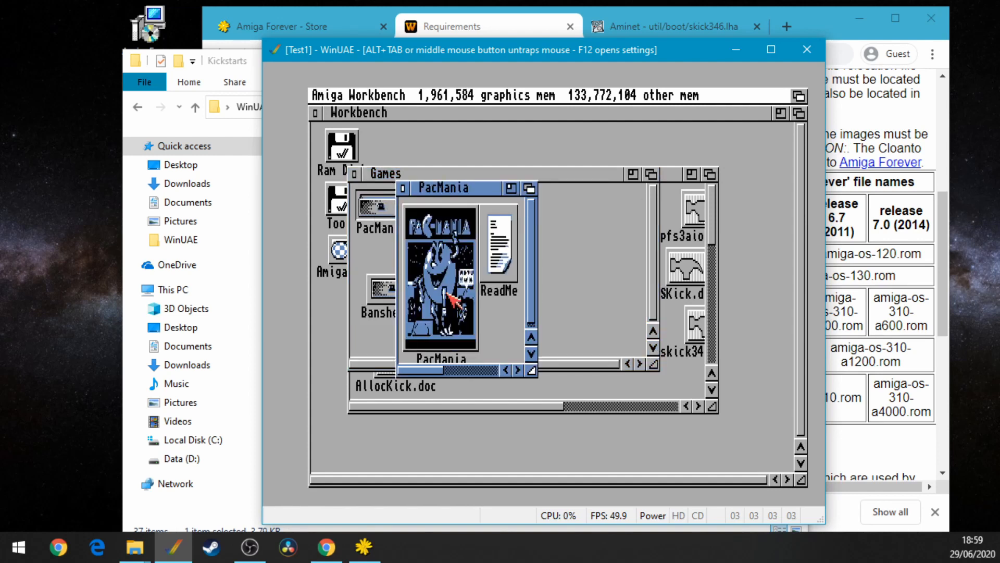
pyautogui.doubleClick(454, 301)
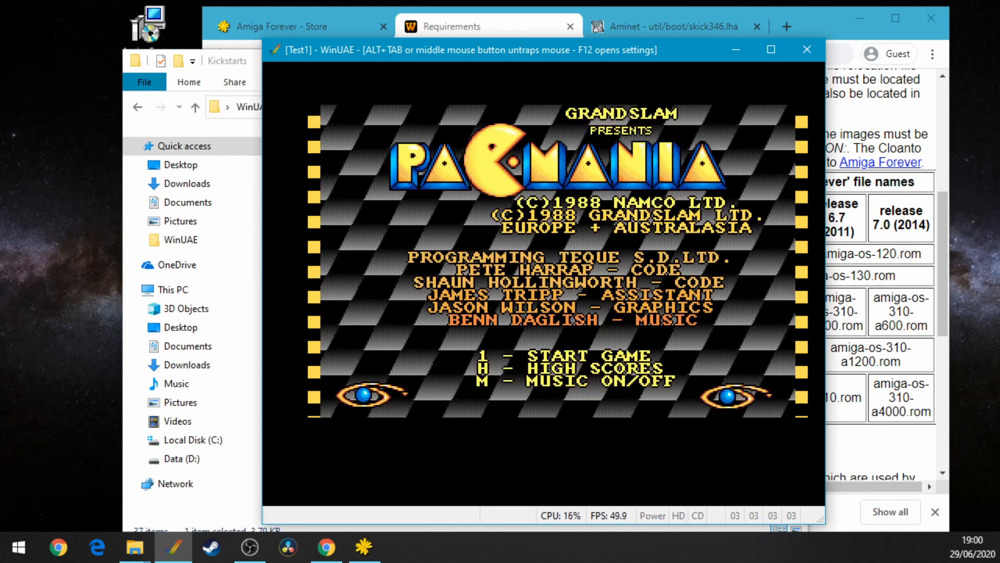
# Step: Start a PacMania game in the Block Town world, play it briefly and quit back to Workbench
pyautogui.press('1')
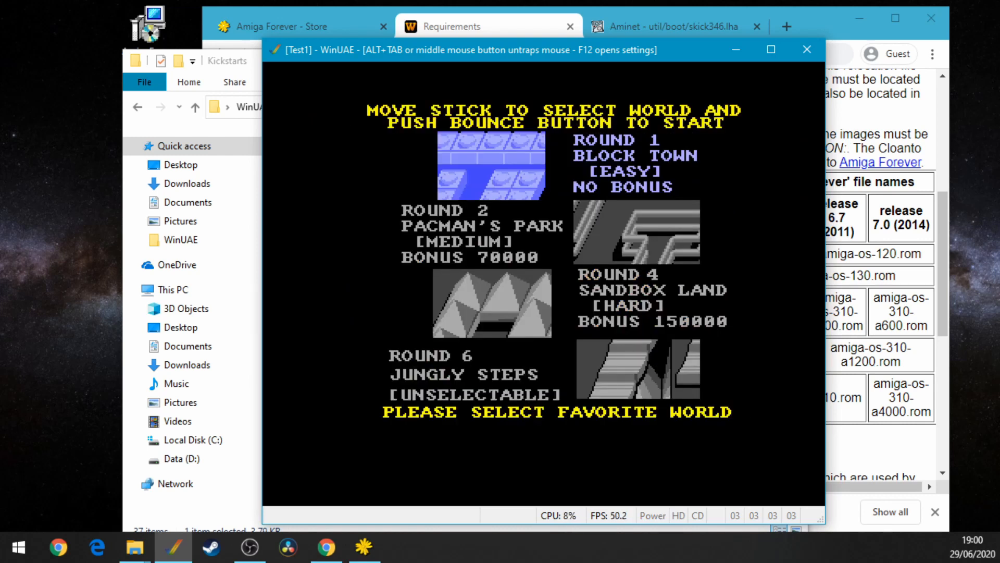
pyautogui.press('space')
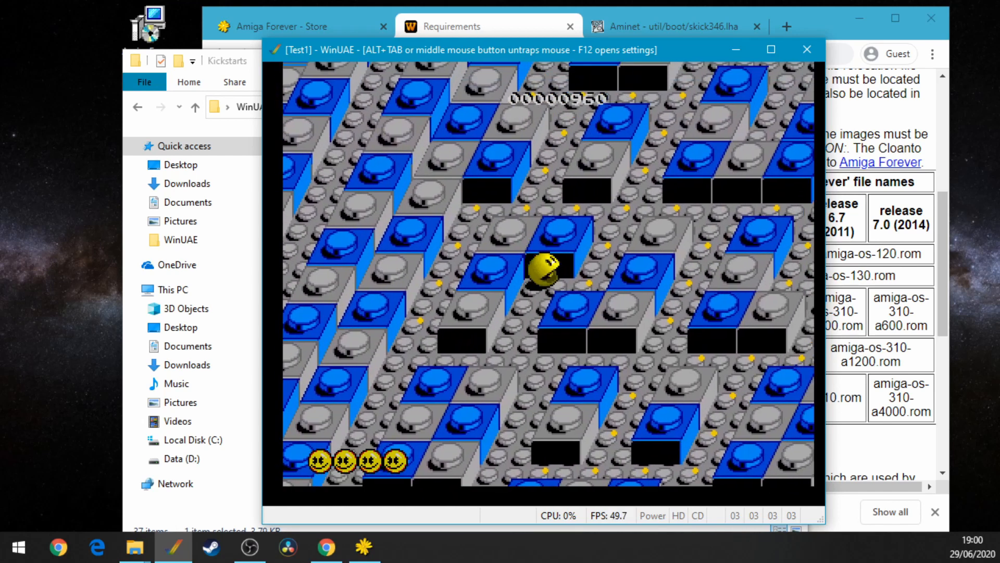
pyautogui.press('F10')
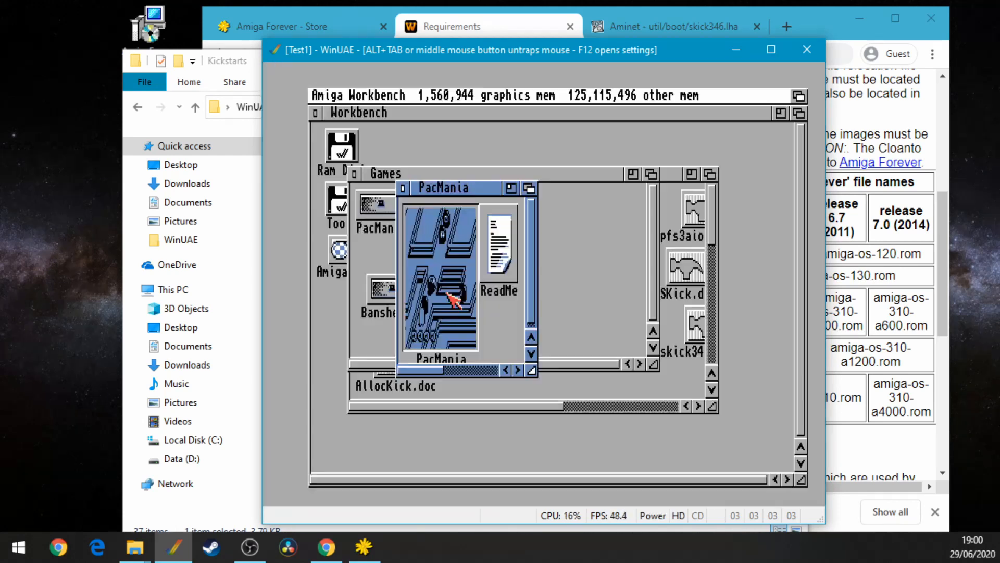
# Step: Close the PacMania drawer, launch BansheeAGA from its drawer in Games and select English as the language
pyautogui.click(403, 188)
pyautogui.doubleClick(399, 289)
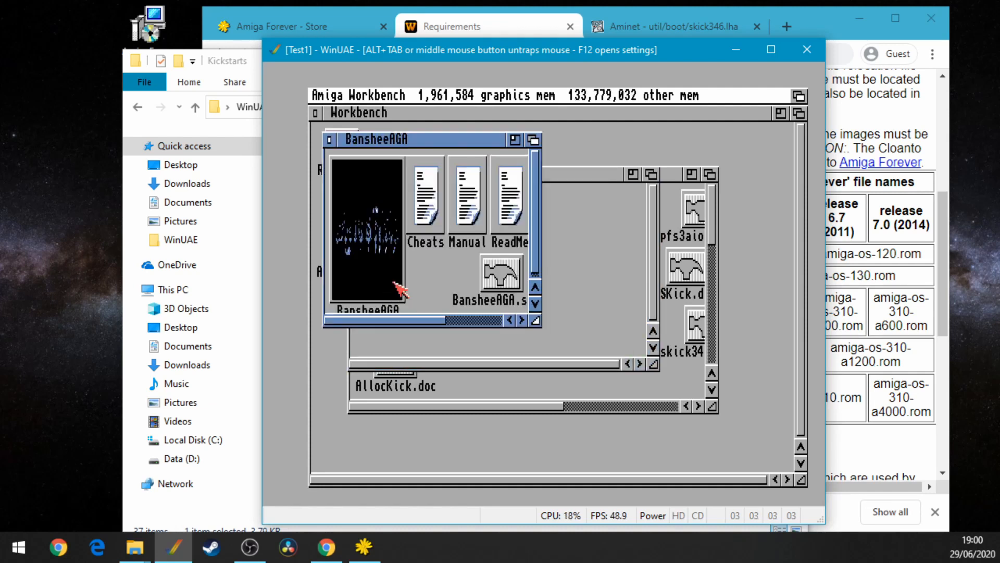
pyautogui.doubleClick(394, 242)
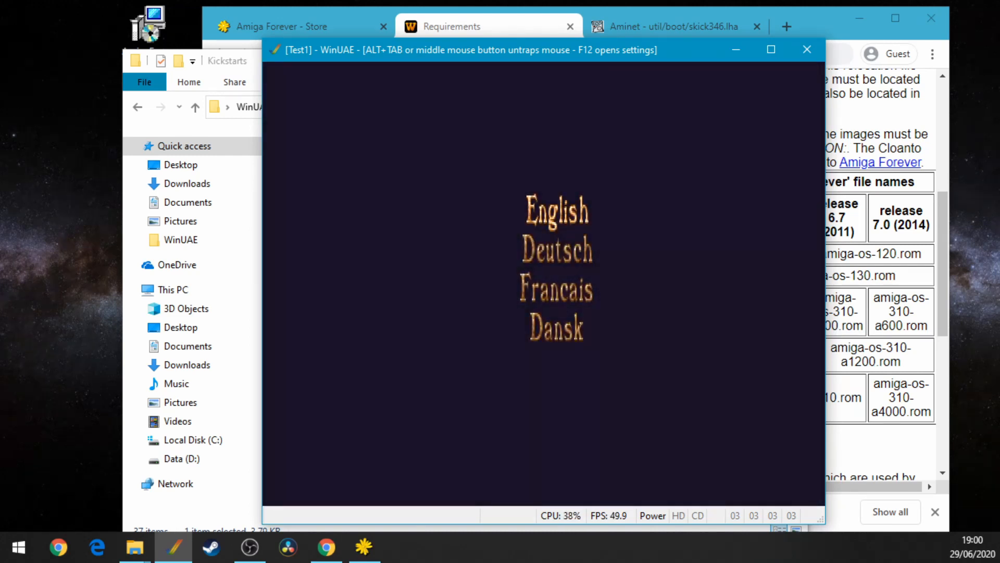
pyautogui.press('Return')
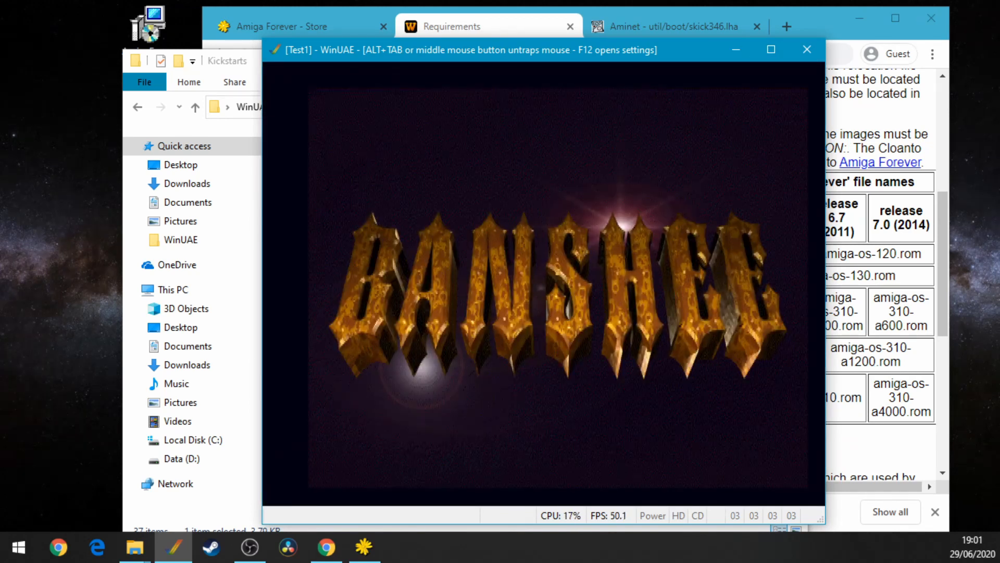
# Step: Leave Banshee by resetting the emulated machine from the emulator settings
pyautogui.press('F12')
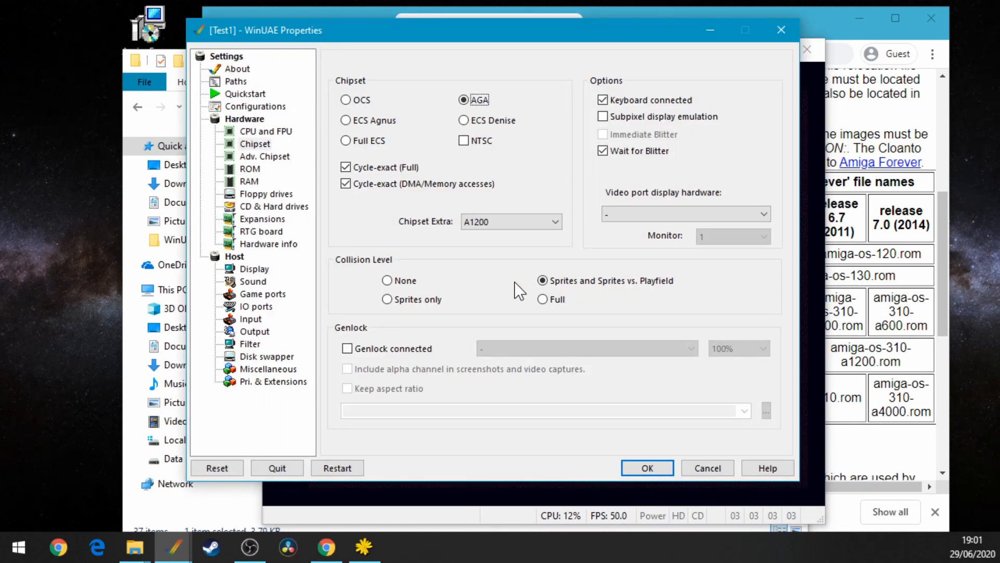
pyautogui.click(219, 472)
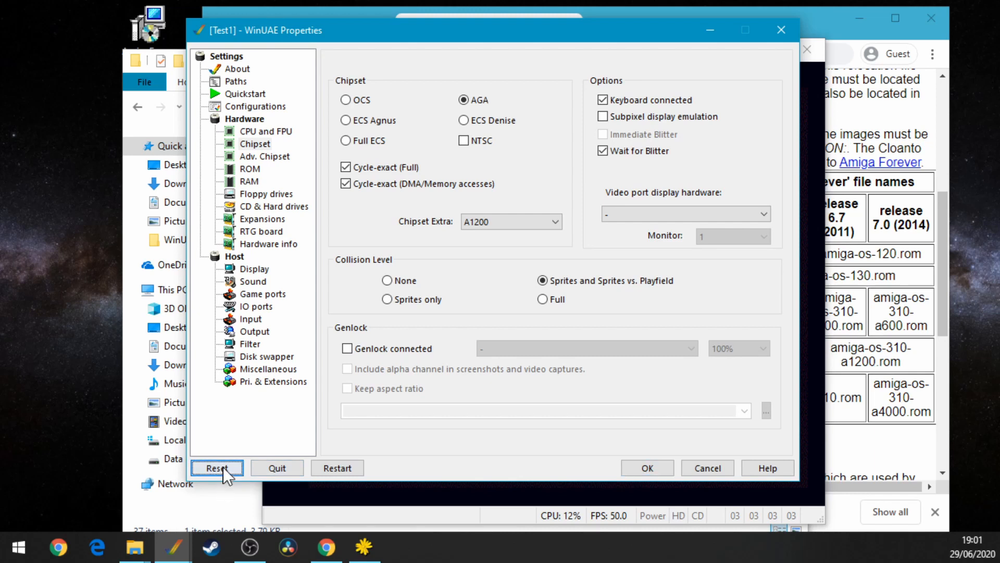